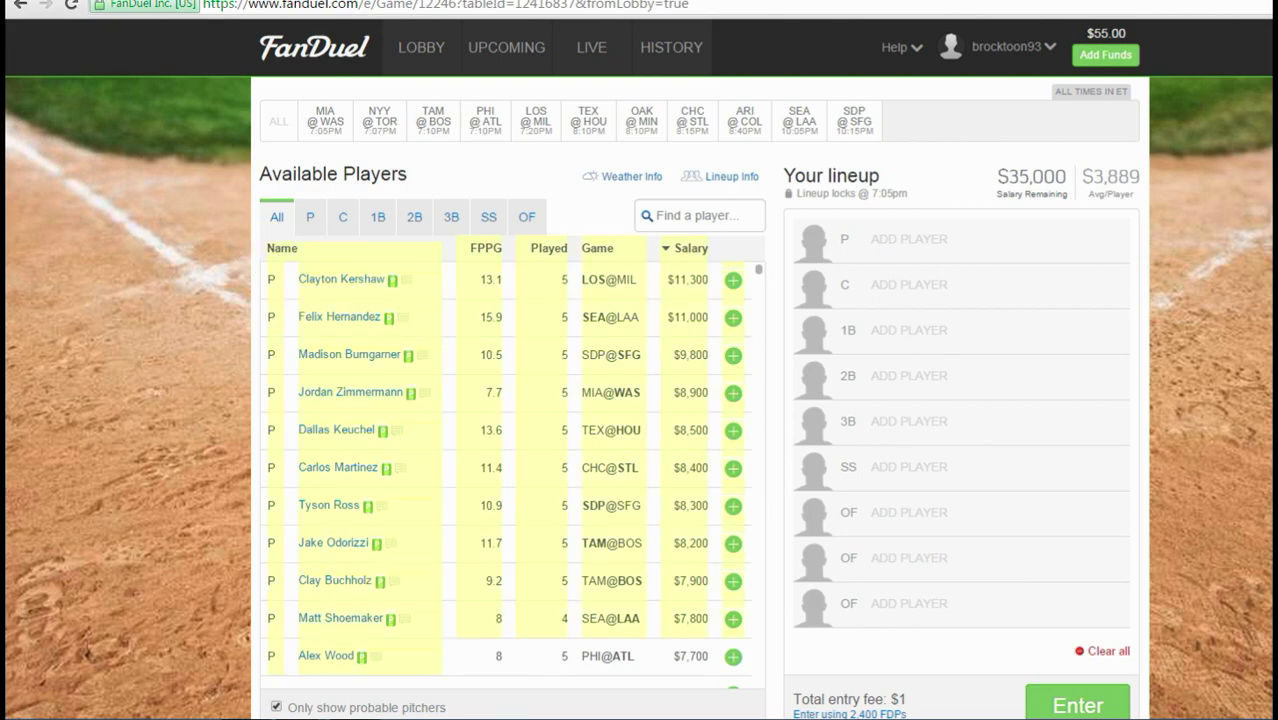
- Copy the whole FanDuel available players table and paste it into Excel at cell A1 of Sheet2
scroll(505, 600, "down", 3)
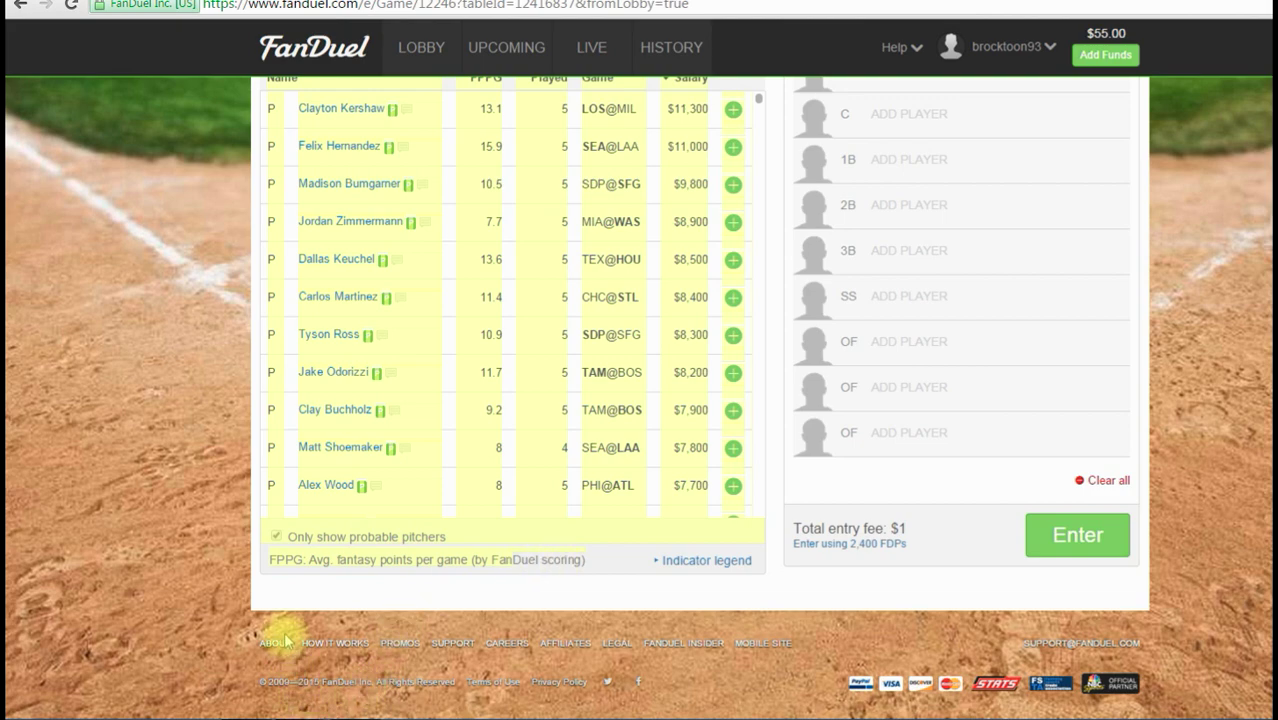
left_click(243, 714)
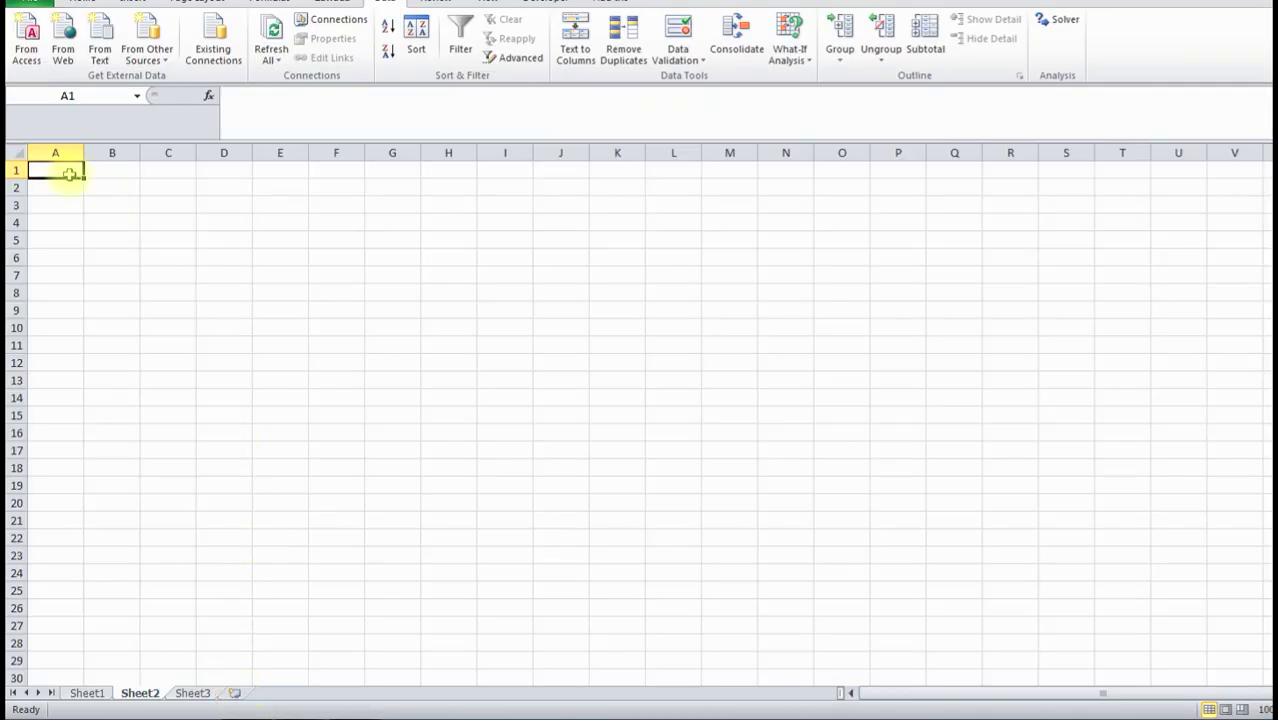
key("ctrl+v")
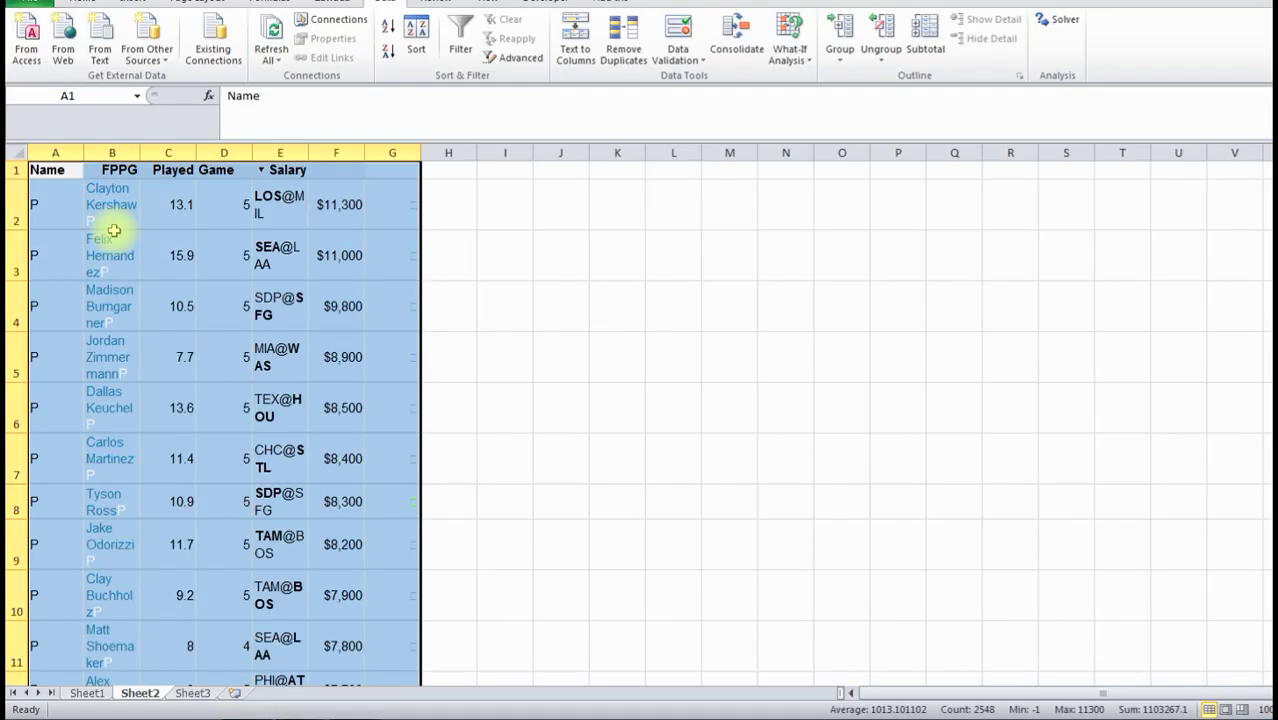
left_click(177, 203)
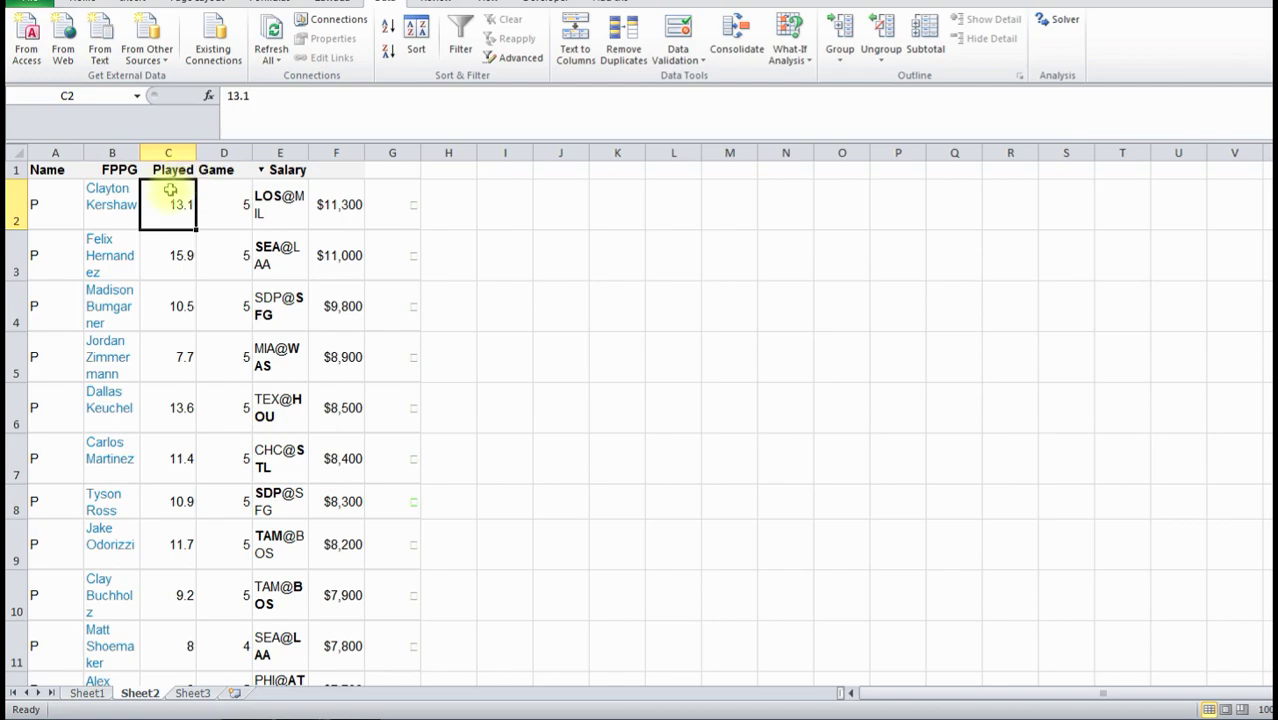
- Move the FPPG, Played, Game and Salary headers one column over to C1:F1 so they match their data
left_click_drag(112, 170, 405, 147)
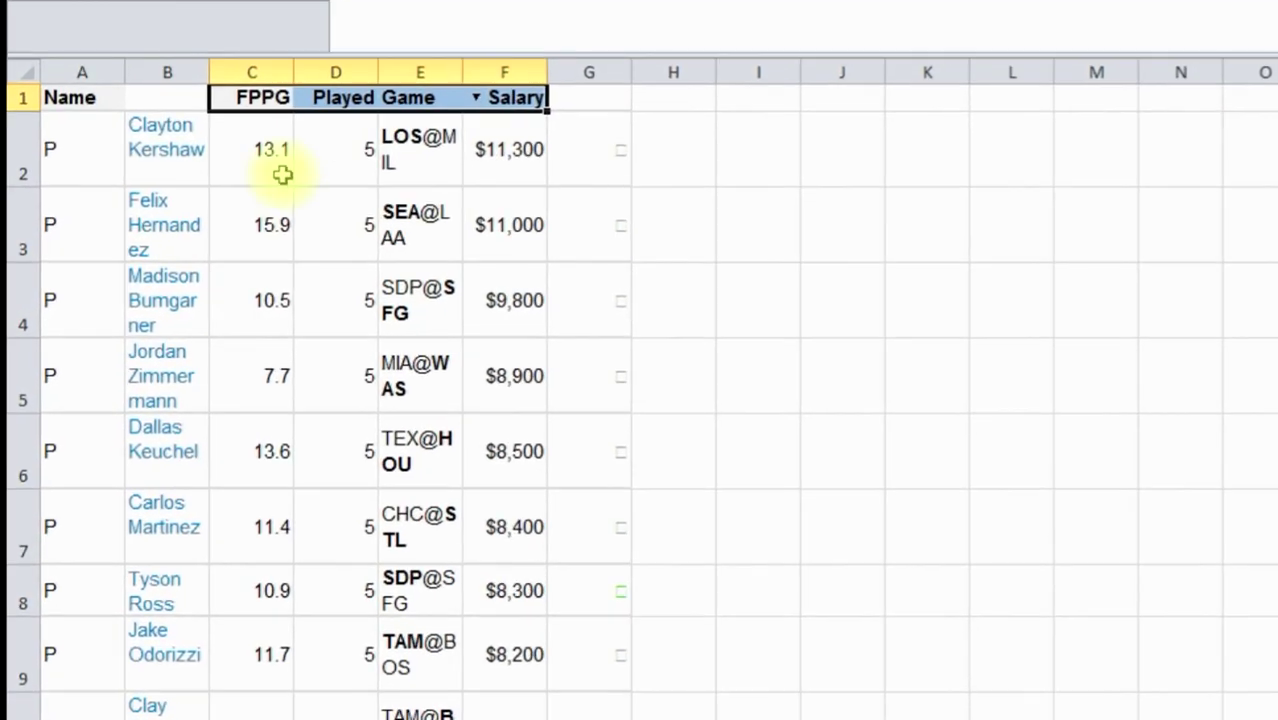
left_click(205, 190)
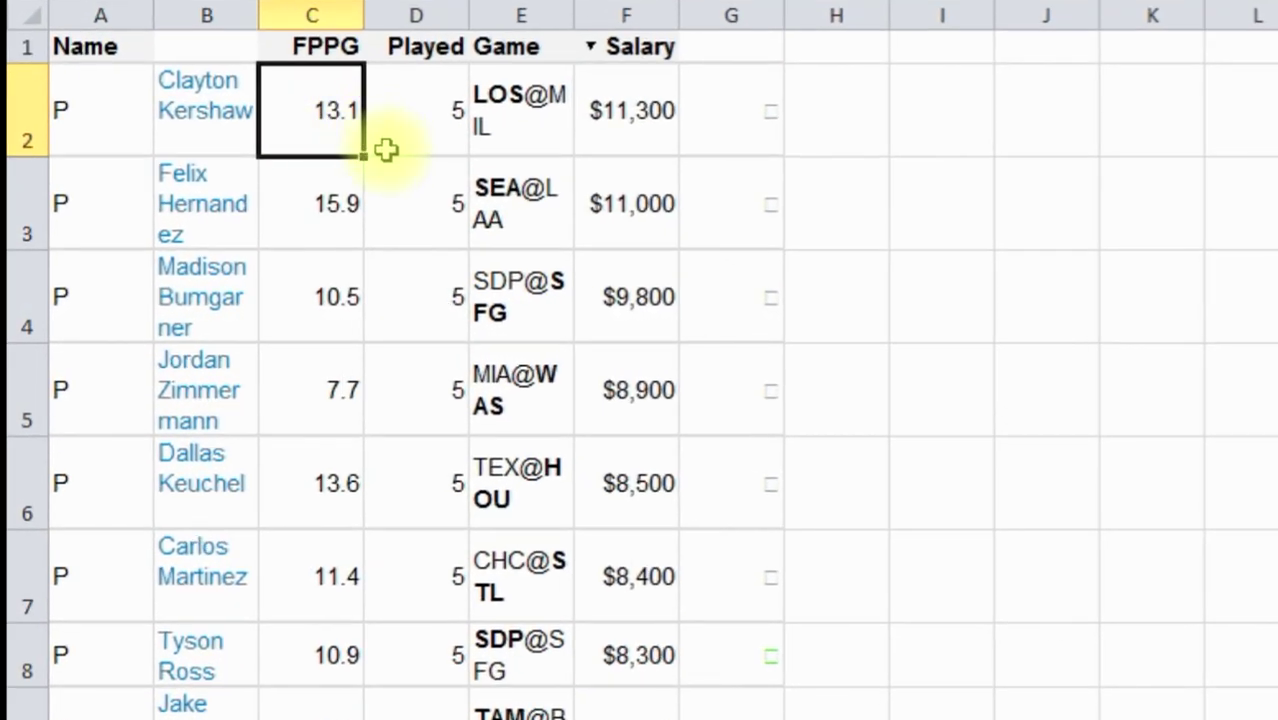
left_click(285, 206)
left_click(295, 120)
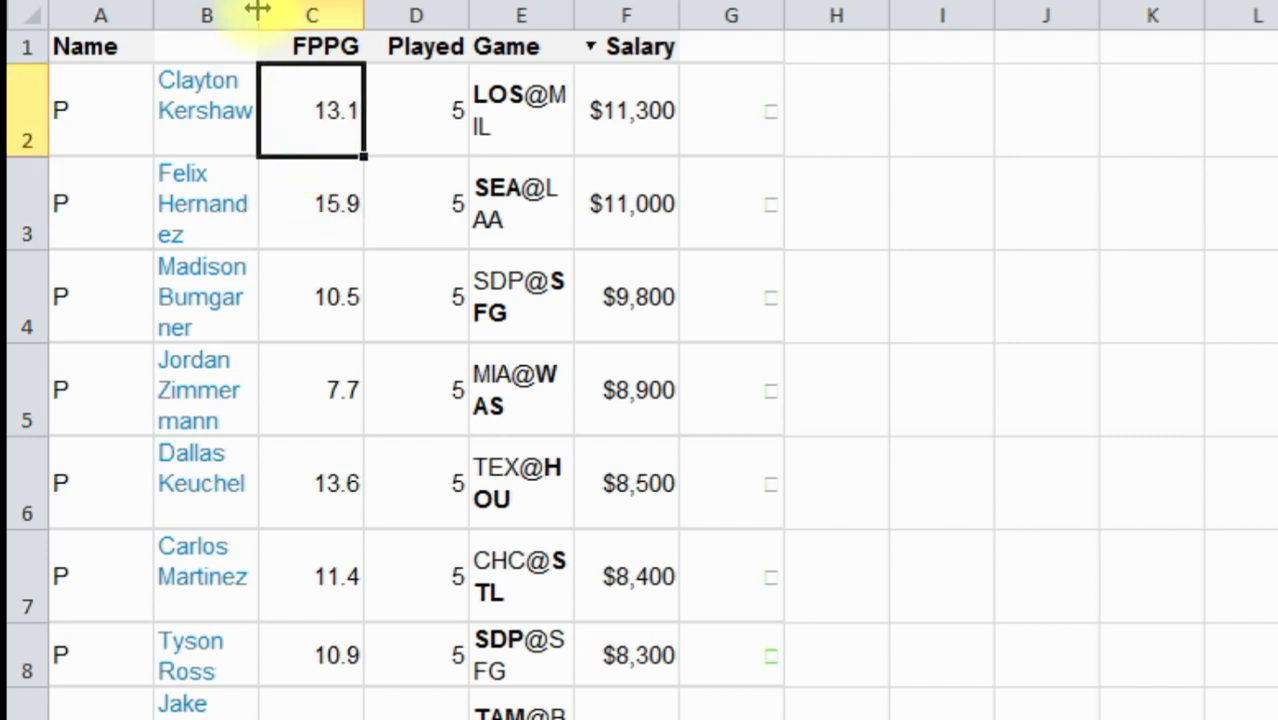
- Widen columns B, E and F so the player names, games and salaries each fit on one line
left_click_drag(258, 10, 423, 10)
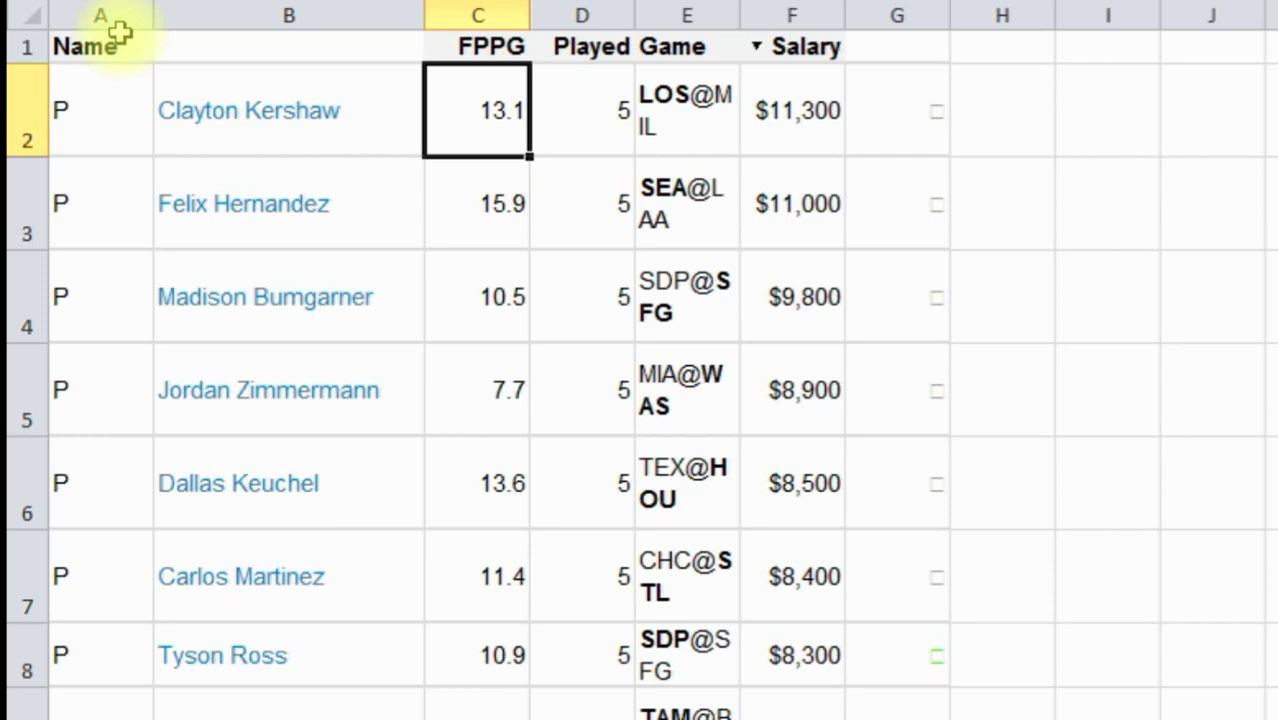
left_click_drag(151, 13, 151, 13)
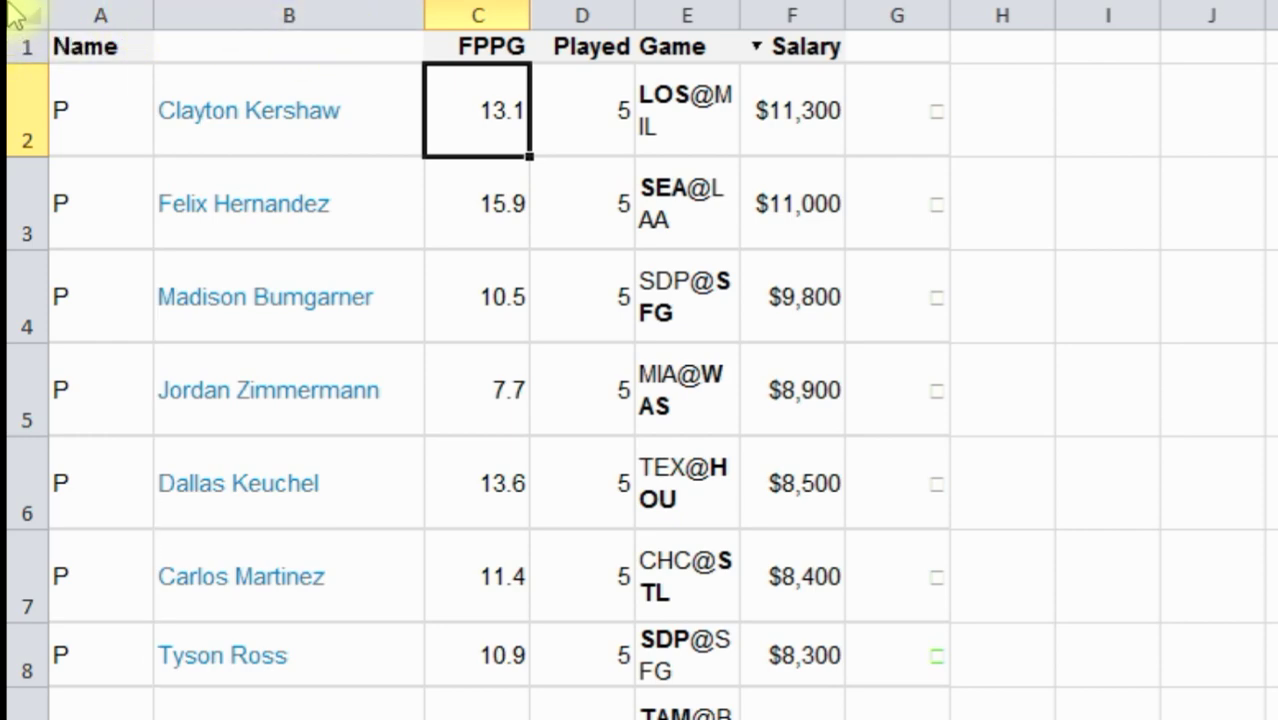
left_click_drag(741, 11, 818, 11)
left_click_drag(921, 9, 941, 9)
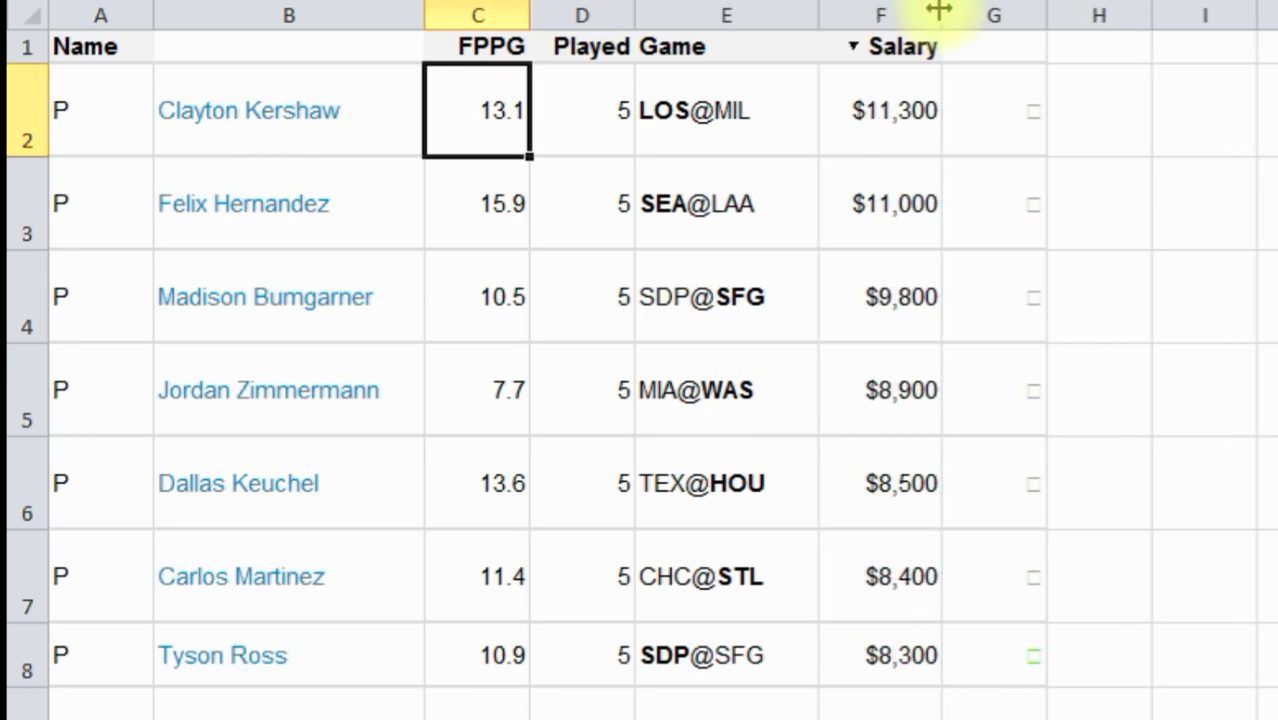
- Autofit the height of all rows and the width of all columns across the sheet
left_click(22, 20)
double_click(30, 59)
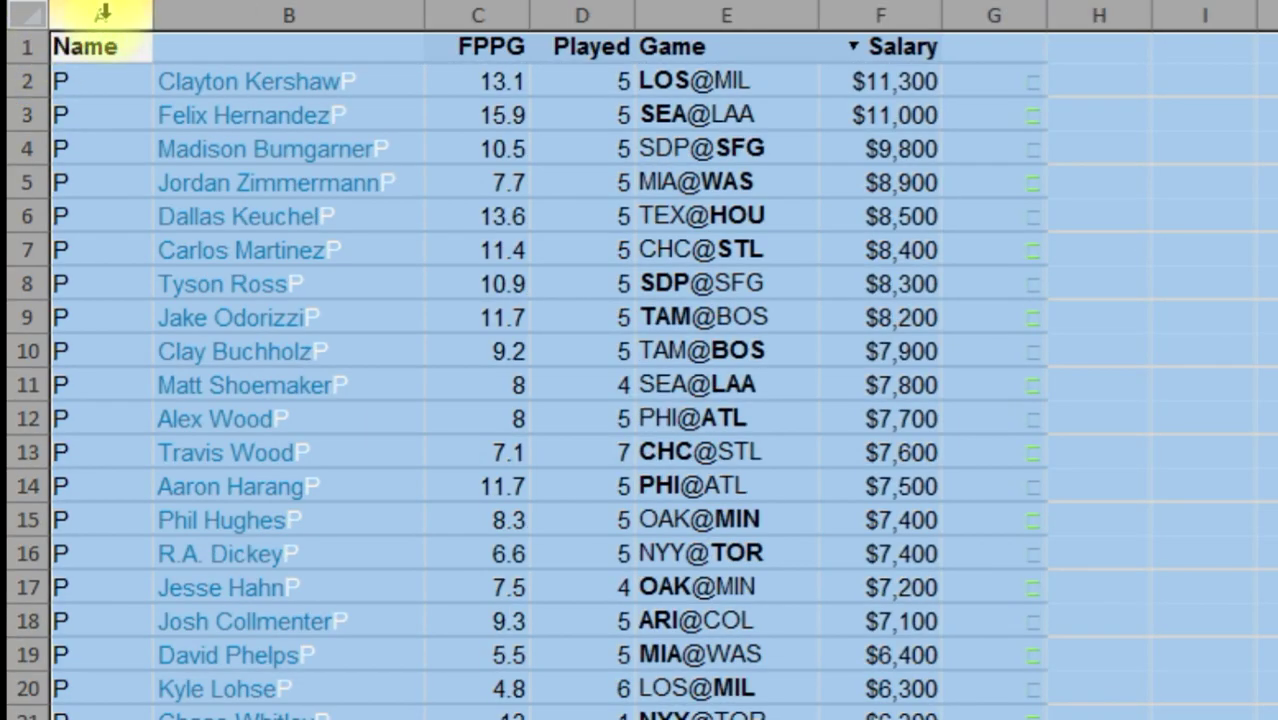
double_click(152, 14)
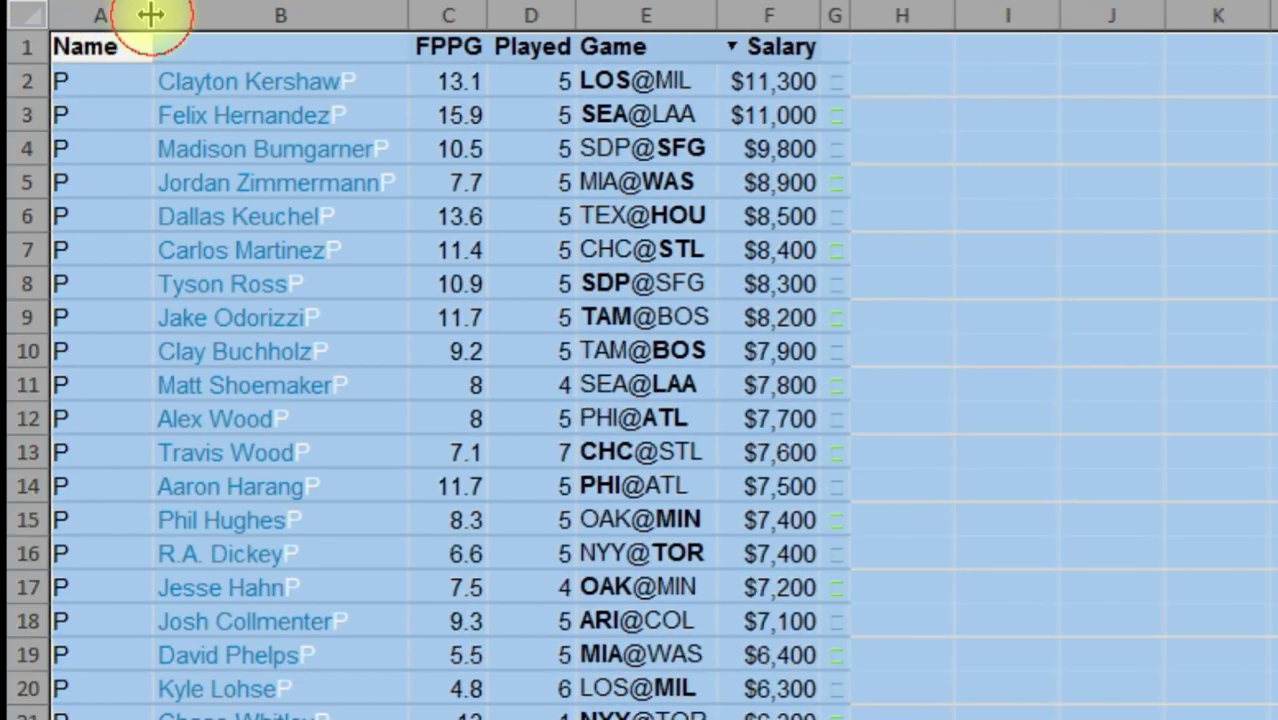
left_click(495, 179)
left_click(510, 82)
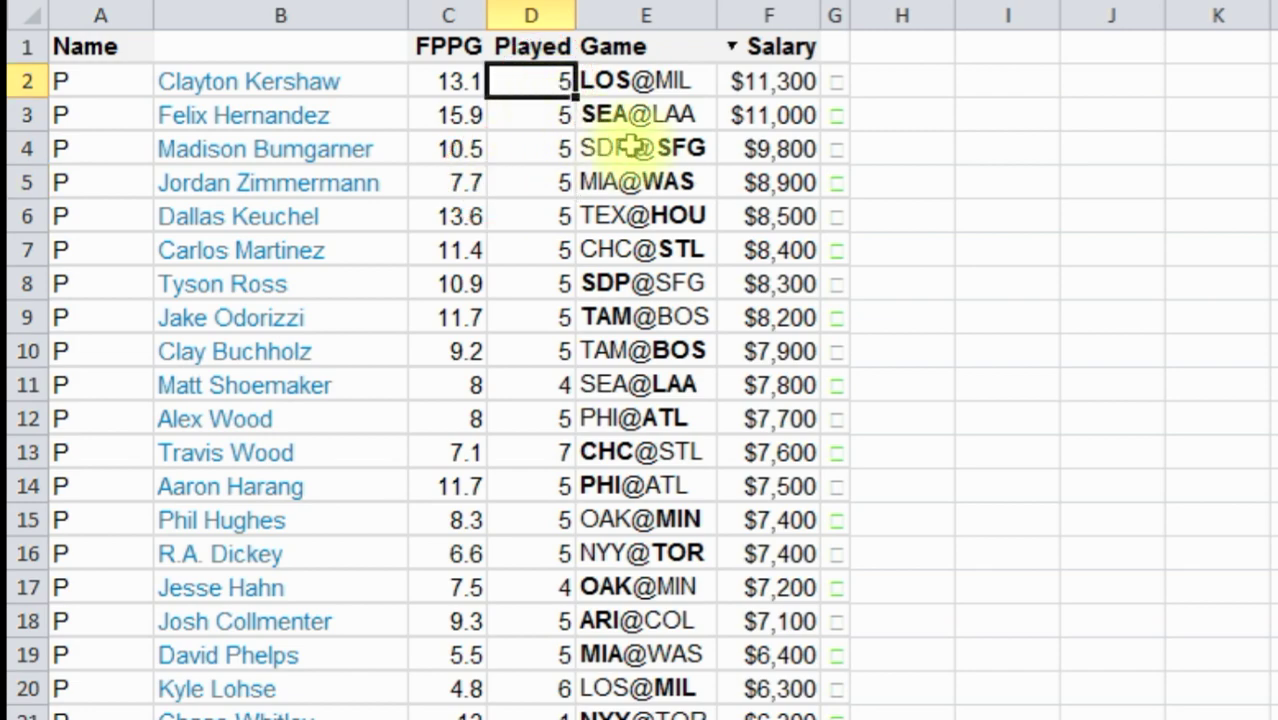
- Clear the leftover add-button symbols from column G
left_click(835, 12)
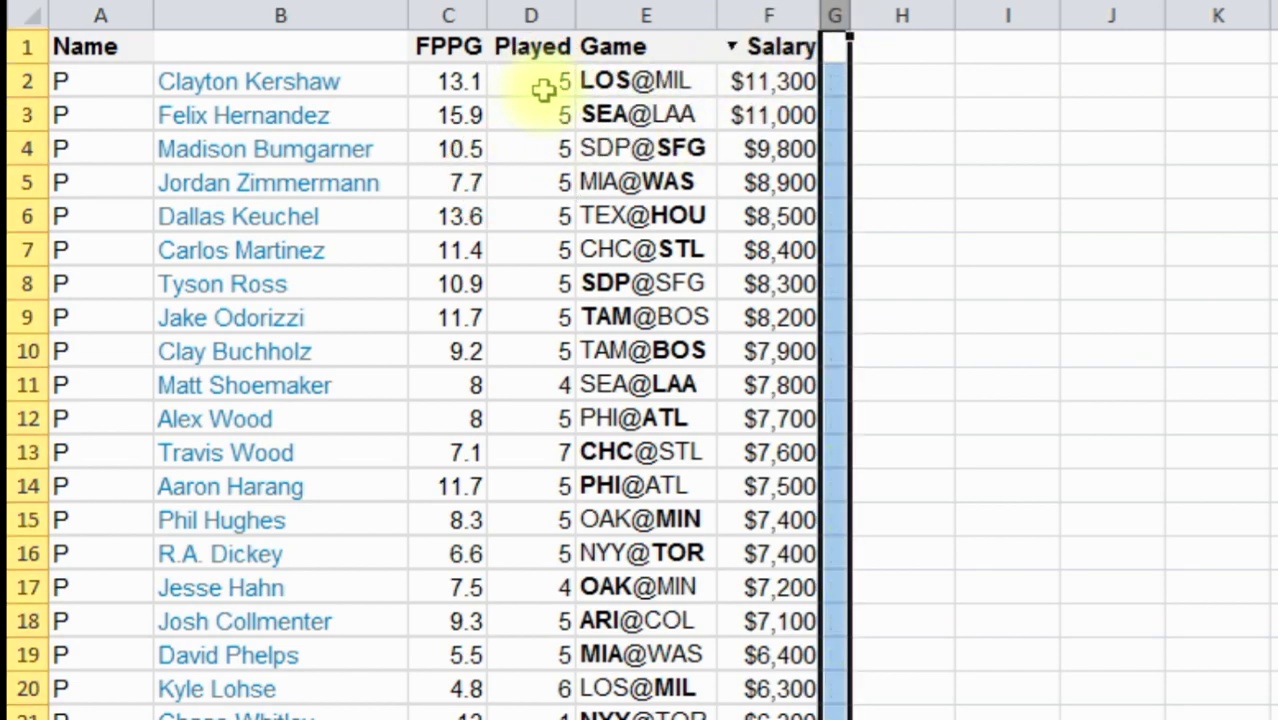
left_click(463, 112)
left_click(460, 81)
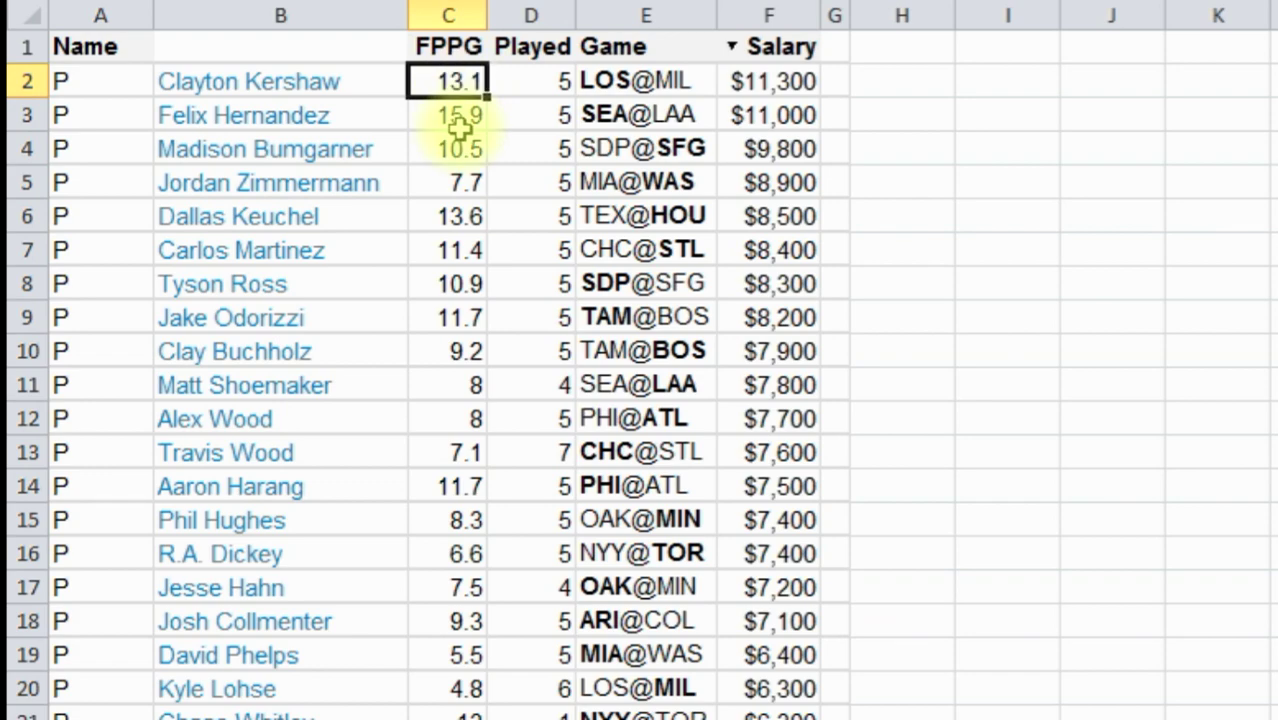
left_click(311, 114)
left_click(103, 128)
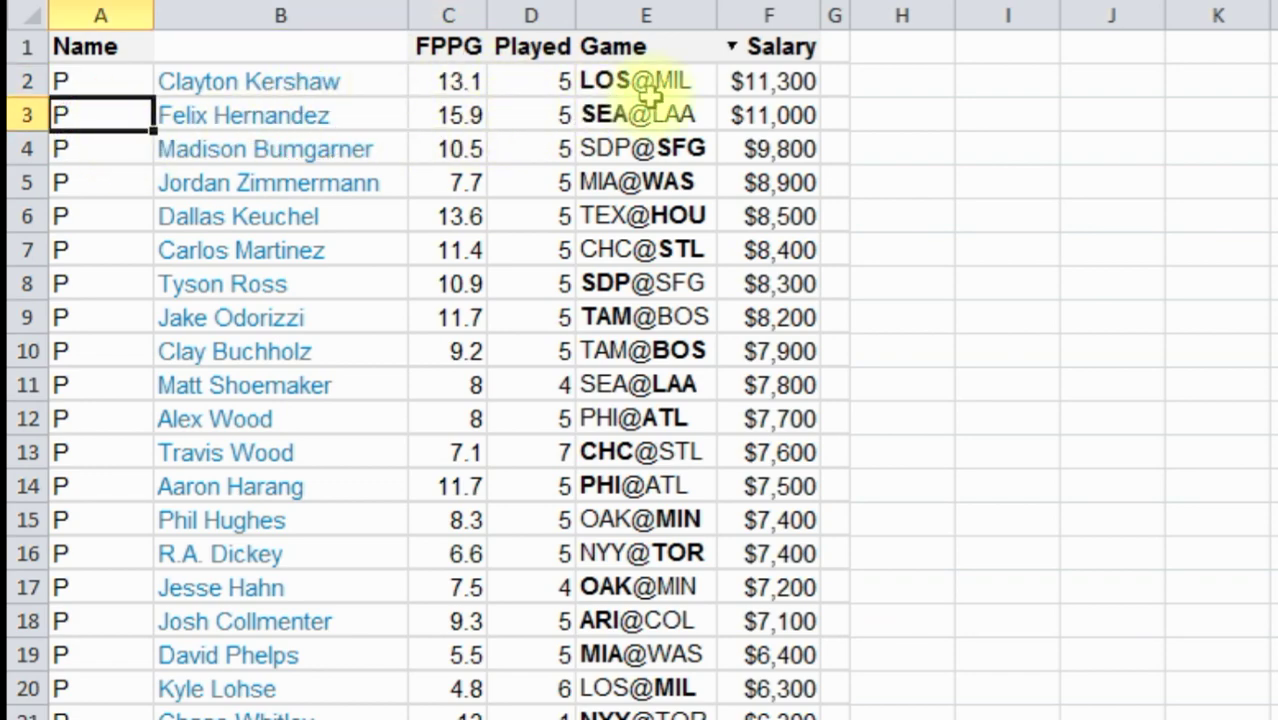
left_click(605, 81)
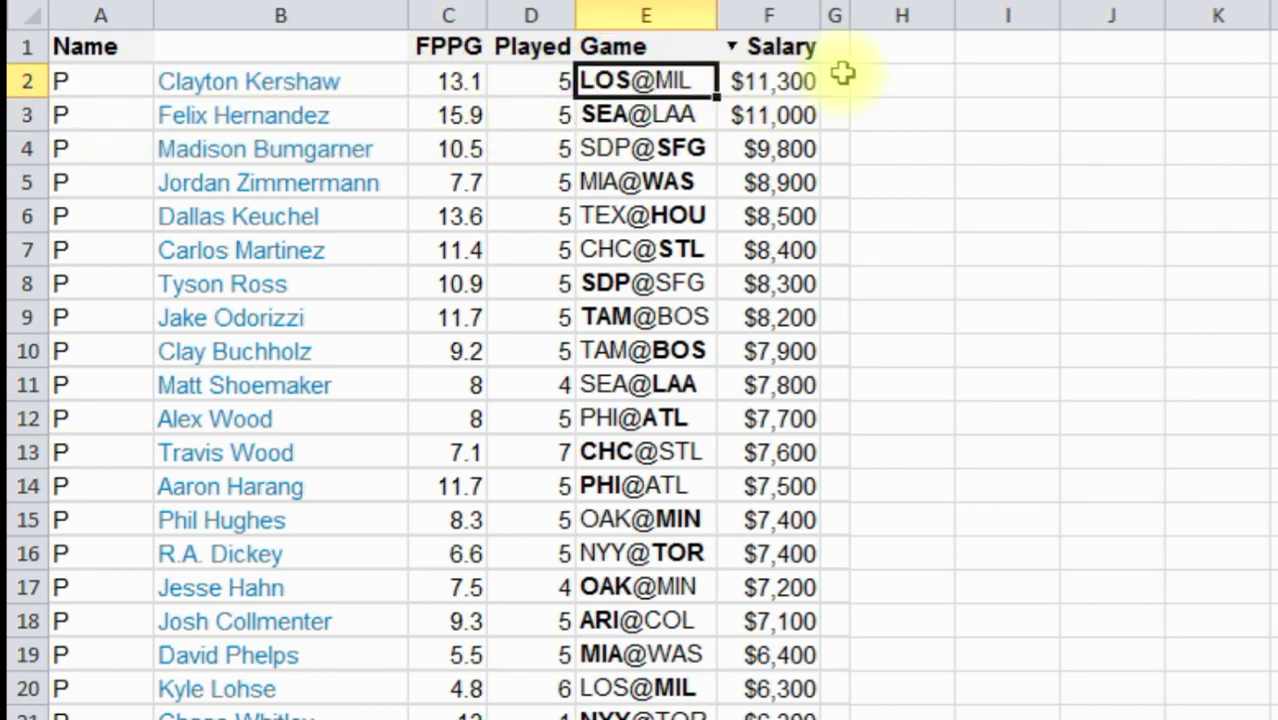
- Enter the header "adjust" in G1 and fit column G's width to it
left_click_drag(848, 14, 950, 13)
left_click(856, 42)
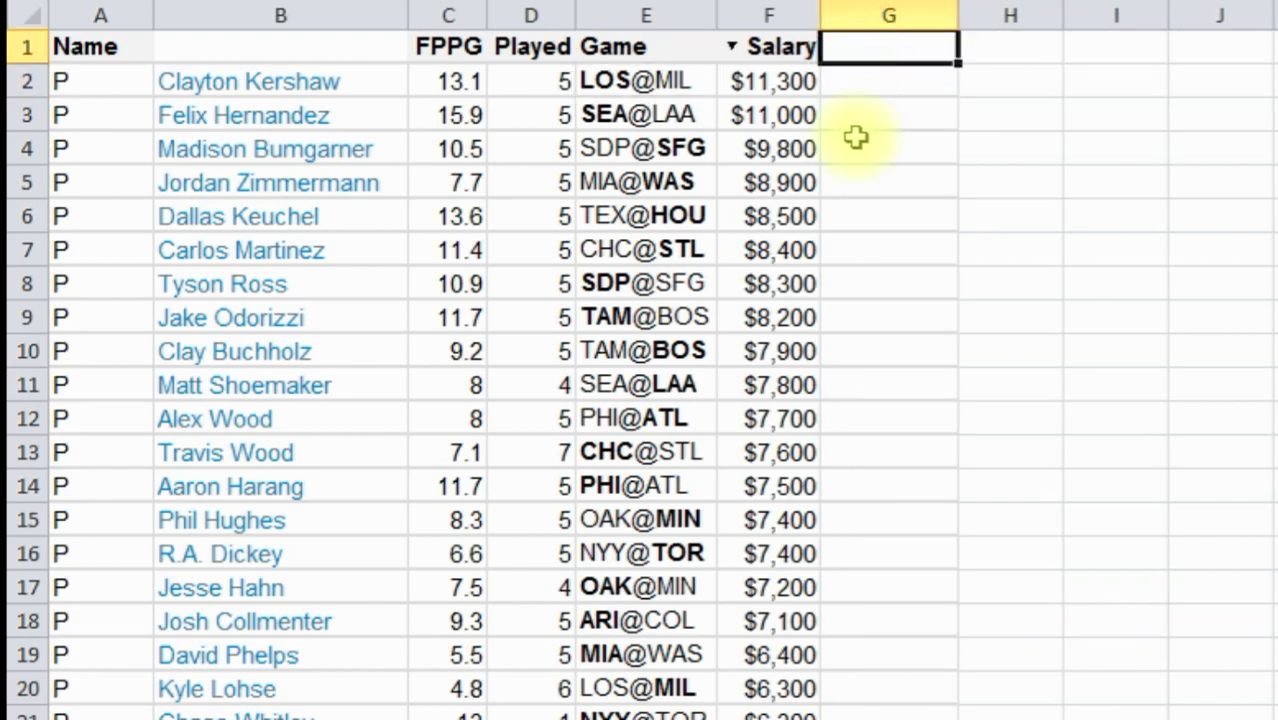
type("adjust")
key("Return")
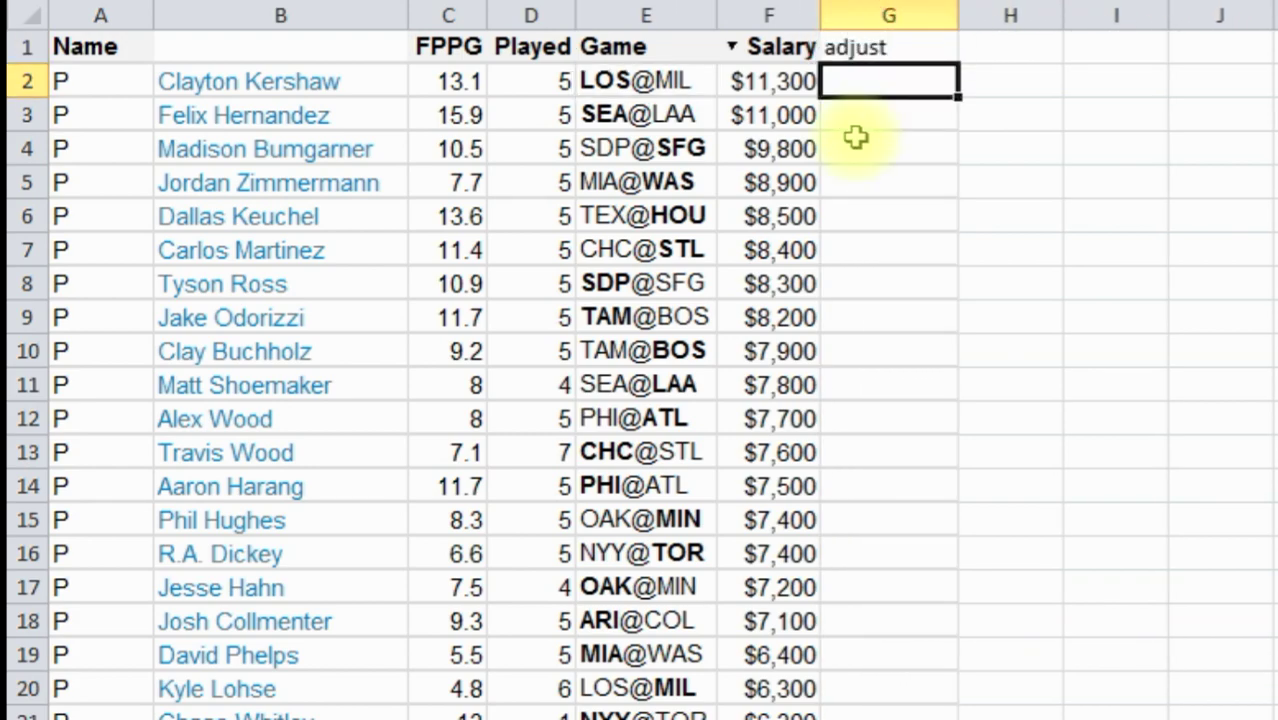
double_click(955, 12)
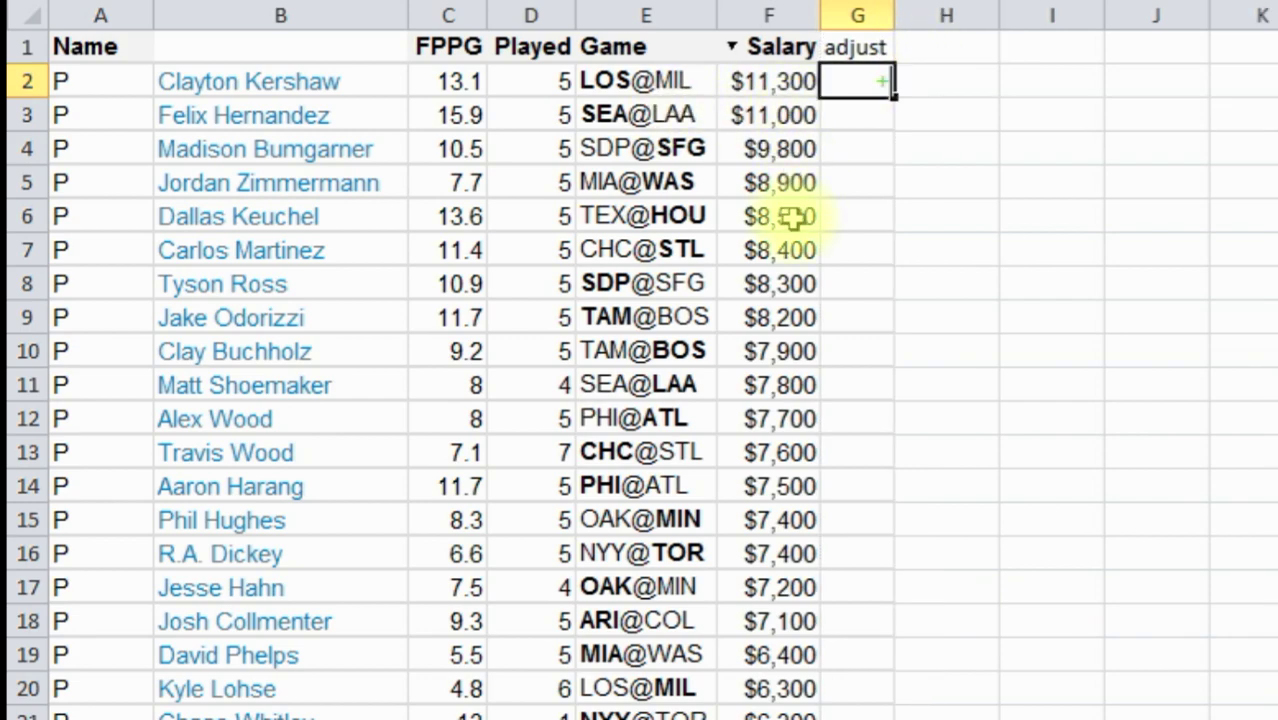
- Enter the formula +F2/C2 in G2 to divide salary by FPPG, and fill it down to row 364
type("+")
left_click(778, 82)
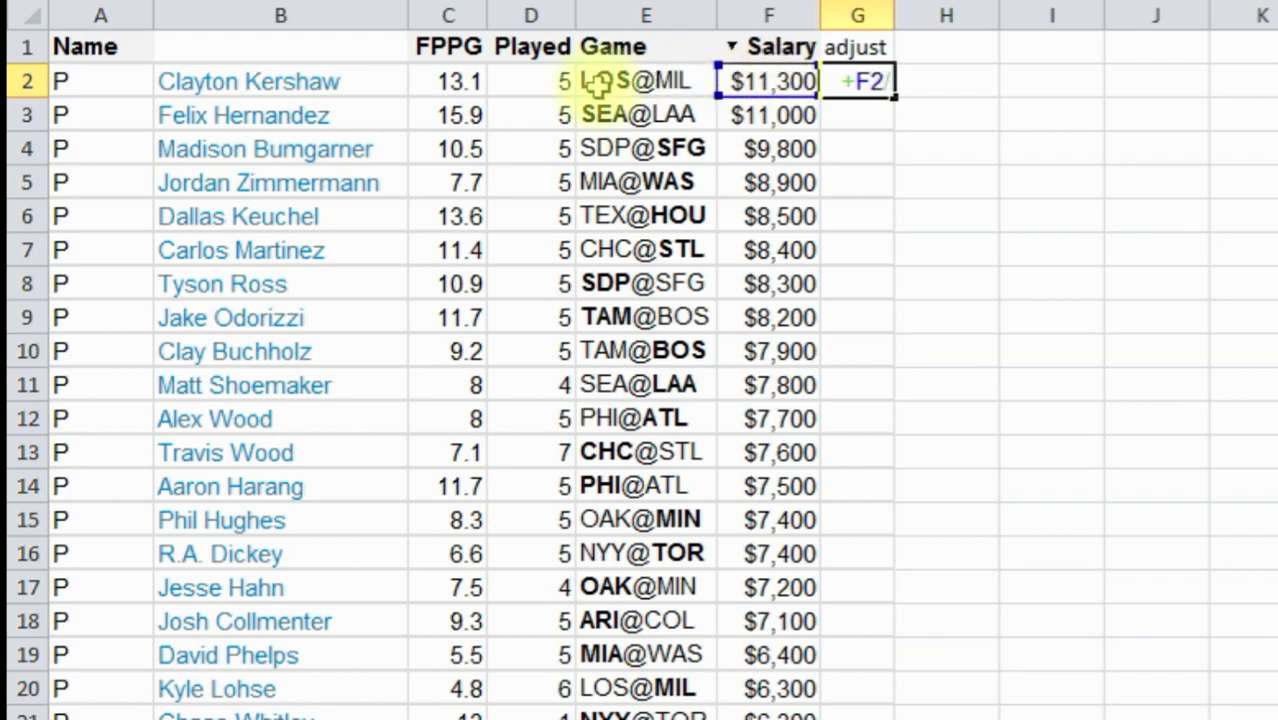
left_click(450, 88)
key("Return")
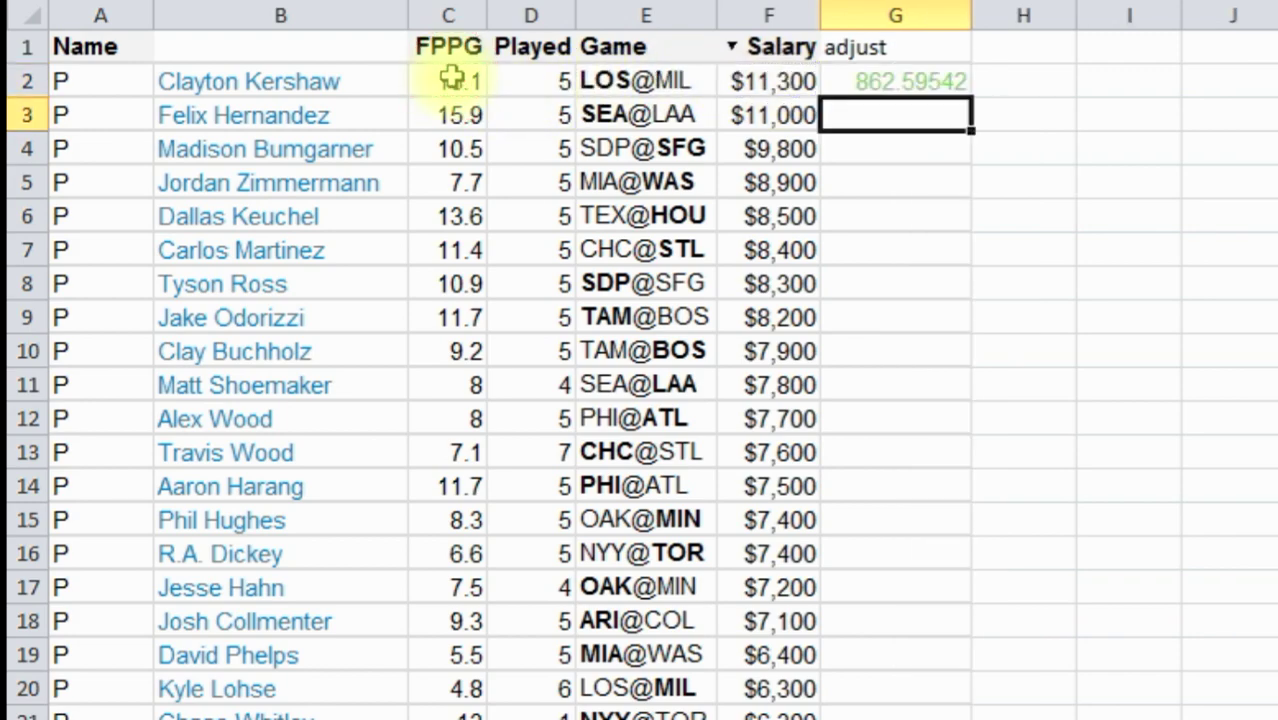
left_click(905, 79)
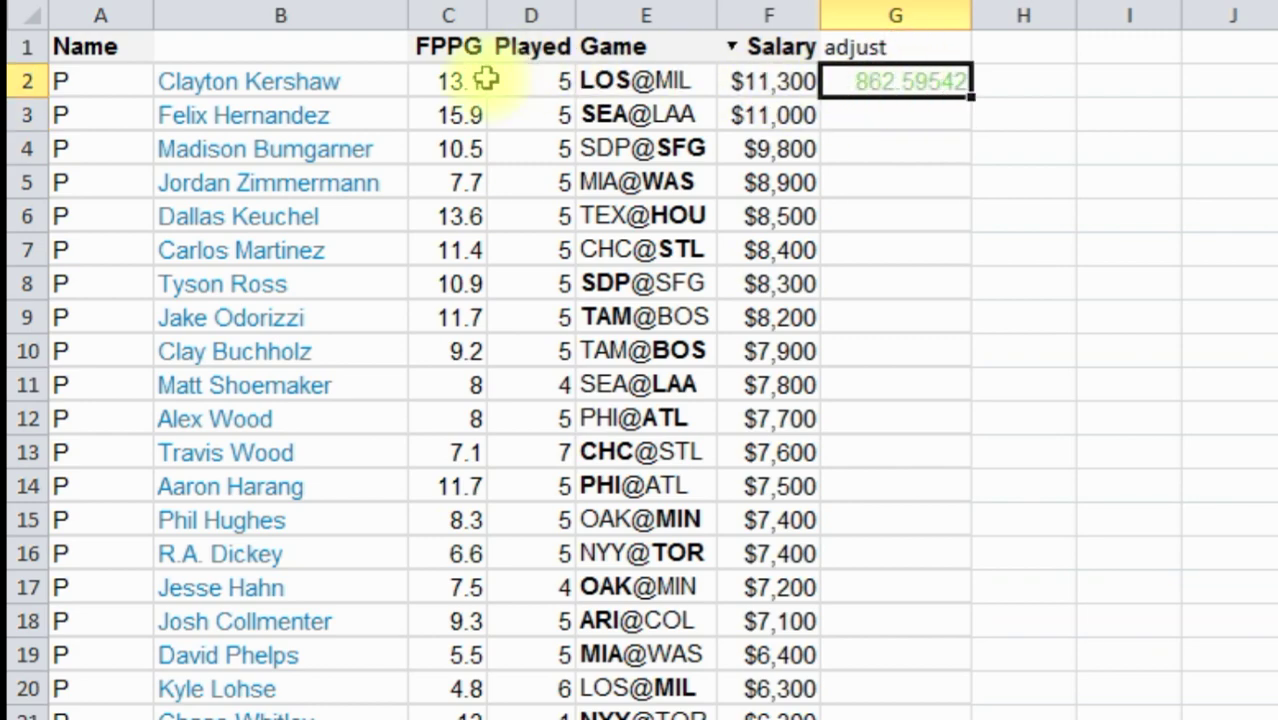
left_click_drag(972, 99, 956, 530)
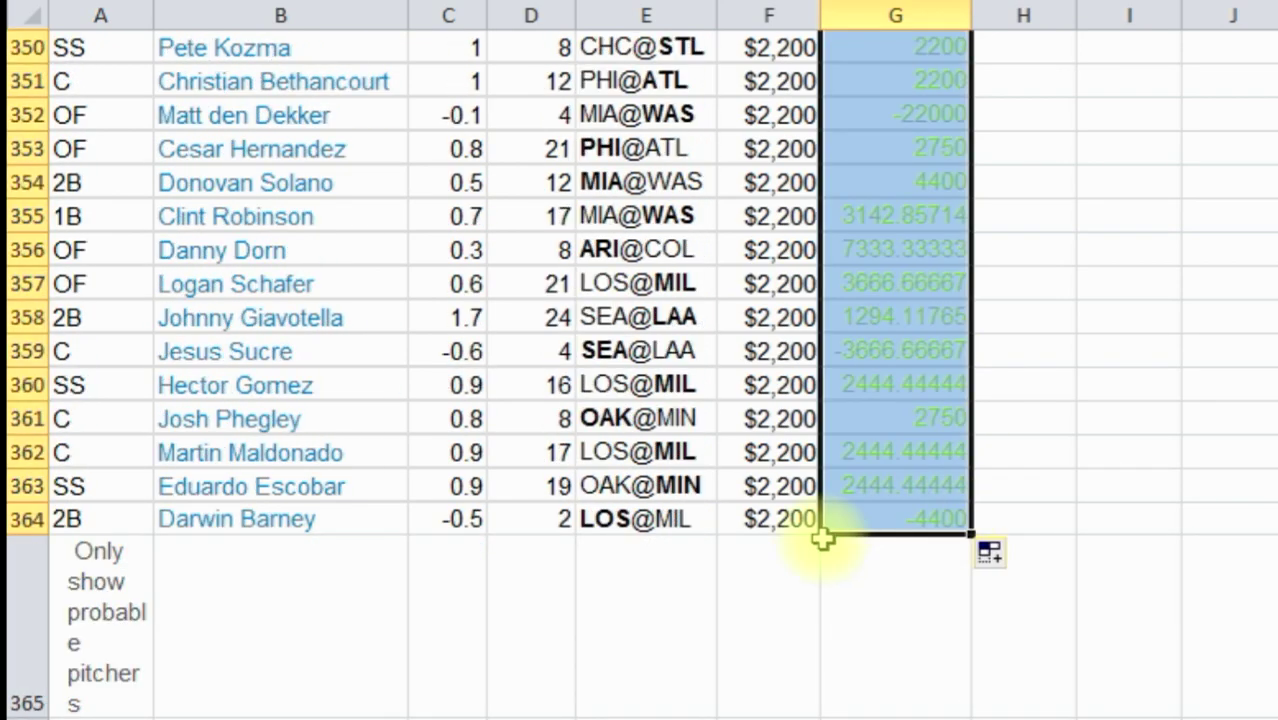
- Delete the leftover web page footer text in column A below the last player row
left_click(108, 600)
key("Delete")
key("shift+Down")
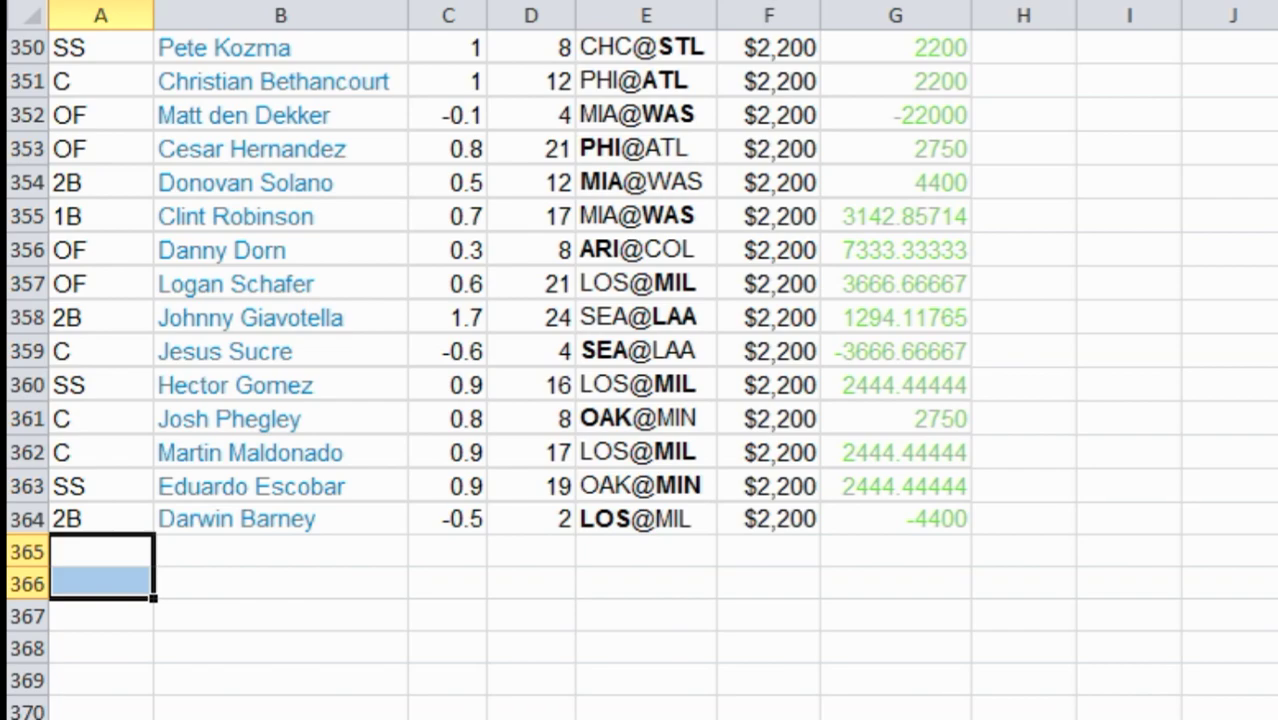
left_click(527, 511)
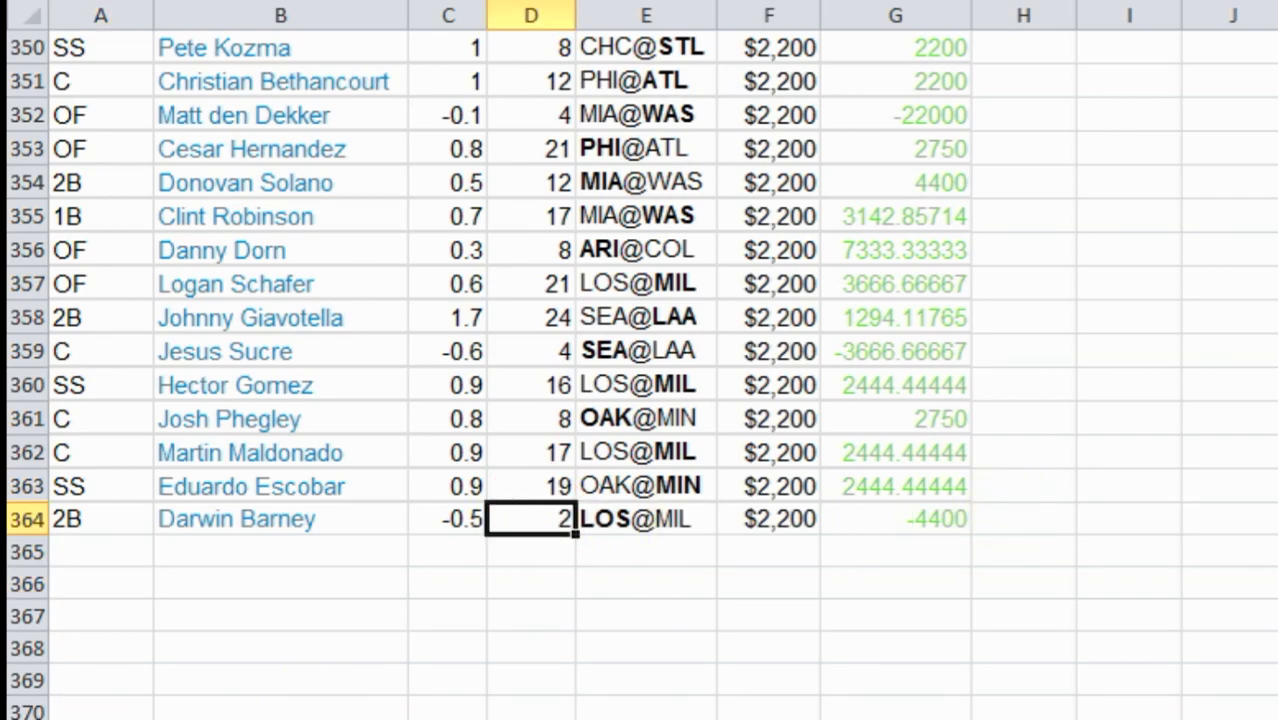
scroll(640, 380, "up", 20)
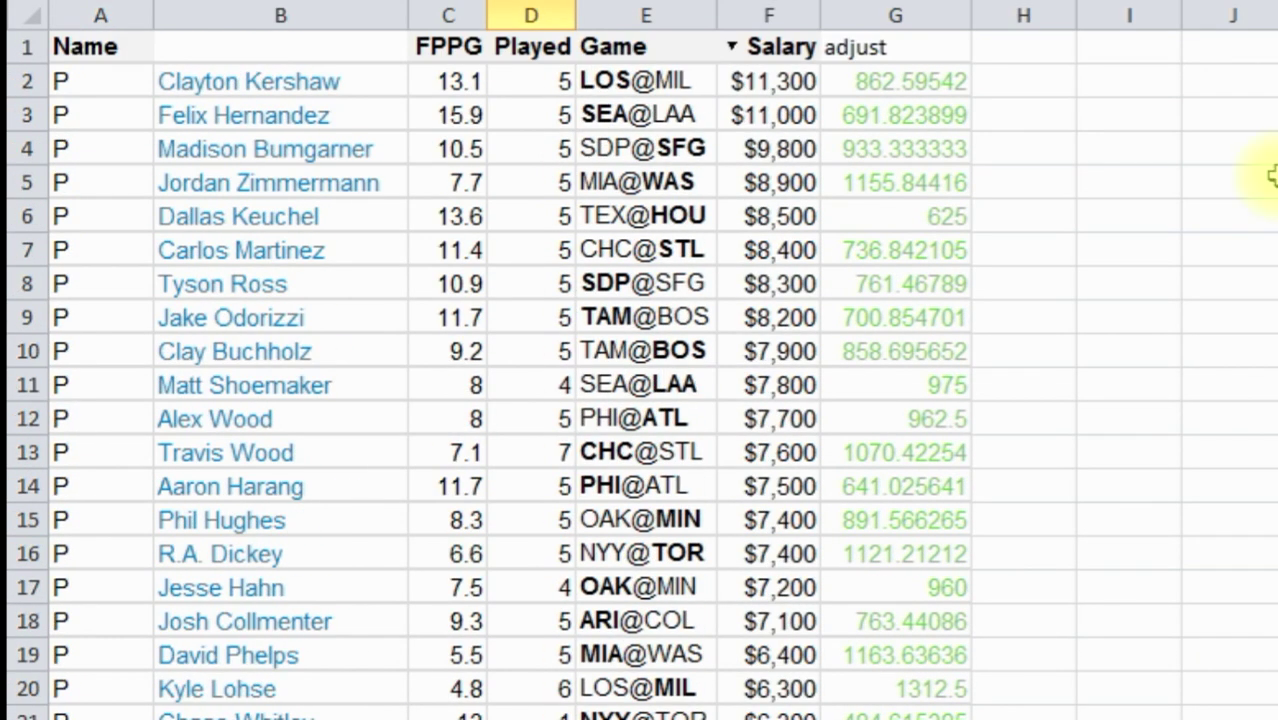
left_click(788, 75)
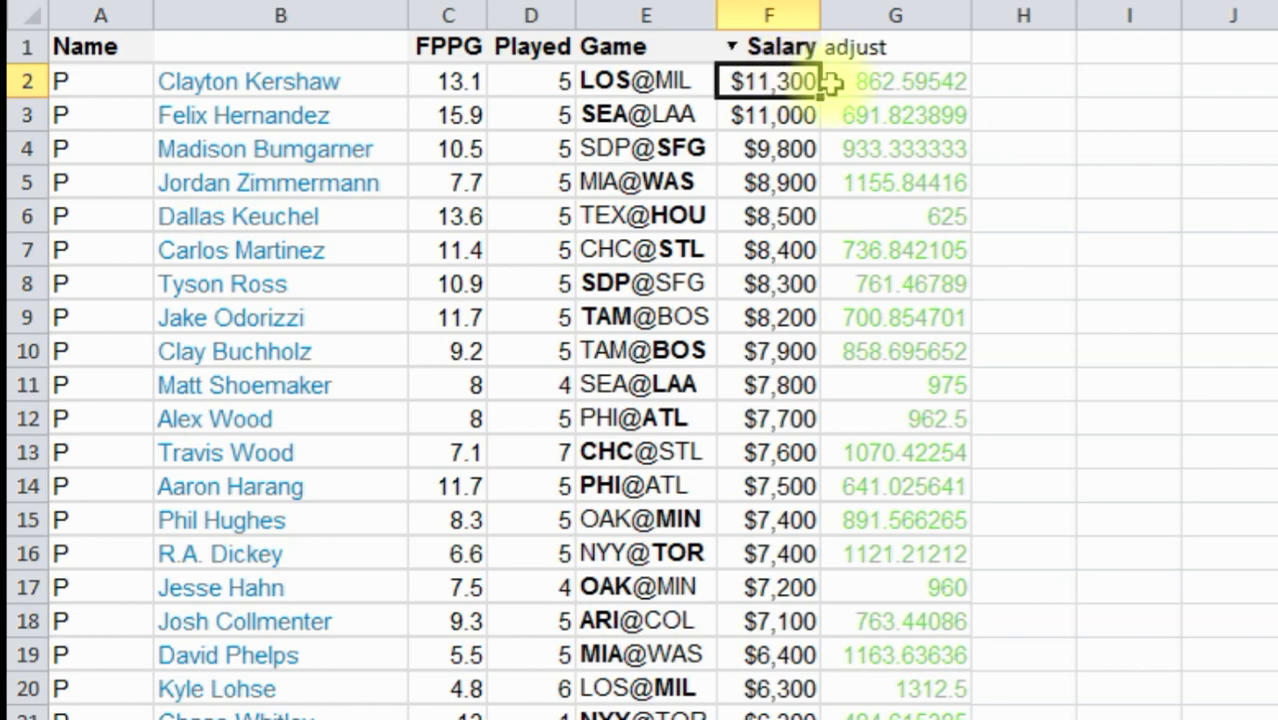
left_click(905, 83)
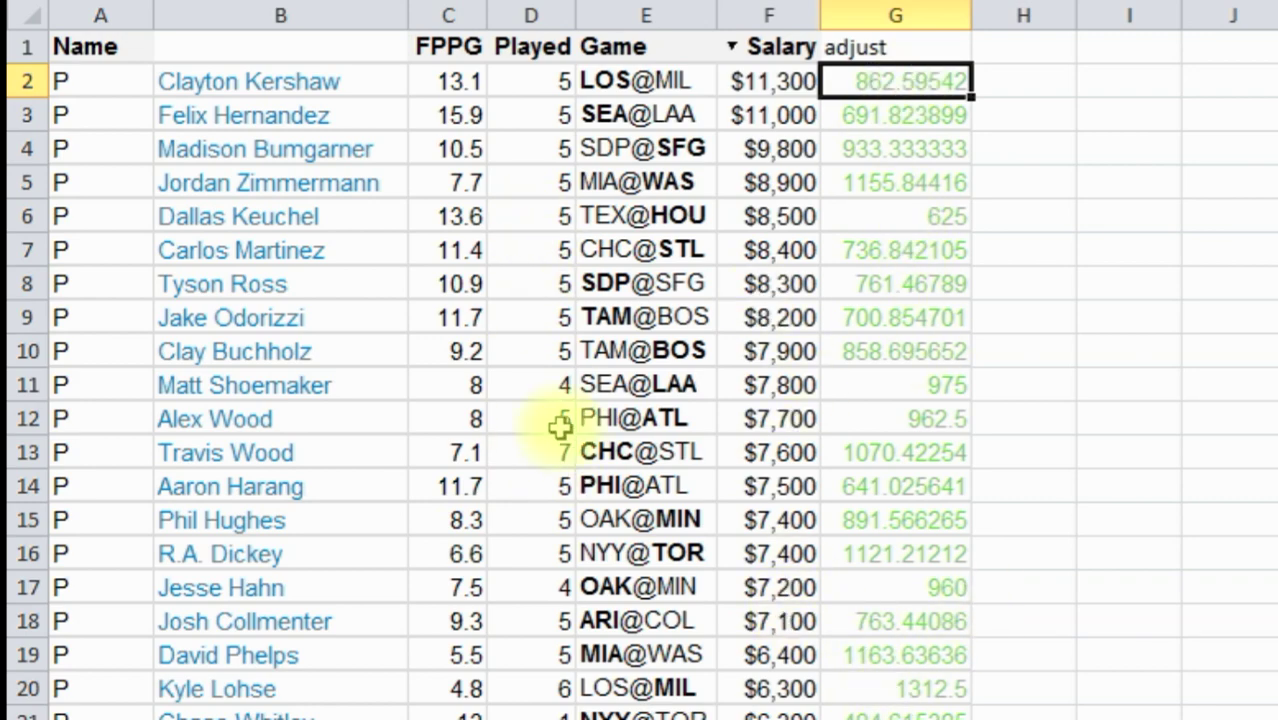
left_click(893, 145)
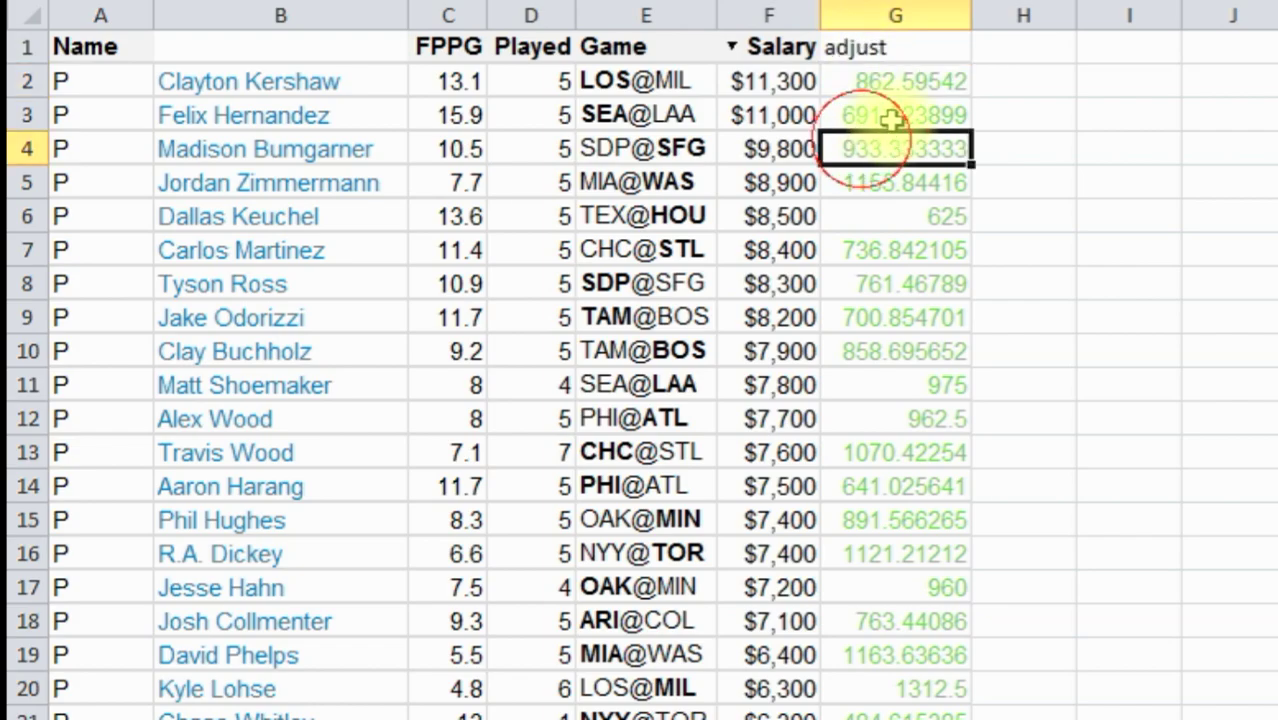
- Sort the player data with headers by the adjust column's values, smallest to largest
left_click(913, 81)
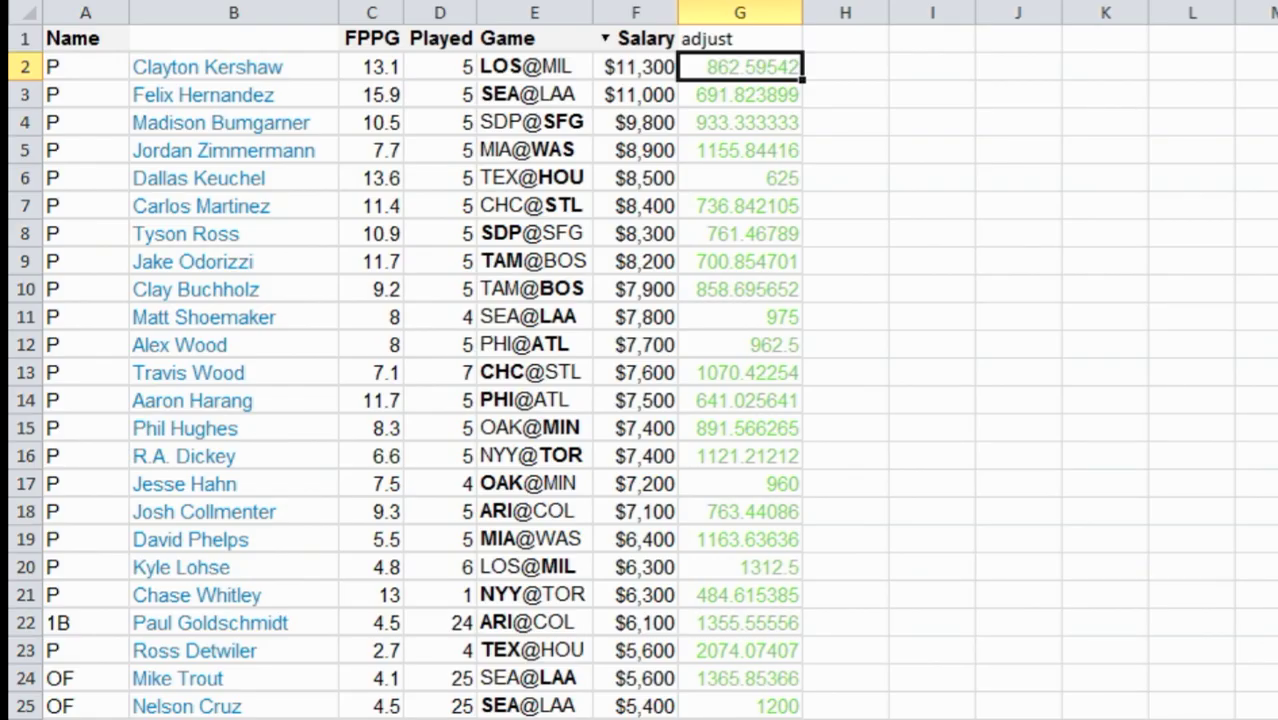
key("alt+a")
key("s")
key("s")
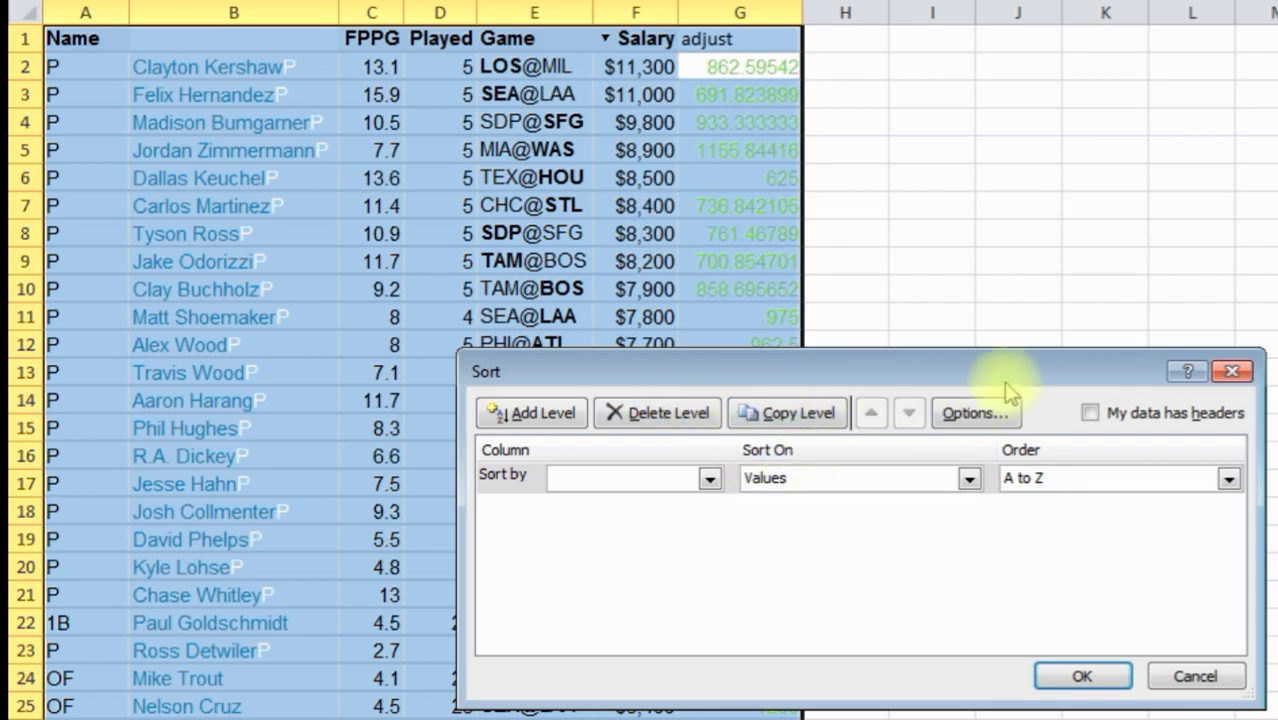
left_click(1089, 413)
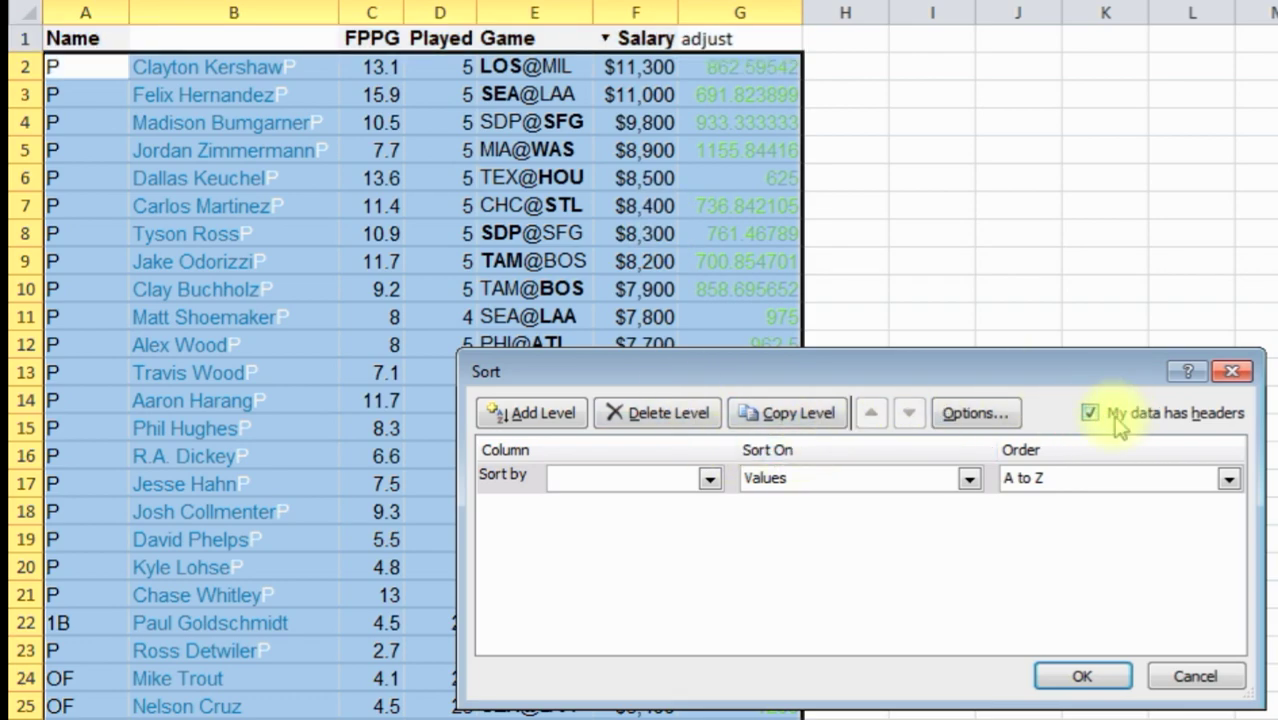
left_click(709, 478)
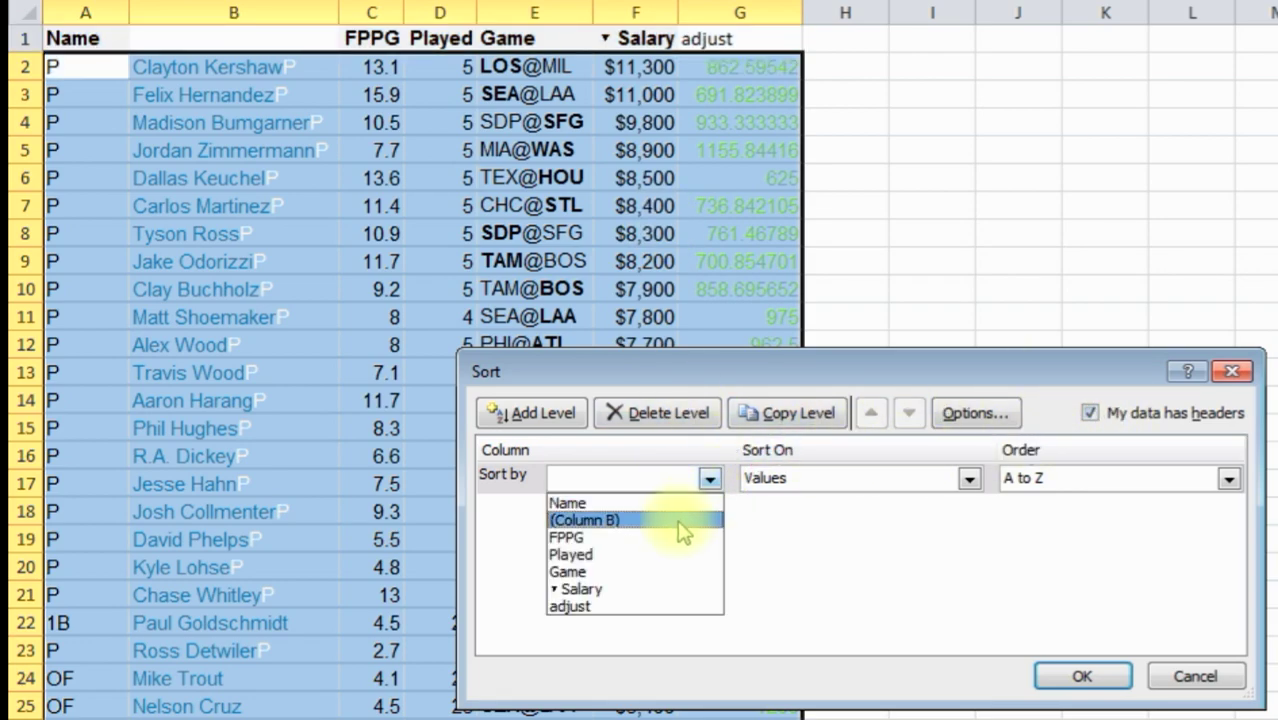
left_click(651, 606)
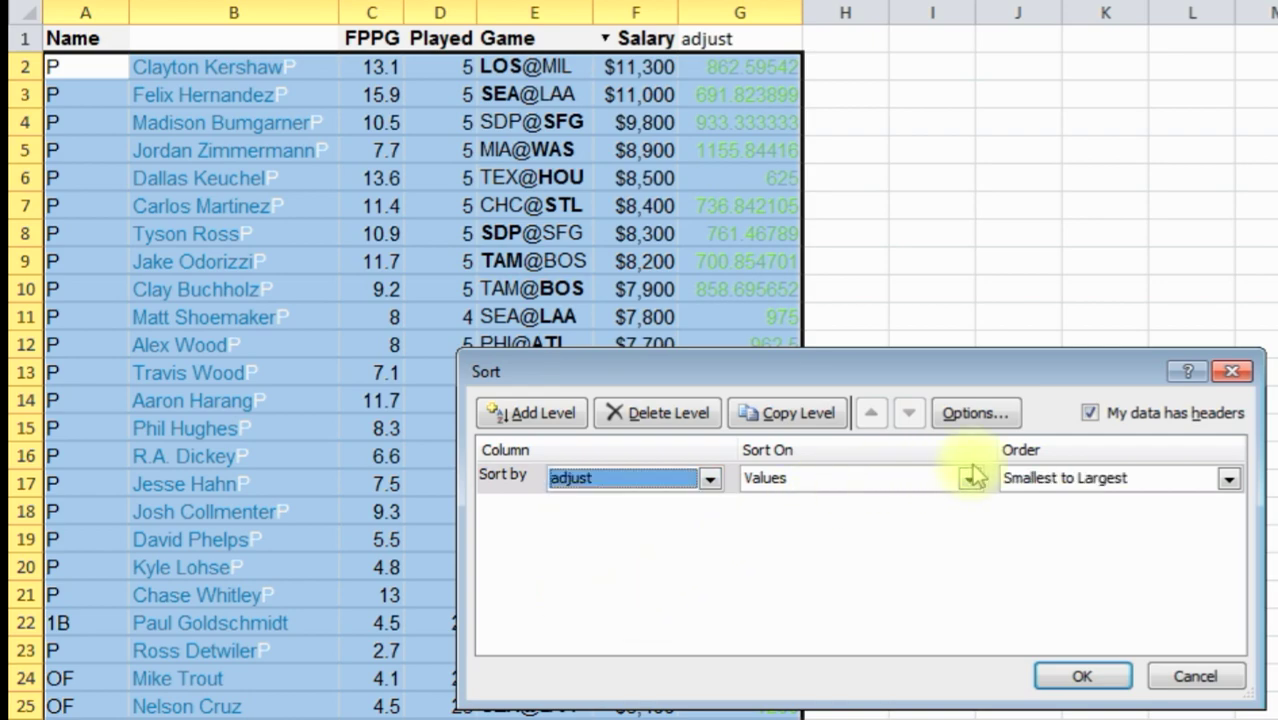
left_click(1080, 678)
- Delete rows 2 through 10, which hold the players with negative adjust values
left_click(525, 120)
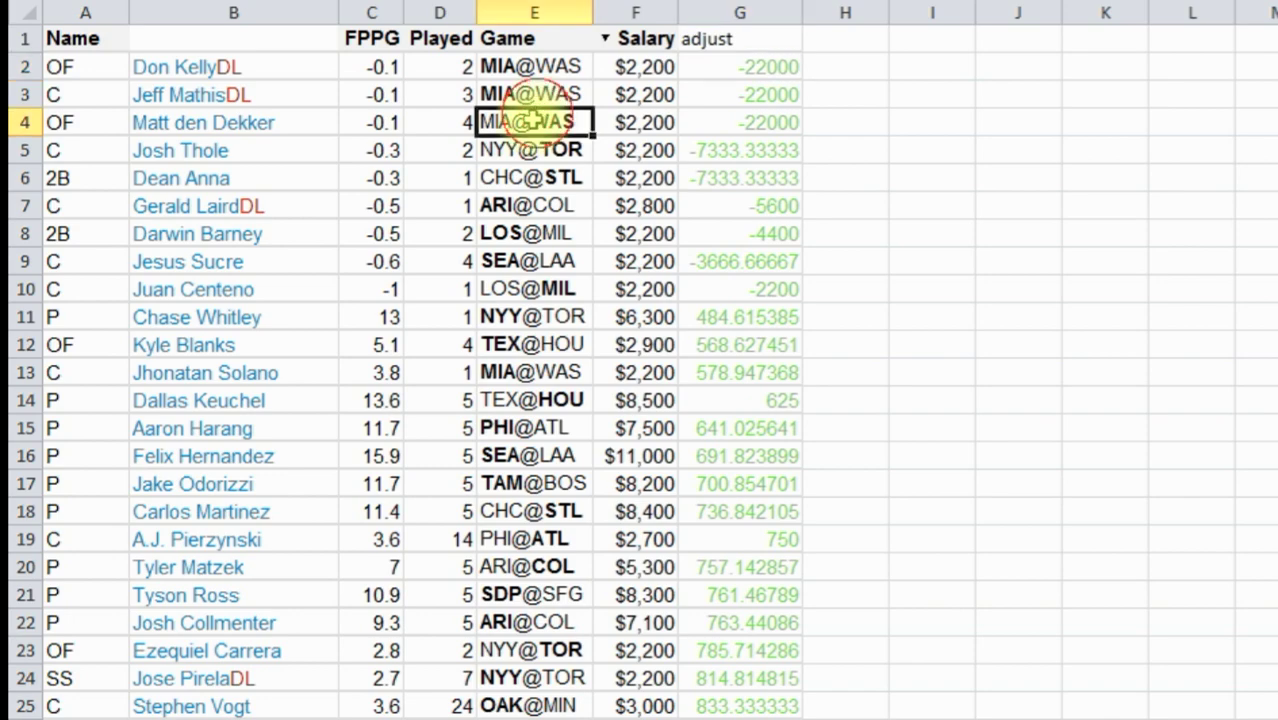
left_click(498, 290)
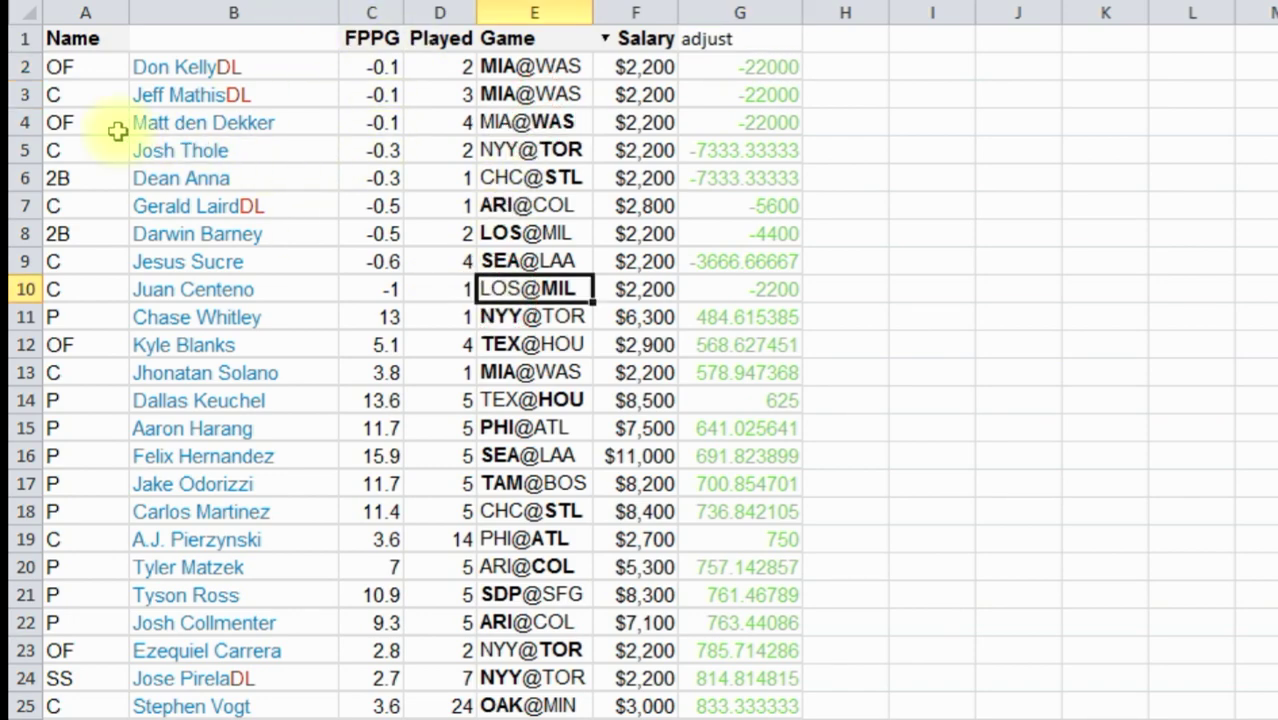
left_click_drag(20, 66, 20, 289)
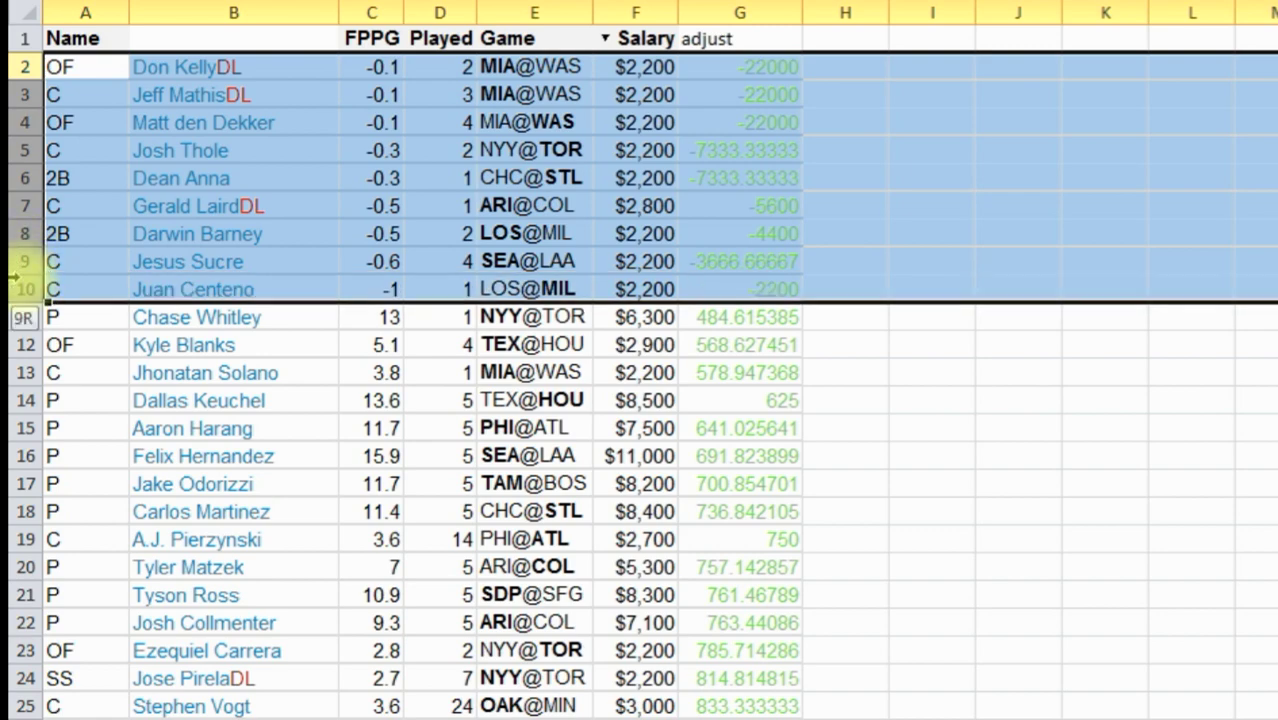
right_click(296, 108)
left_click(370, 308)
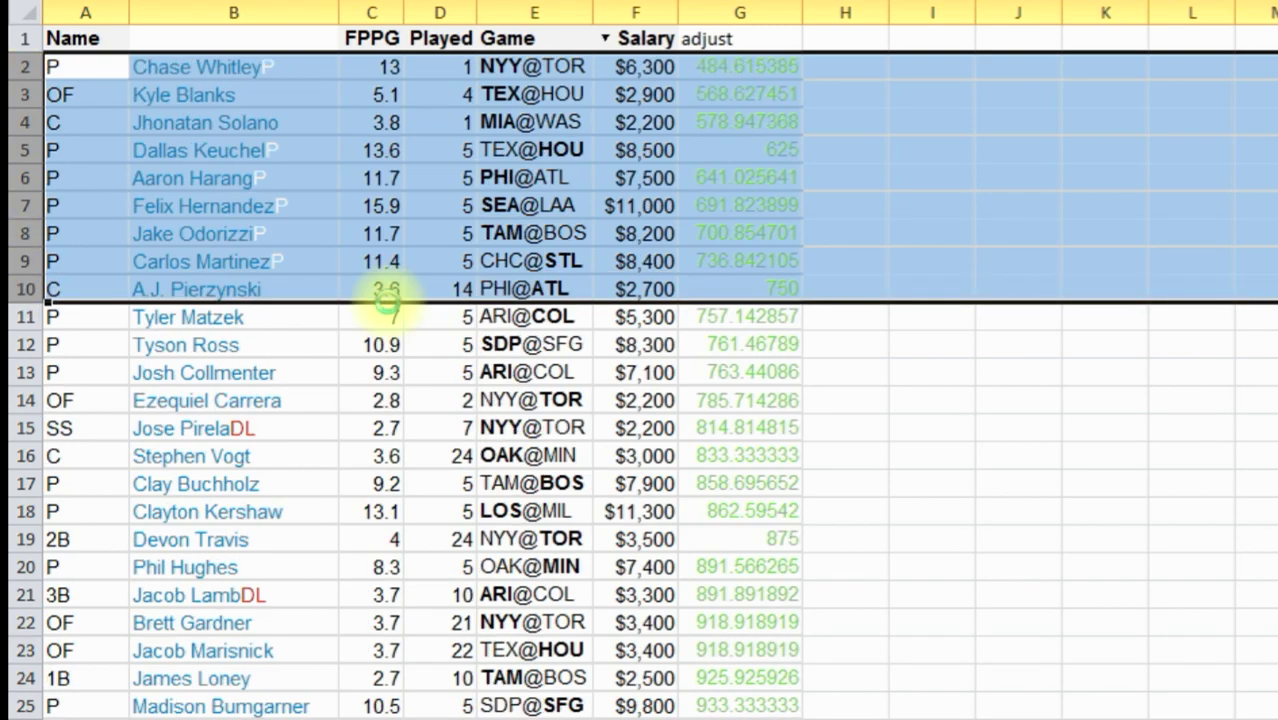
left_click(655, 95)
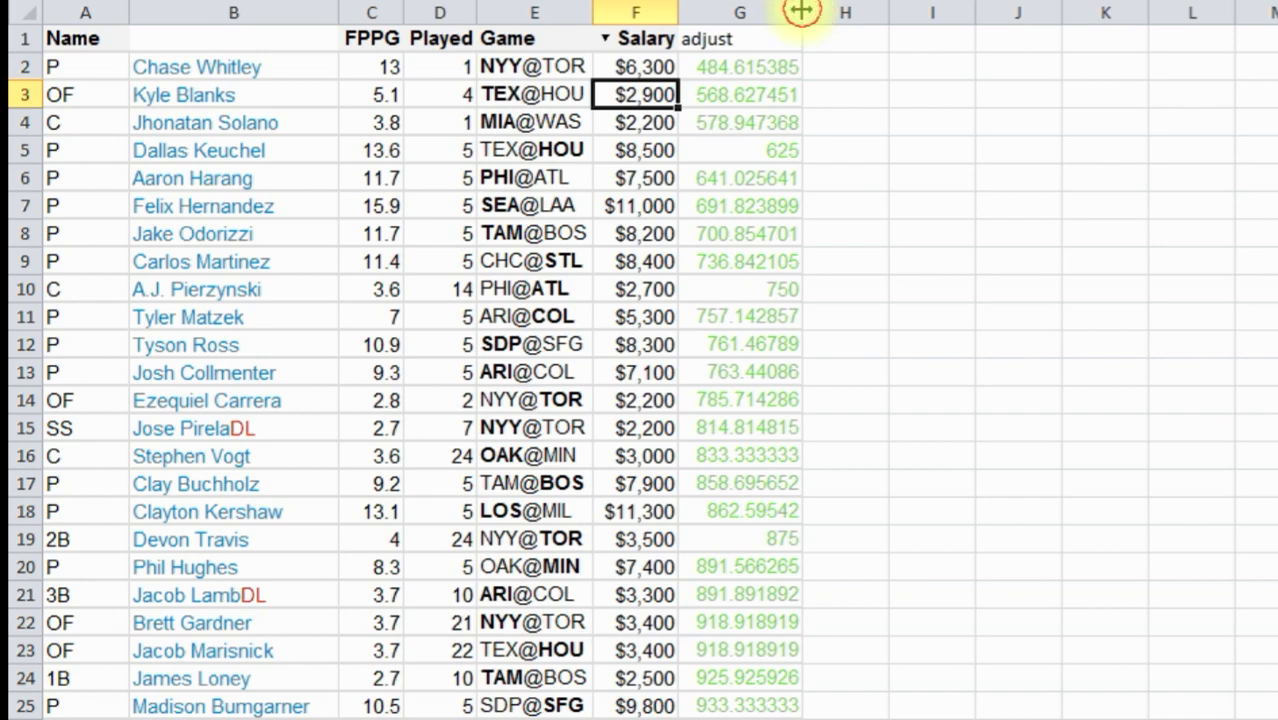
- Compare the FPPG, Salary and adjust values of the players at the top of the sorted list
left_click(420, 150)
left_click(368, 72)
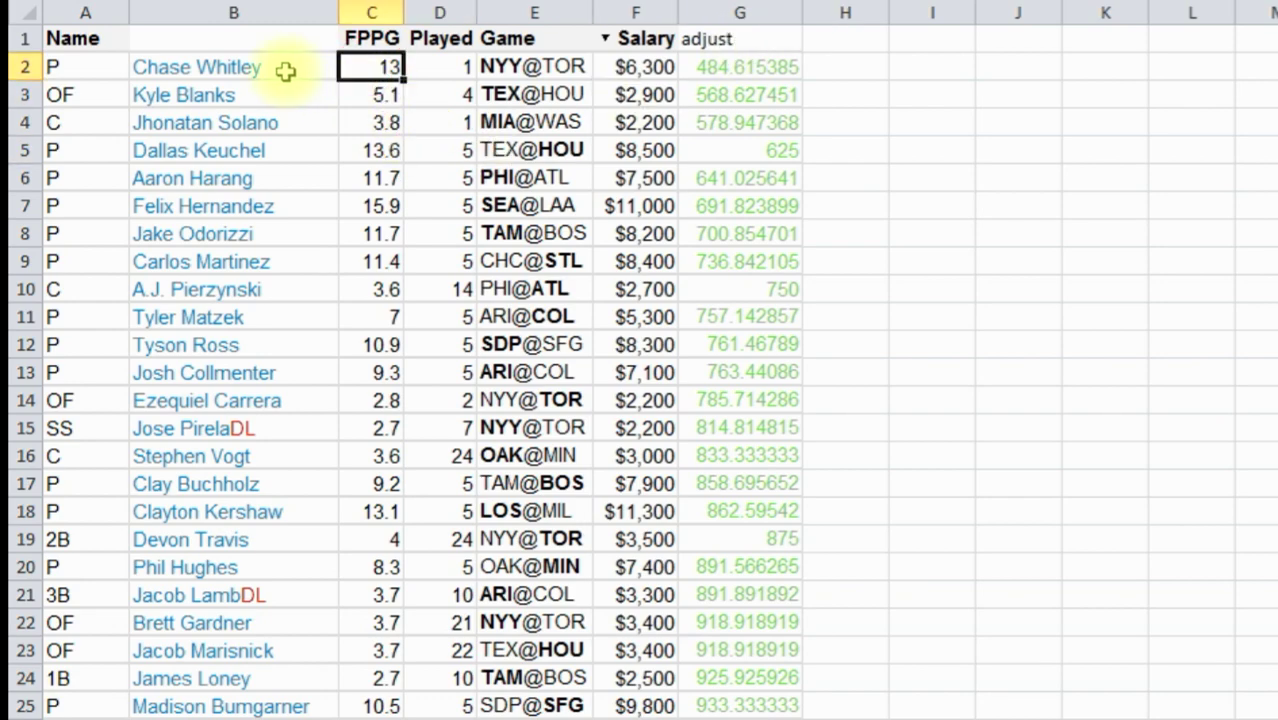
left_click(285, 69)
left_click(385, 66)
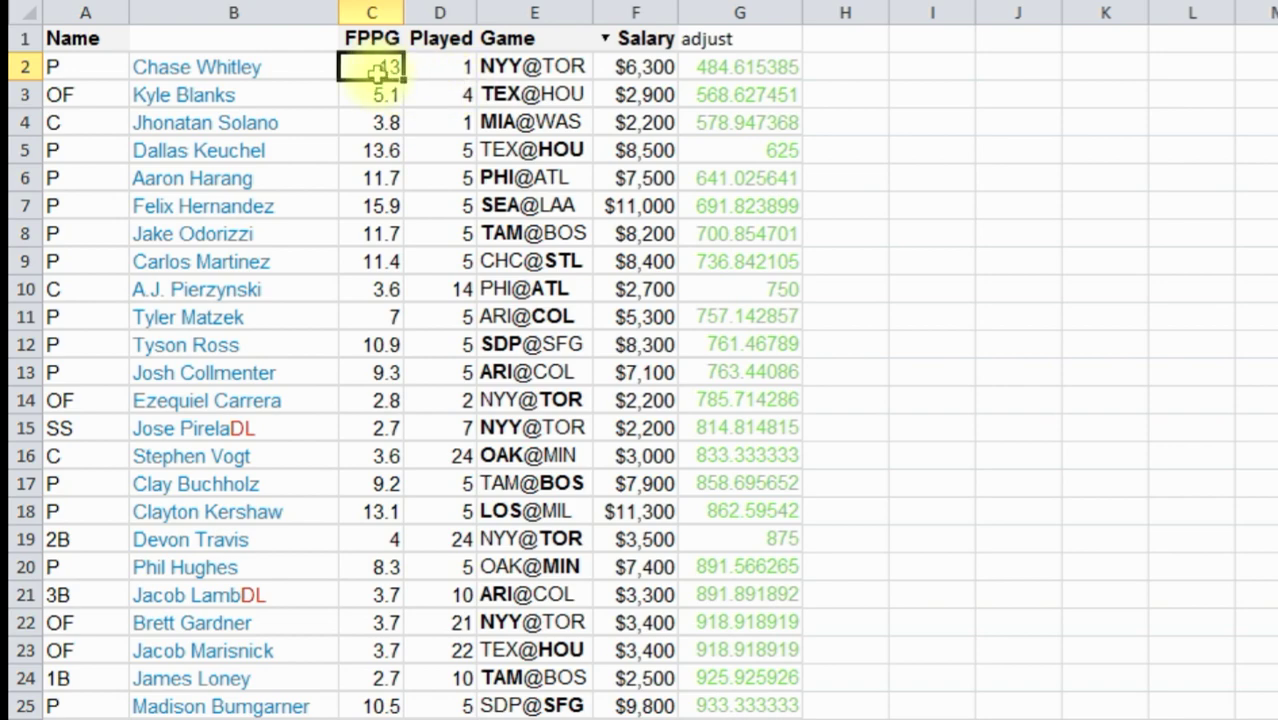
left_click(638, 70)
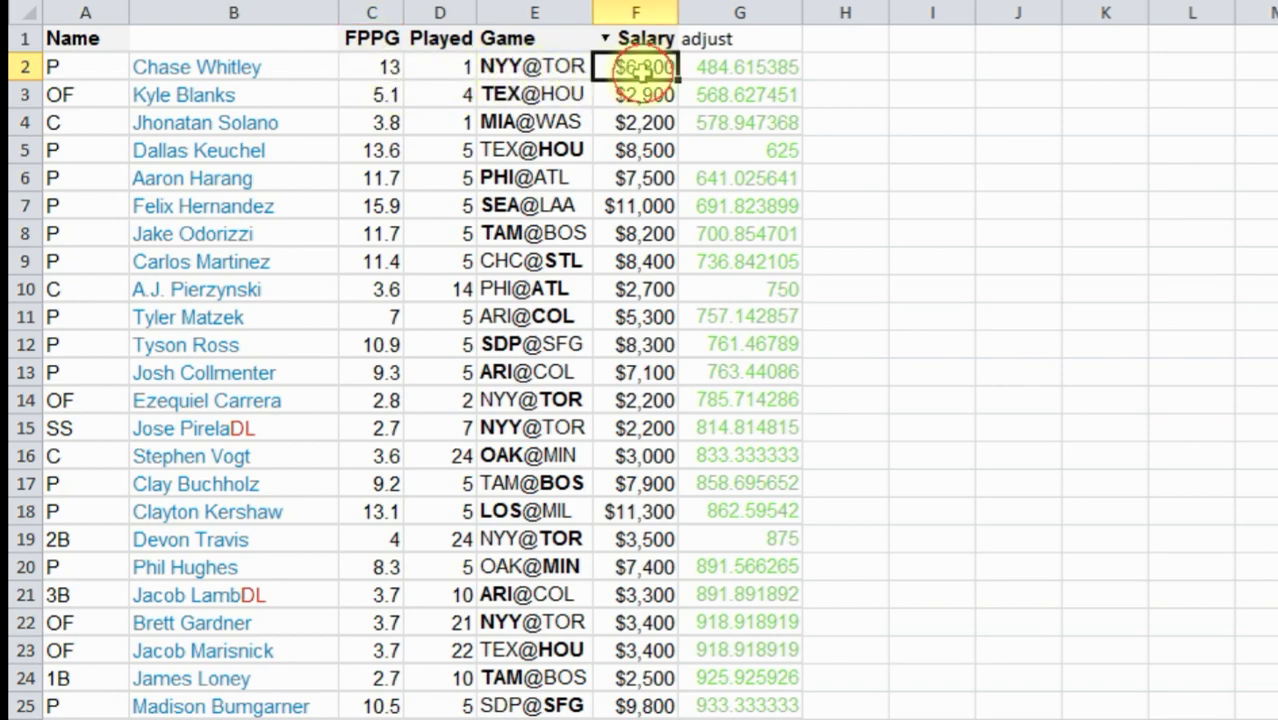
left_click(372, 122)
left_click(372, 178)
left_click(370, 233)
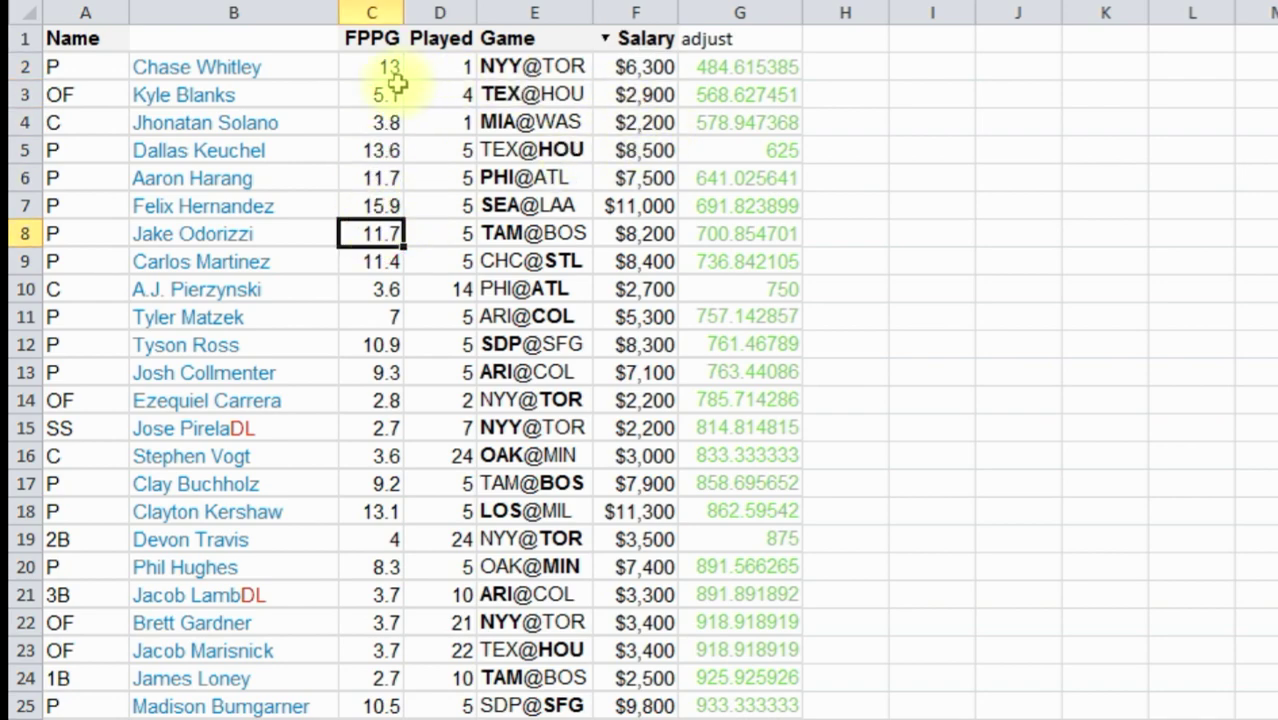
left_click(260, 66)
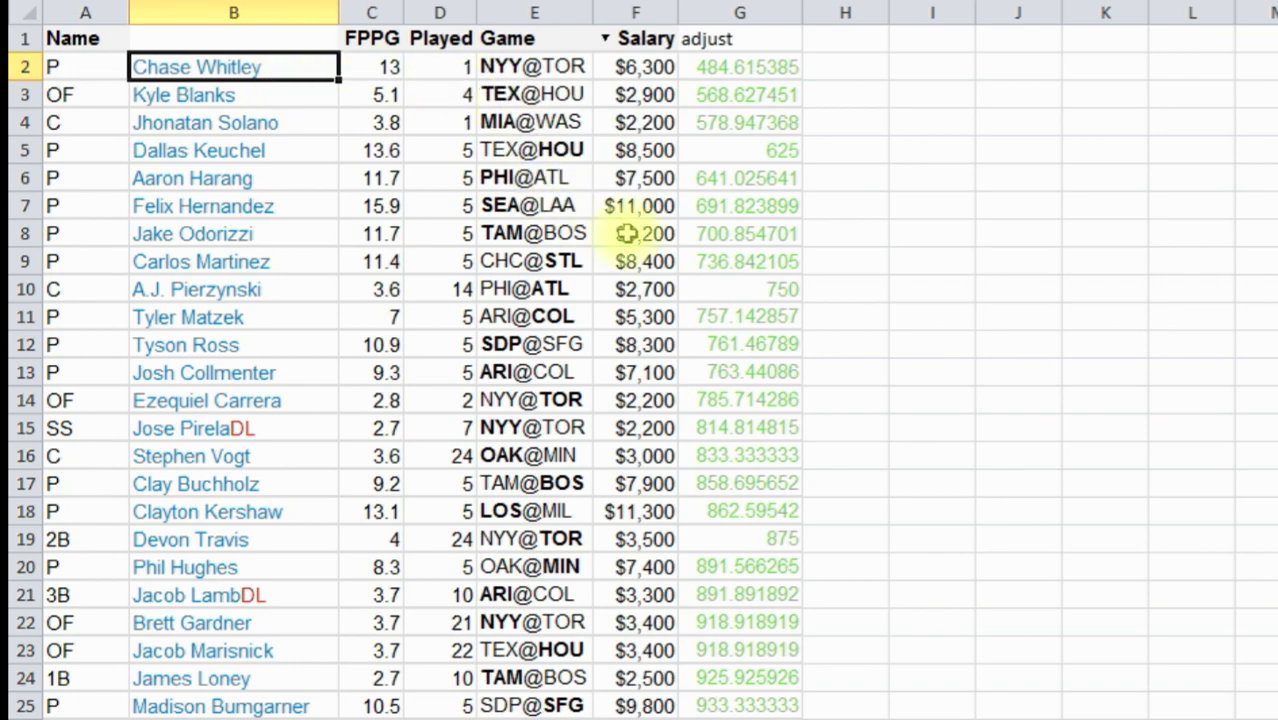
left_click(610, 207)
left_click(615, 178)
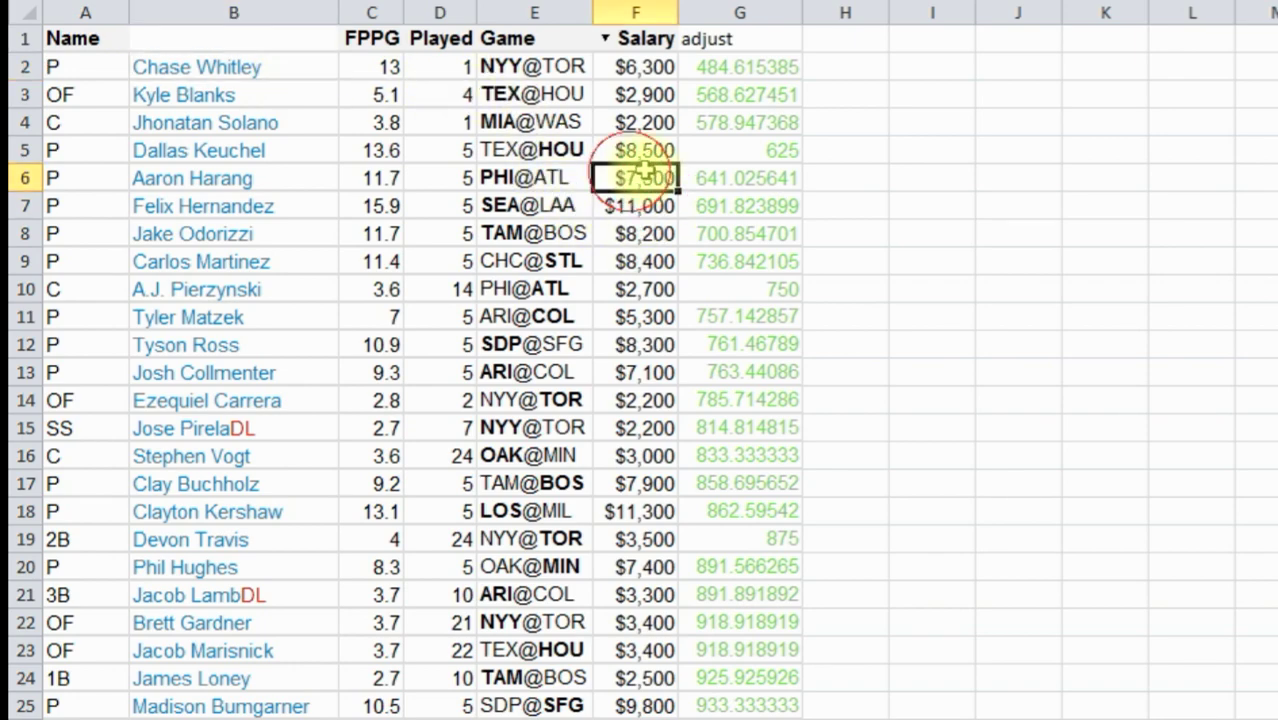
left_click(613, 155)
left_click(624, 121)
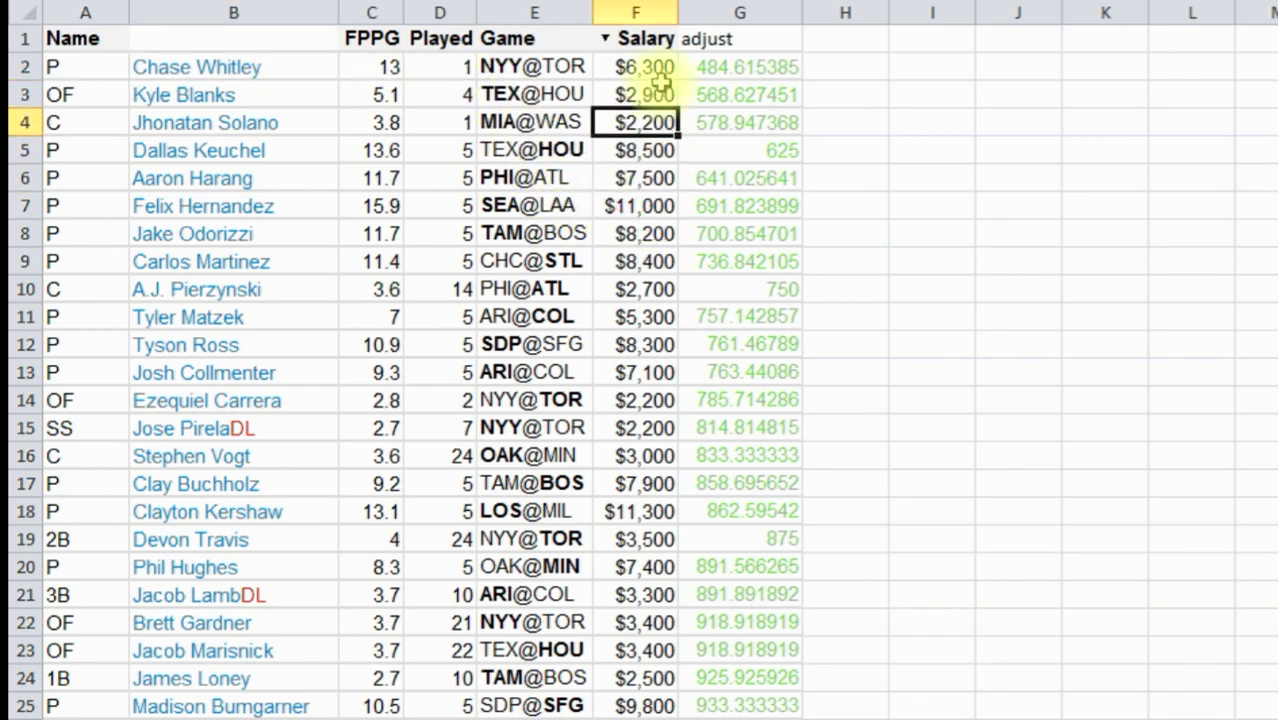
left_click(640, 207)
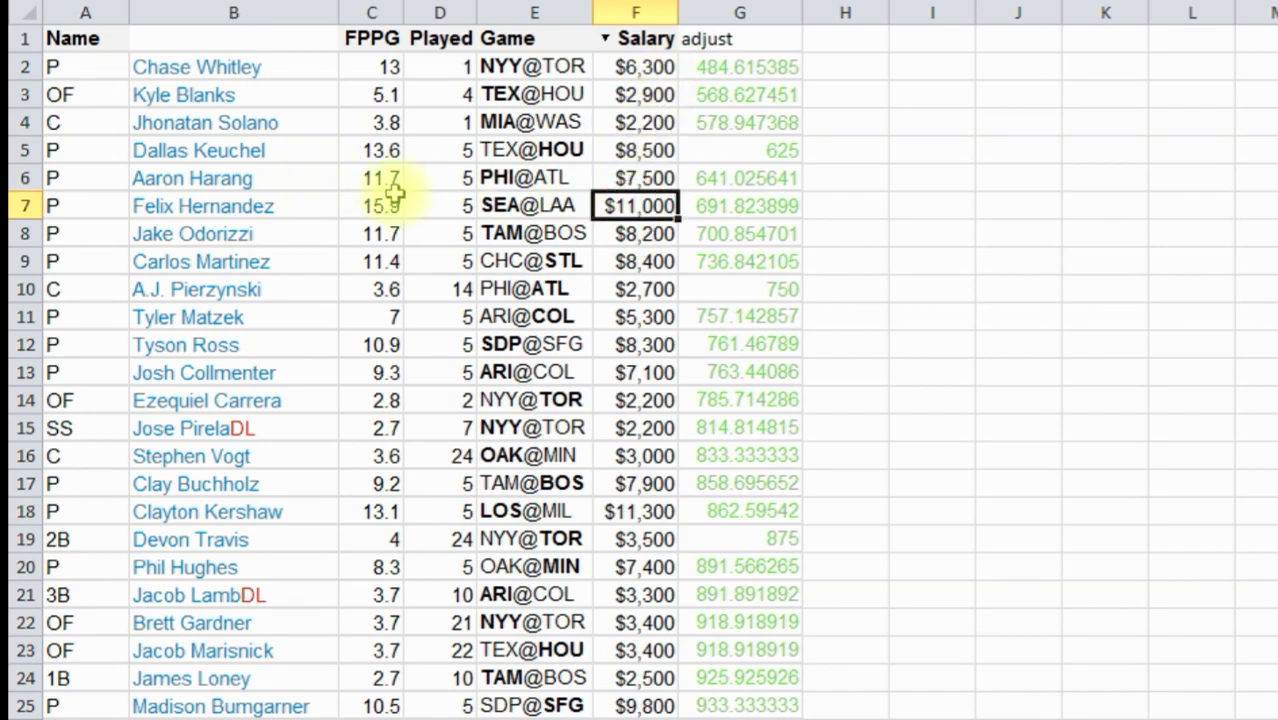
left_click(370, 248)
left_click(632, 150)
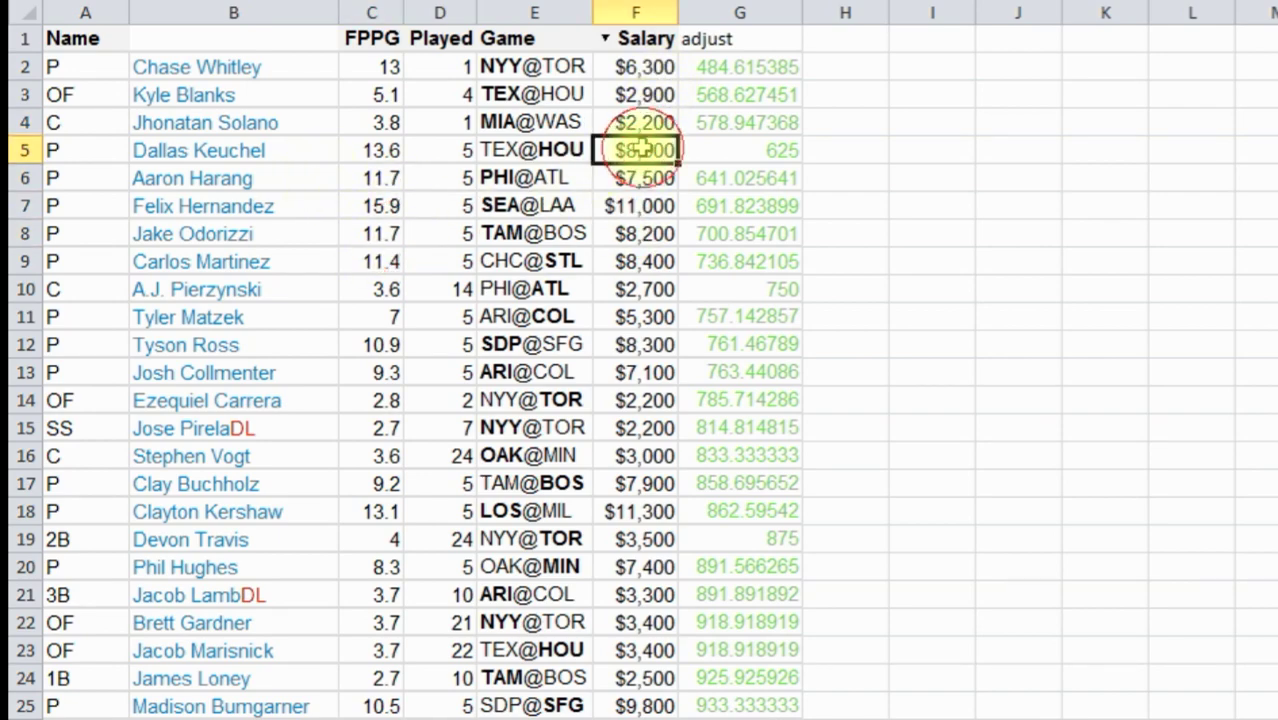
left_click(735, 121)
left_click(736, 66)
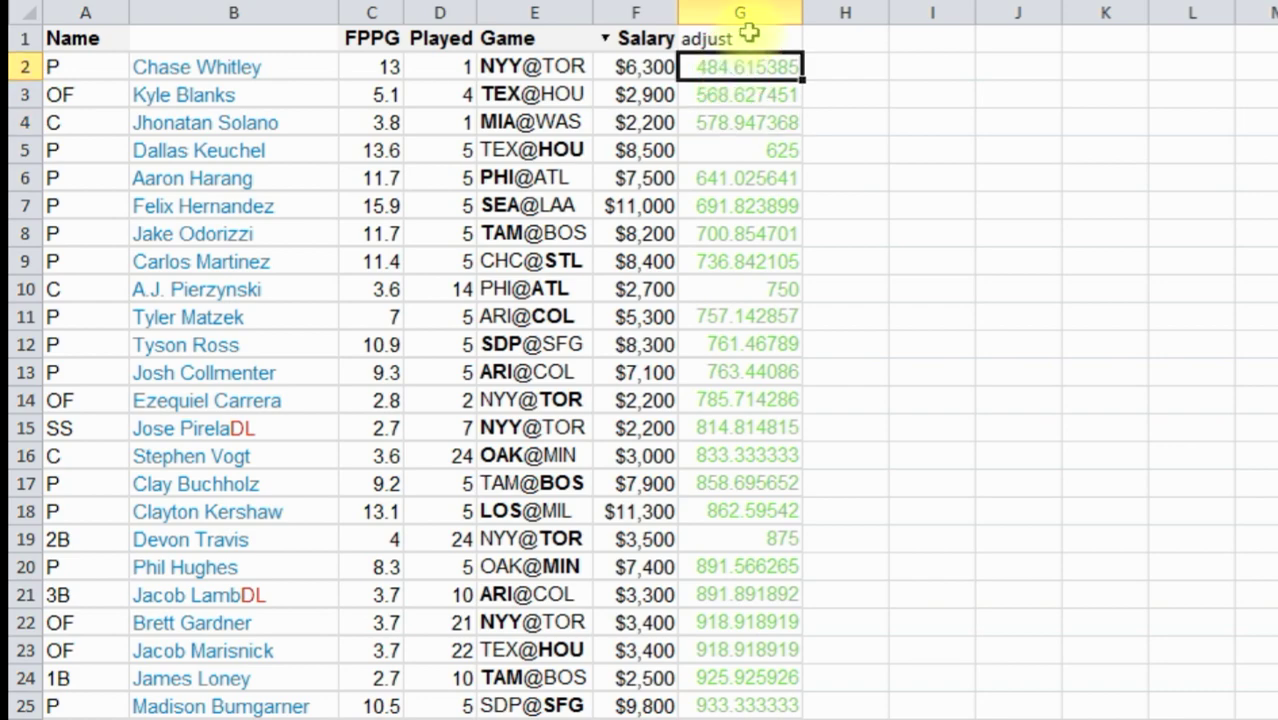
left_click(747, 40)
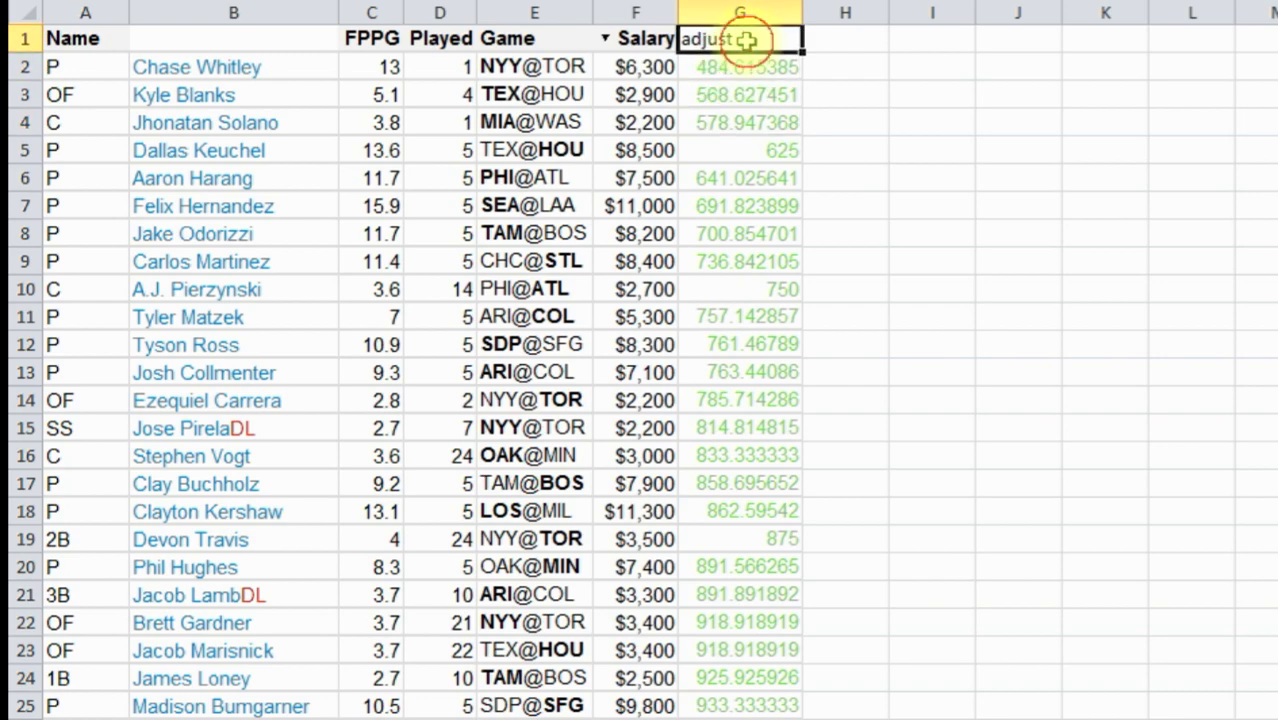
- Enter the header "In" in I1 and fill column I with 0 from I2 down to row 355
left_click(923, 37)
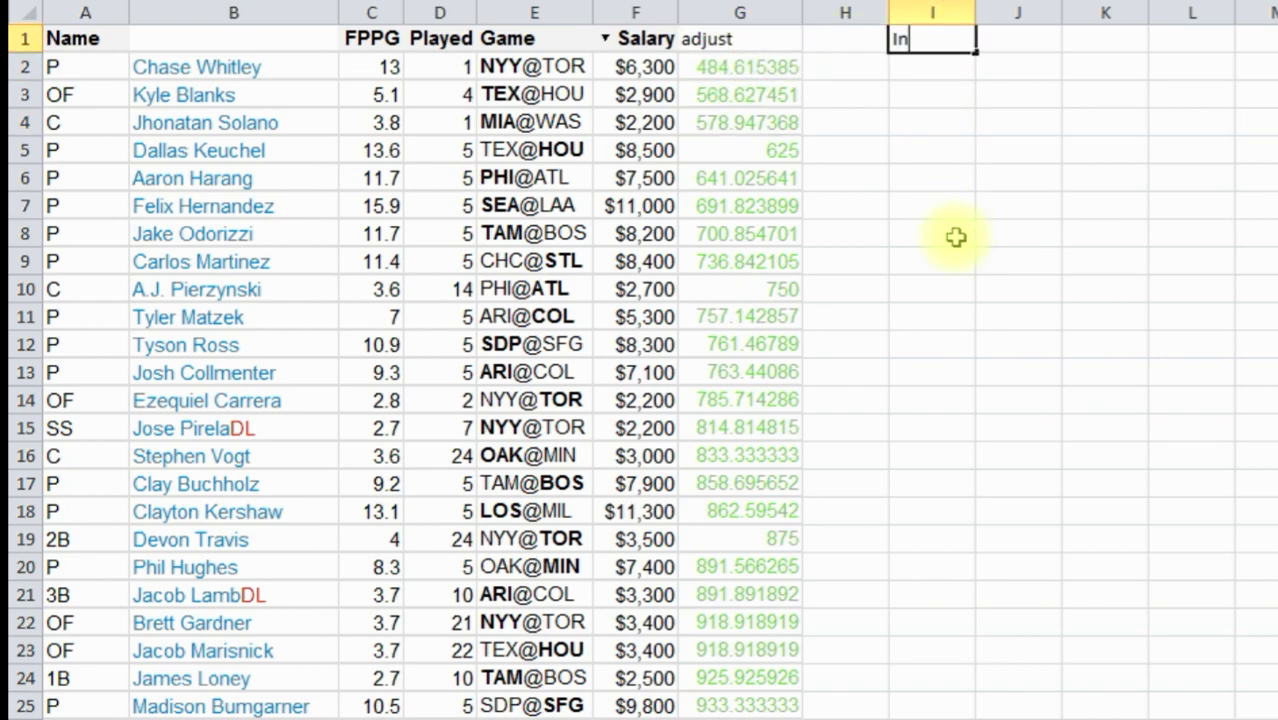
key("Return")
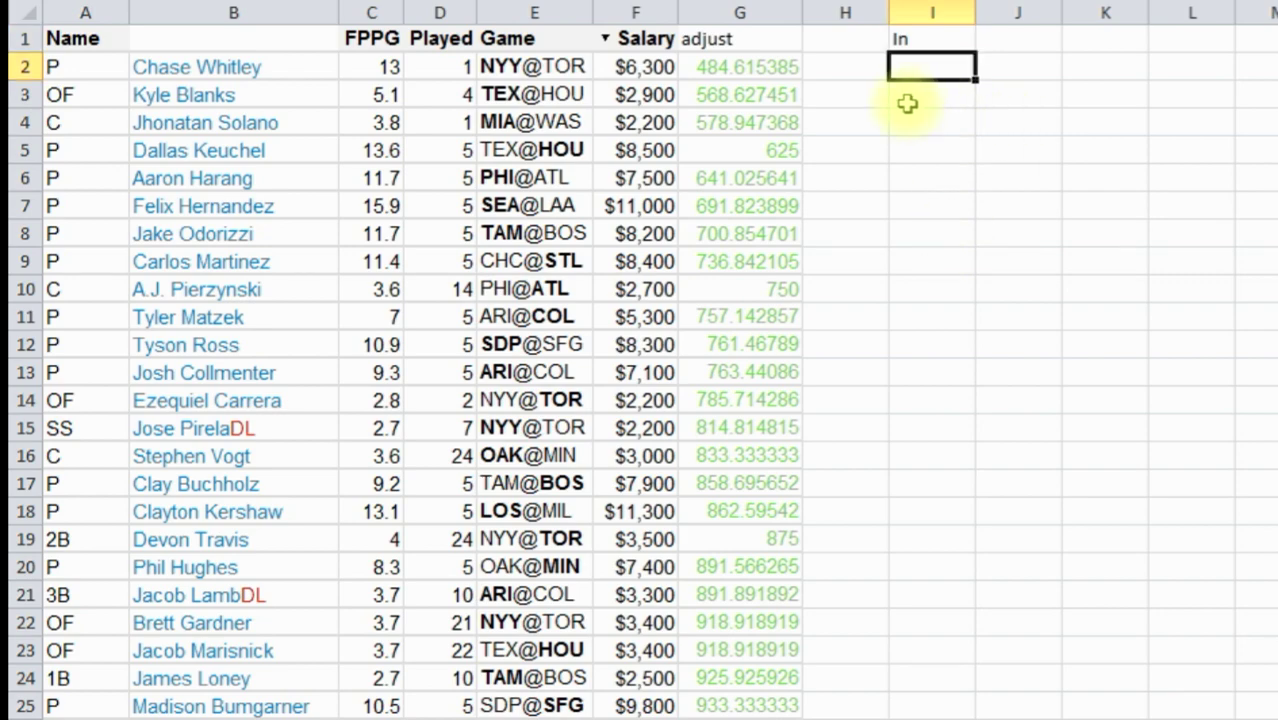
key("Return")
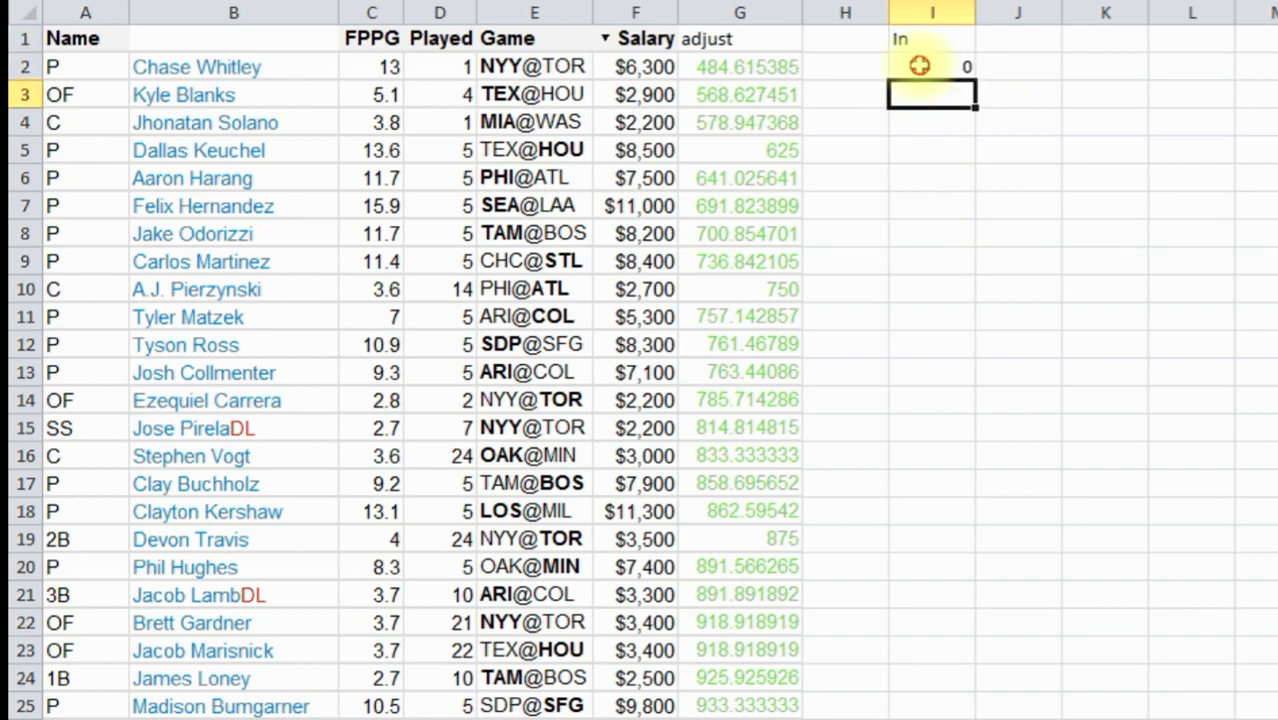
left_click(918, 64)
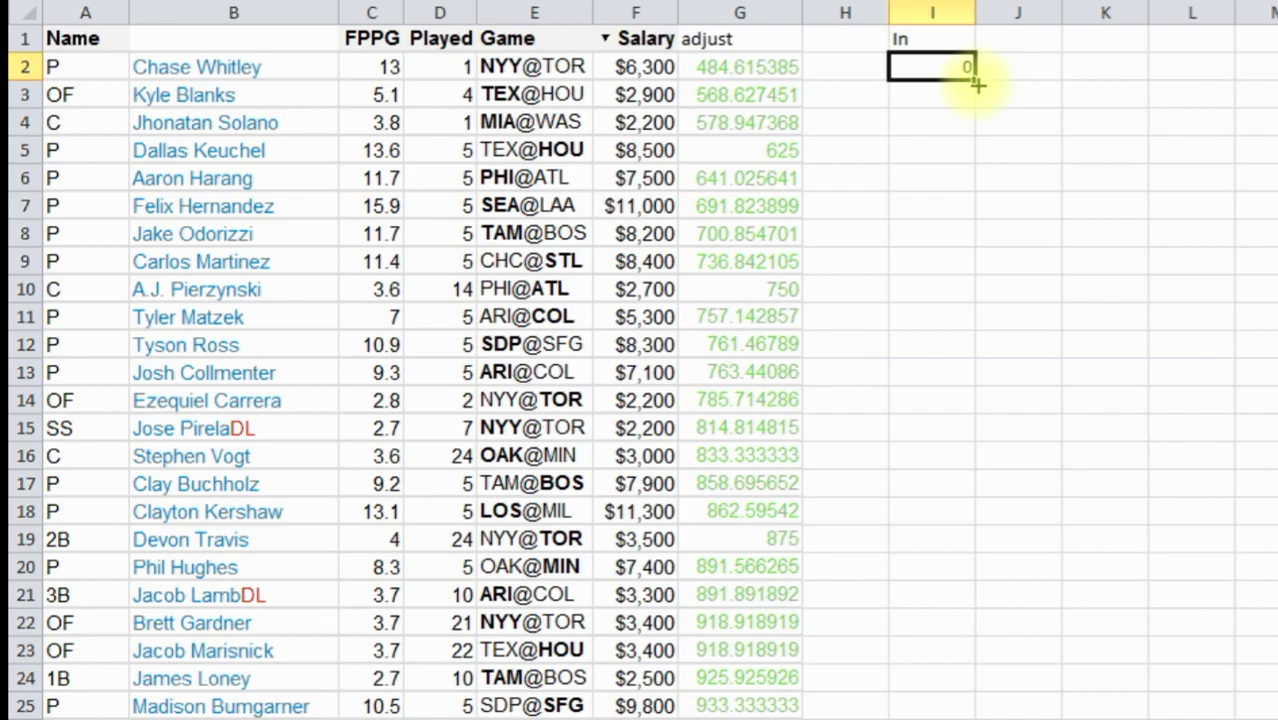
left_click_drag(977, 86, 908, 548)
left_click(913, 398)
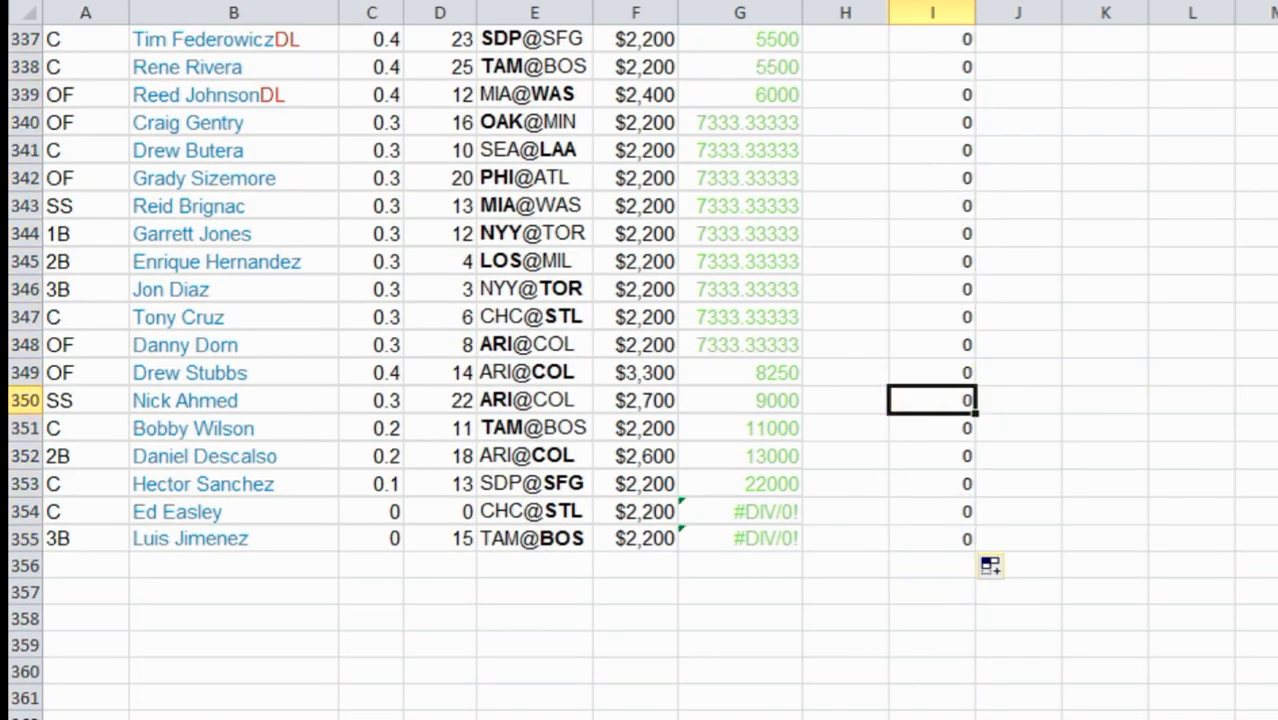
scroll(640, 360, "up", 20)
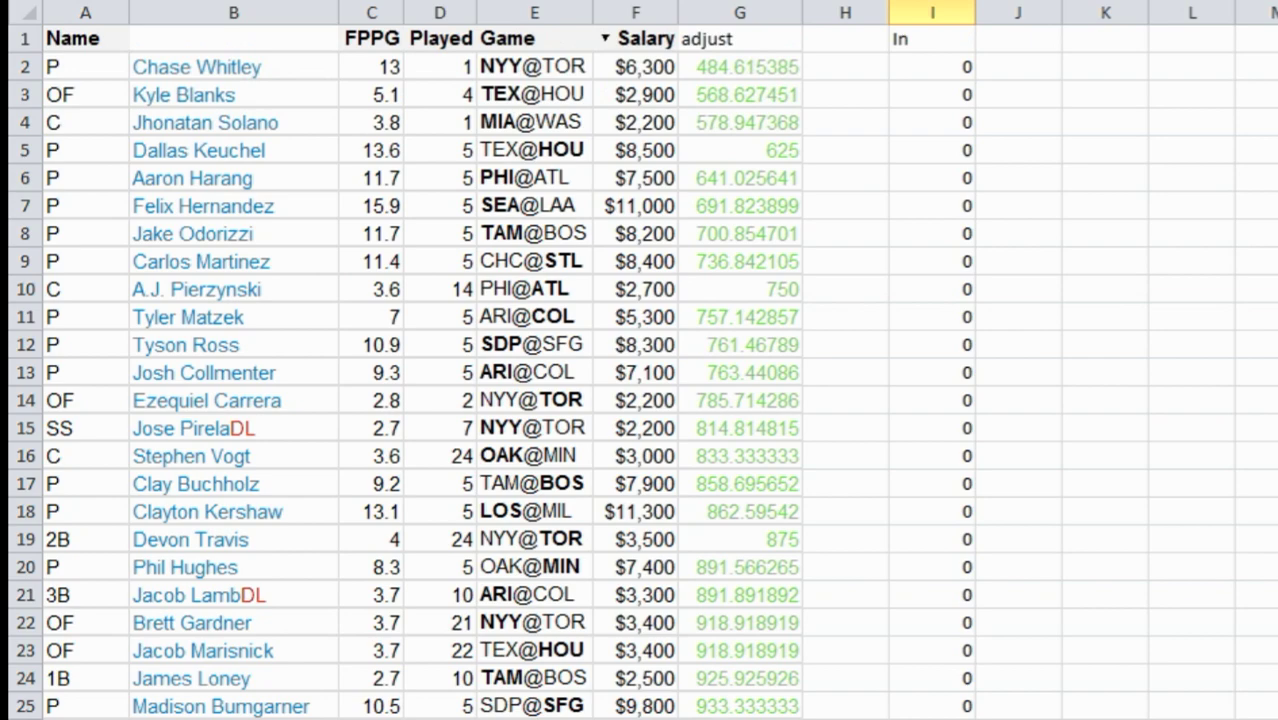
left_click(912, 94)
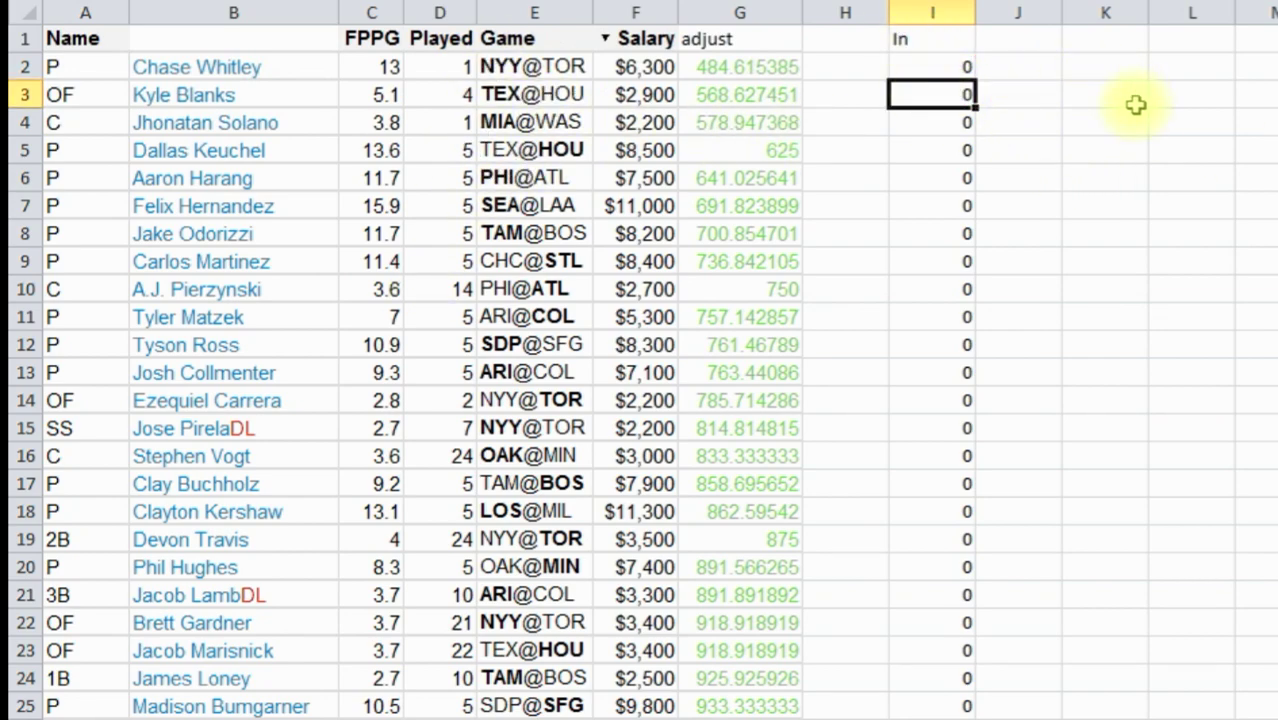
left_click(942, 66)
left_click(940, 72)
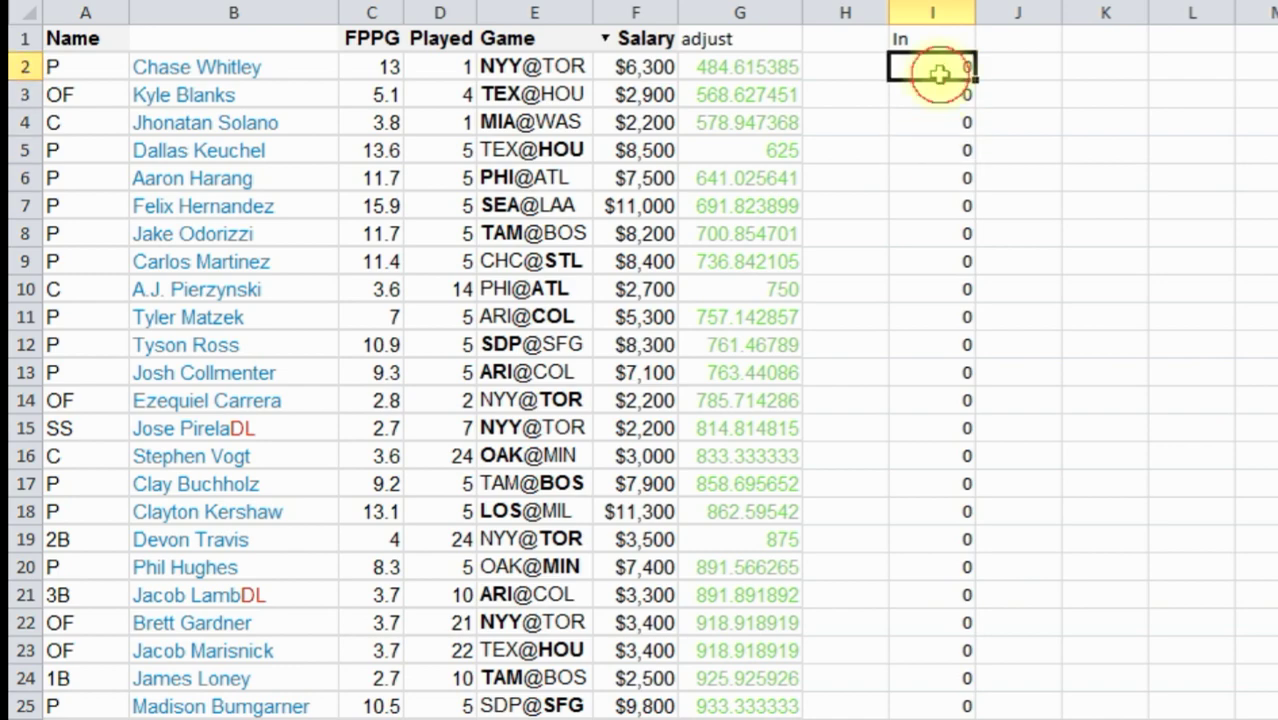
- Enter the position headers P, !b and 2B in cells J1 through L1
left_click(1010, 42)
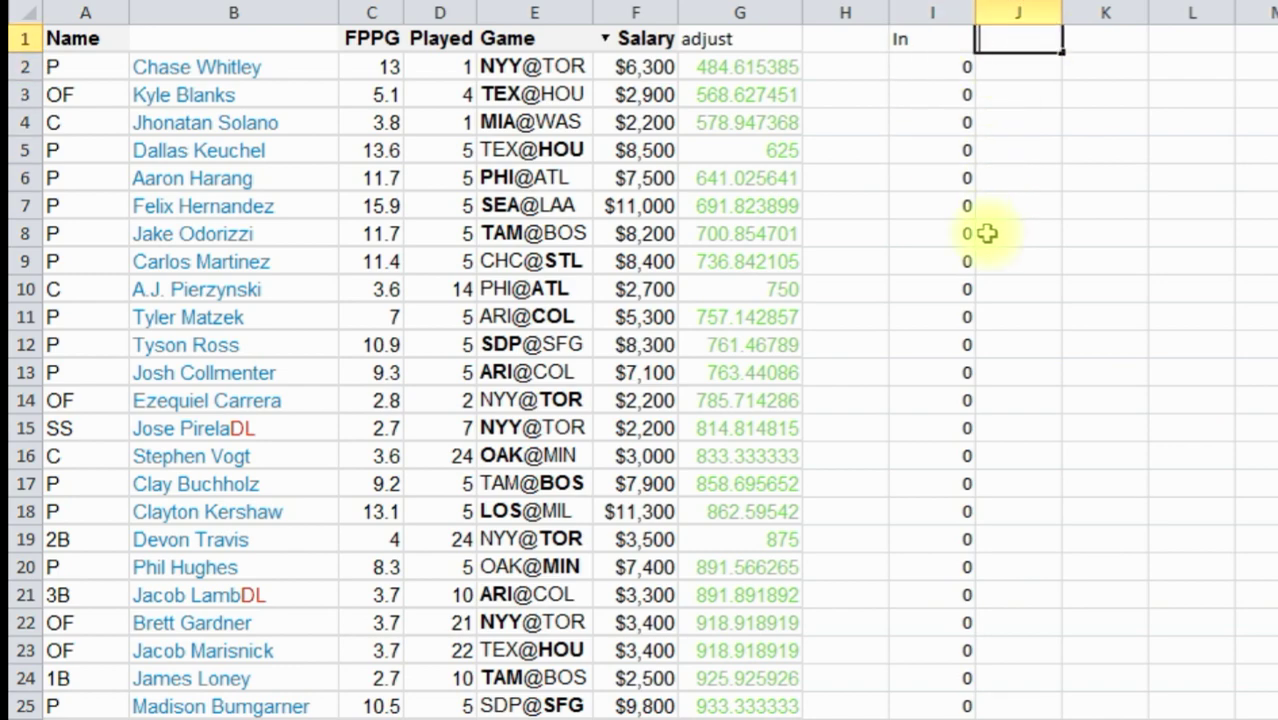
key("Tab")
type("!")
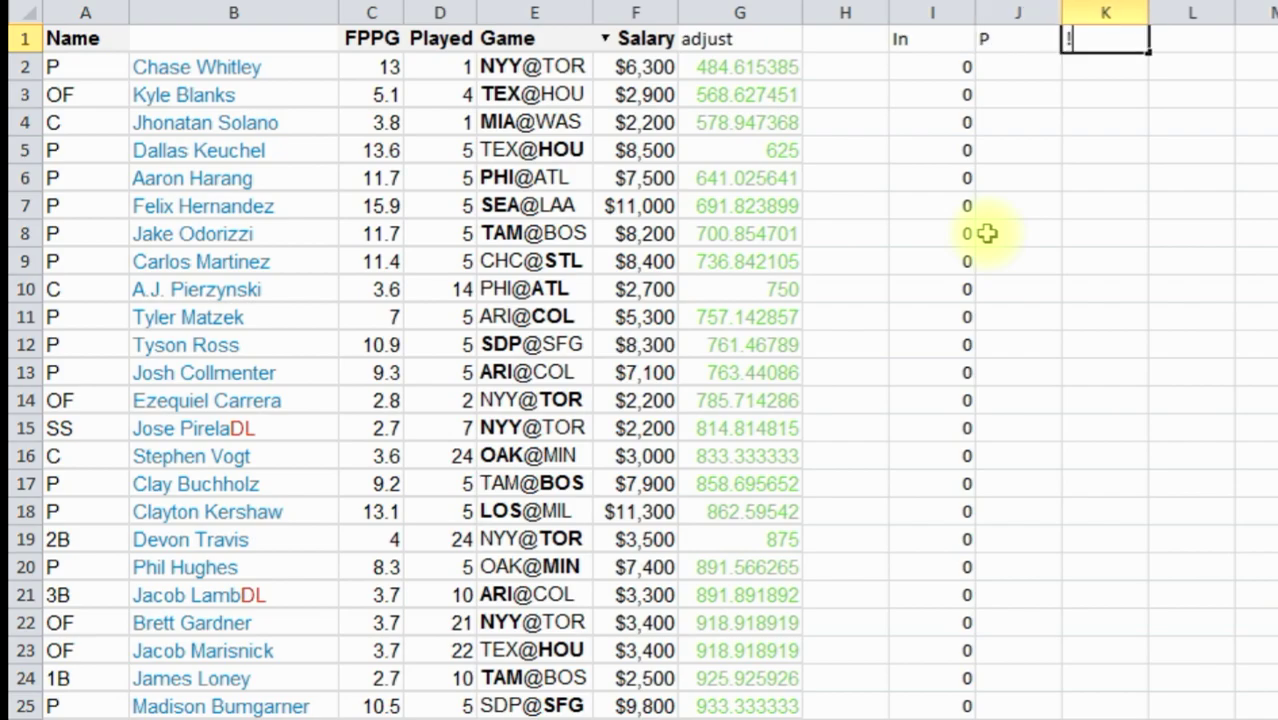
type("b")
key("Tab")
type("2B")
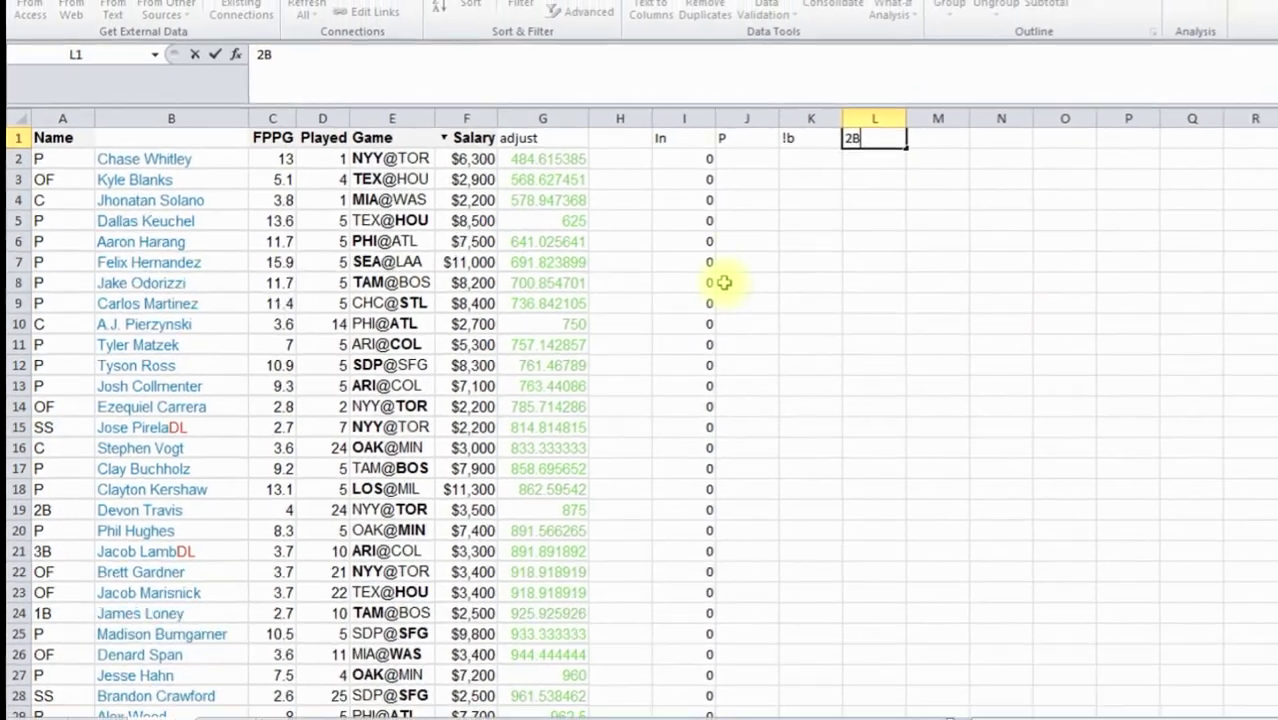
- Enter the position headers SS, 3B, C and OF in cells M1 through P1, and narrow column J
key("Tab")
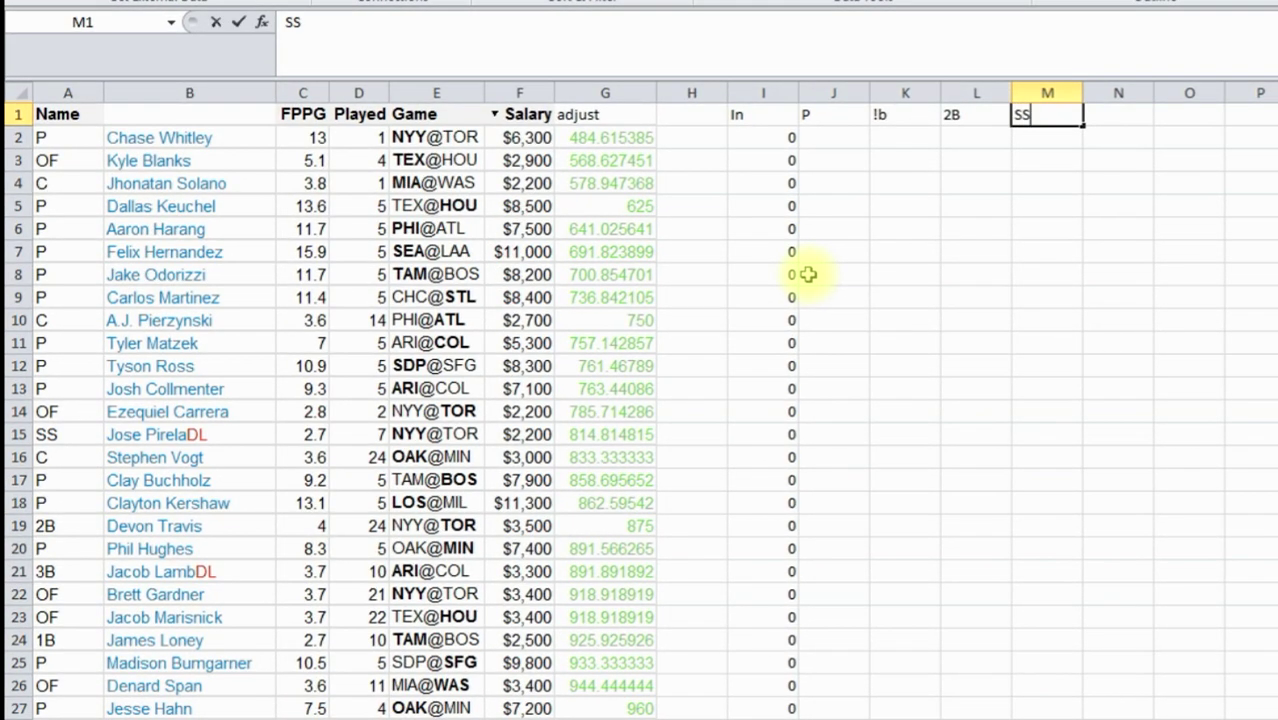
key("Tab")
type("#")
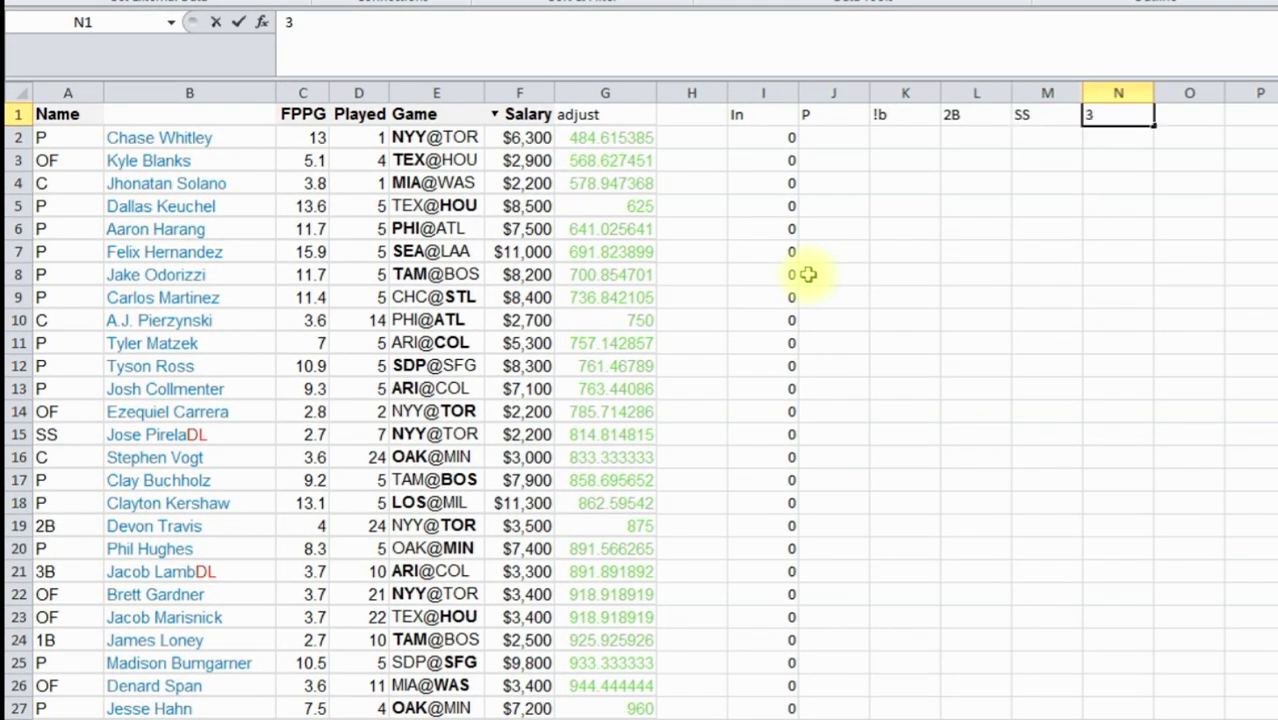
type("B")
key("Tab")
type("C")
key("Tab")
type("O")
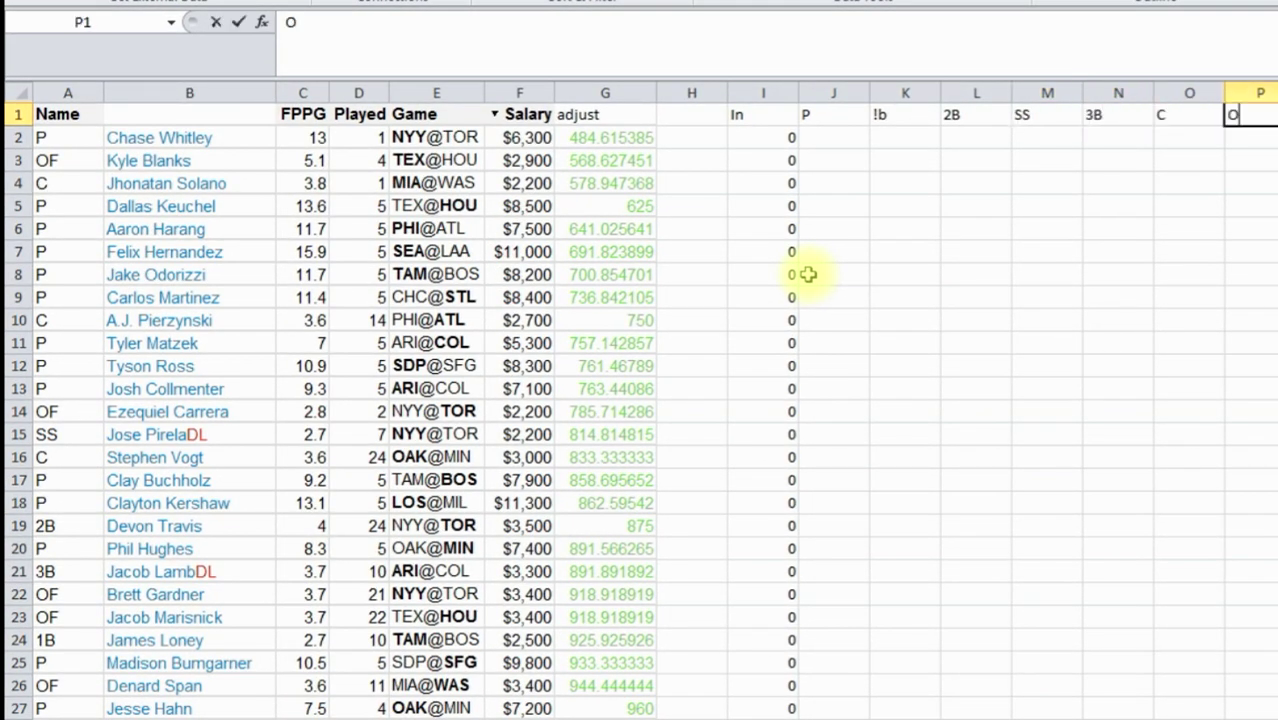
type("F")
key("Return")
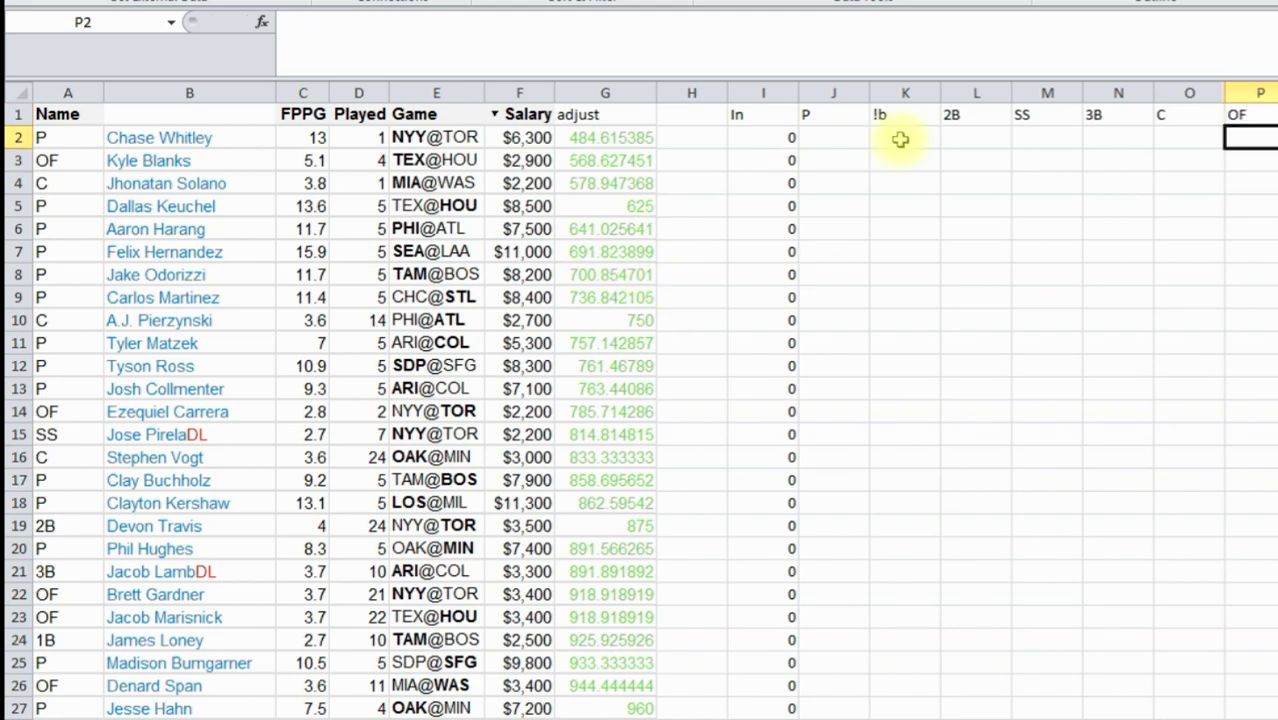
double_click(870, 92)
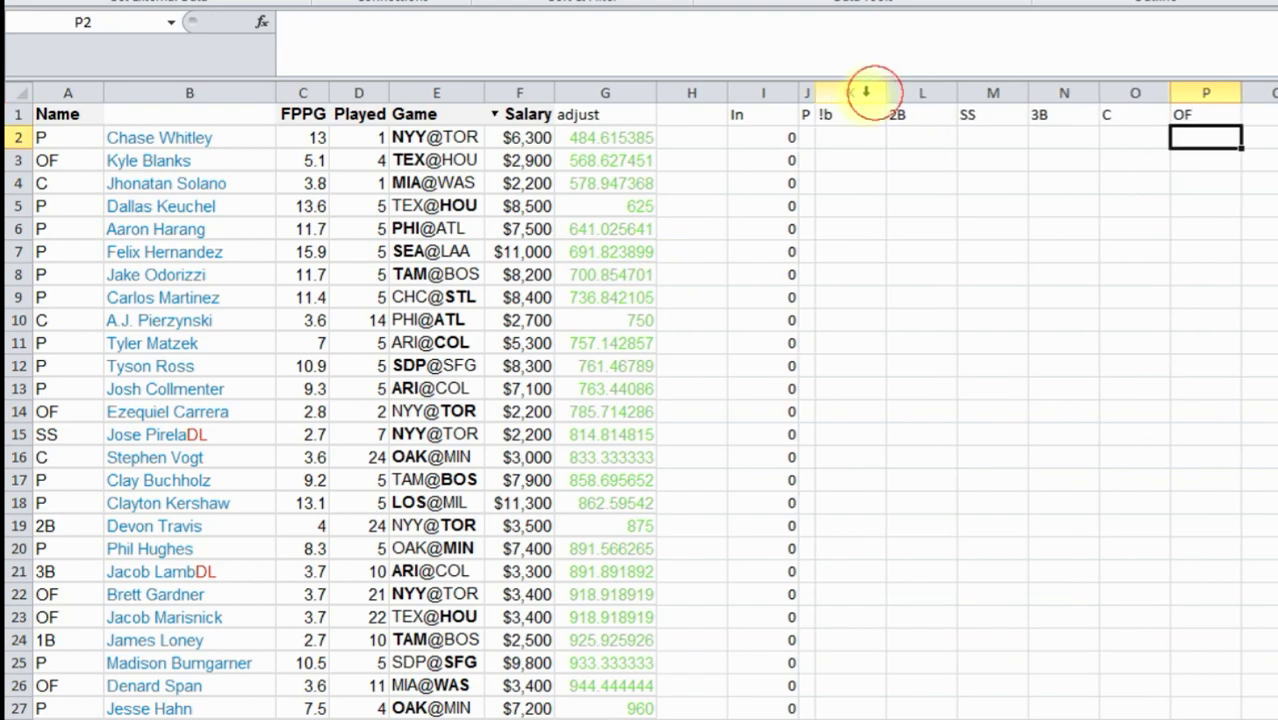
left_click_drag(815, 92, 843, 92)
left_click(820, 137)
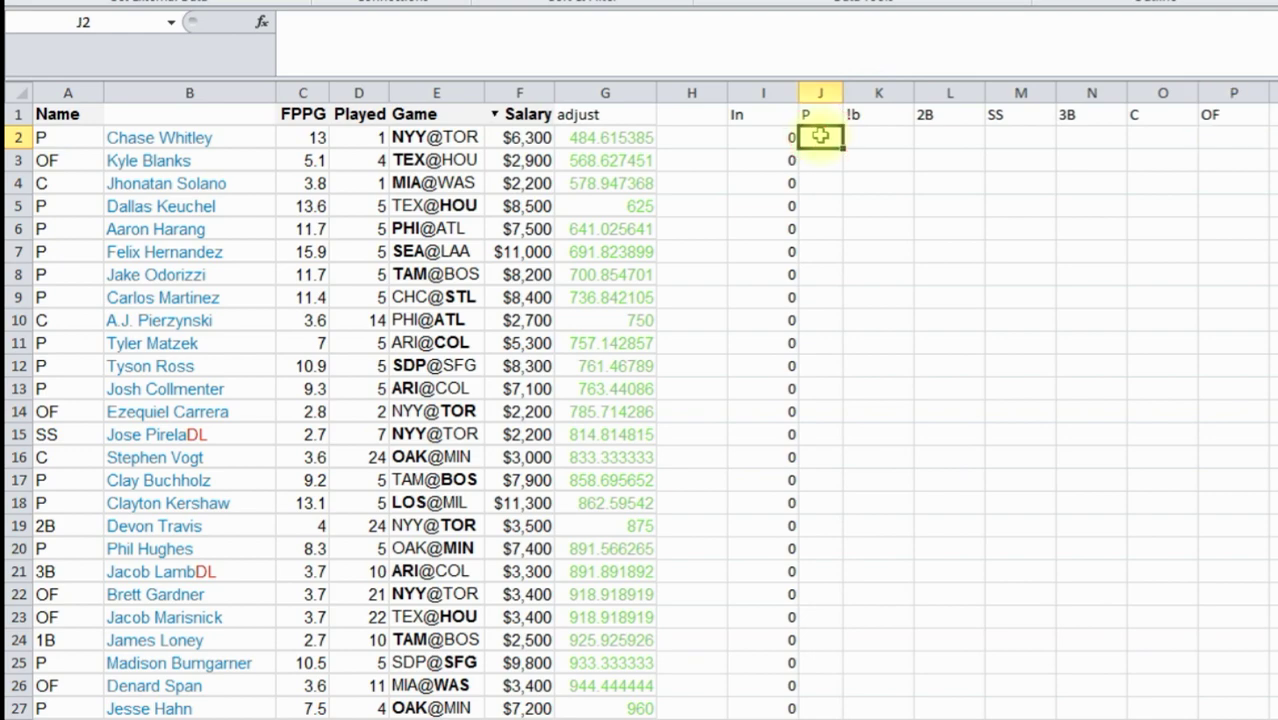
left_click(368, 24)
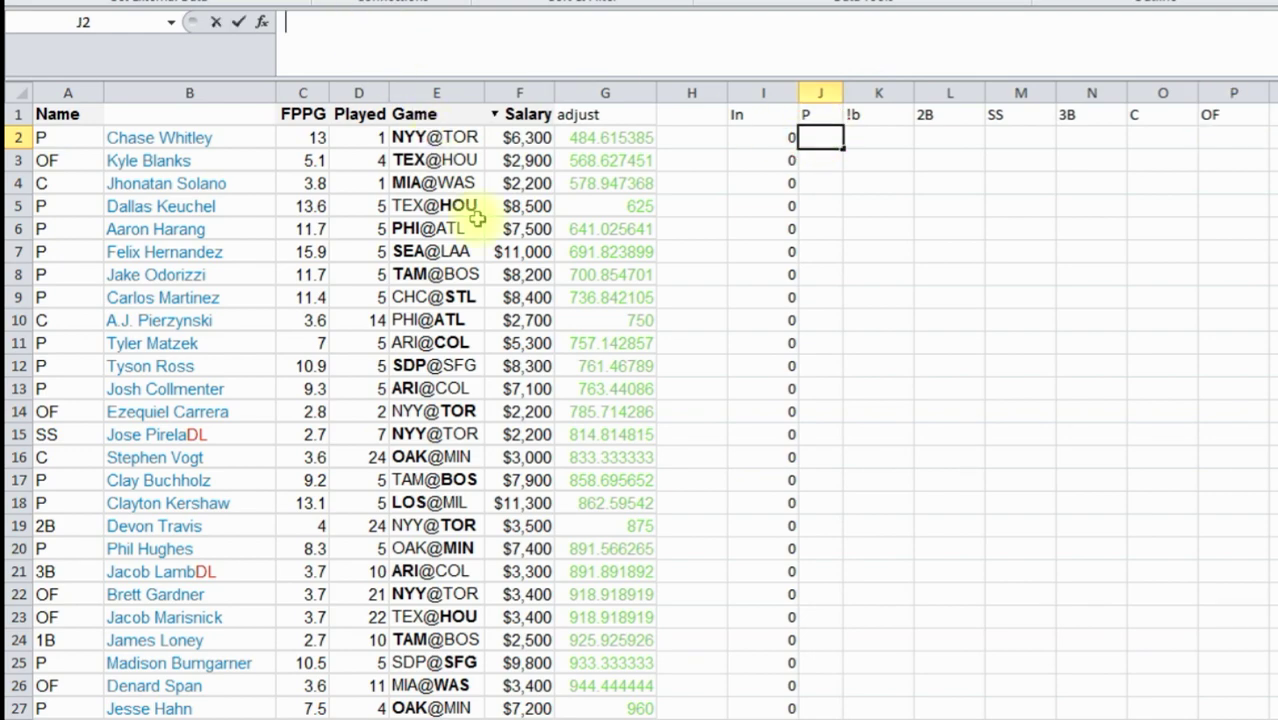
type("=if(")
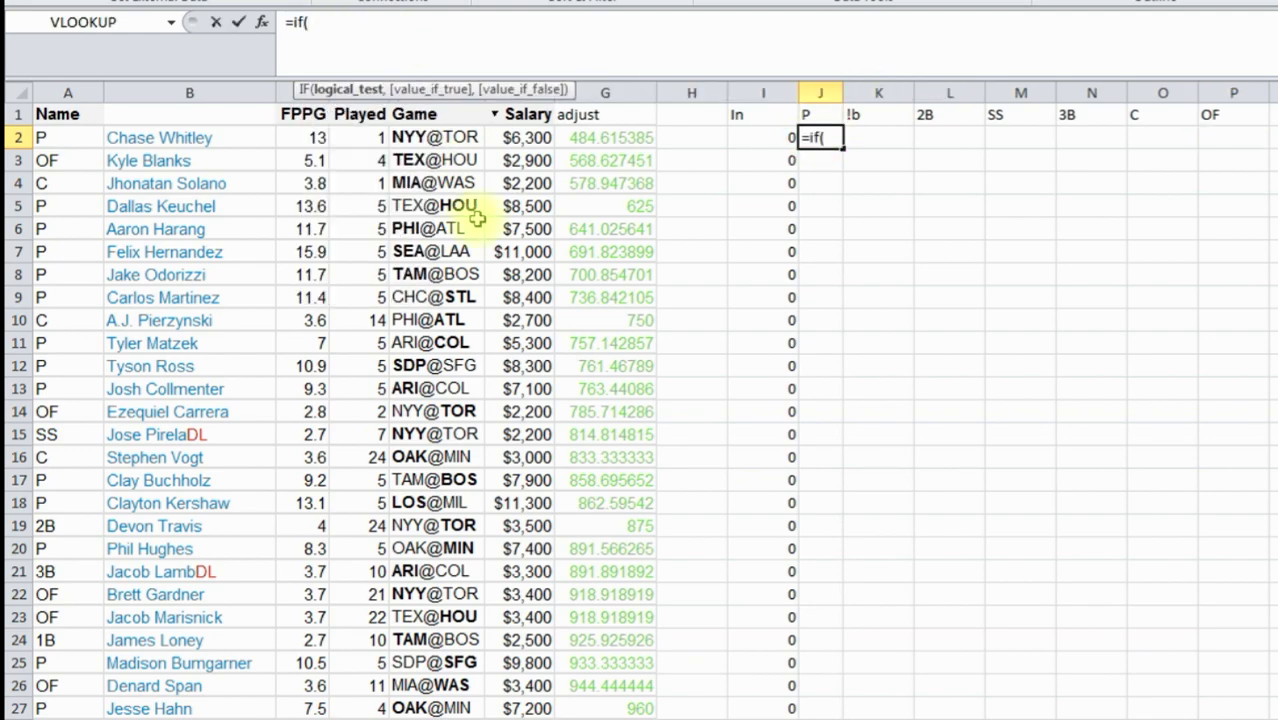
key("Home")
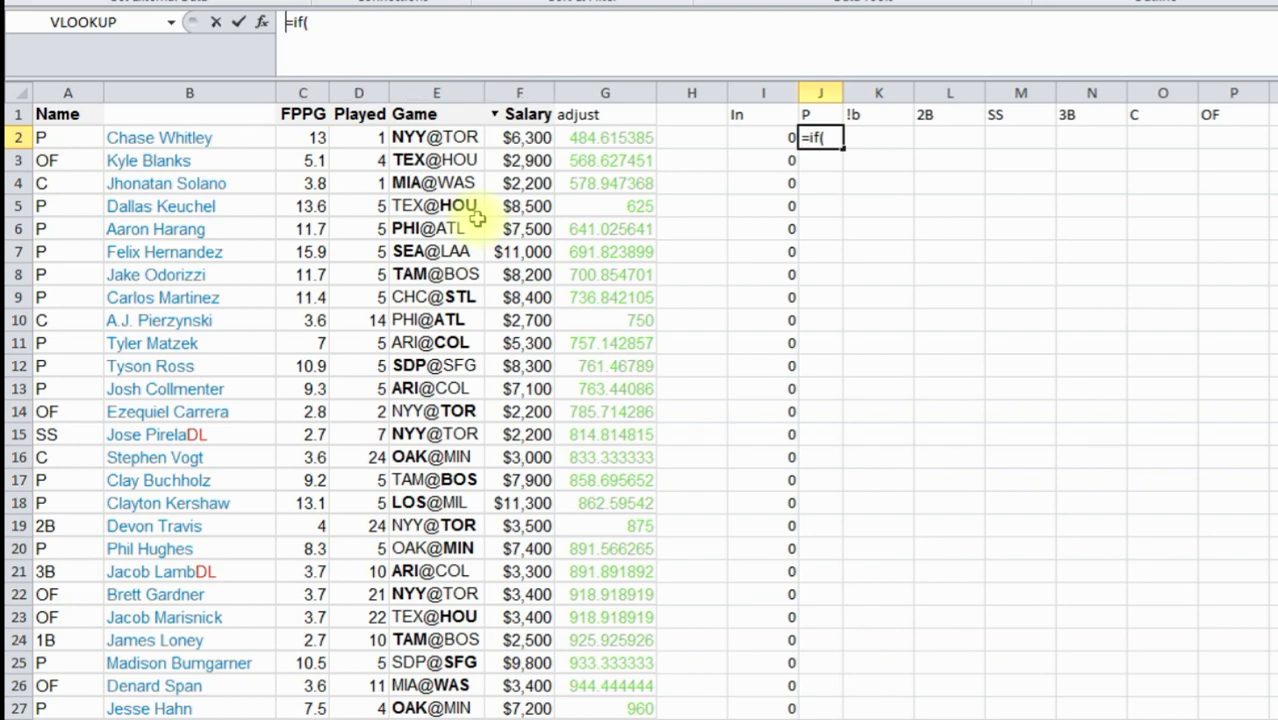
type("=")
left_click(78, 137)
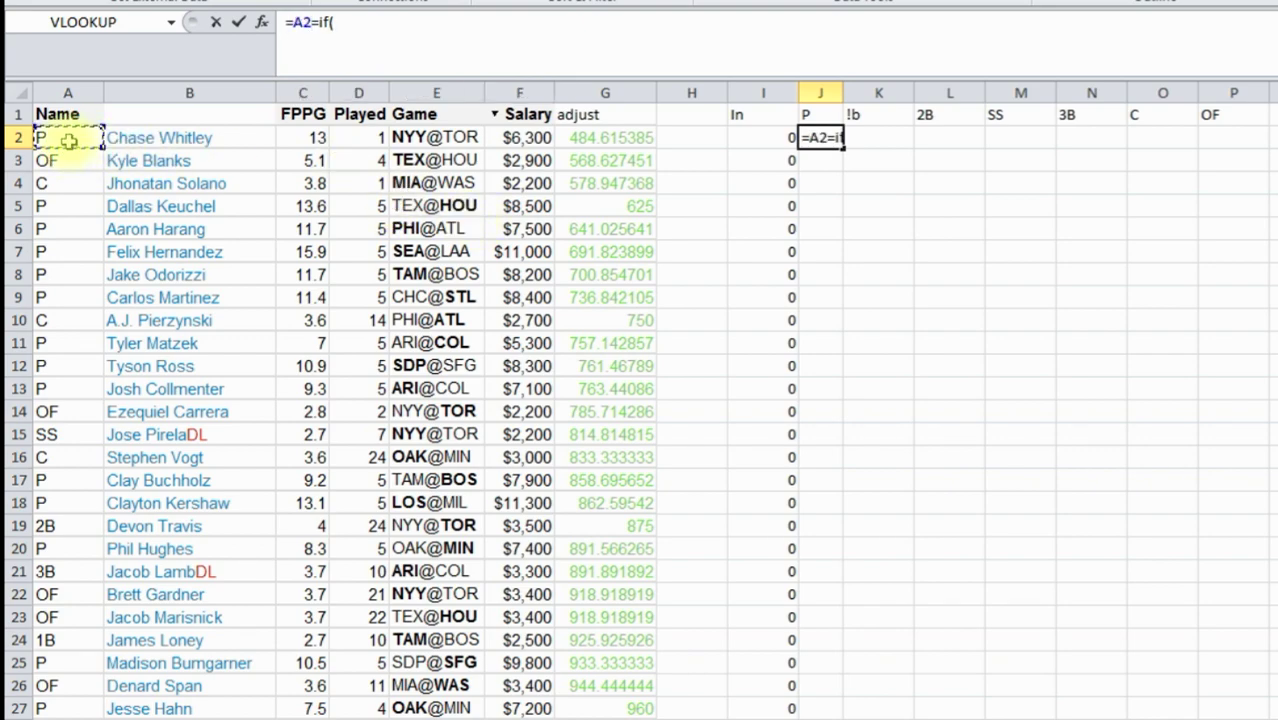
left_click(390, 44)
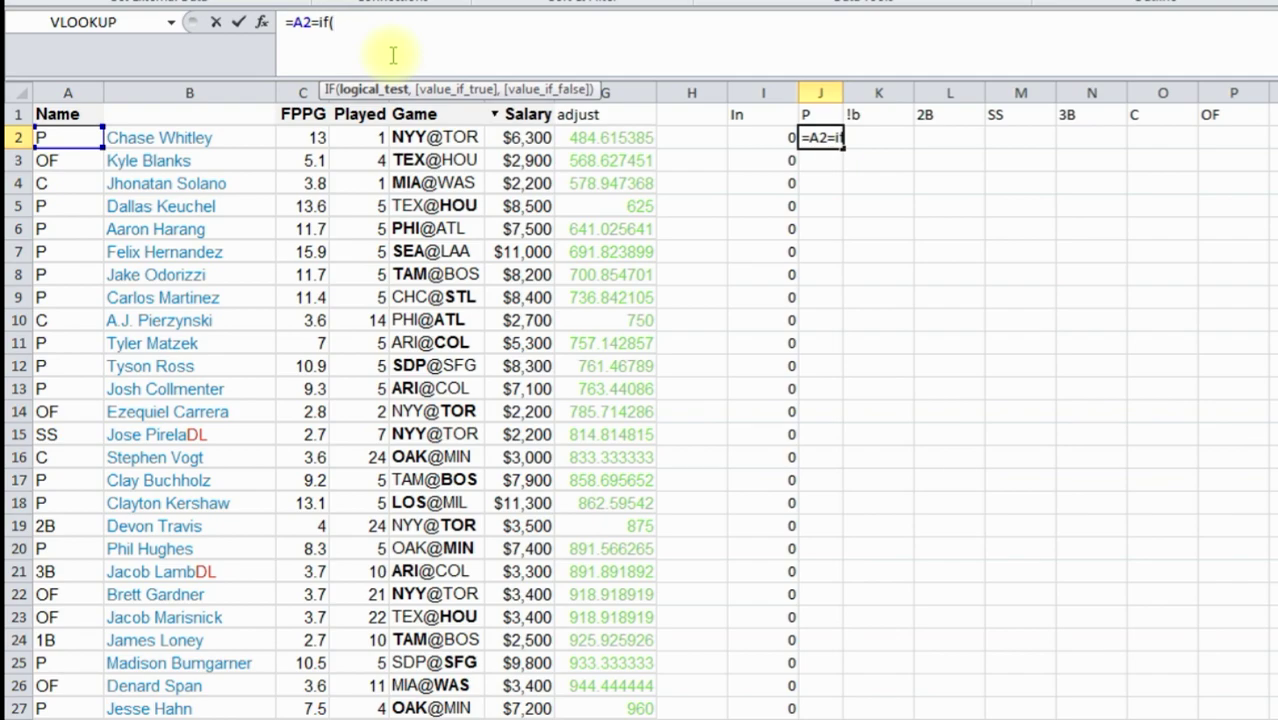
left_click_drag(395, 40, 258, 22)
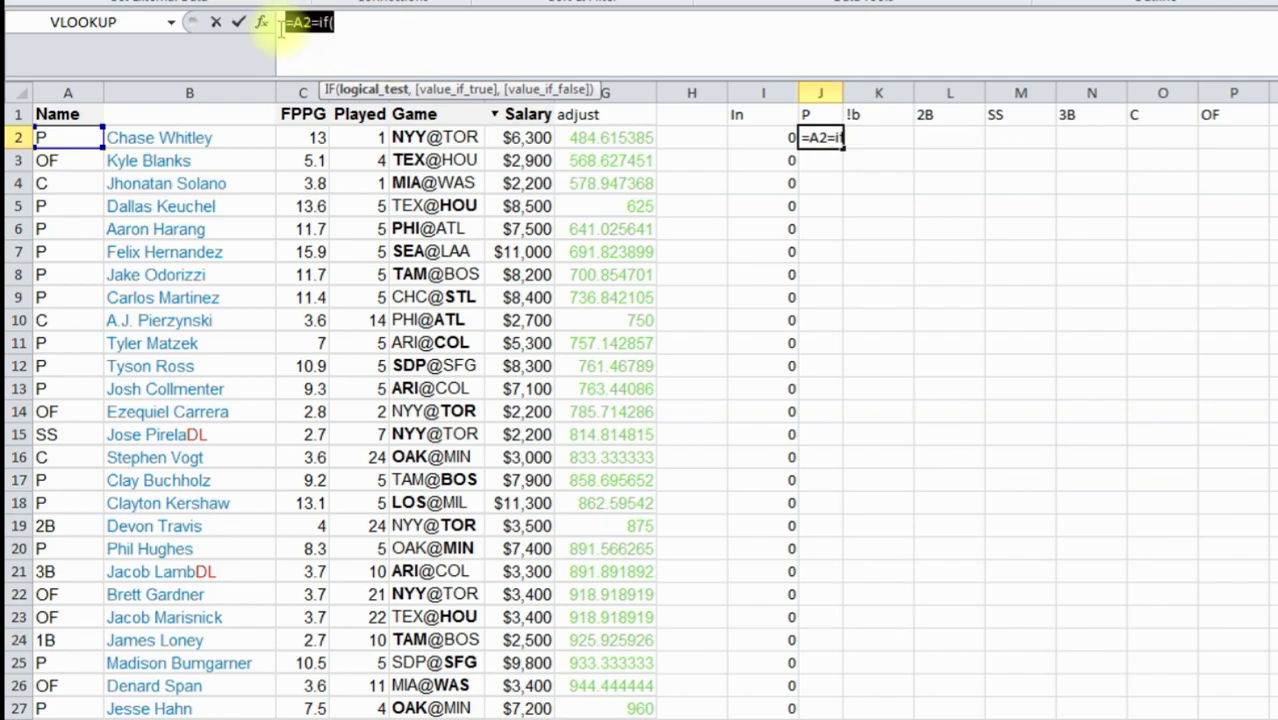
key("BackSpace")
left_click(786, 137)
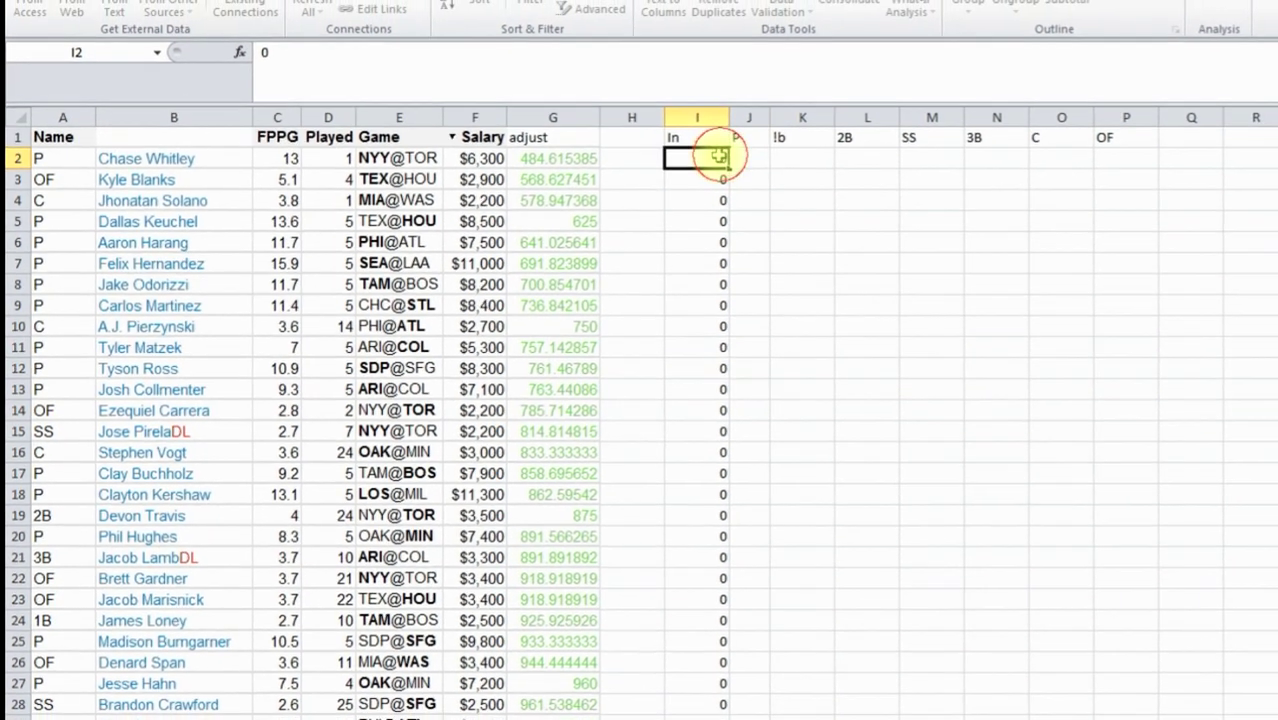
- Enter the formula =IF(A2="P",1*I2,"") in J2 and fill it down to J9
left_click(748, 158)
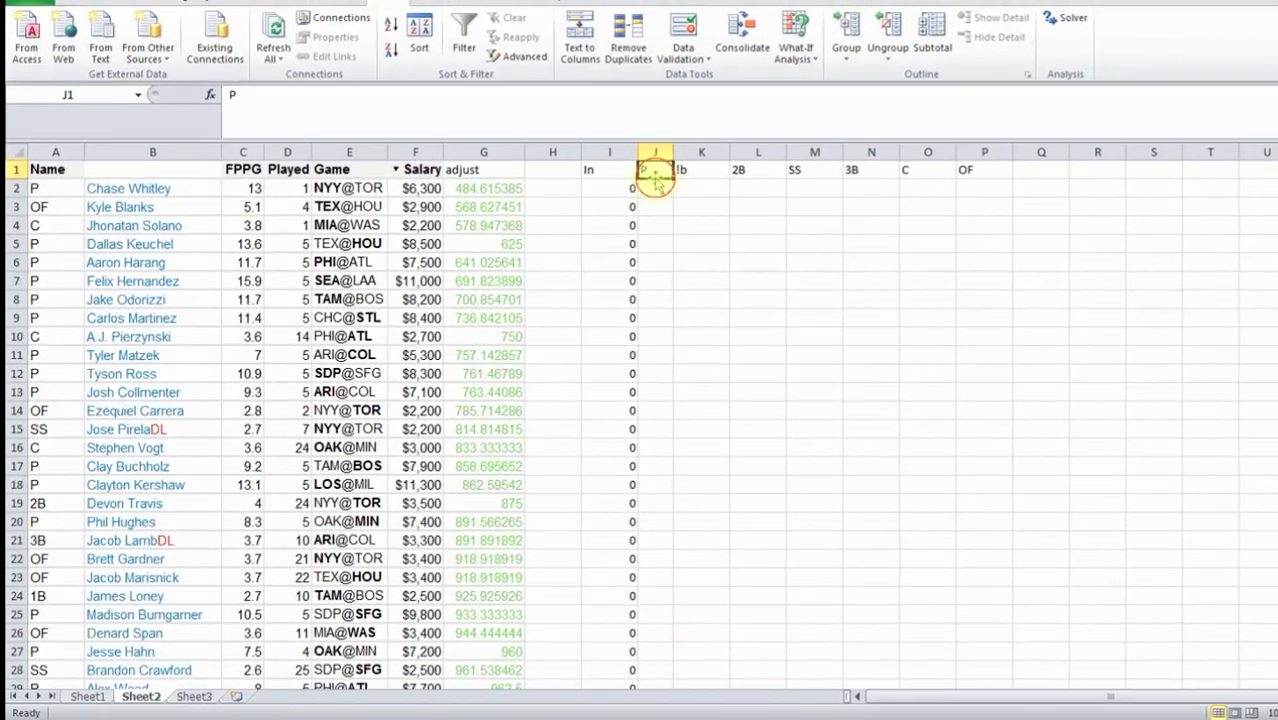
type("=if(")
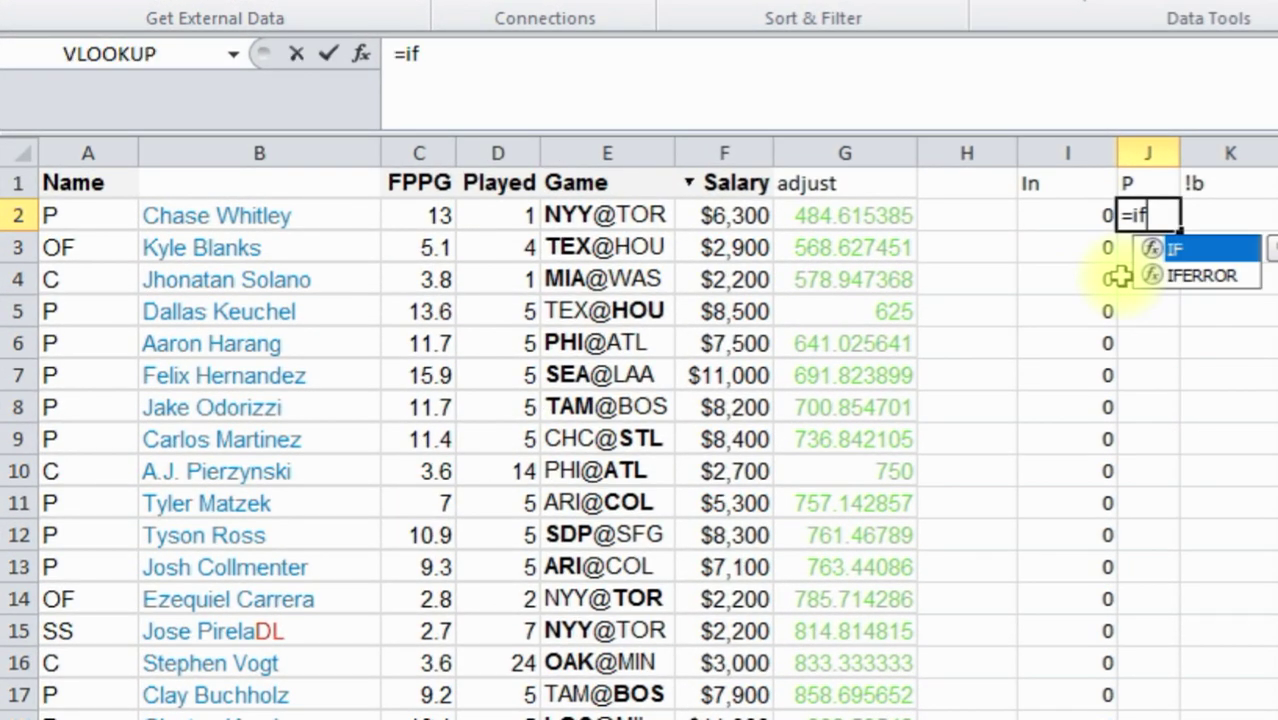
key("Left")
key("Left")
key("Left")
key("Left")
key("Left")
key("Left")
key("Left")
key("Left")
key("Left")
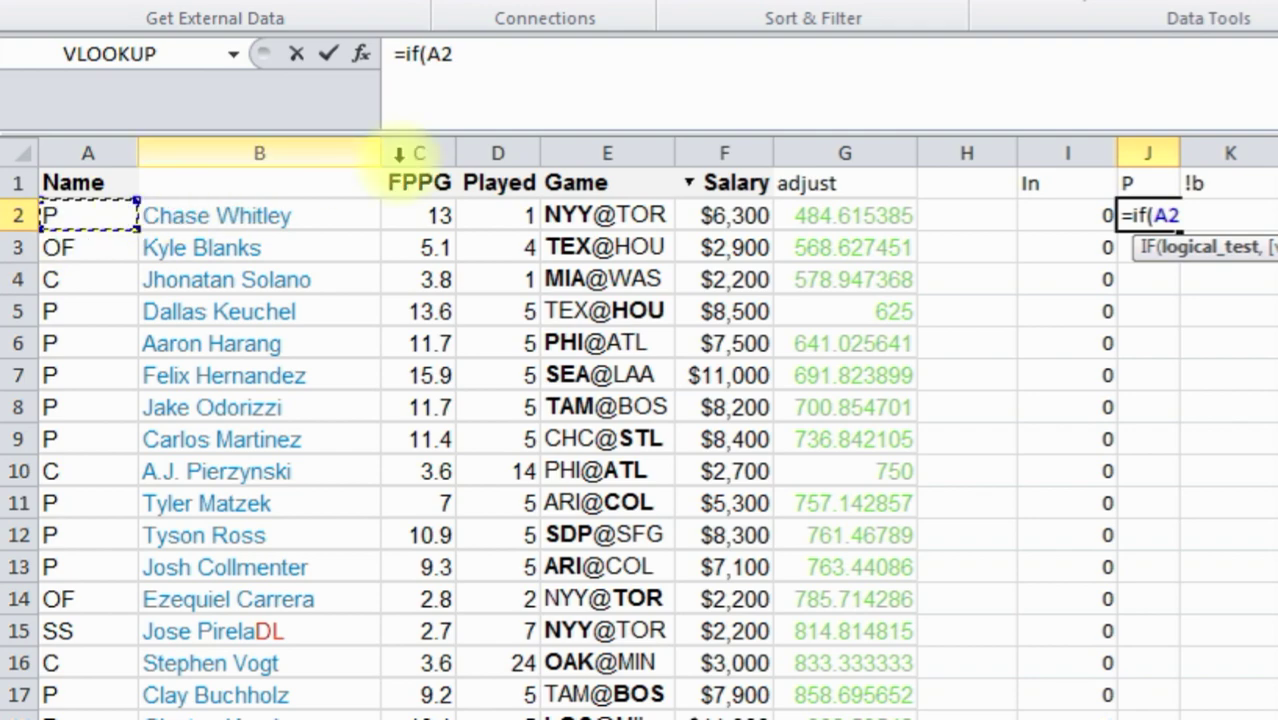
left_click(510, 66)
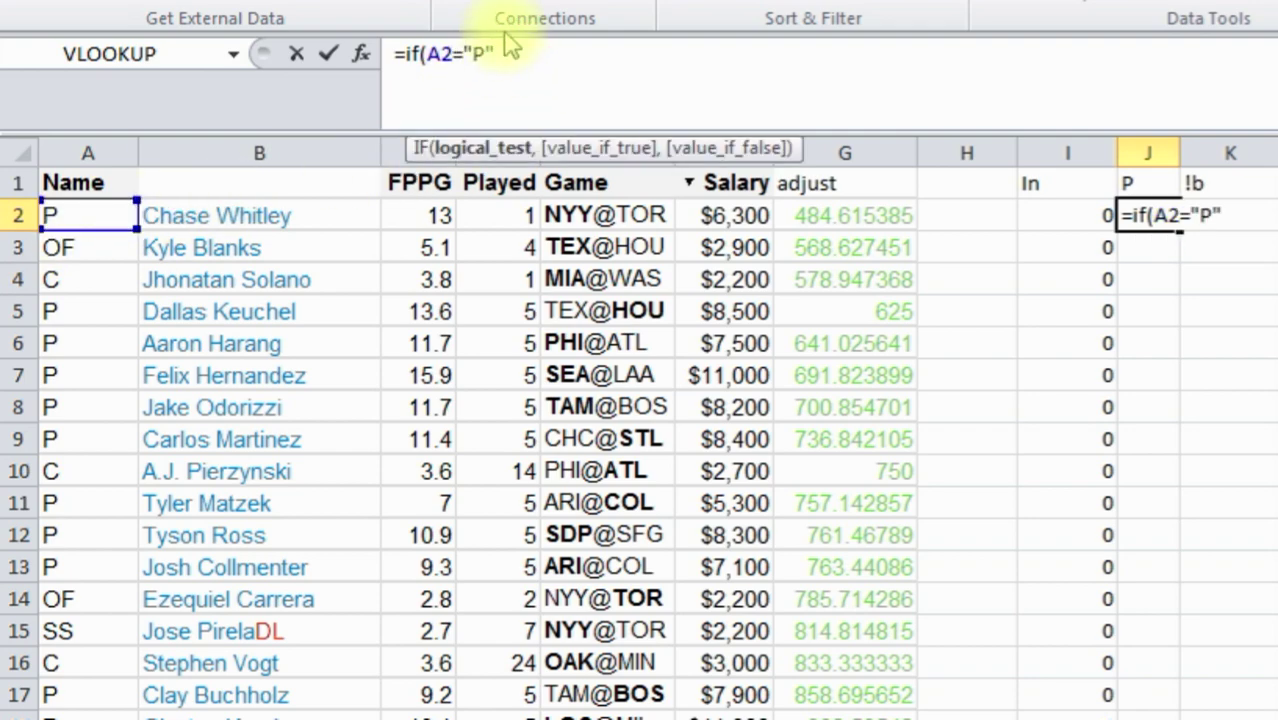
type(",")
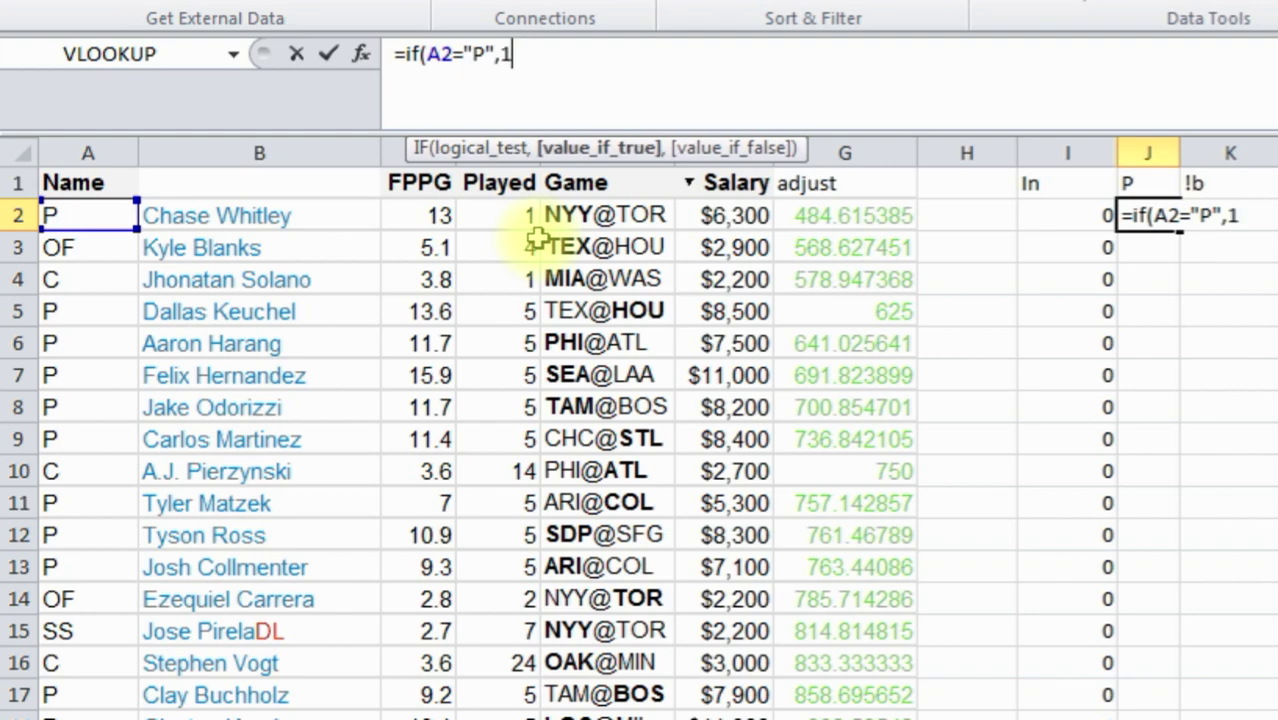
type("1*")
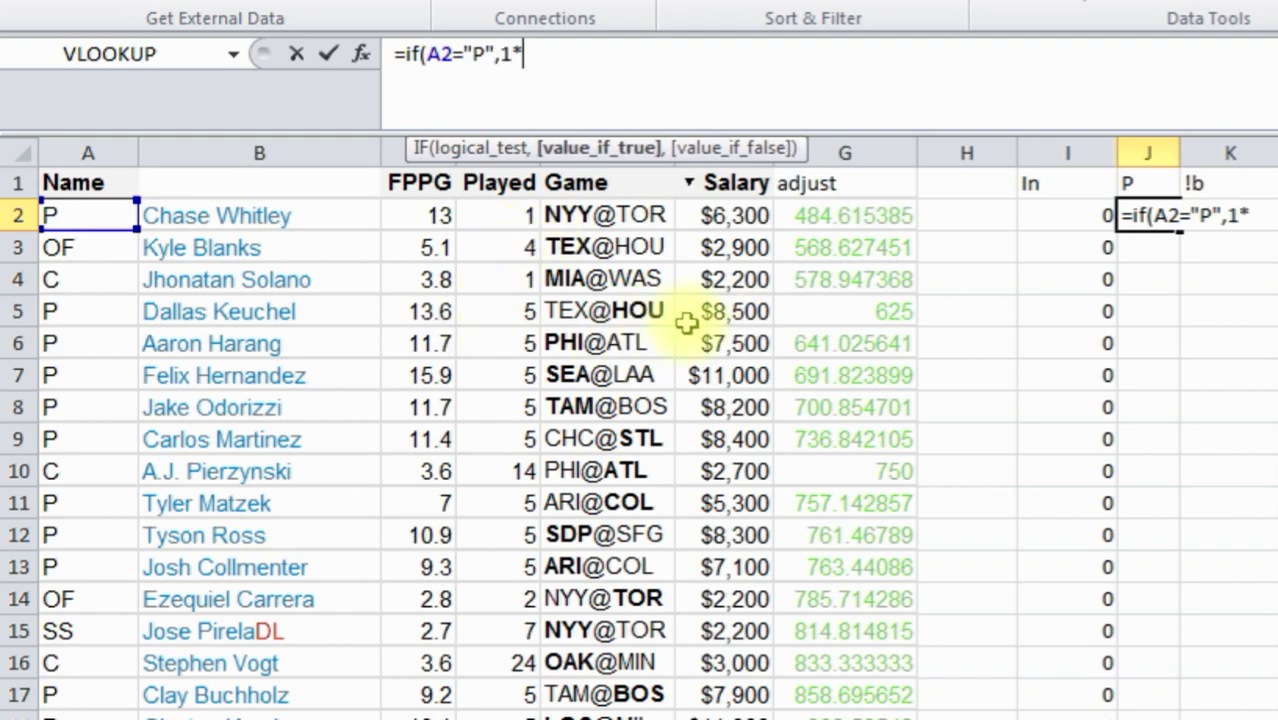
left_click(1067, 218)
type(",")
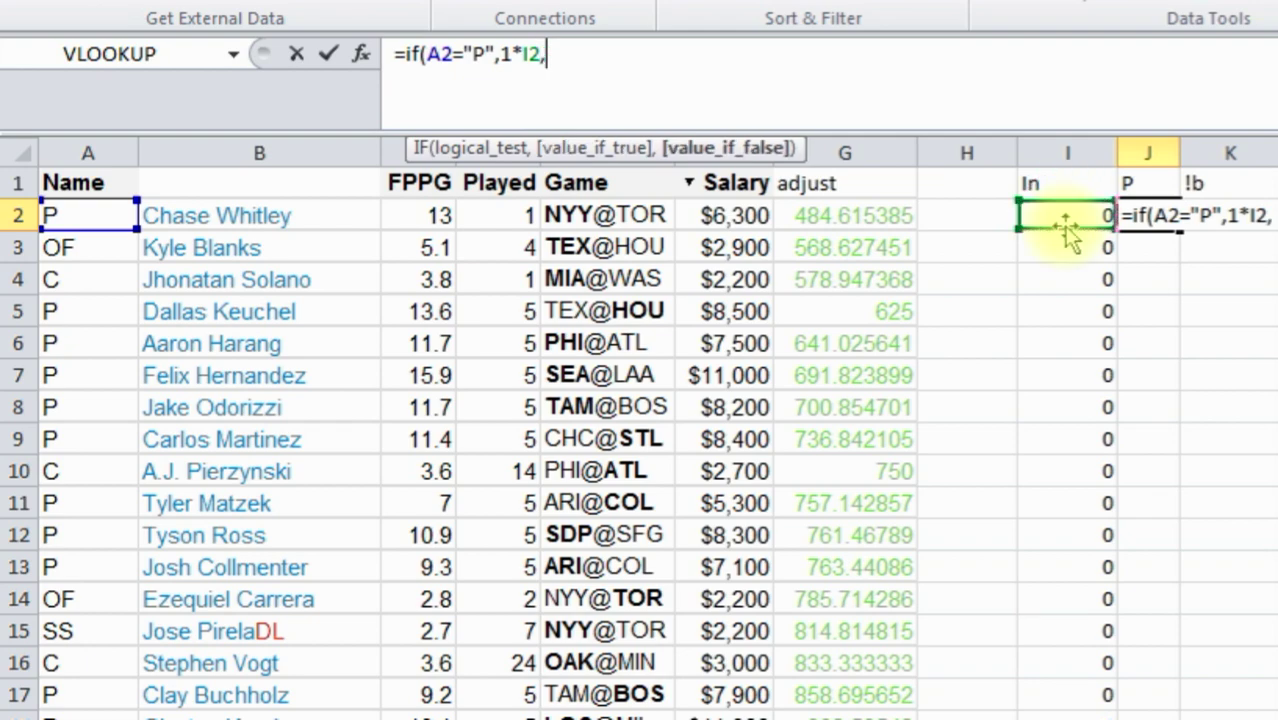
type("\"\")")
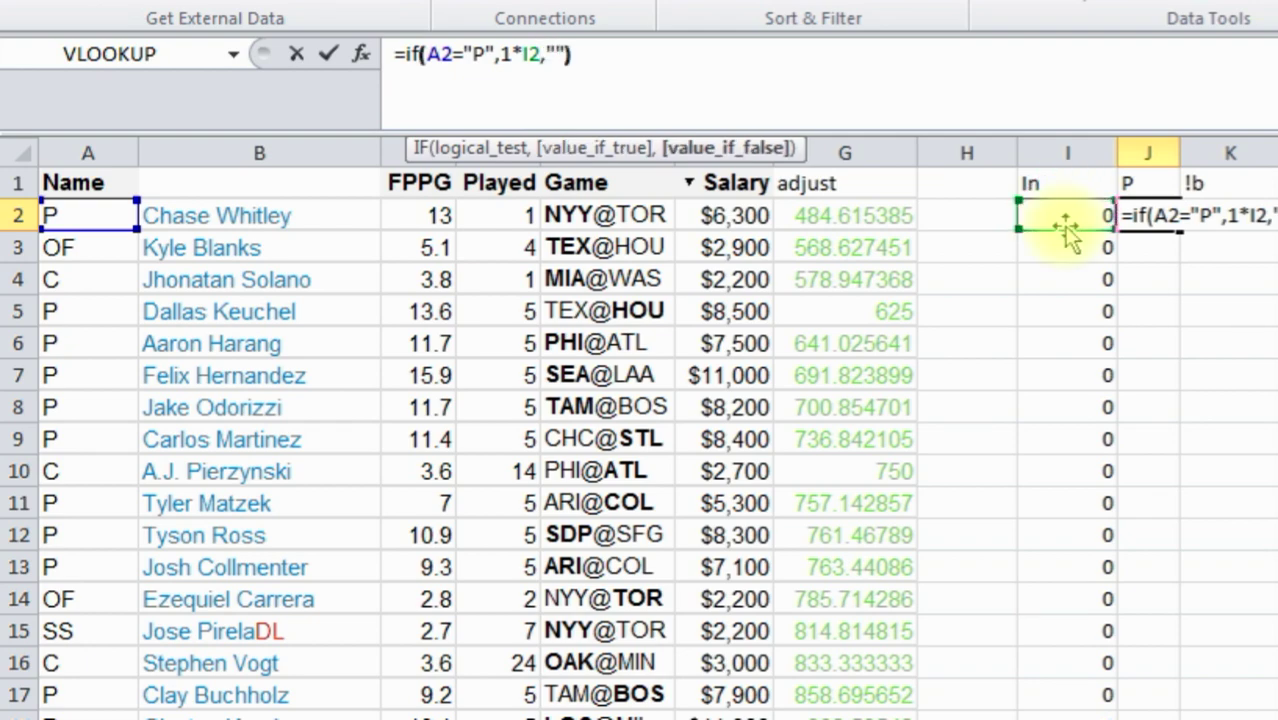
key("Return")
key("Up")
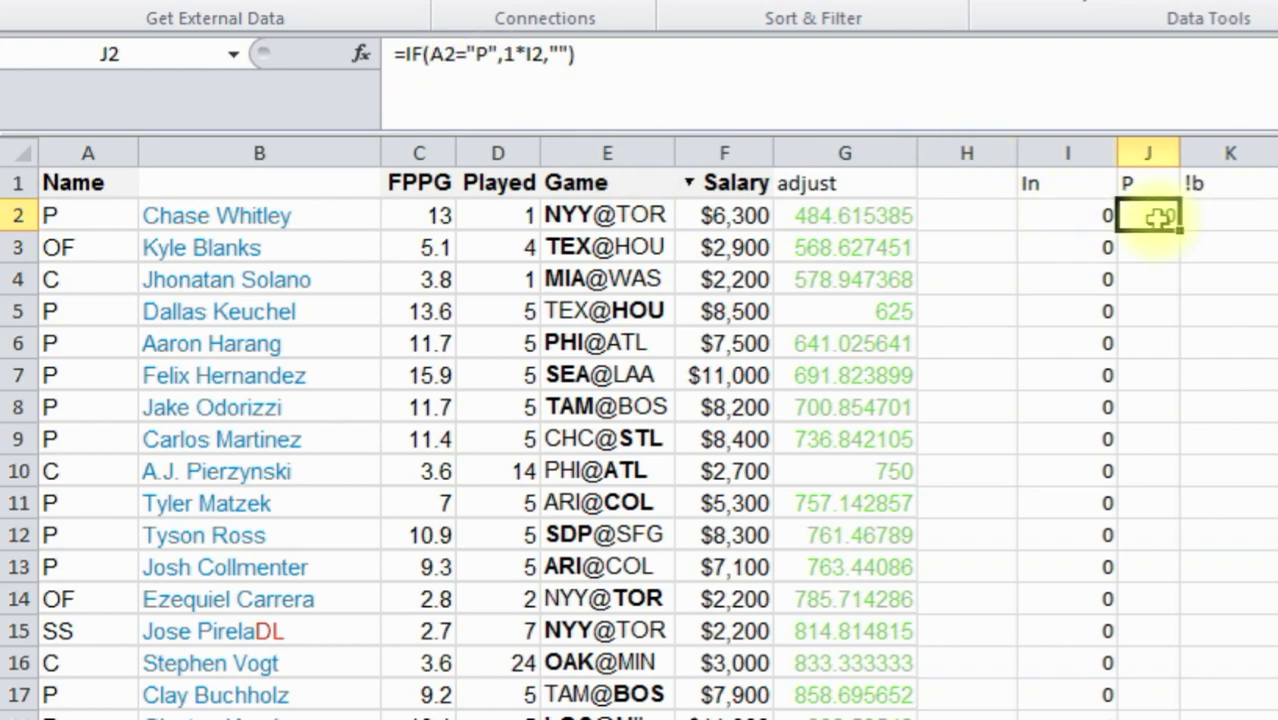
left_click_drag(1178, 229, 1165, 440)
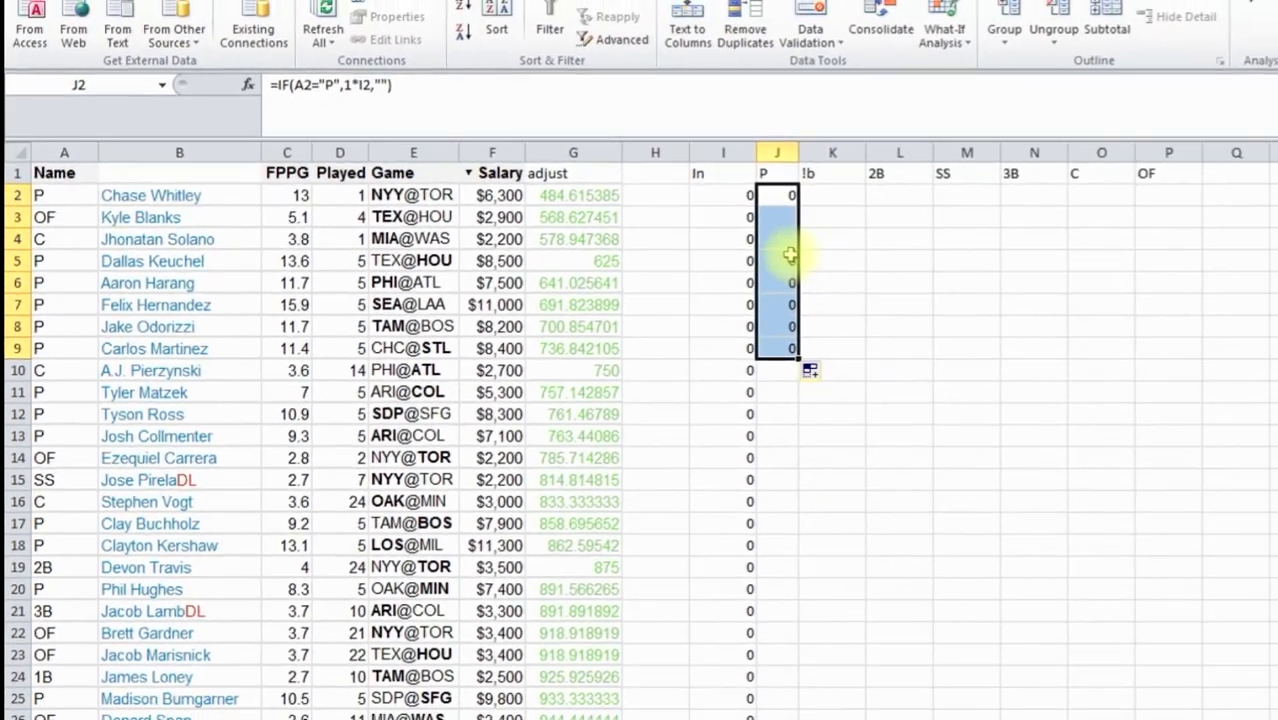
- Examine the copied formulas in the P column and the In values in column I that they refer to
left_click(777, 217)
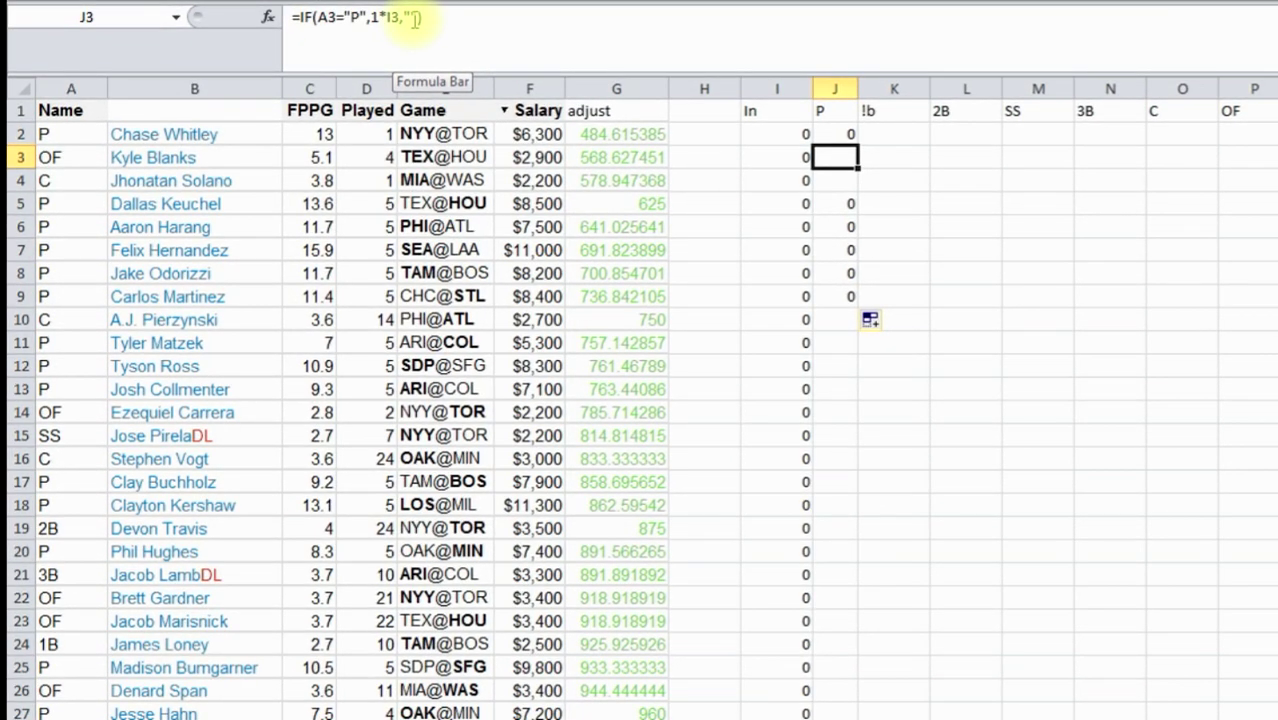
left_click(836, 134)
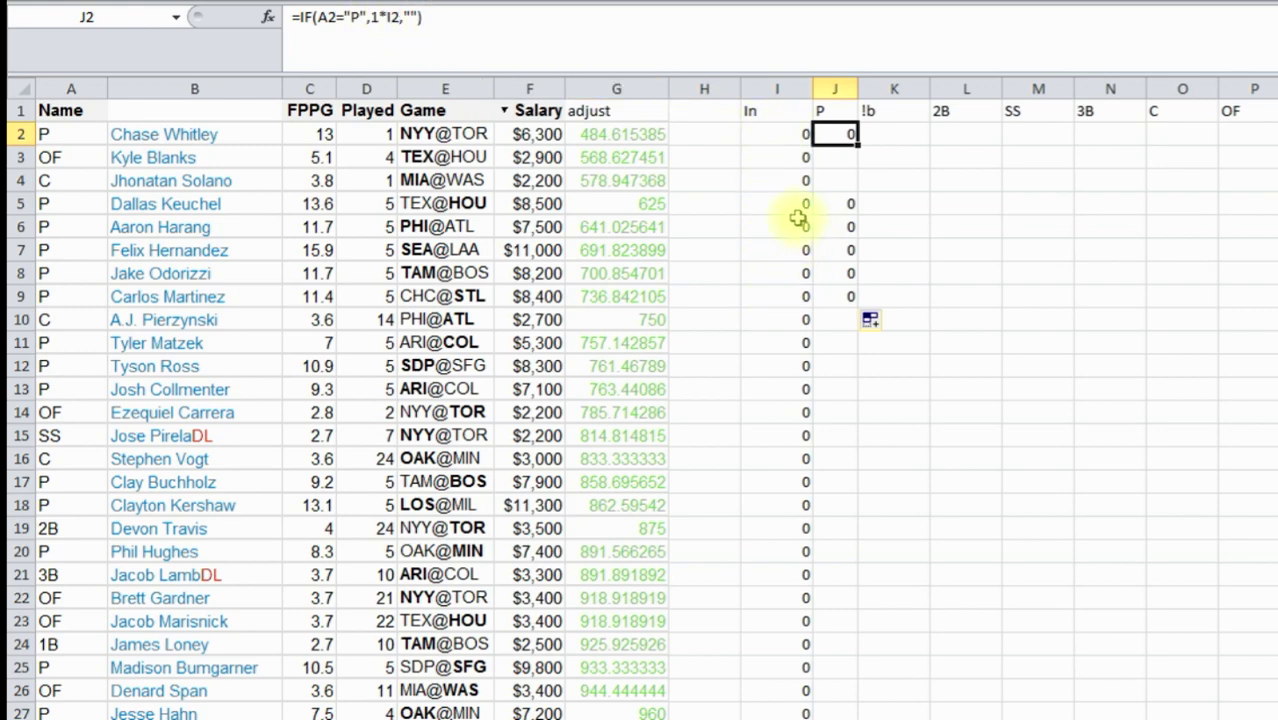
left_click(770, 273)
left_click(775, 343)
left_click(776, 248)
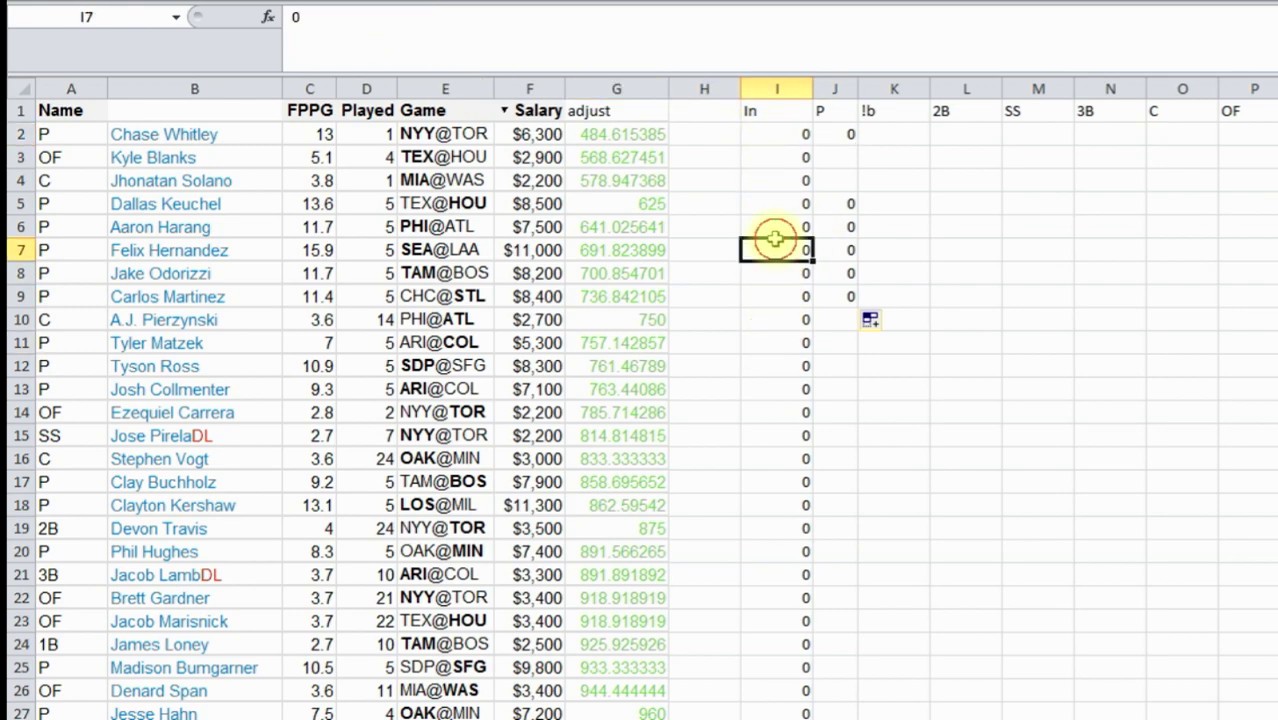
left_click(775, 180)
left_click(776, 158)
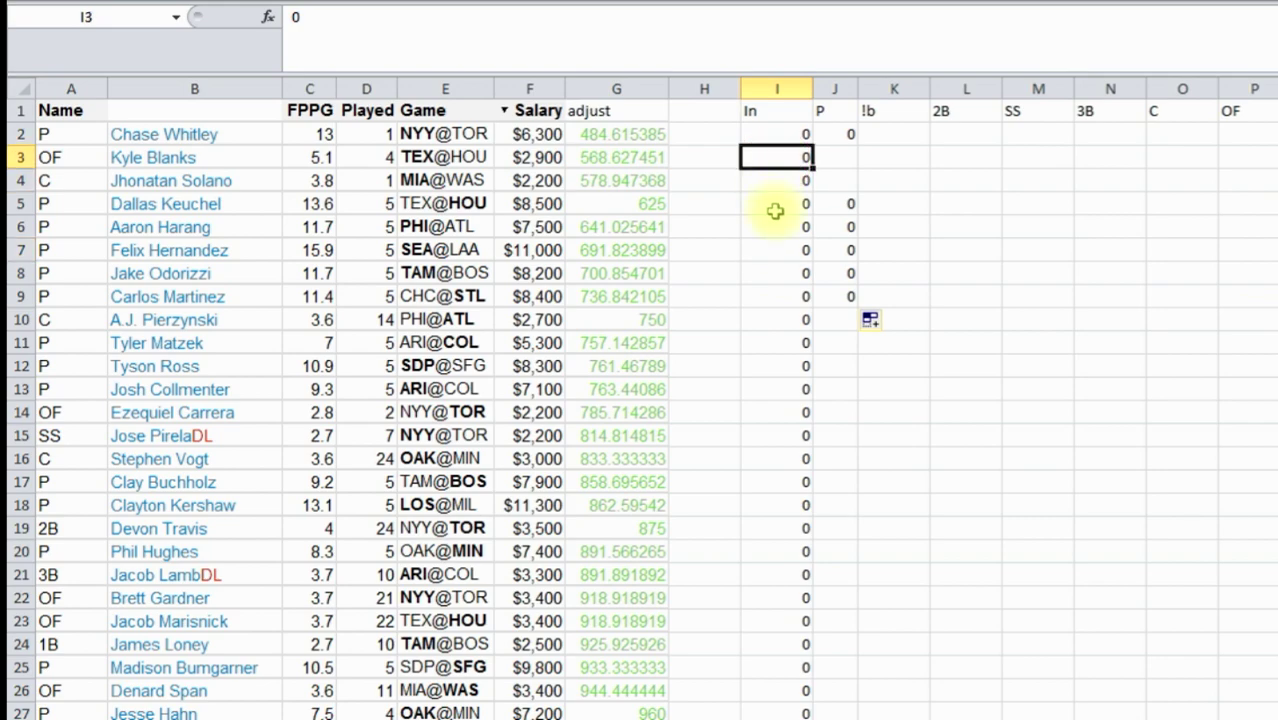
left_click(776, 203)
left_click(776, 180)
left_click(776, 133)
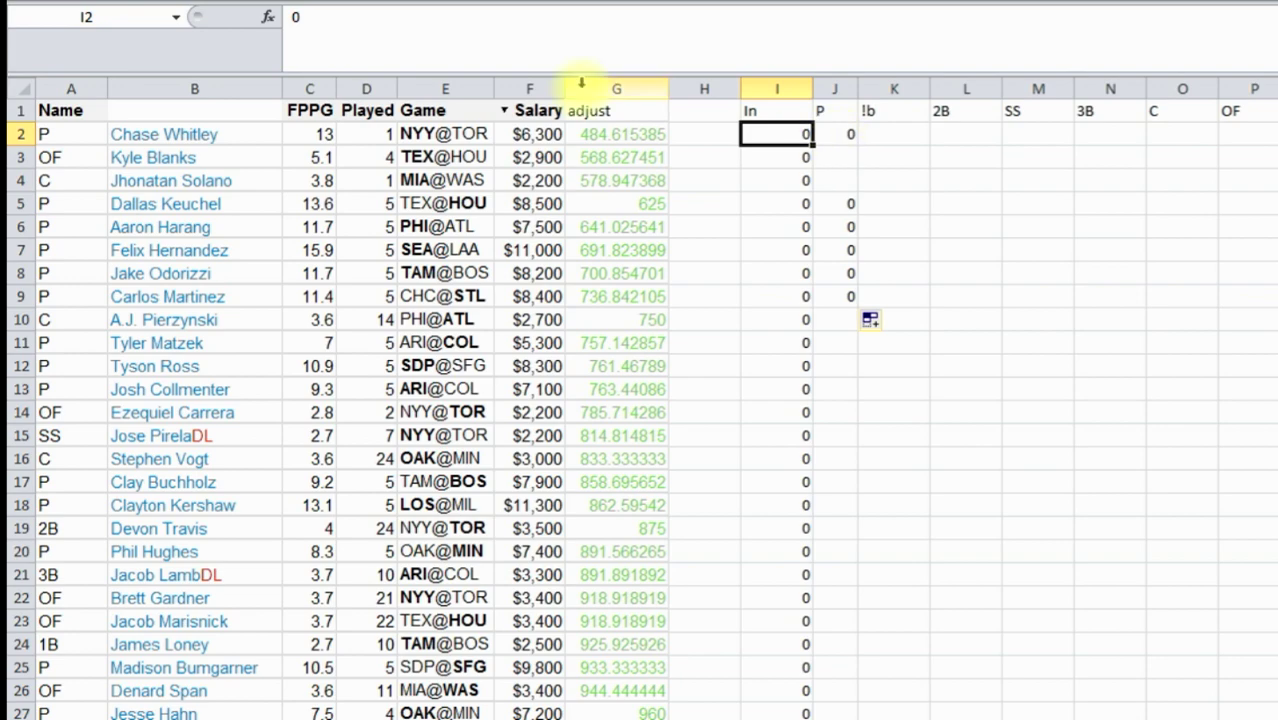
left_click(835, 133)
left_click(836, 204)
left_click(838, 249)
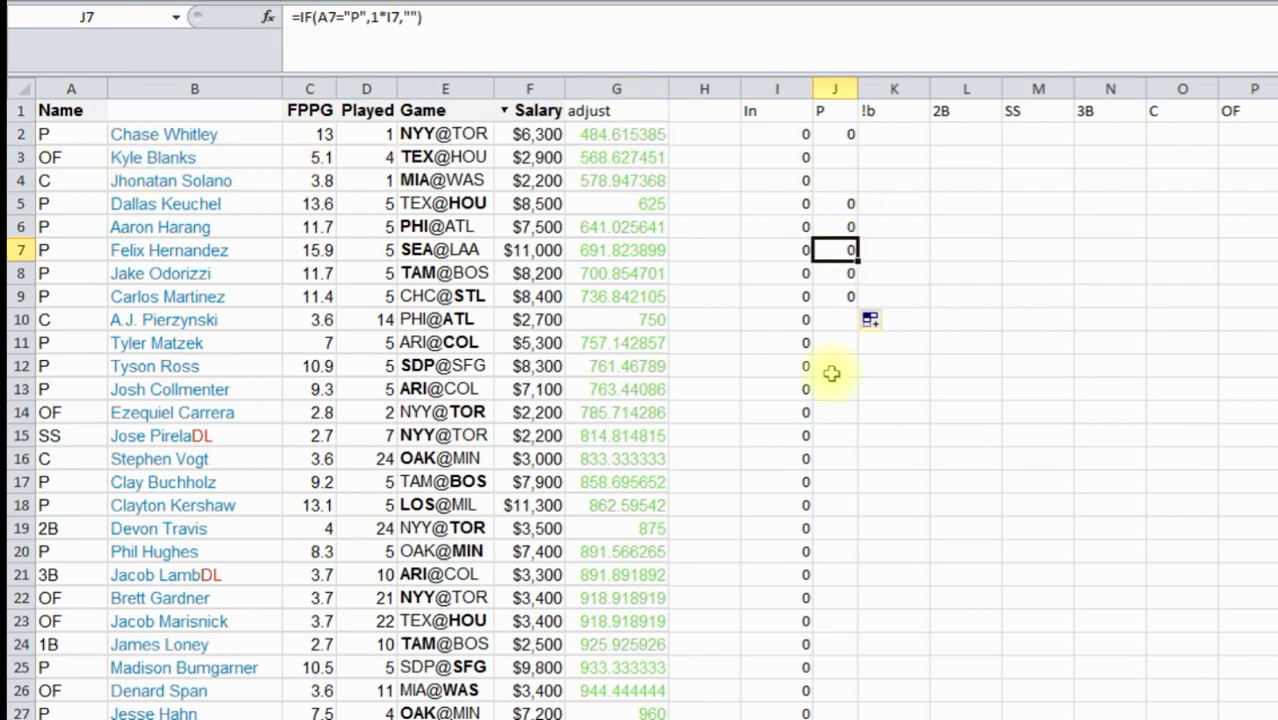
- Correct the header in K1 to 1B
left_click(903, 135)
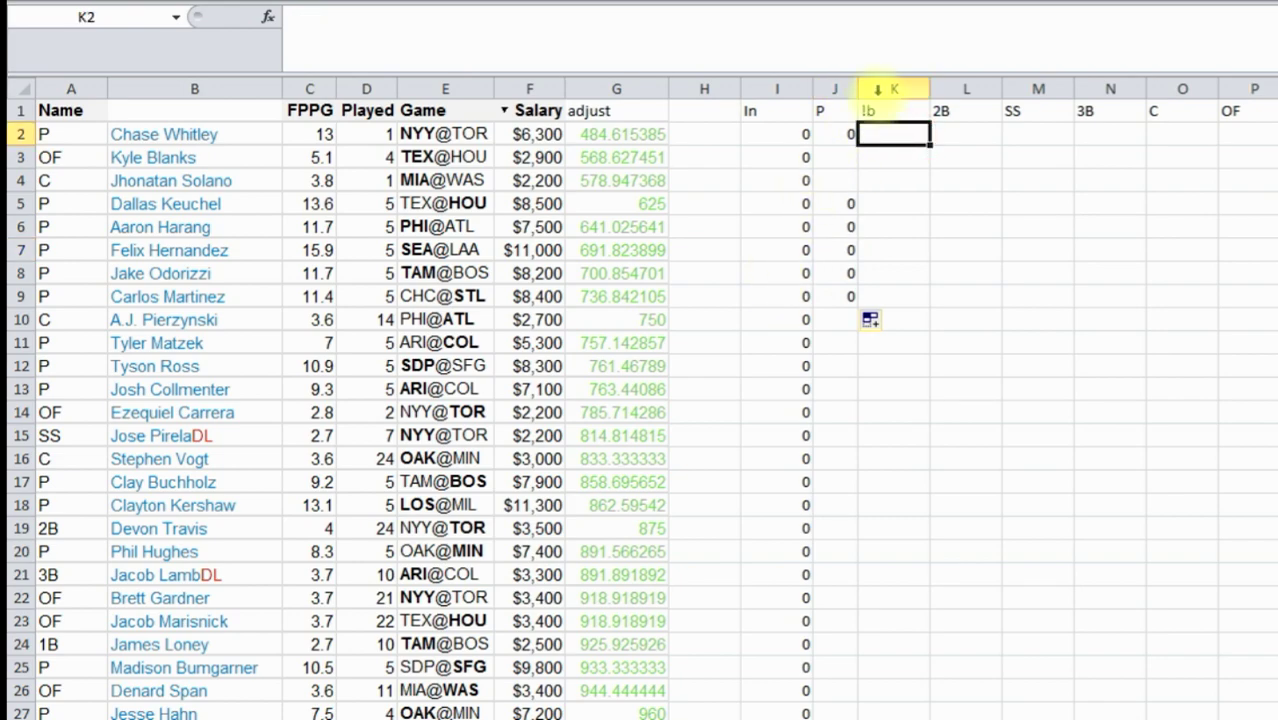
left_click(880, 110)
type("1B")
key("Return")
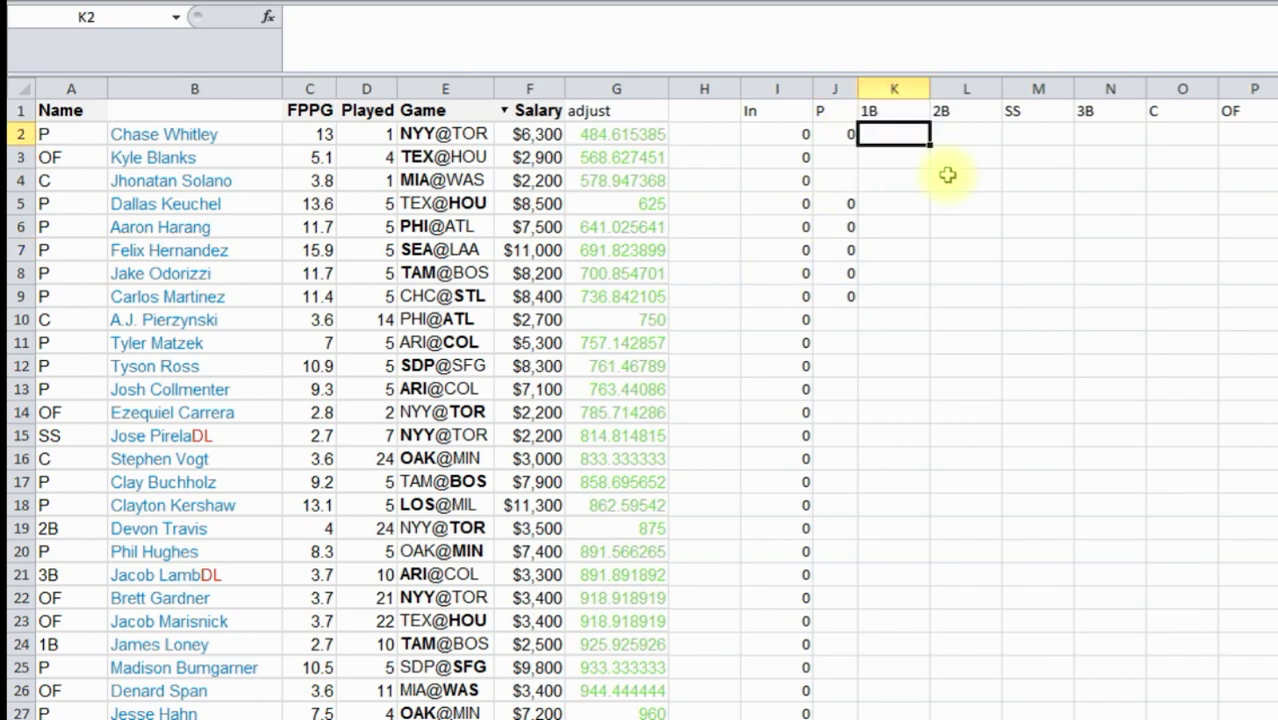
- Enter the formula =IF(A2="1b",1*I2,"") in K2 under the 1B header
type("=if(")
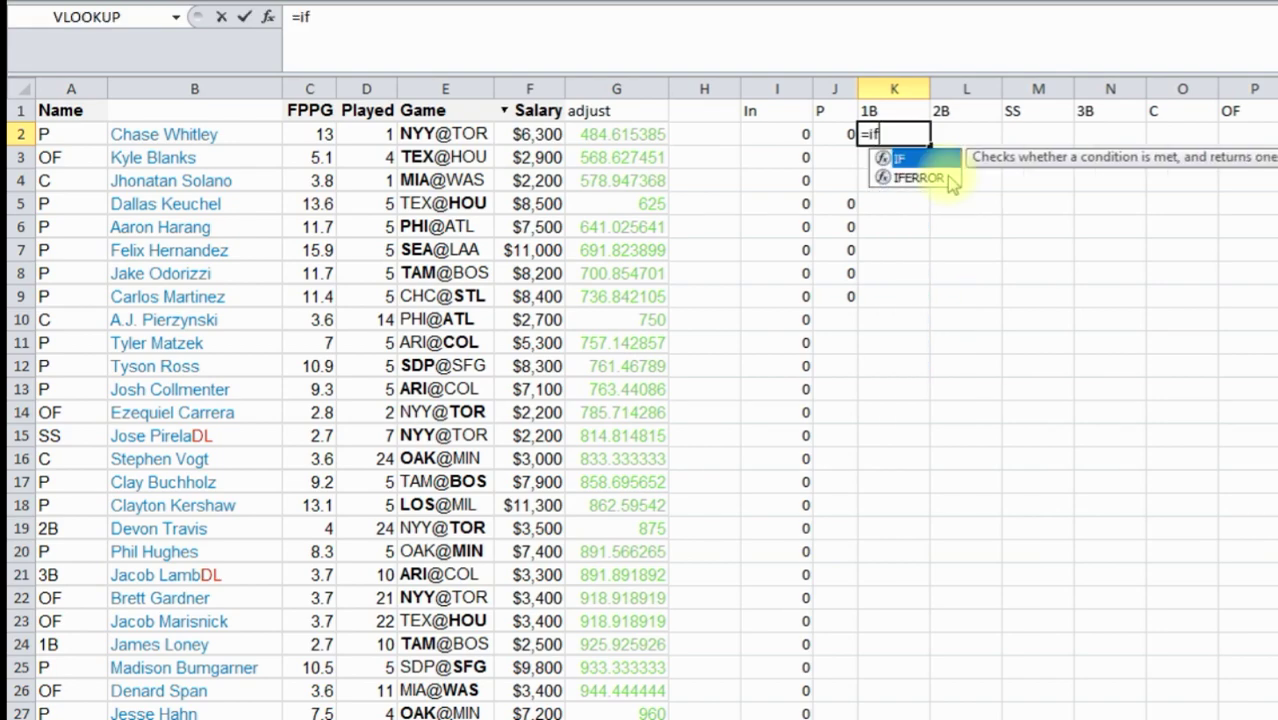
key("Left")
key("Left")
key("Left")
key("Left")
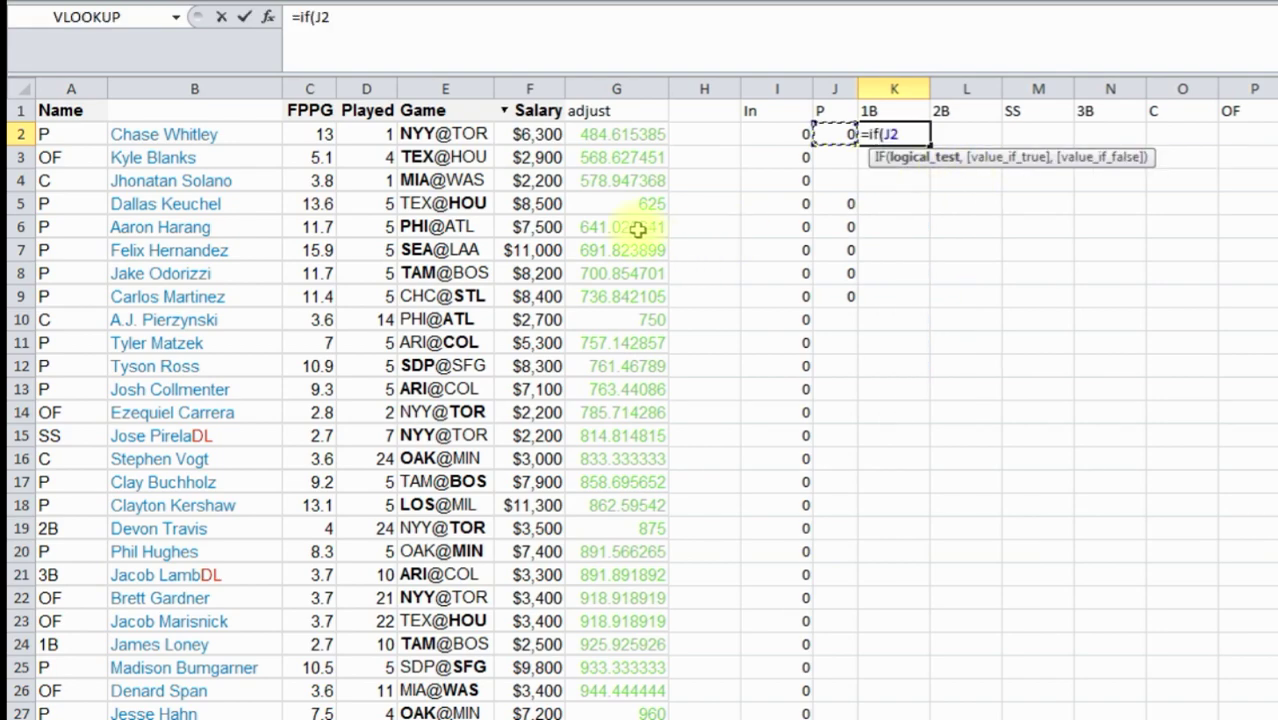
key("ctrl+Left")
type("=")
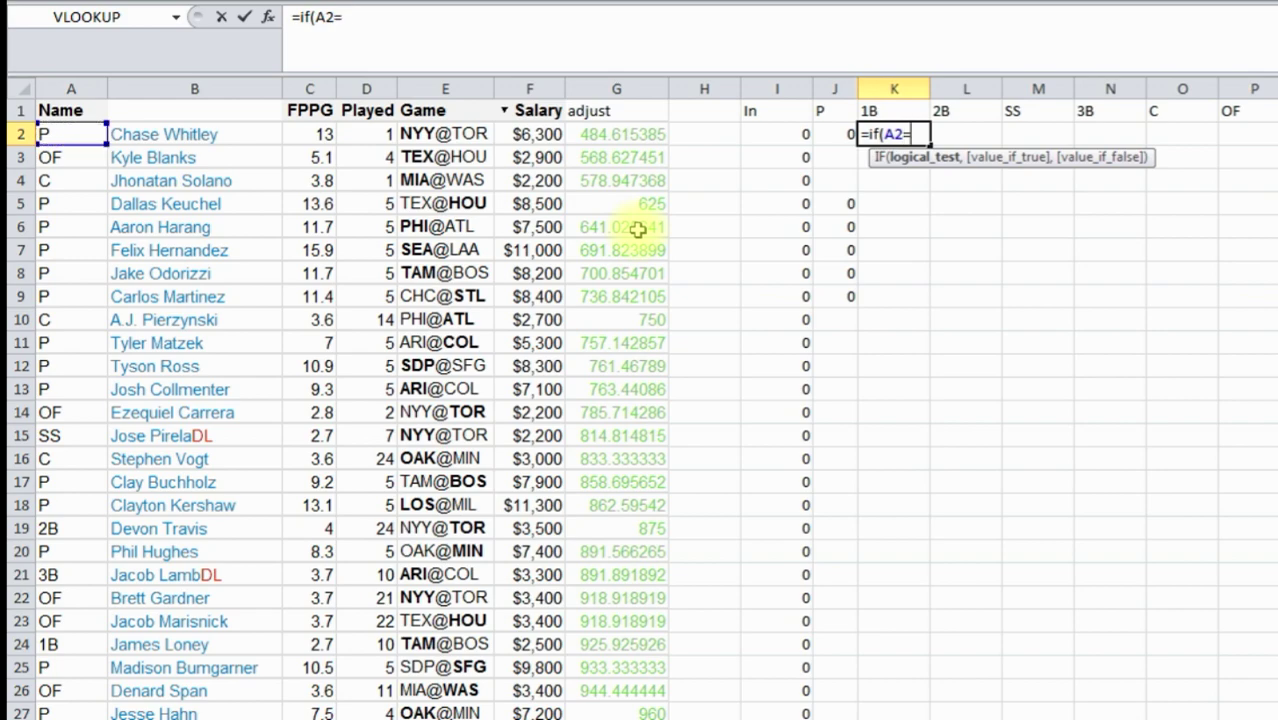
type("\"1b\",1*")
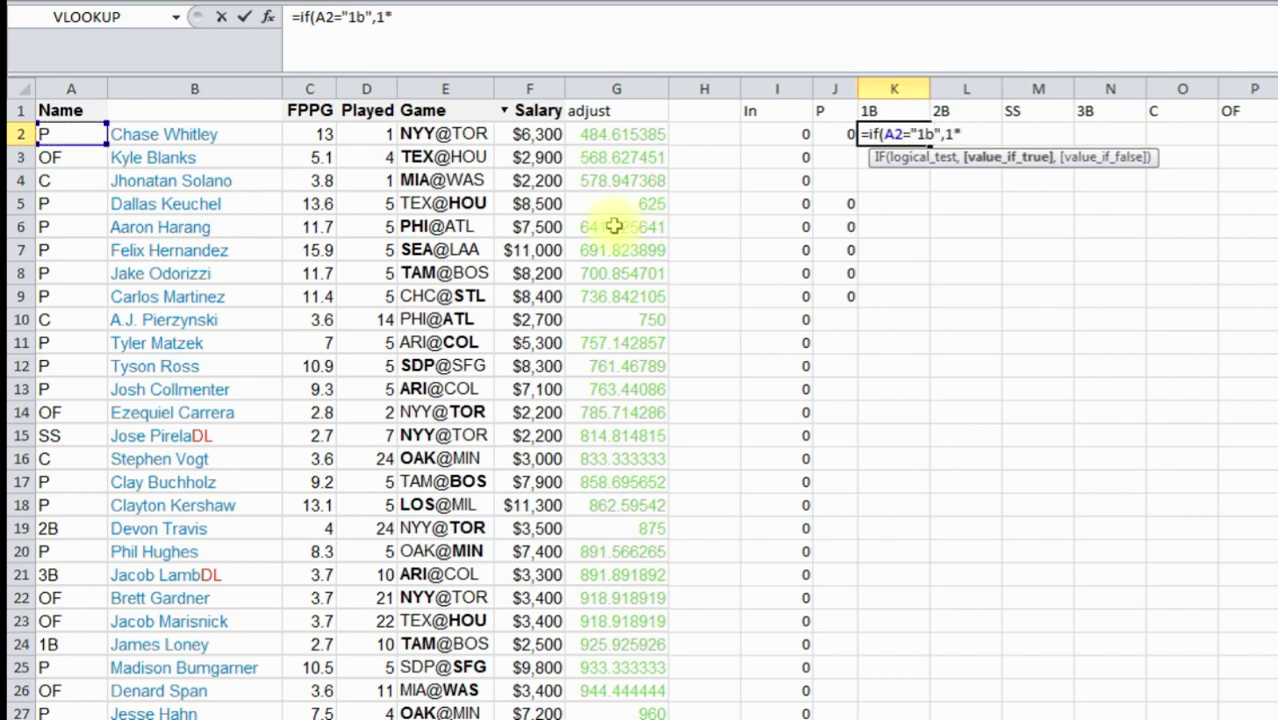
left_click(777, 135)
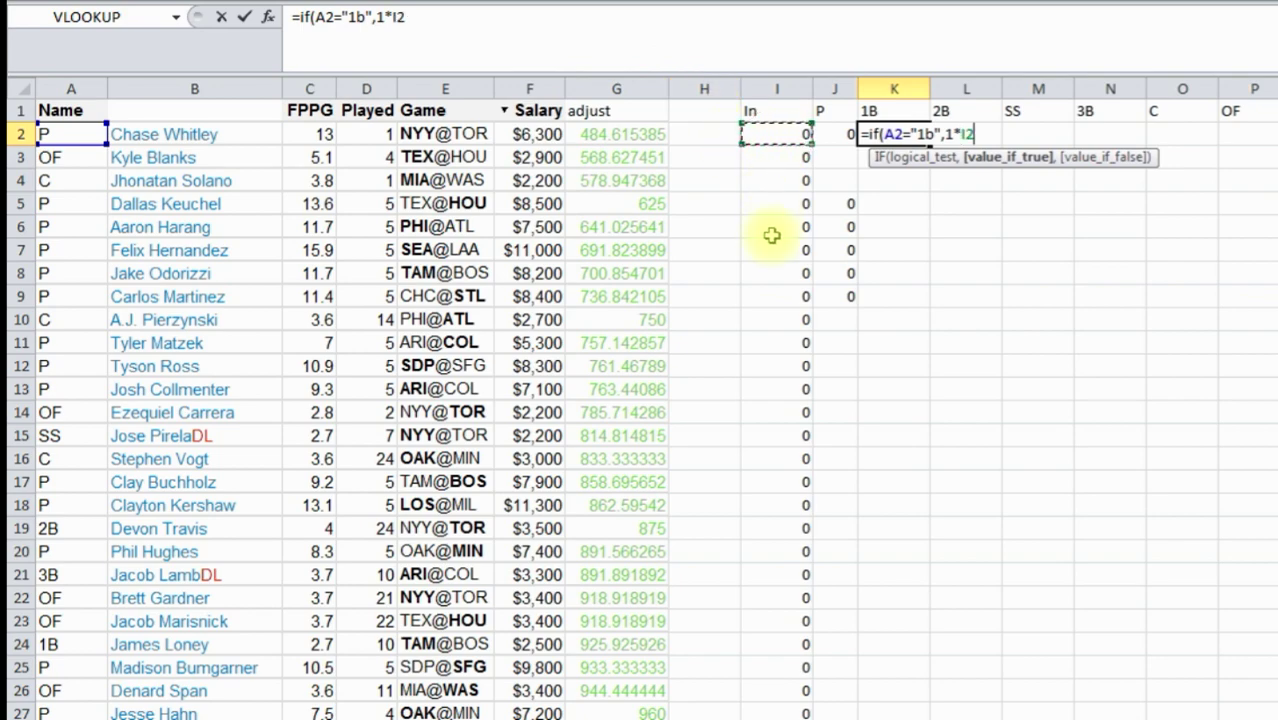
type(",")
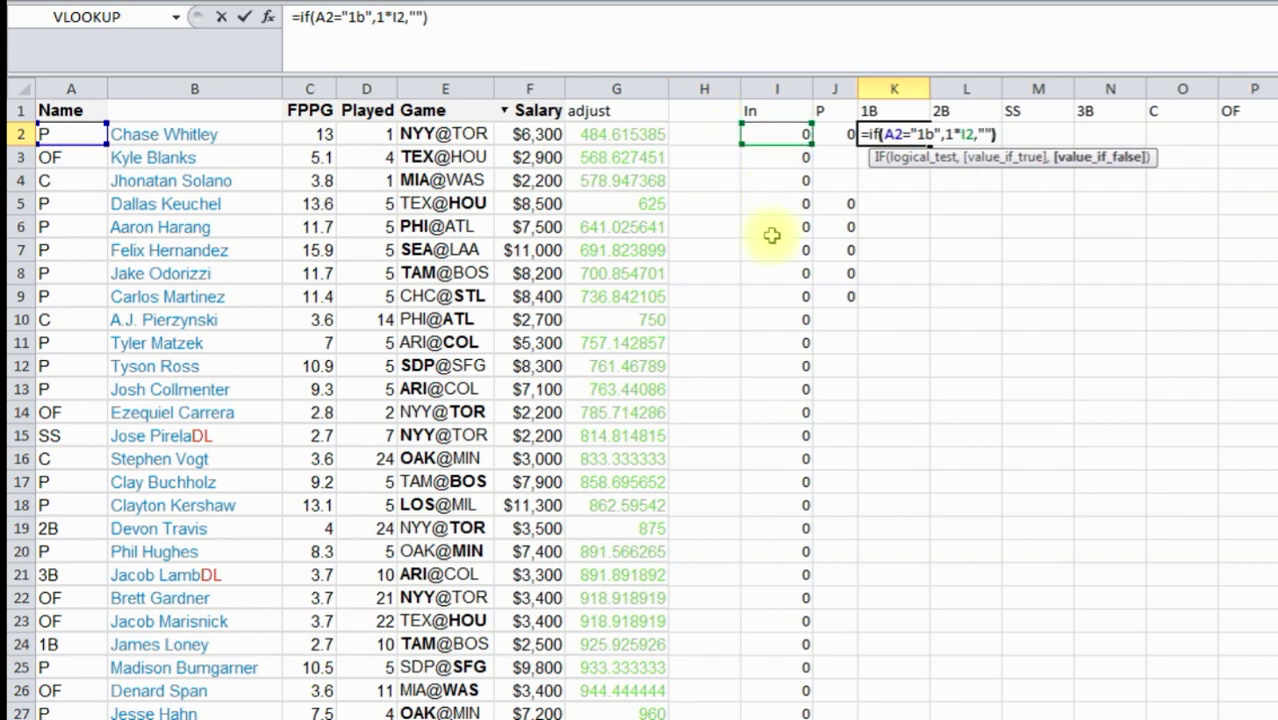
key("Return")
- Enter the formula =IF(A2="2b",1*I2,"") in L2 under the 2B header
key("Up")
key("Right")
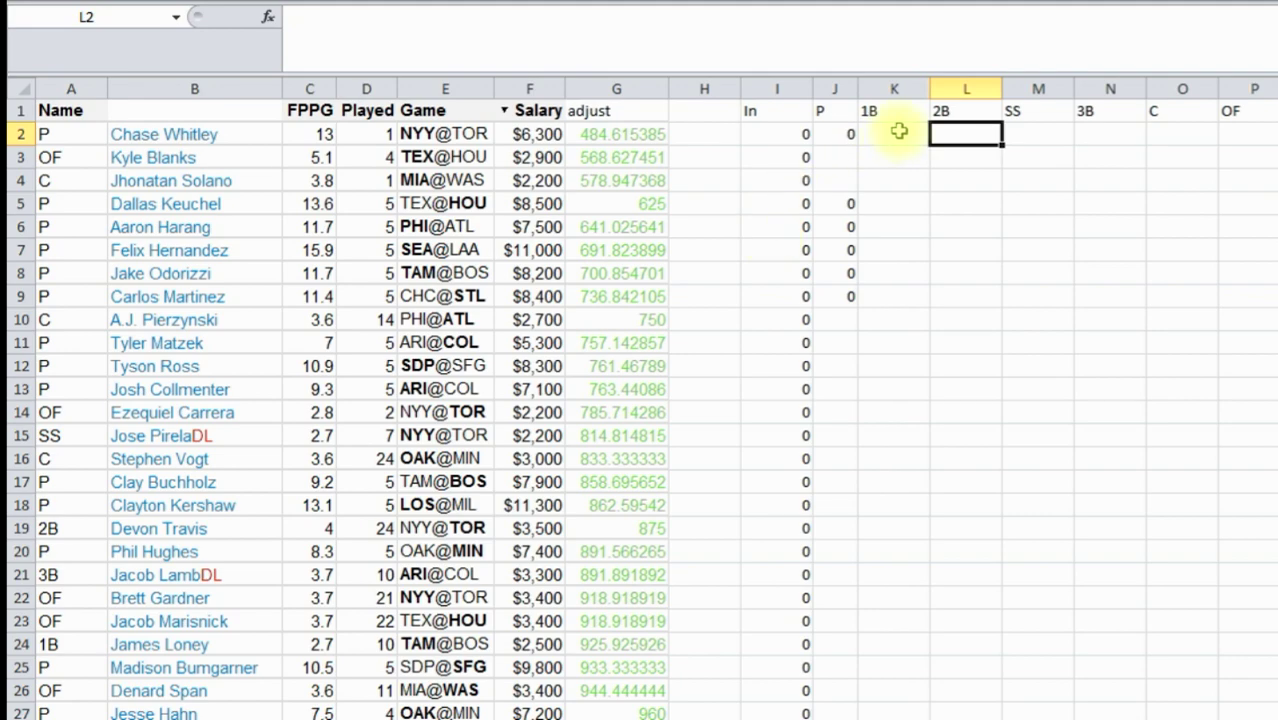
type("=if(")
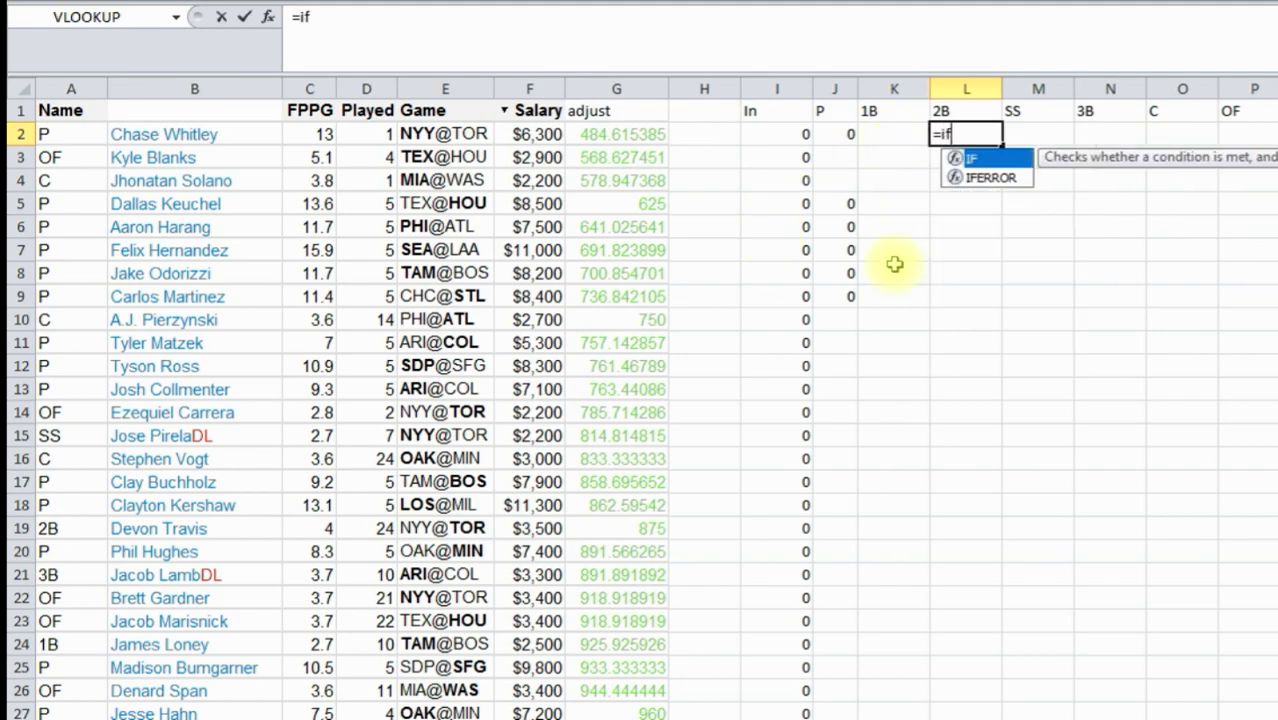
key("Left")
key("Left")
key("Left")
key("Left")
key("Left")
key("Left")
key("Left")
key("Left")
key("Left")
key("Left")
key("Left")
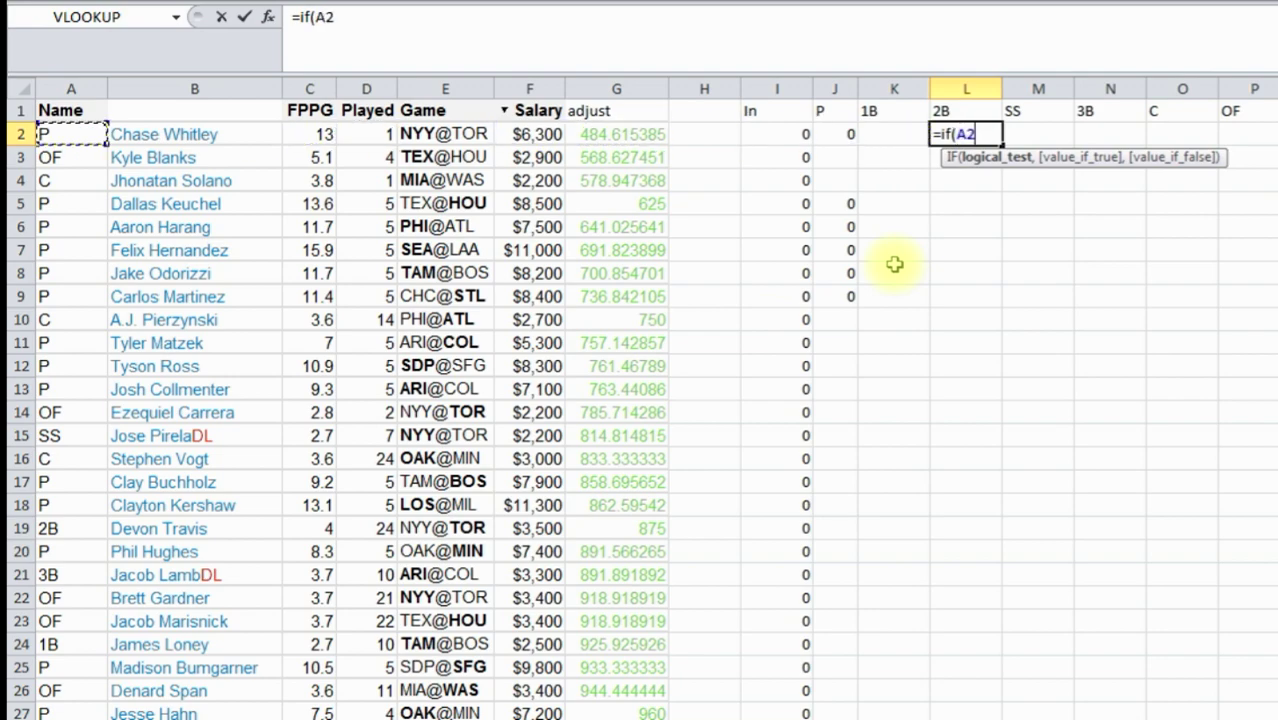
type("=\"2b\"")
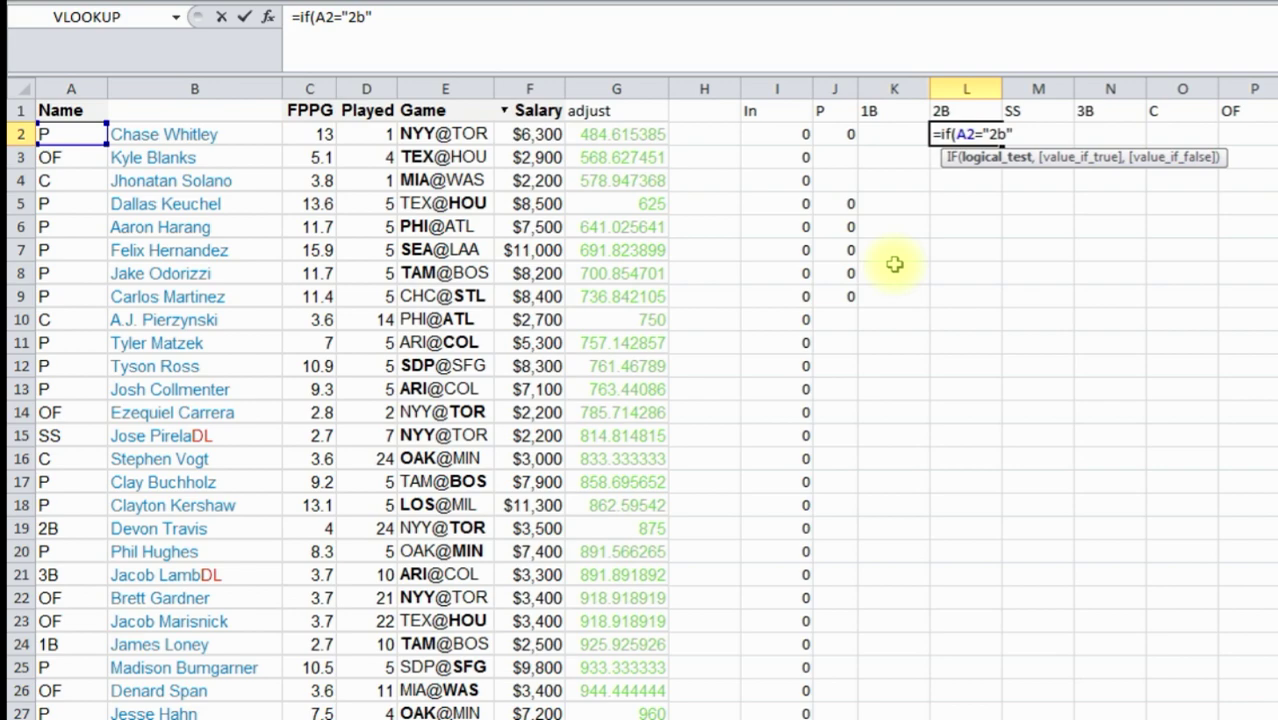
type(",")
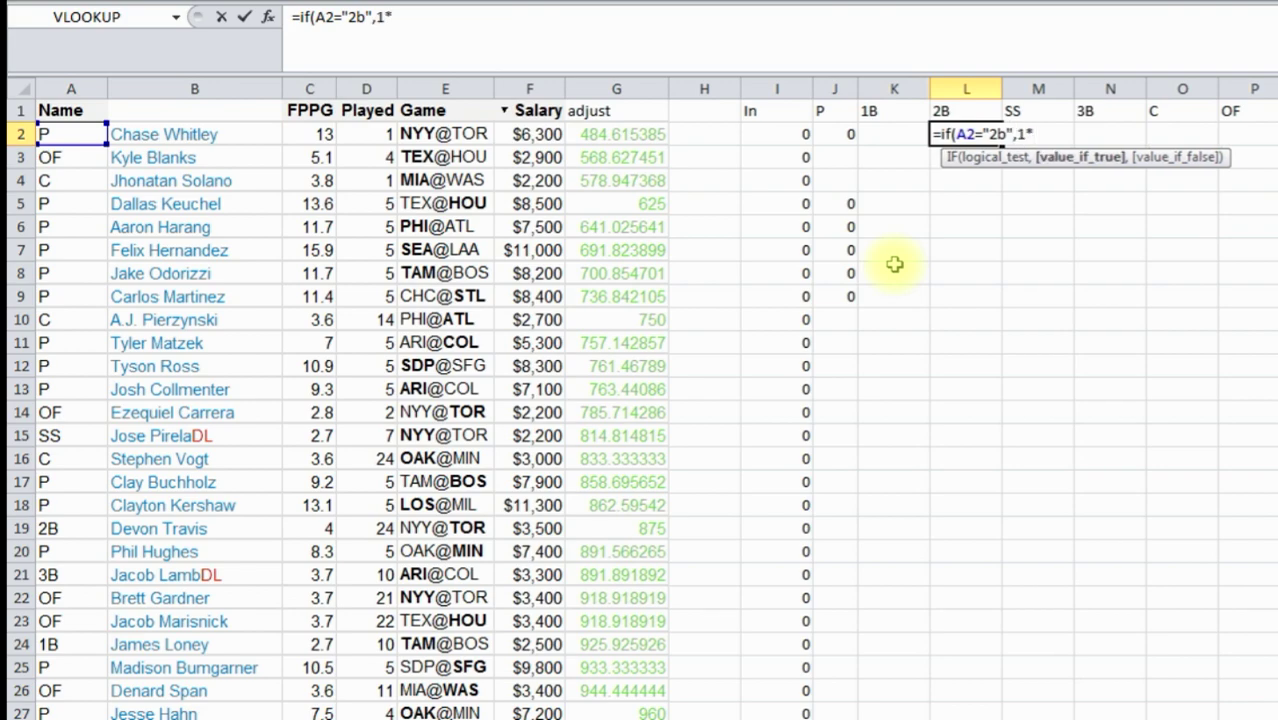
type("1*")
left_click(803, 134)
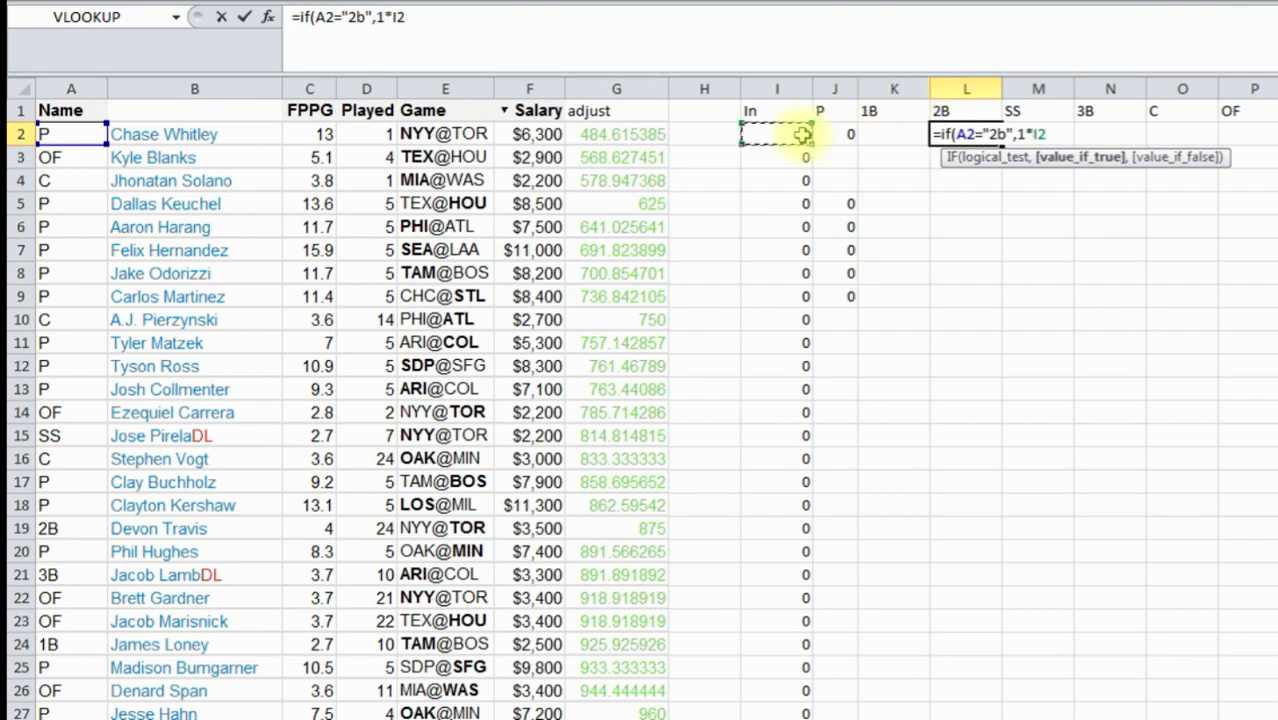
type(",")
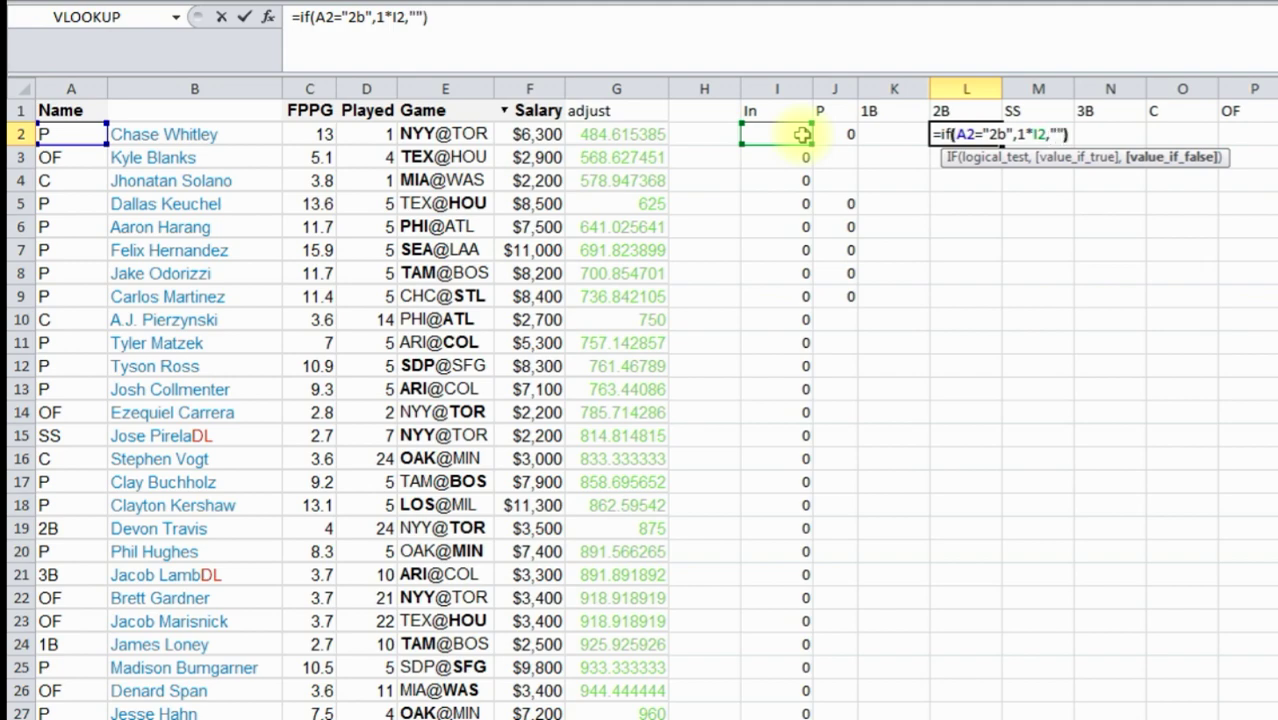
key("Return")
- Enter the formula =IF(A2="SS",1*I2,"") in M2 under the SS header
key("Up")
key("Right")
type("=")
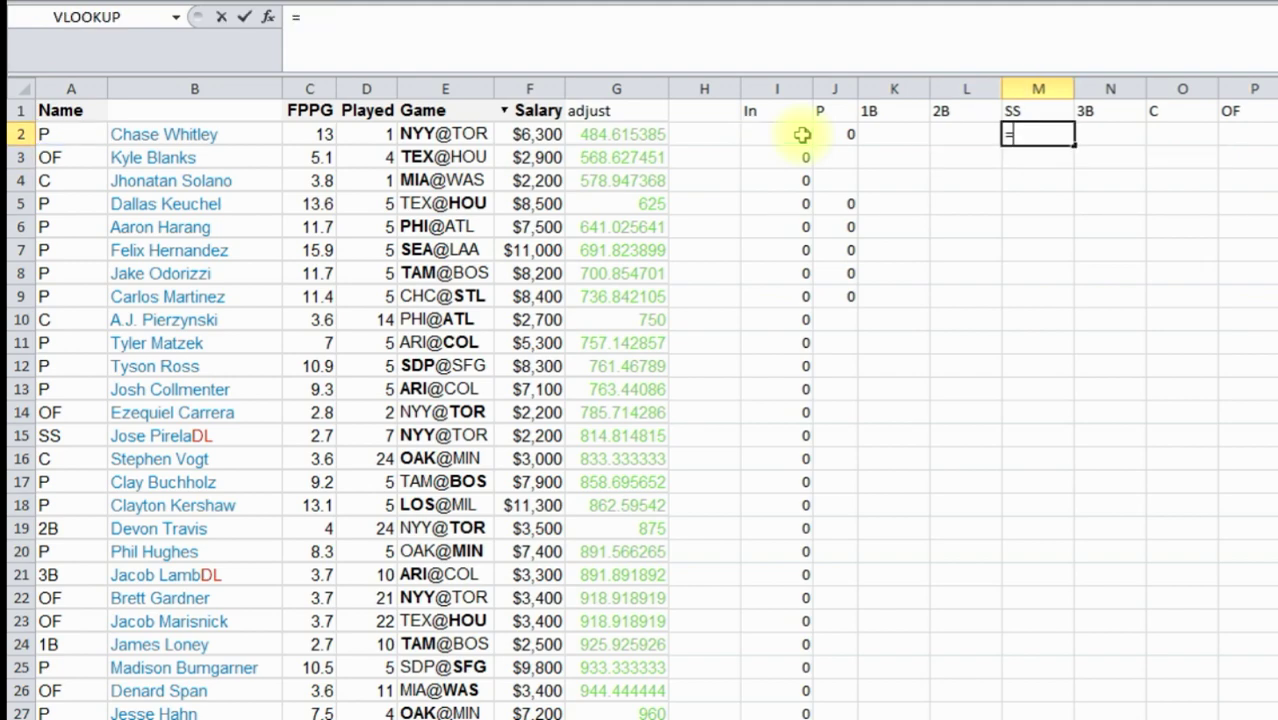
type("if(")
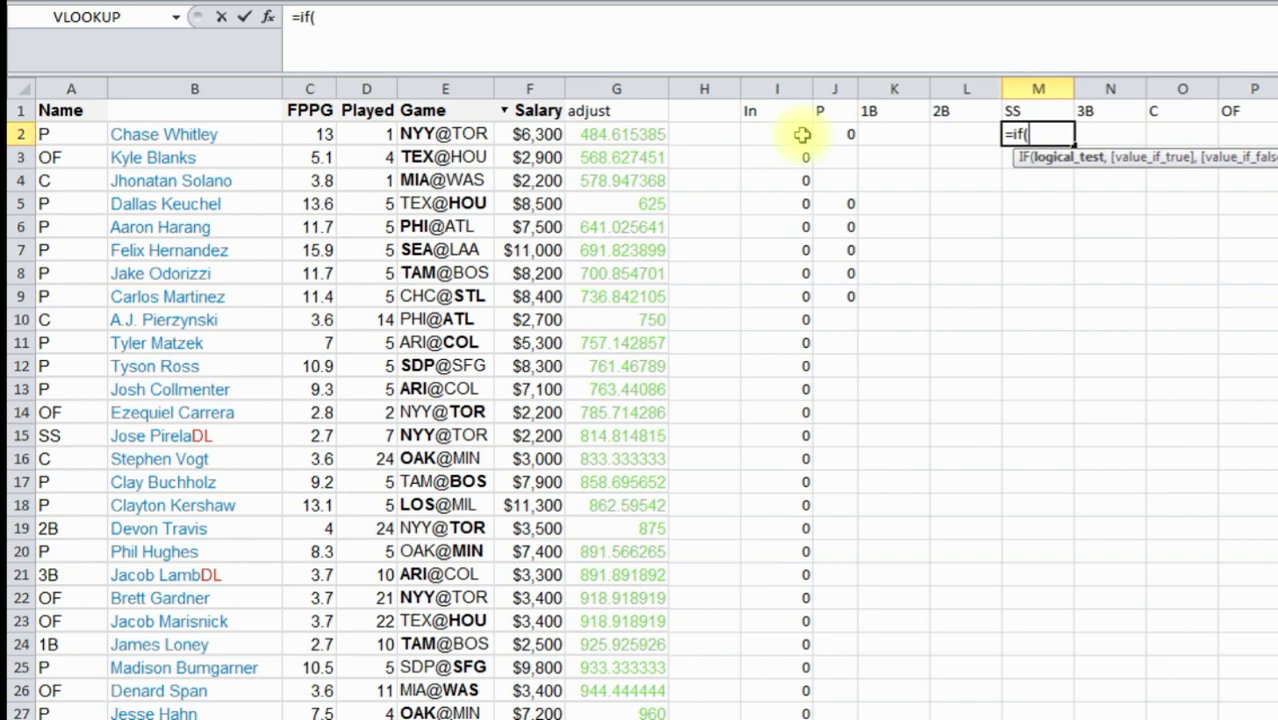
key("Left")
key("Left")
key("Left")
key("Left")
key("Left")
key("Left")
key("Left")
key("Left")
key("Left")
key("Left")
key("Left")
key("Left")
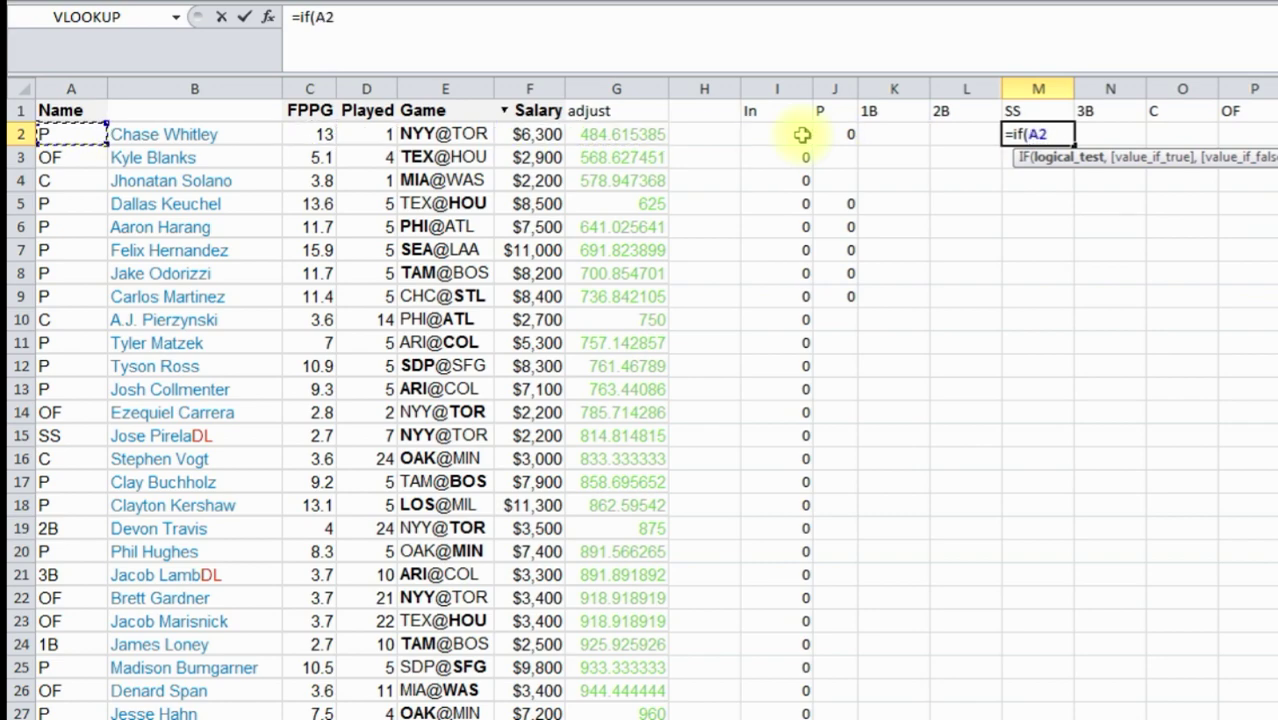
type("=\"SS\"")
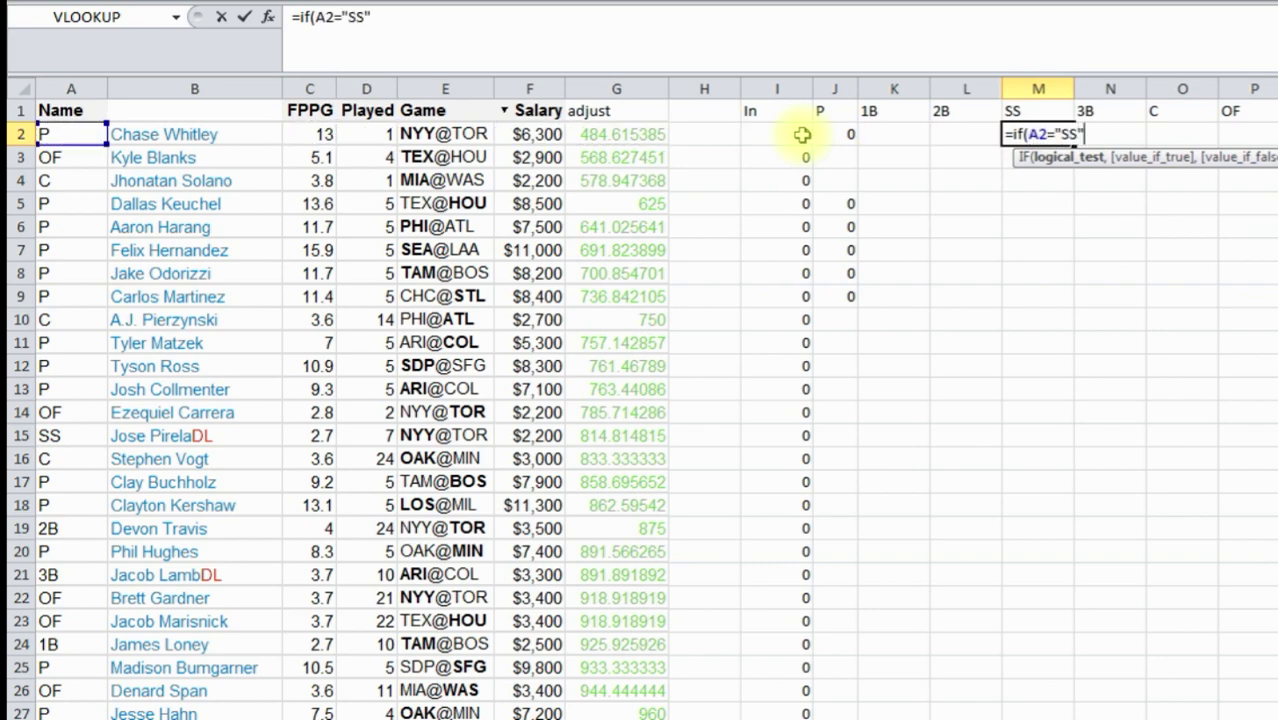
type(",1")
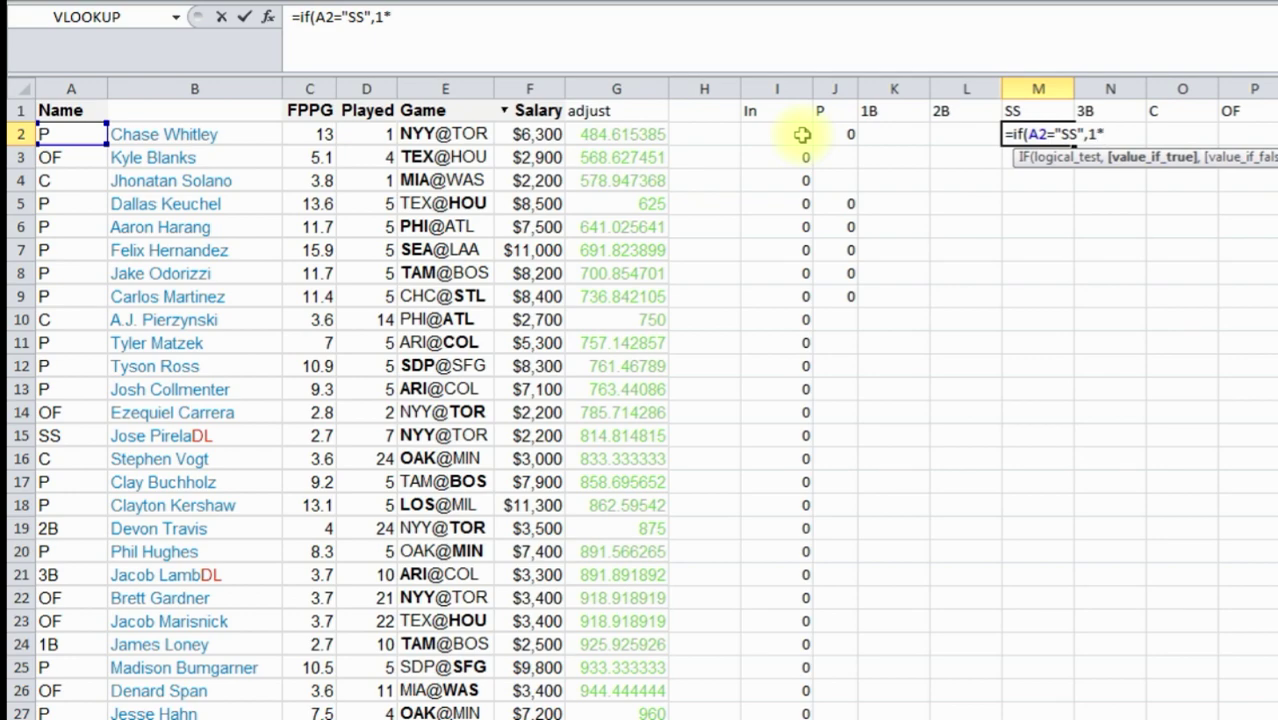
type("*")
left_click(776, 134)
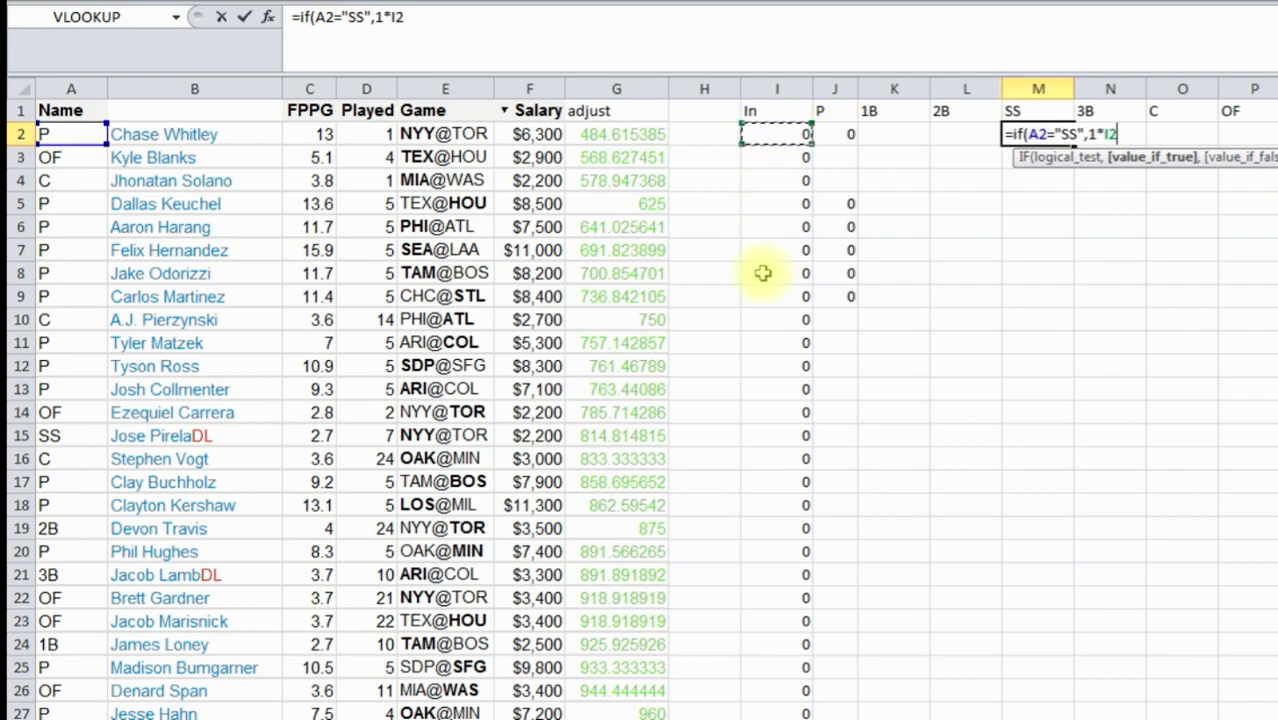
type(",")
key("Return")
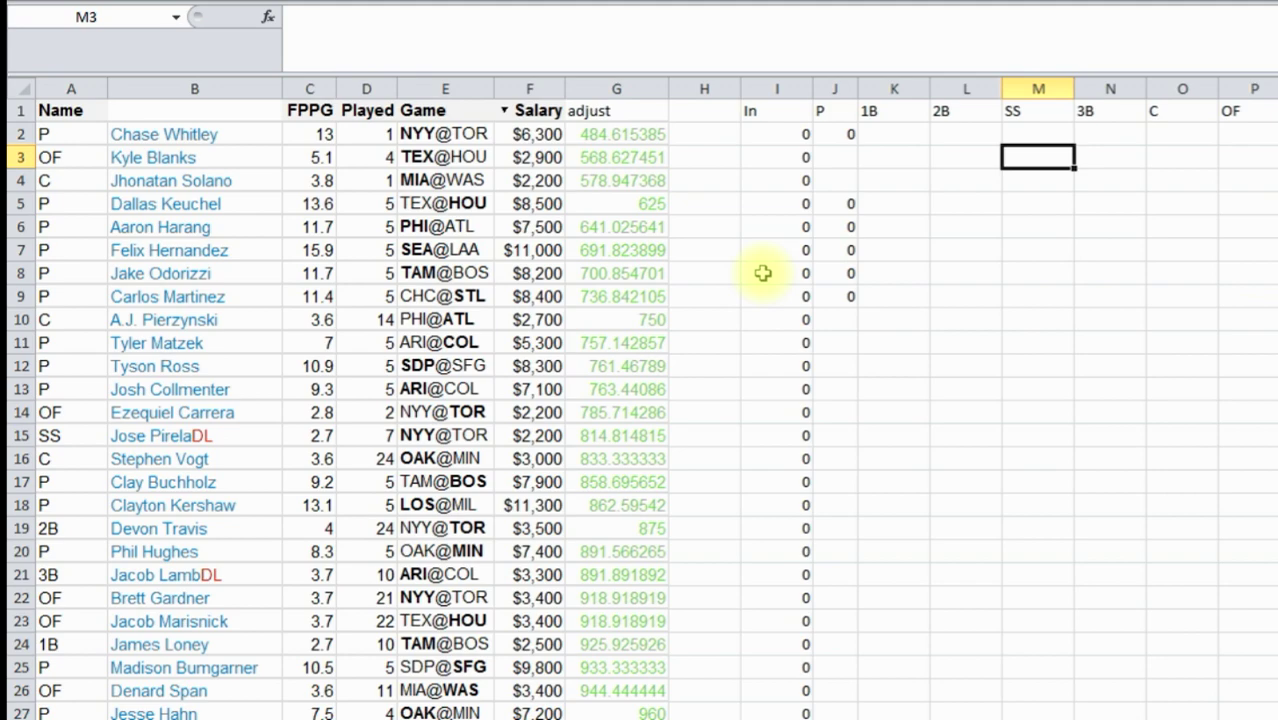
- Enter the formula =IF(A2-"3B",1*I2,"") in N2 under the 3B header
key("Up")
key("Right")
type("=")
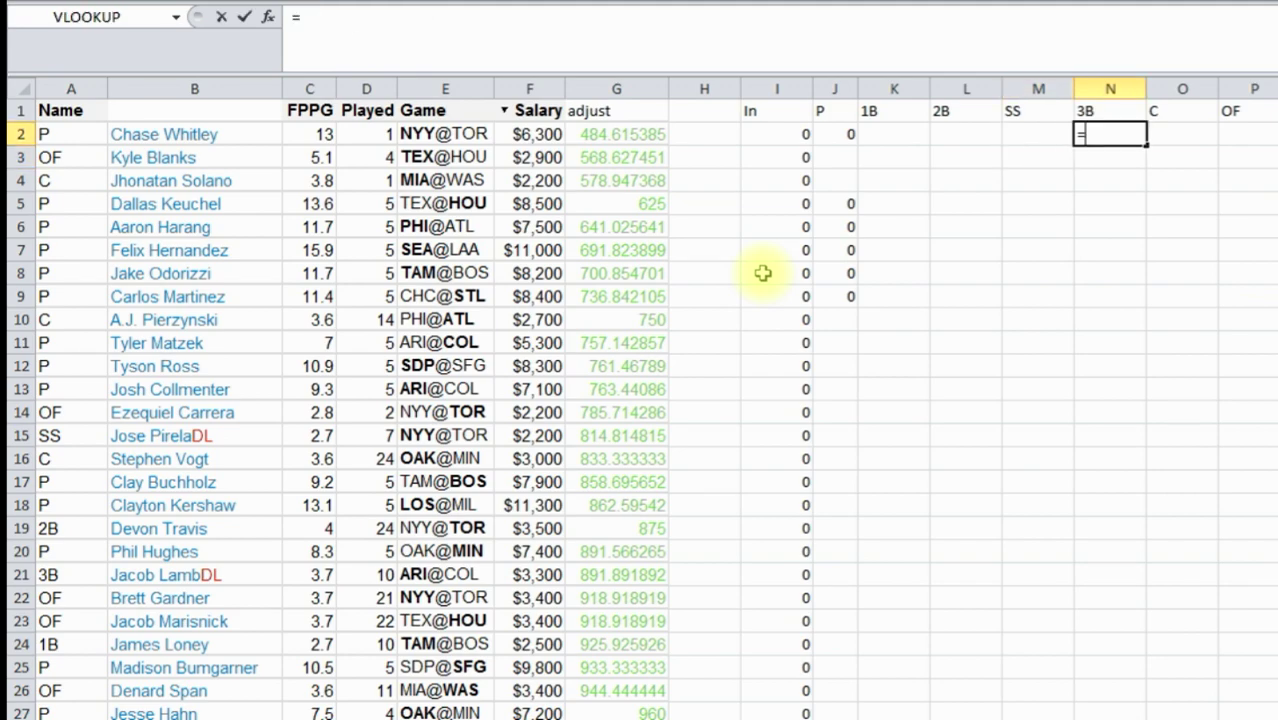
type("if(")
key("Left")
key("Left")
key("Left")
key("Left")
key("Left")
key("Left")
key("Left")
key("Left")
key("Left")
key("Left")
key("Left")
key("Left")
key("Left")
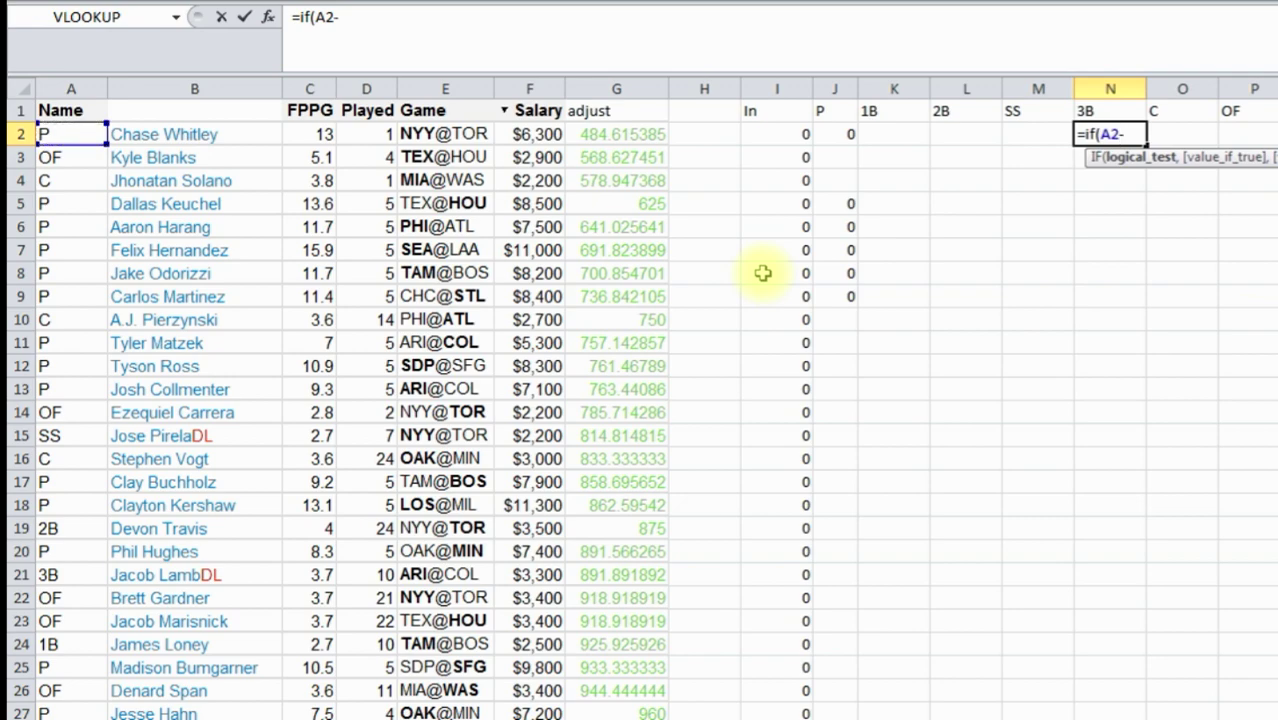
type("=\"3B\",")
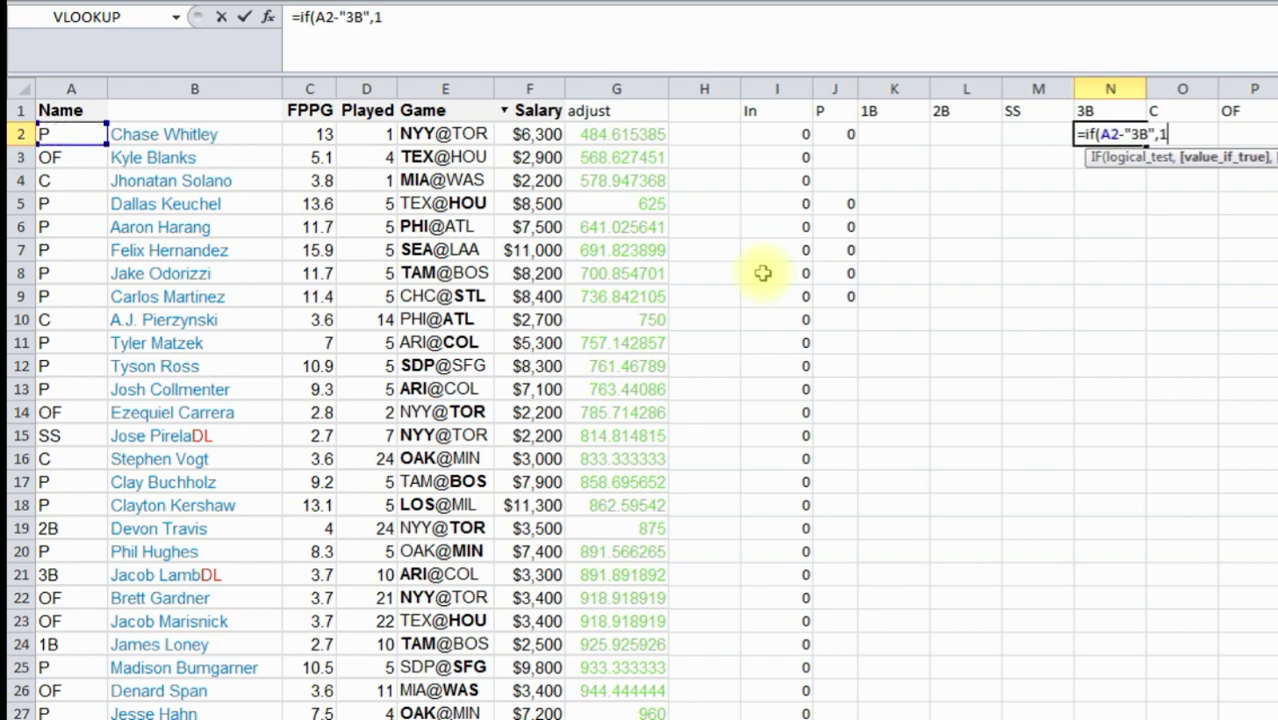
type("1*")
left_click(776, 134)
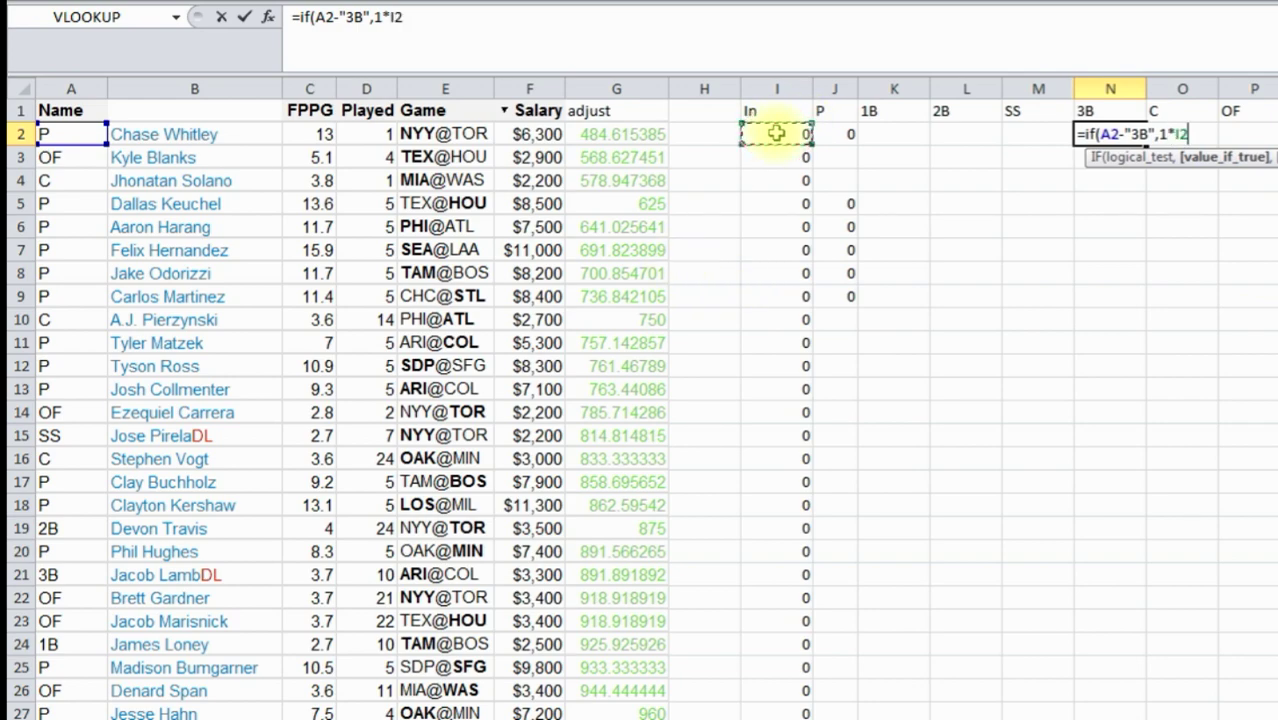
type(",")
key("Return")
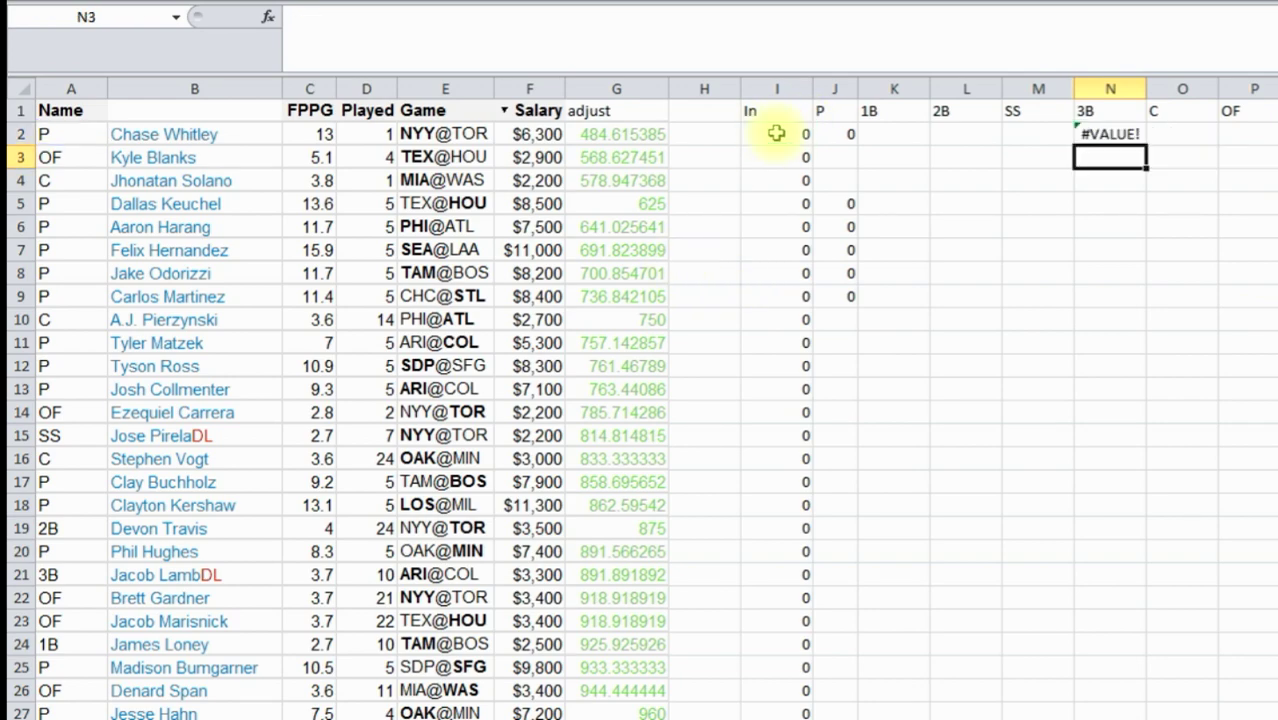
- Replace the minus sign in the N2 formula with an equals sign so it reads =IF(A2="3B",1*I2,"")
key("Up")
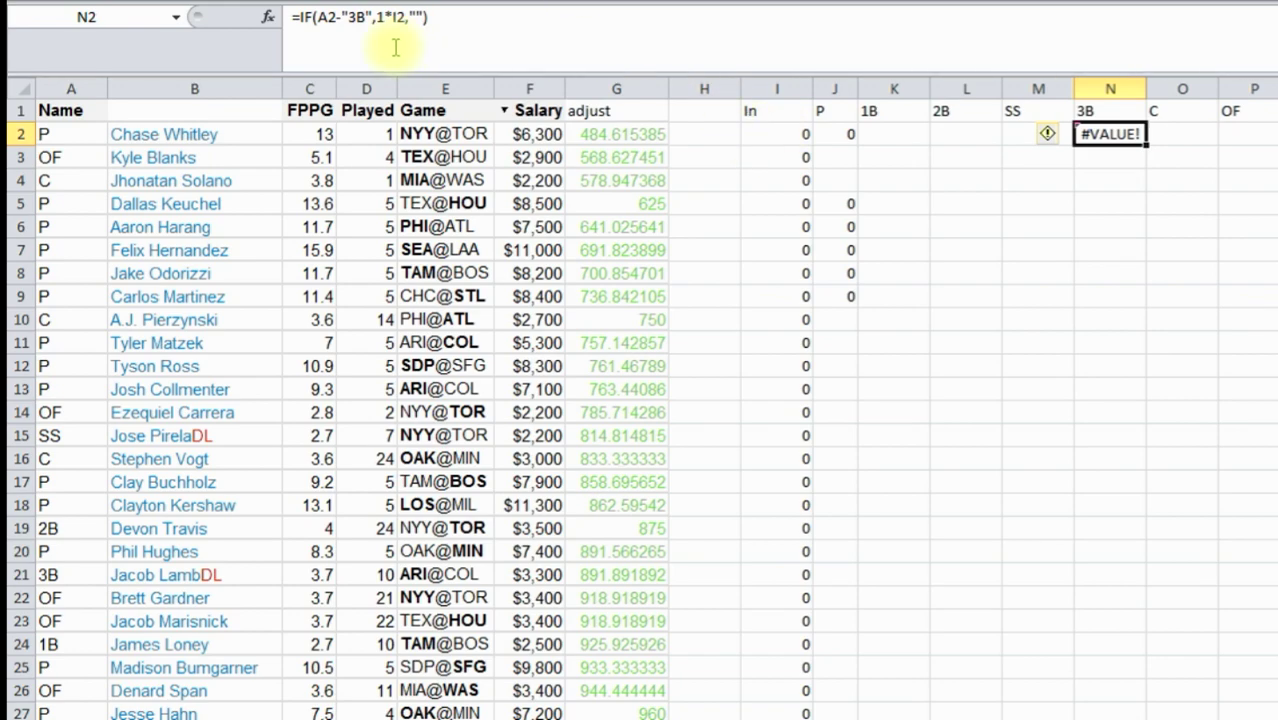
left_click(342, 19)
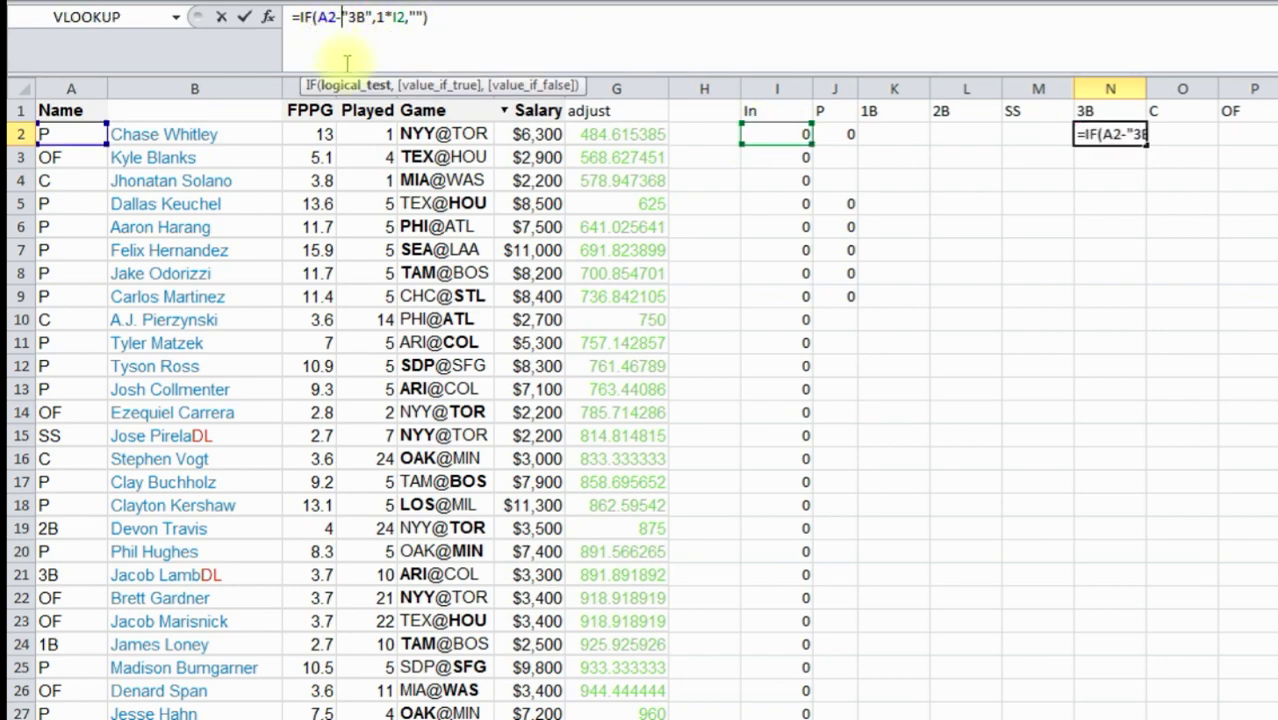
key("BackSpace")
type("=")
key("BackSpace")
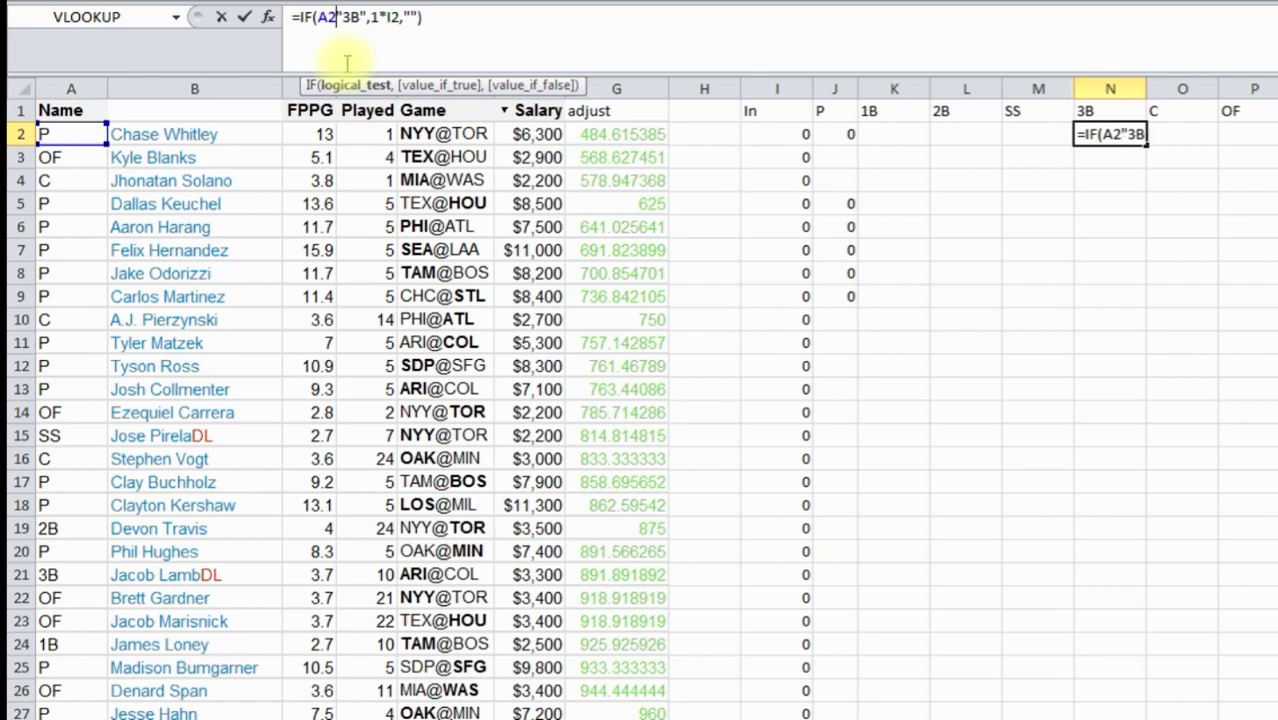
type("=")
key("Return")
key("Up")
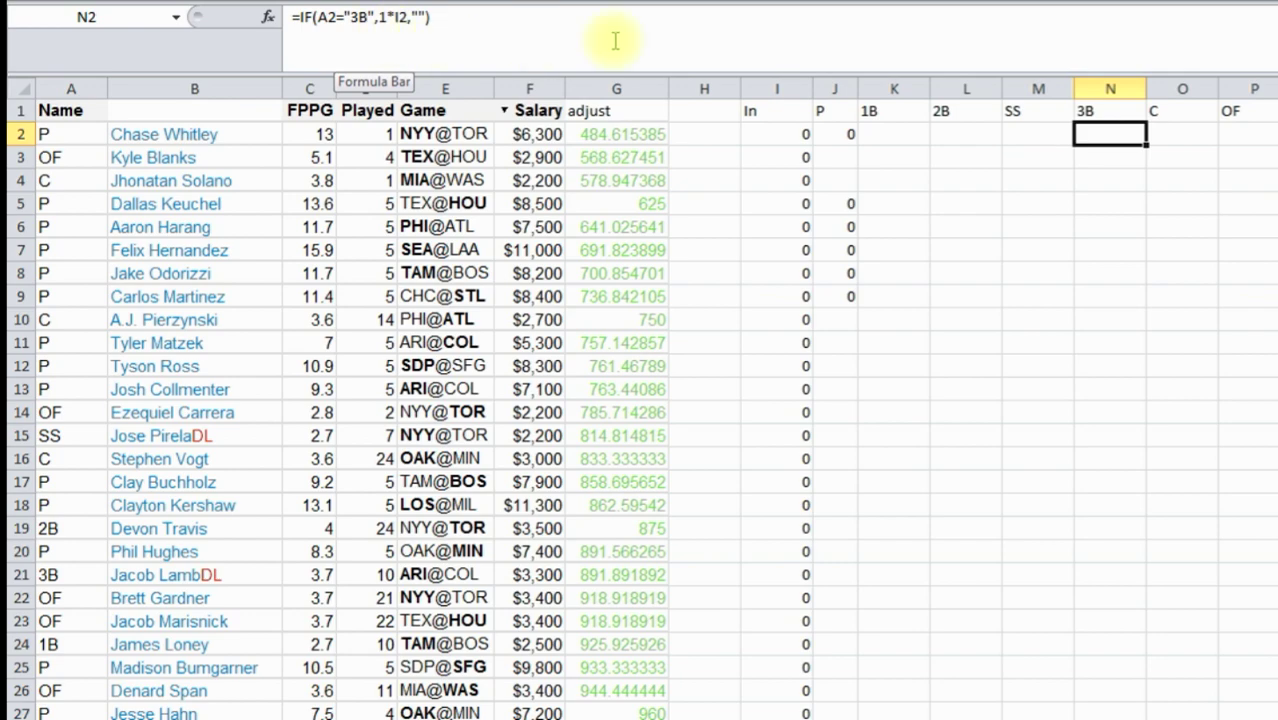
- Enter the formula =IF(A2="C",1*I2,"") in O2 under the C header
left_click(1181, 133)
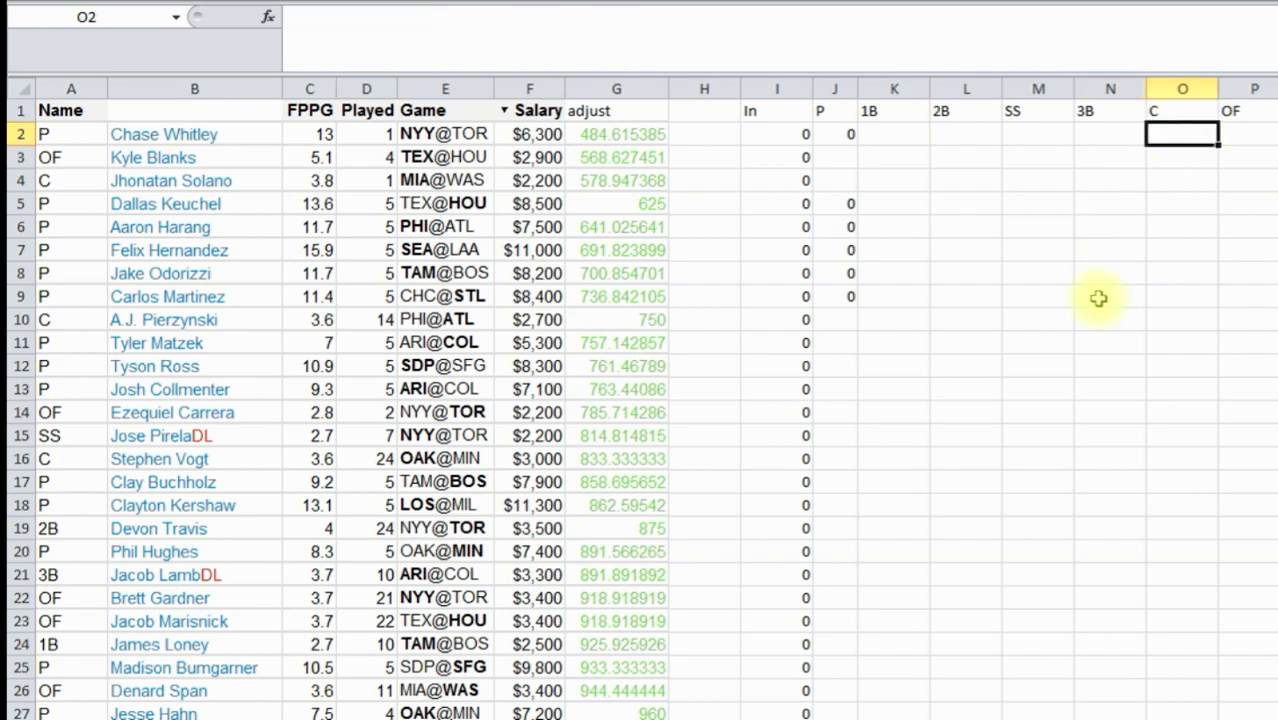
type("=if(")
key("Left")
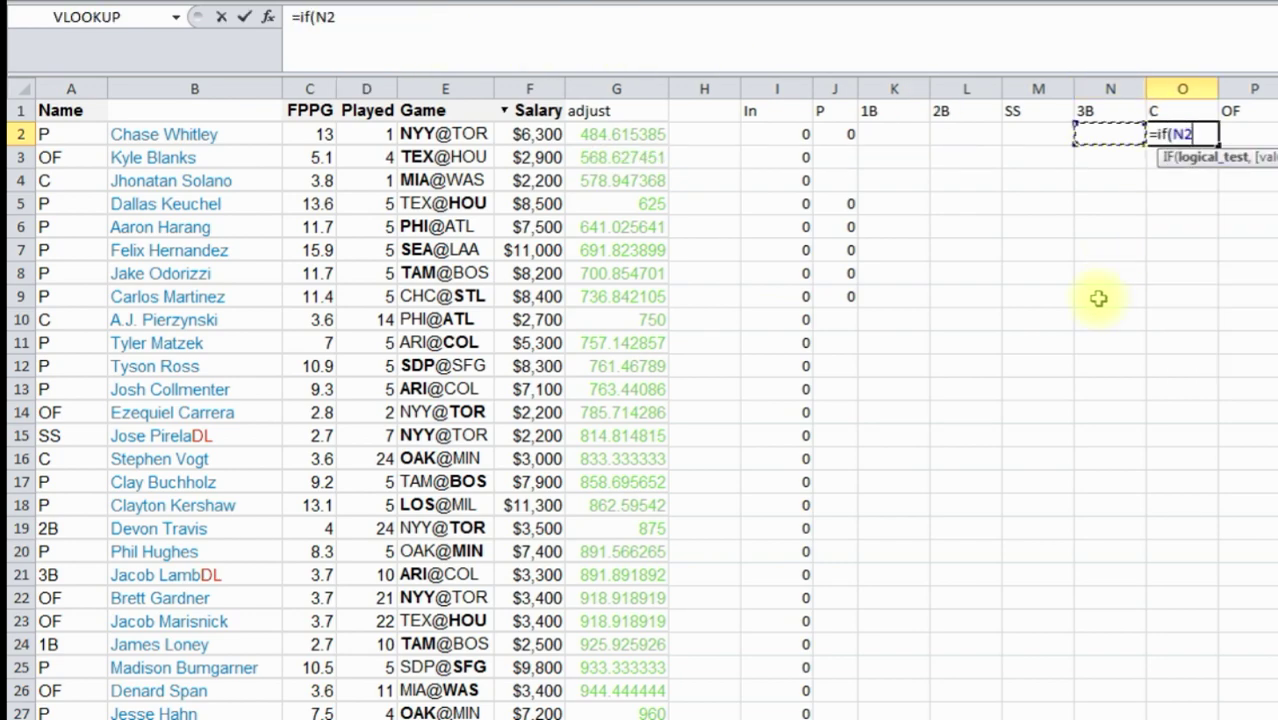
key("Left")
key("Left")
key("Left")
key("Left")
key("Left")
key("Left")
key("Left")
key("Left")
key("Left")
key("Left")
key("Left")
key("Left")
key("Left")
type("=")
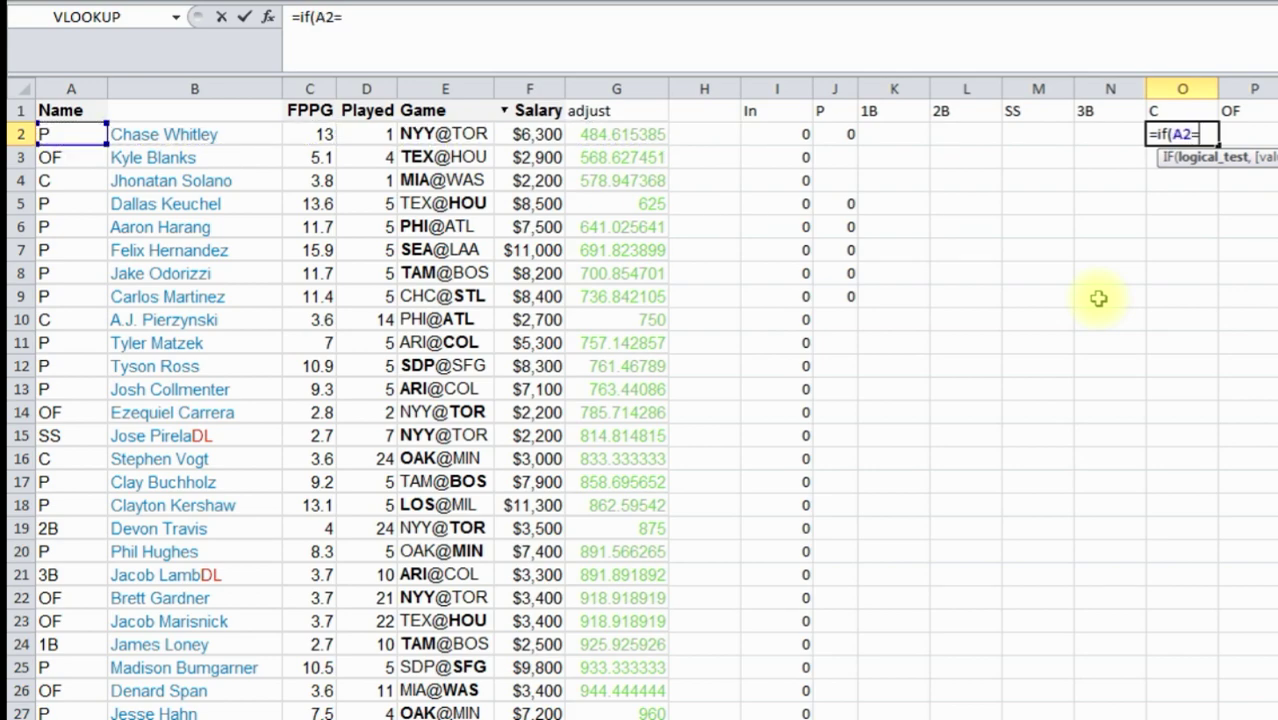
type("\"C\",")
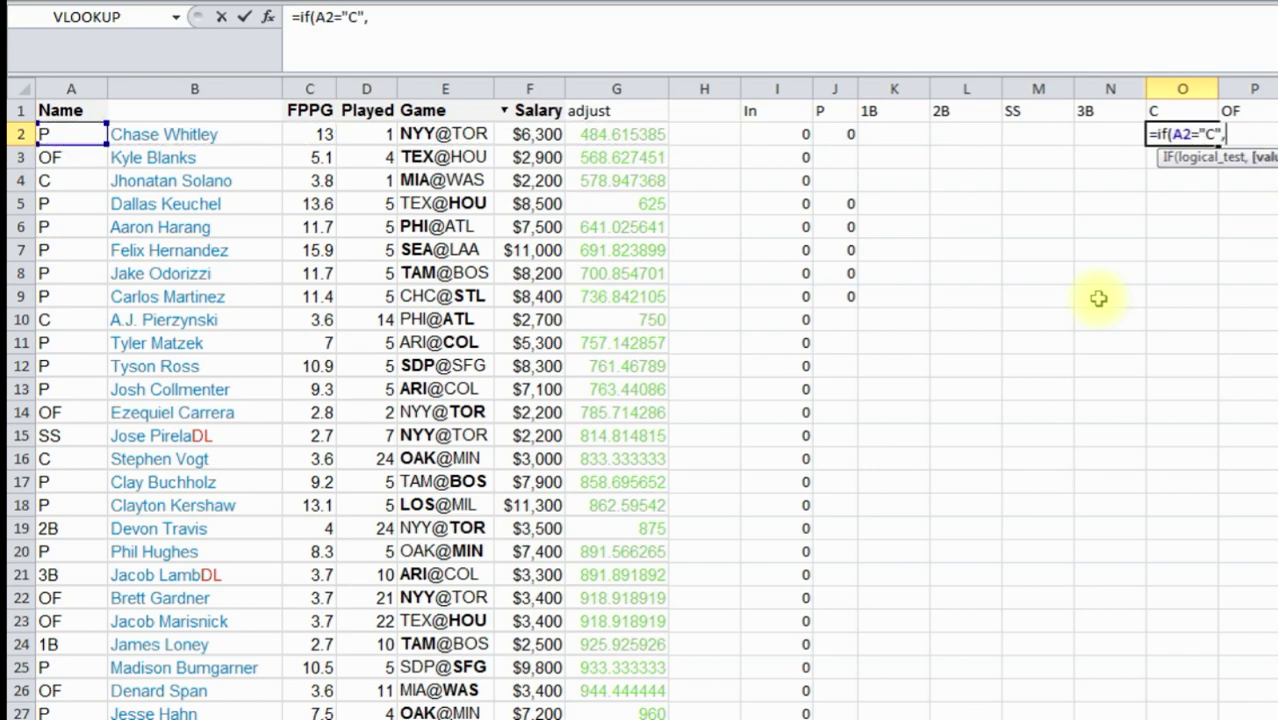
type("1*")
left_click(774, 133)
type(",")
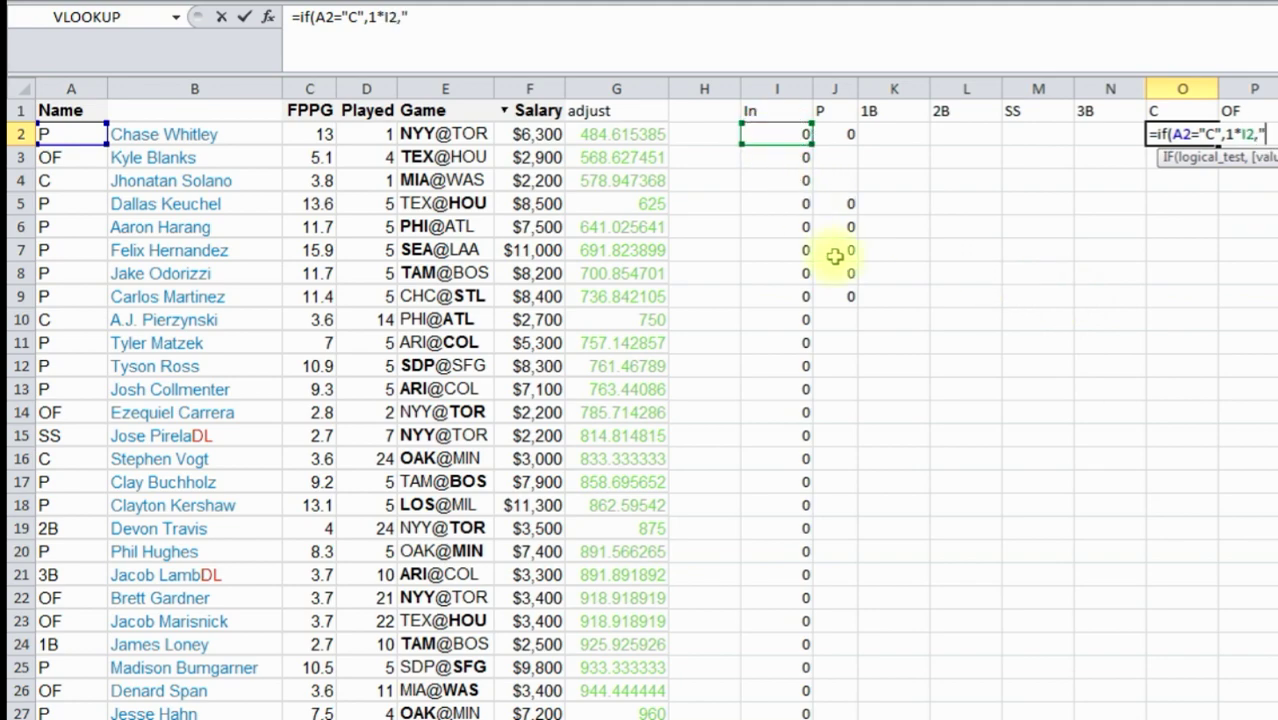
type("\"\")")
key("Return")
key("Up")
key("Right")
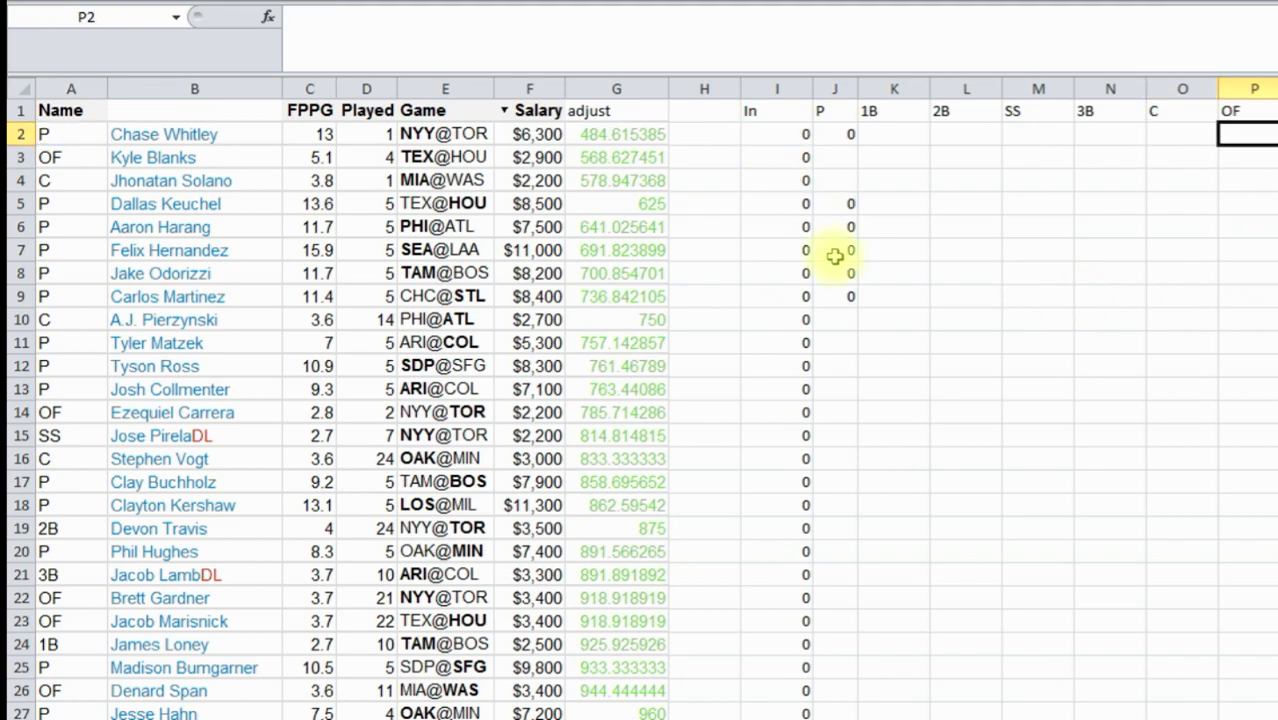
- Enter the formula =IF(A2="OF",1*I2,"") in P2 under the OF header
type("=if(")
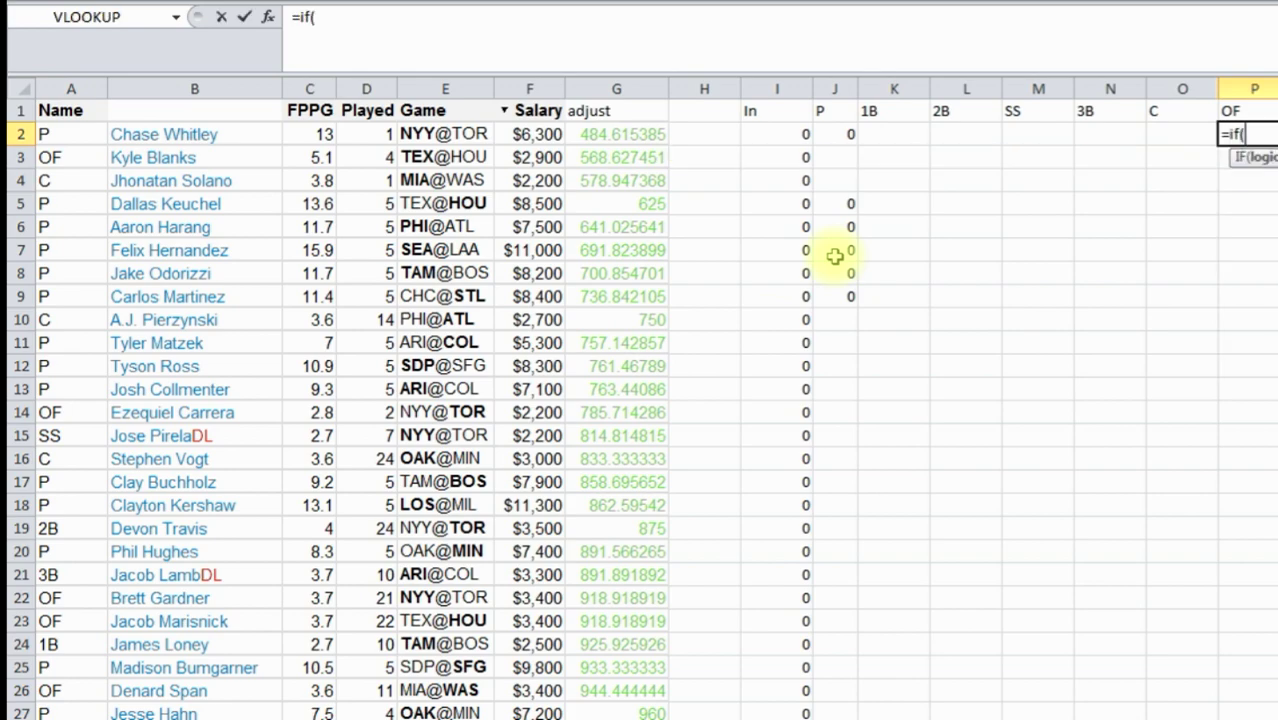
key("Left")
key("Left")
key("Left")
key("Left")
key("Left")
key("Left")
key("Left")
key("Left")
key("Left")
key("Left")
key("Left")
key("Left")
key("Left")
key("Left")
key("Left")
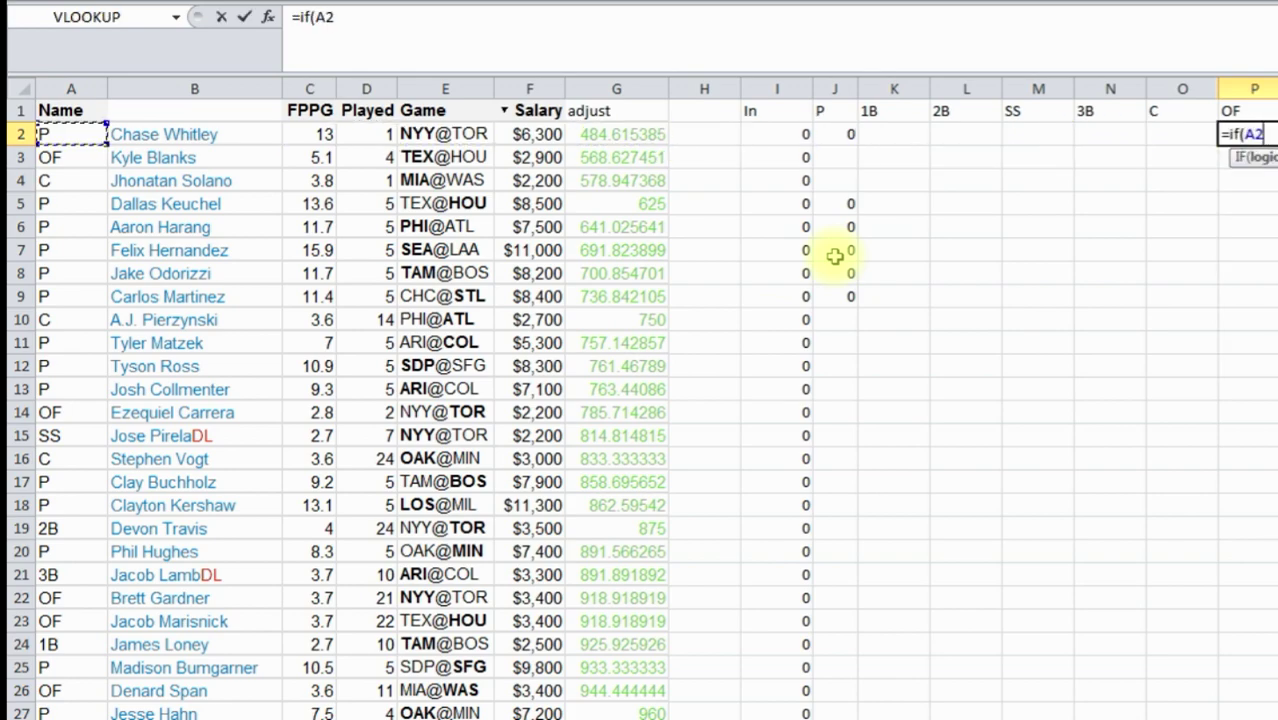
type("=\"OF\",1*")
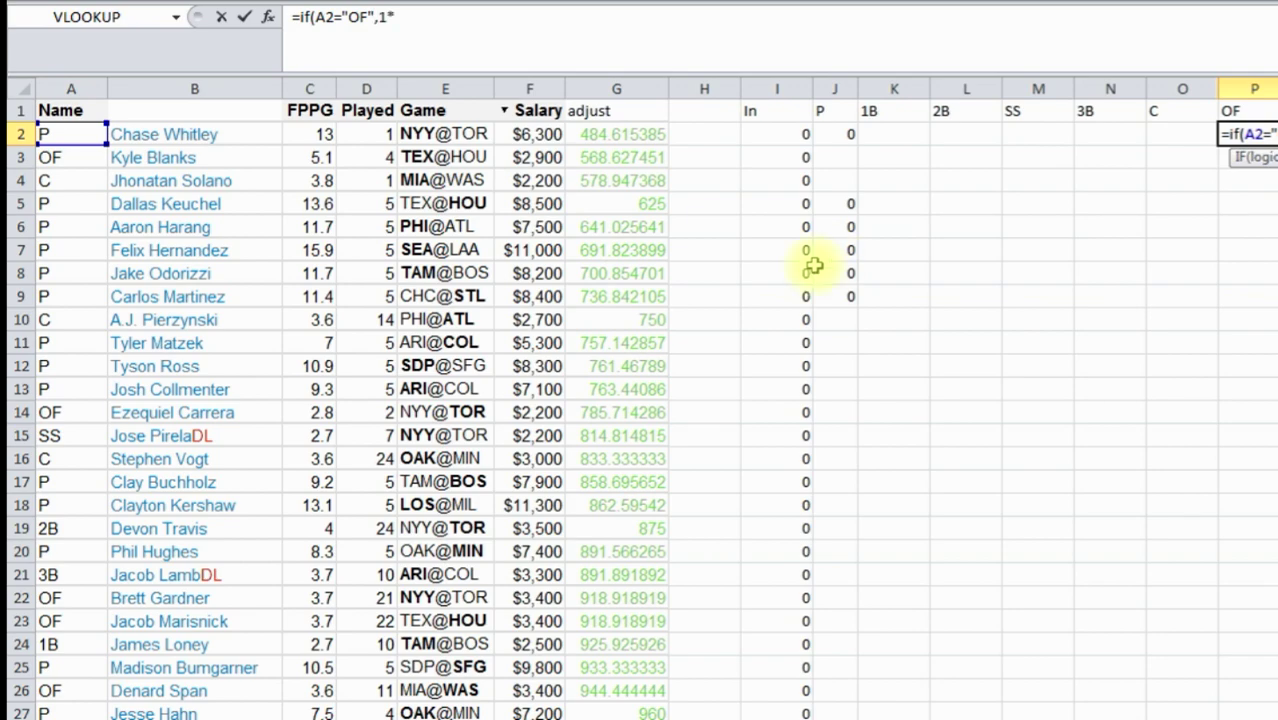
left_click(779, 137)
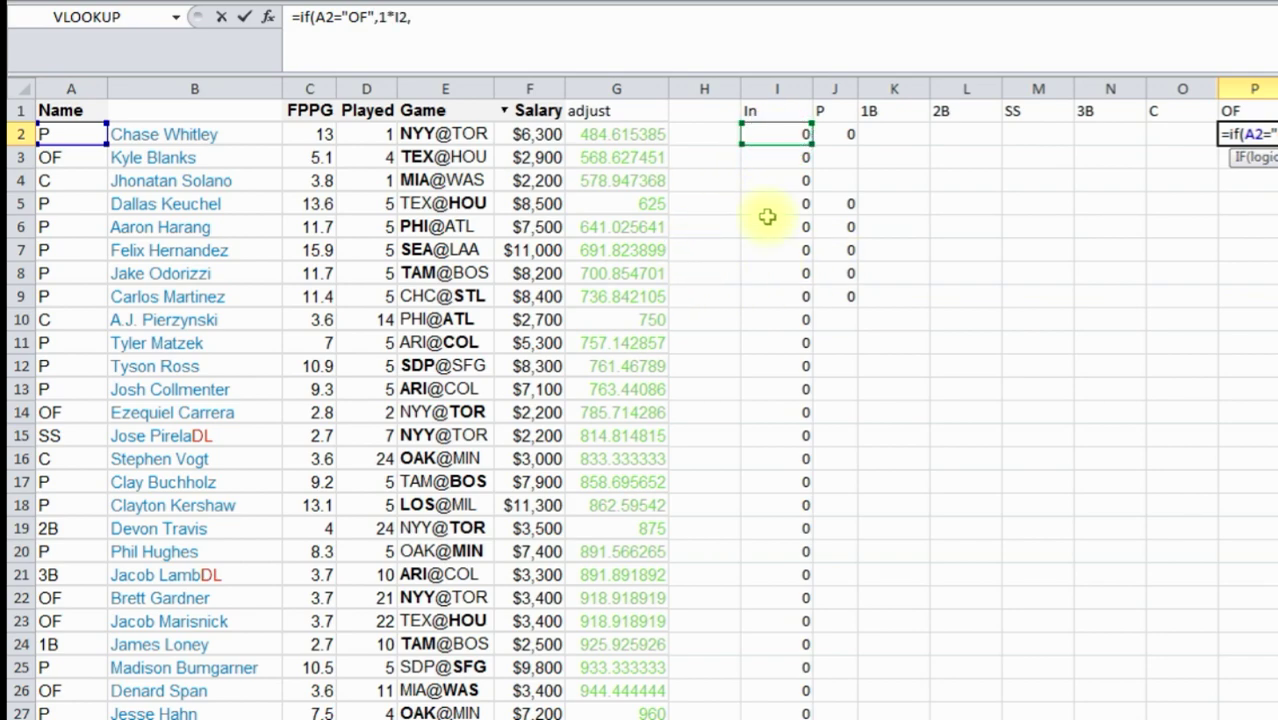
type(",\"\")")
key("Return")
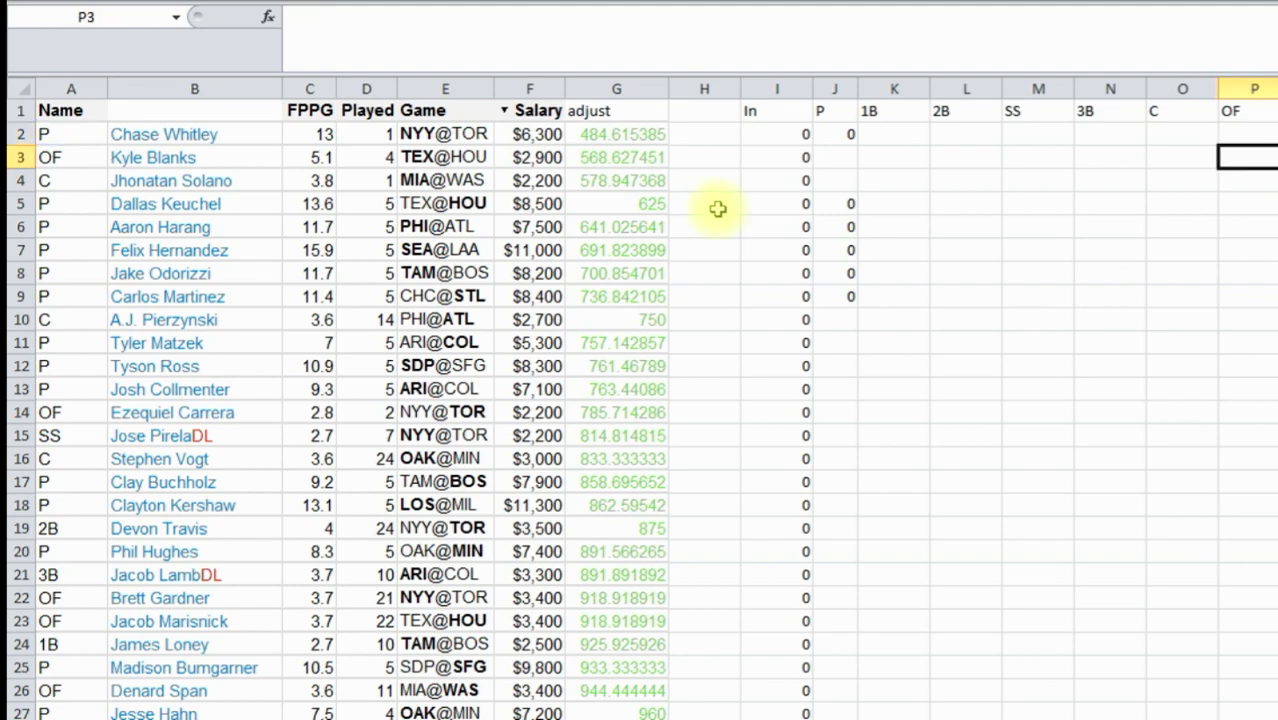
- Fill the position formulas in J2:P2 down through the last player row, 355
left_click_drag(848, 134, 1272, 140)
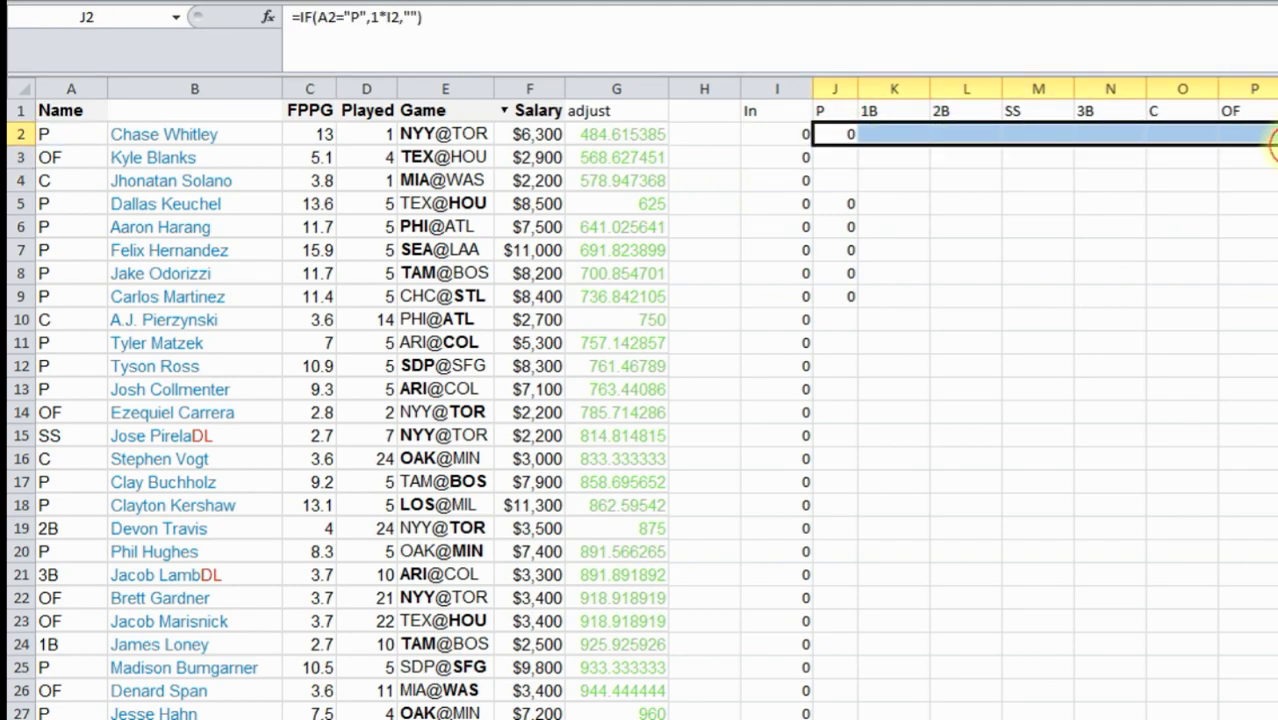
left_click_drag(1272, 142, 1268, 702)
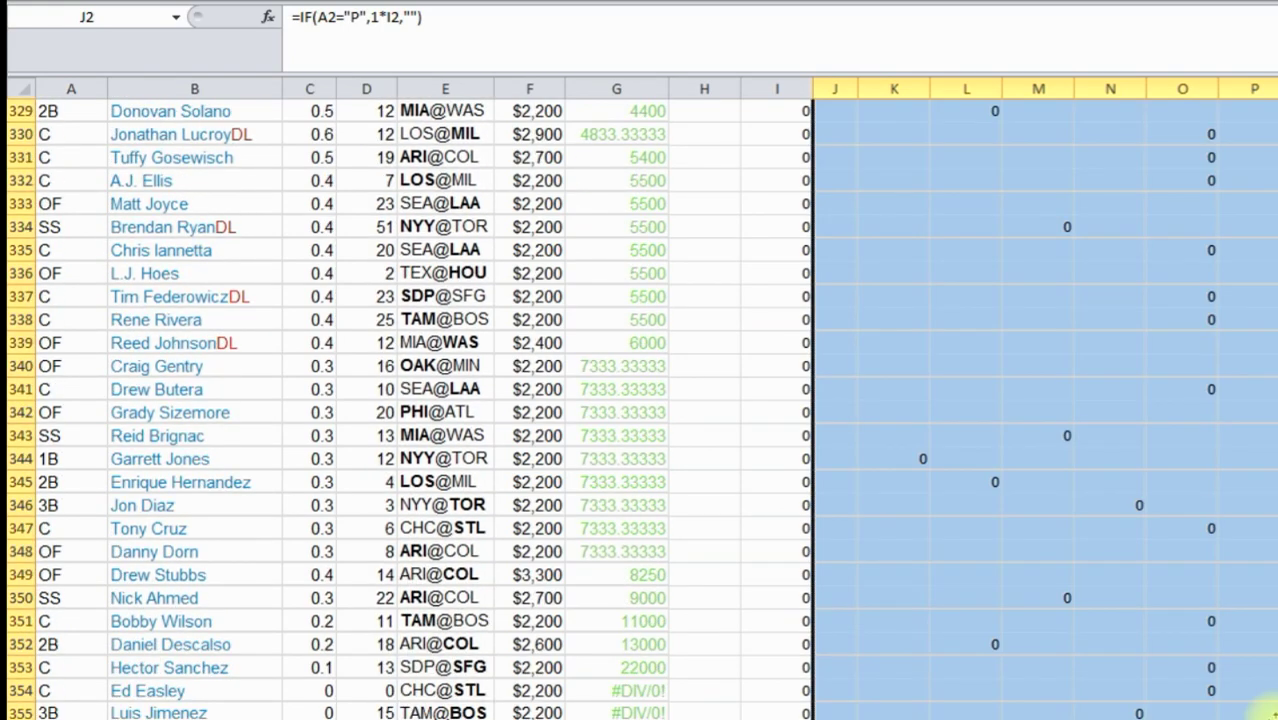
left_click(1238, 572)
scroll(640, 400, "up", 20)
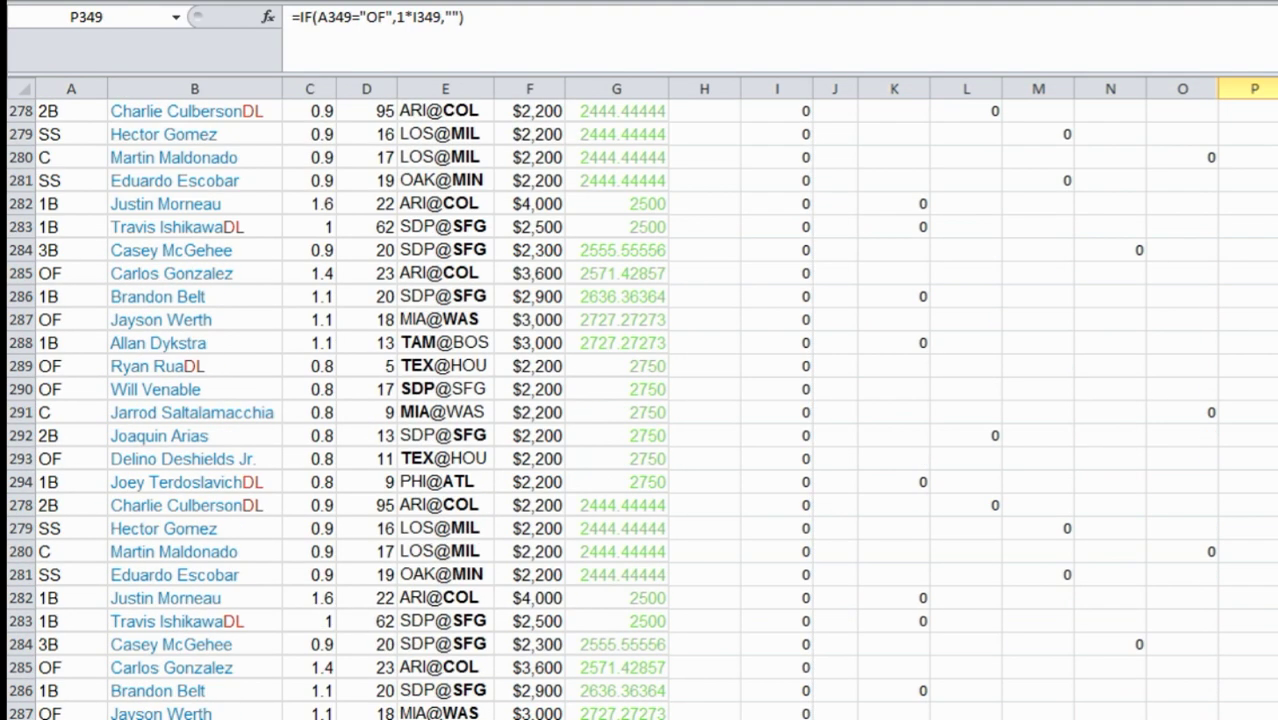
- Check the copied IF formulas in several position columns near the start of the player list
left_click(1071, 113)
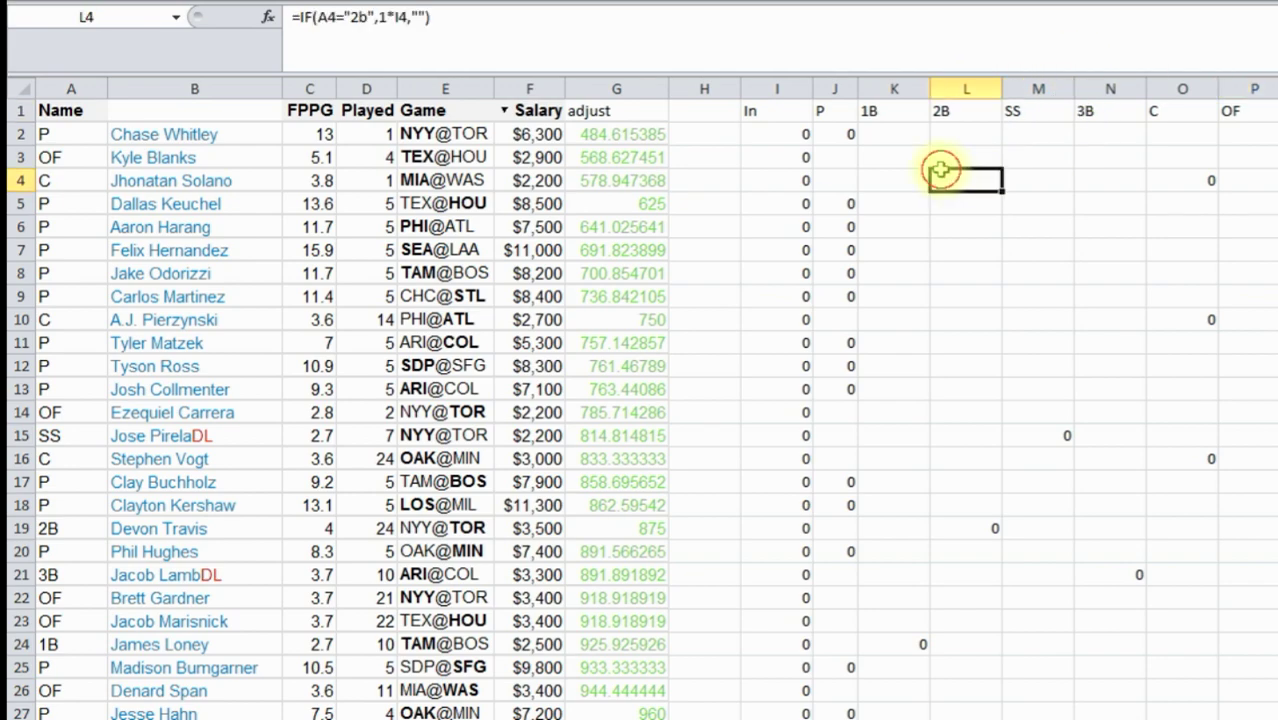
left_click(1022, 130)
left_click(1240, 154)
left_click(1102, 150)
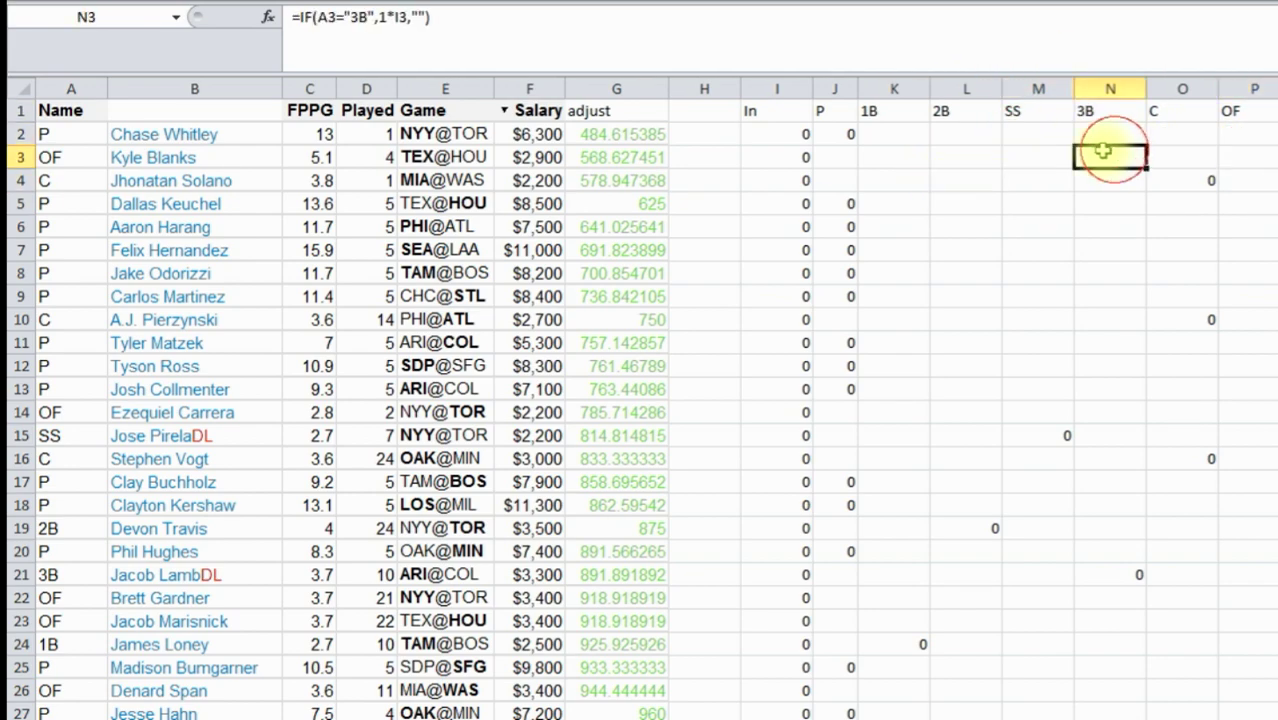
left_click(905, 158)
left_click(845, 250)
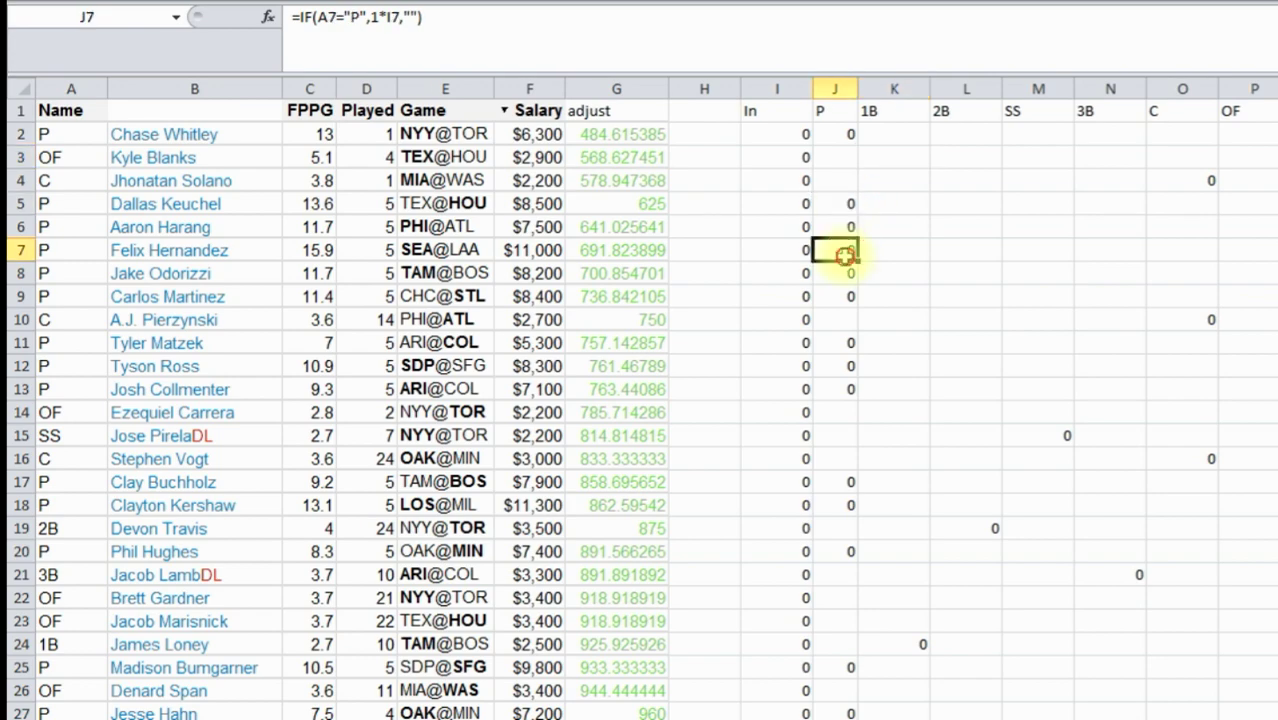
- Enter the label players in R1 with the value 9 in S1, and narrow column S
left_click(1193, 320)
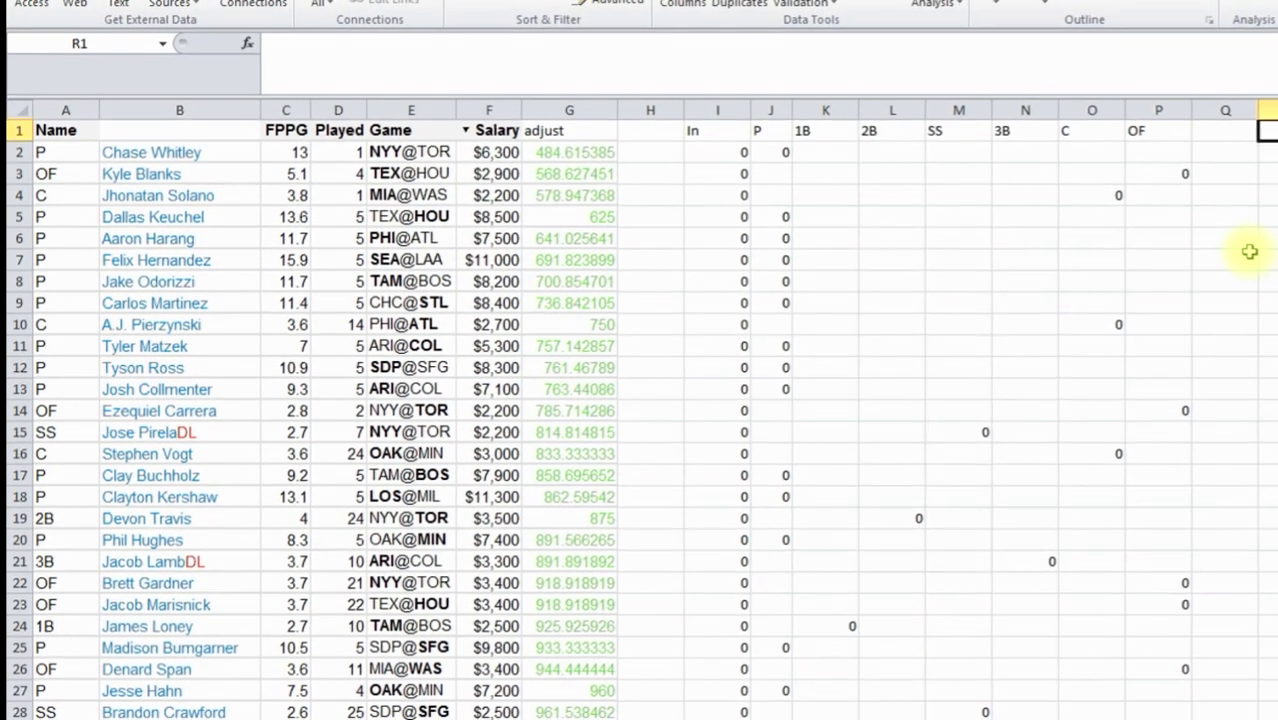
type("players")
key("Tab")
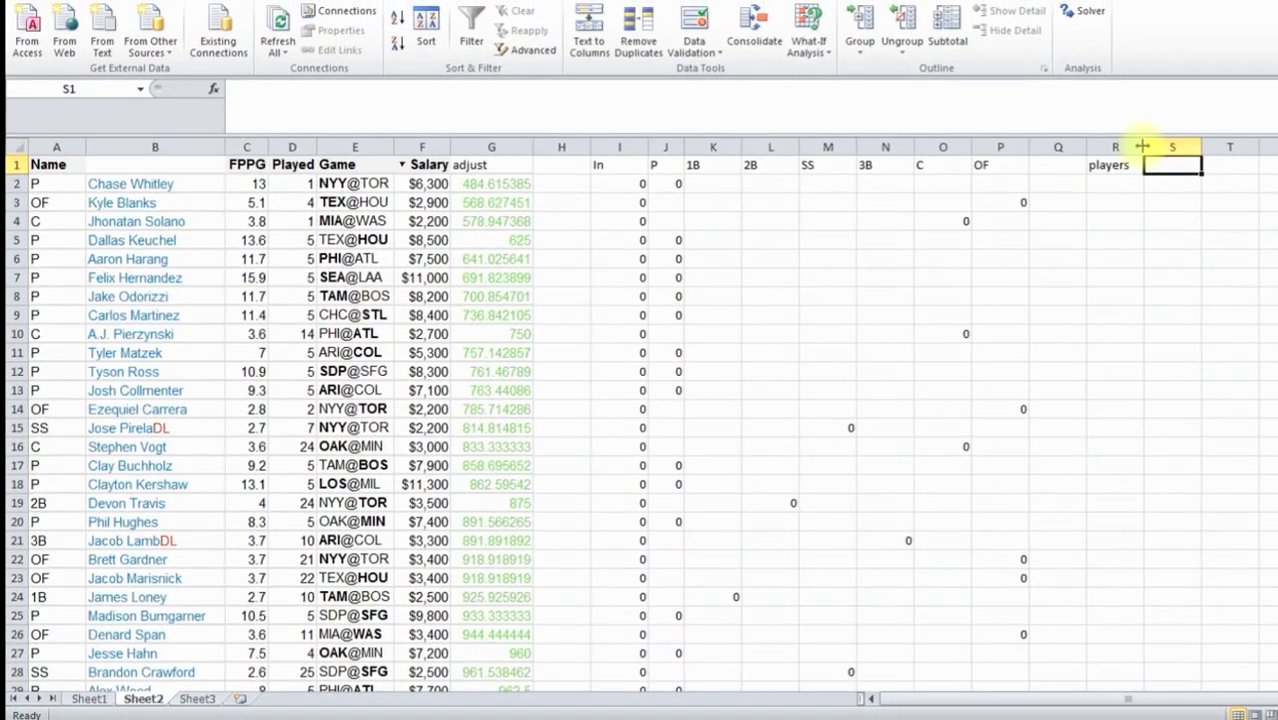
type("9")
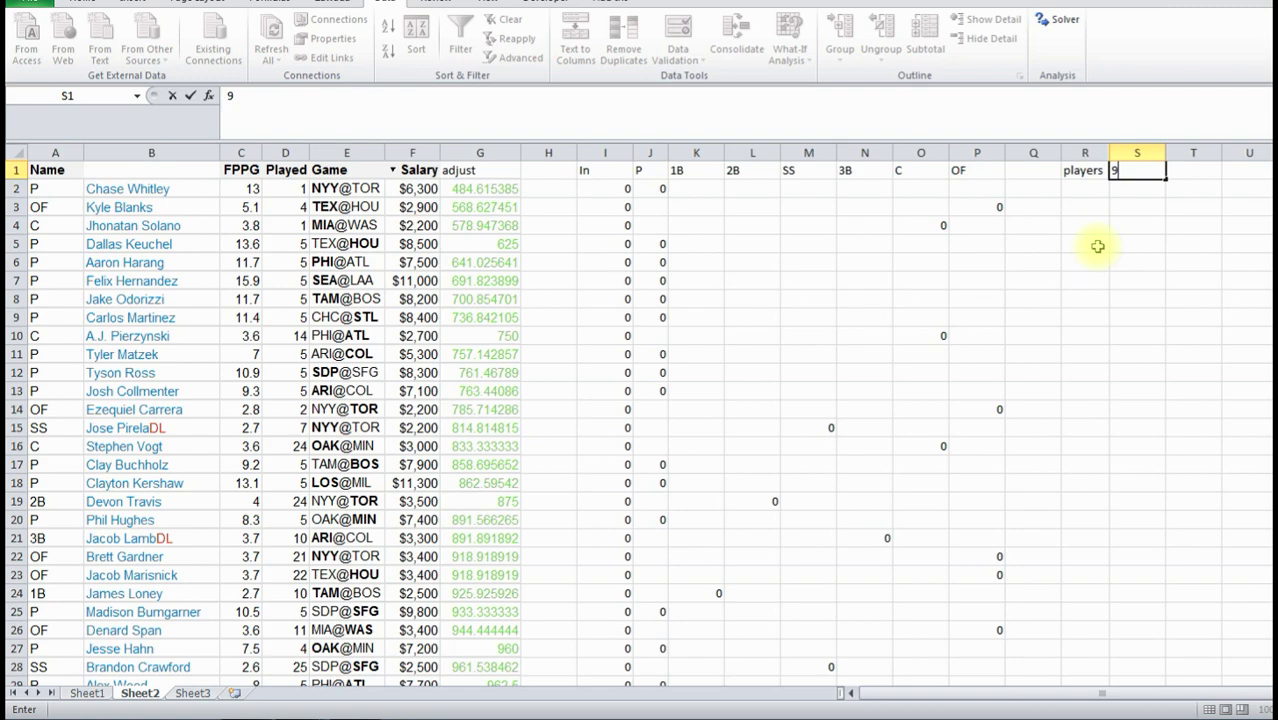
left_click(1100, 201)
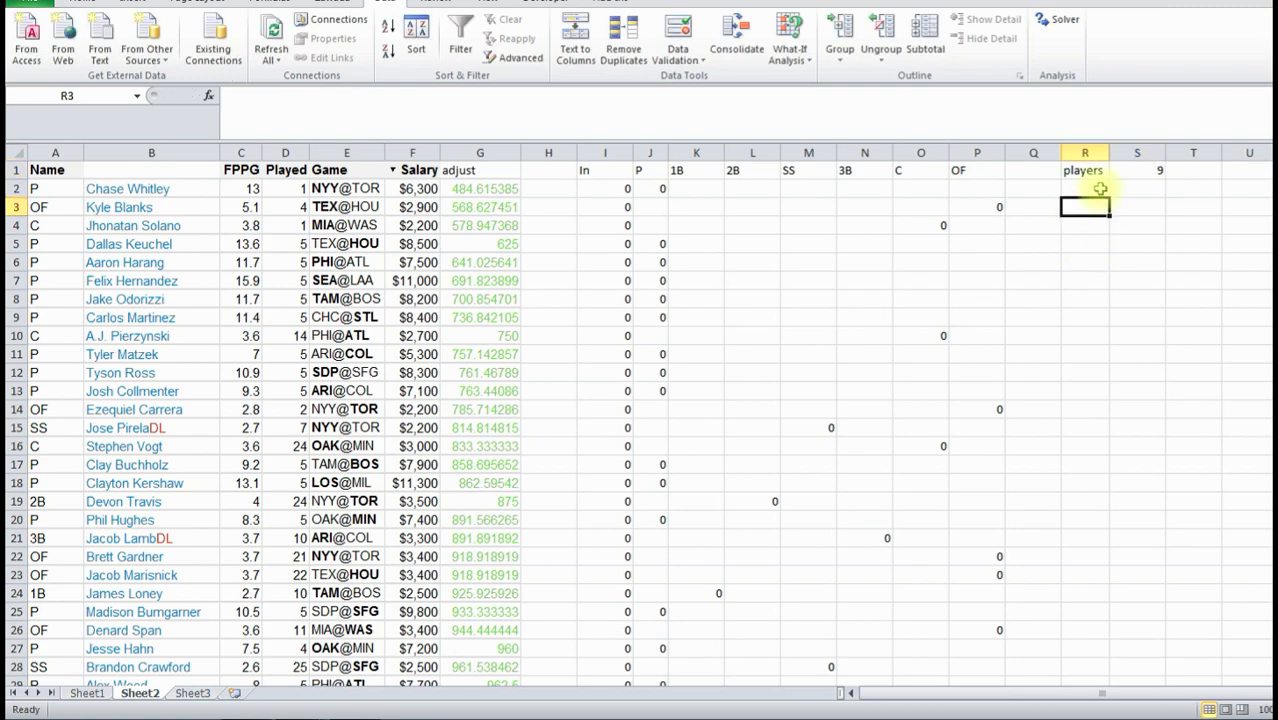
left_click_drag(1163, 155, 1148, 160)
- Enter the formula =SUM(I2:I355) in T1 to count the players marked in the In column
left_click(1178, 170)
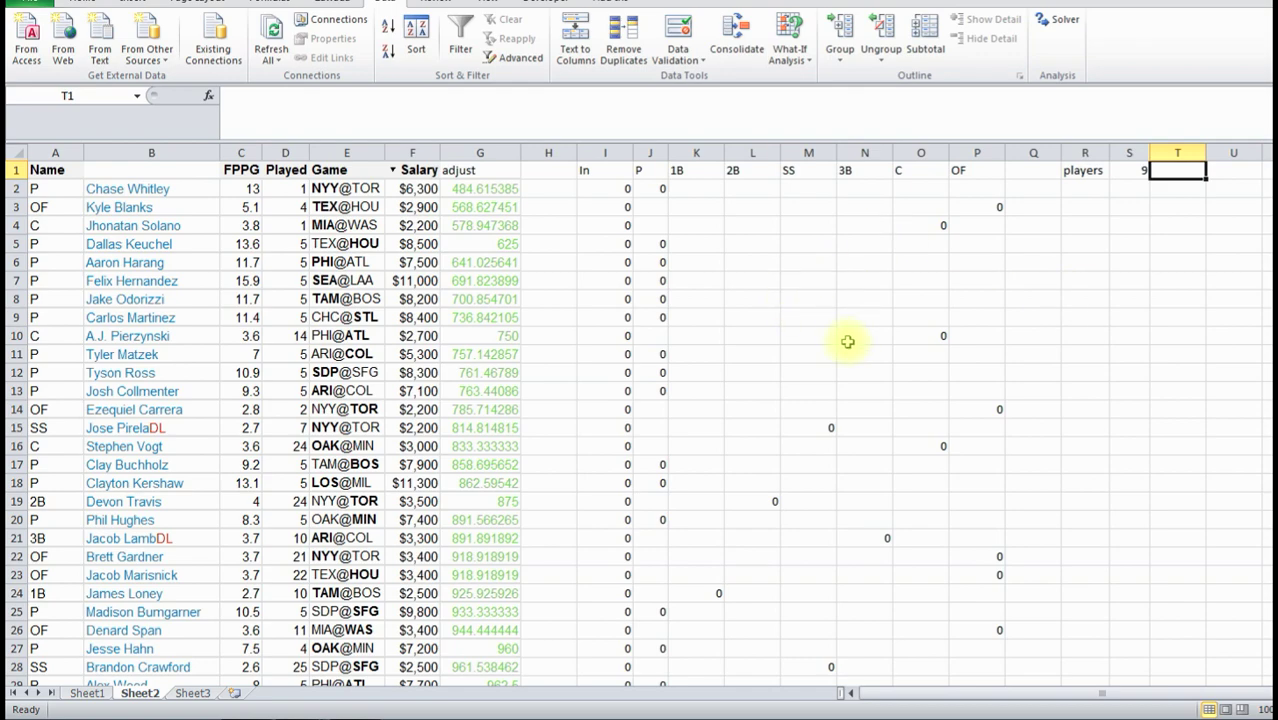
type("=")
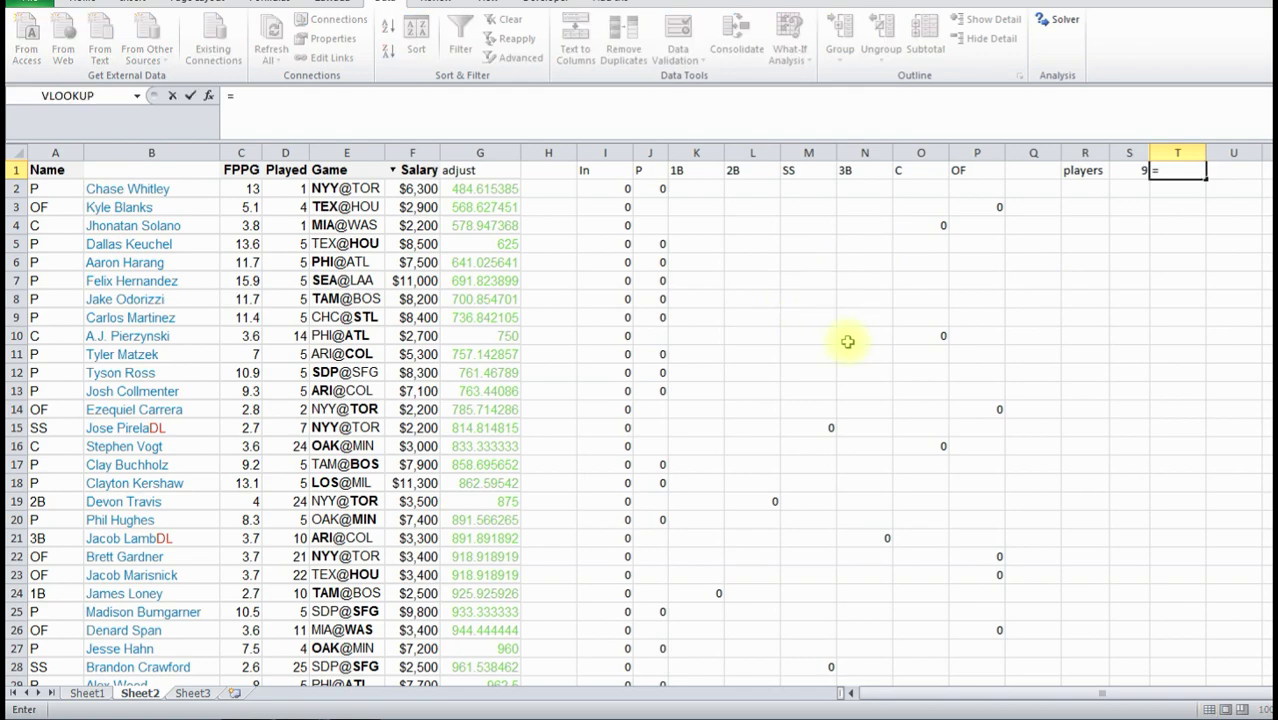
type("sum(")
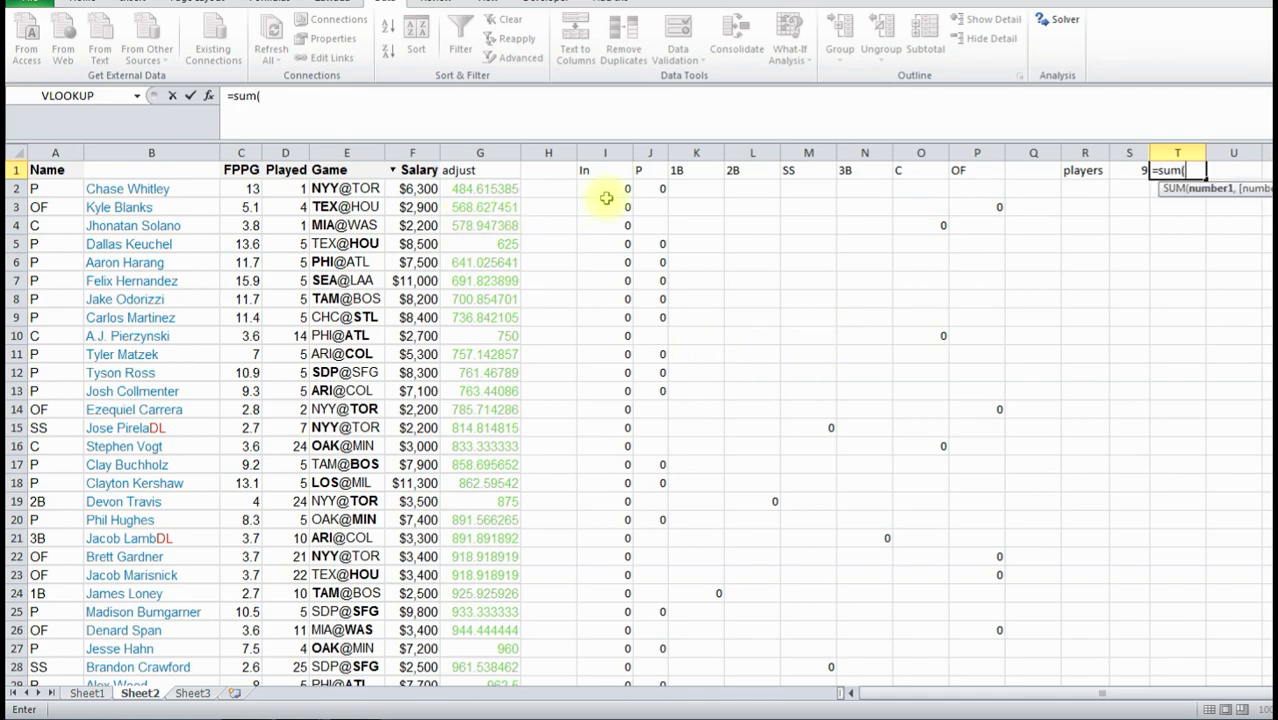
left_click_drag(605, 183, 606, 649)
key("Escape")
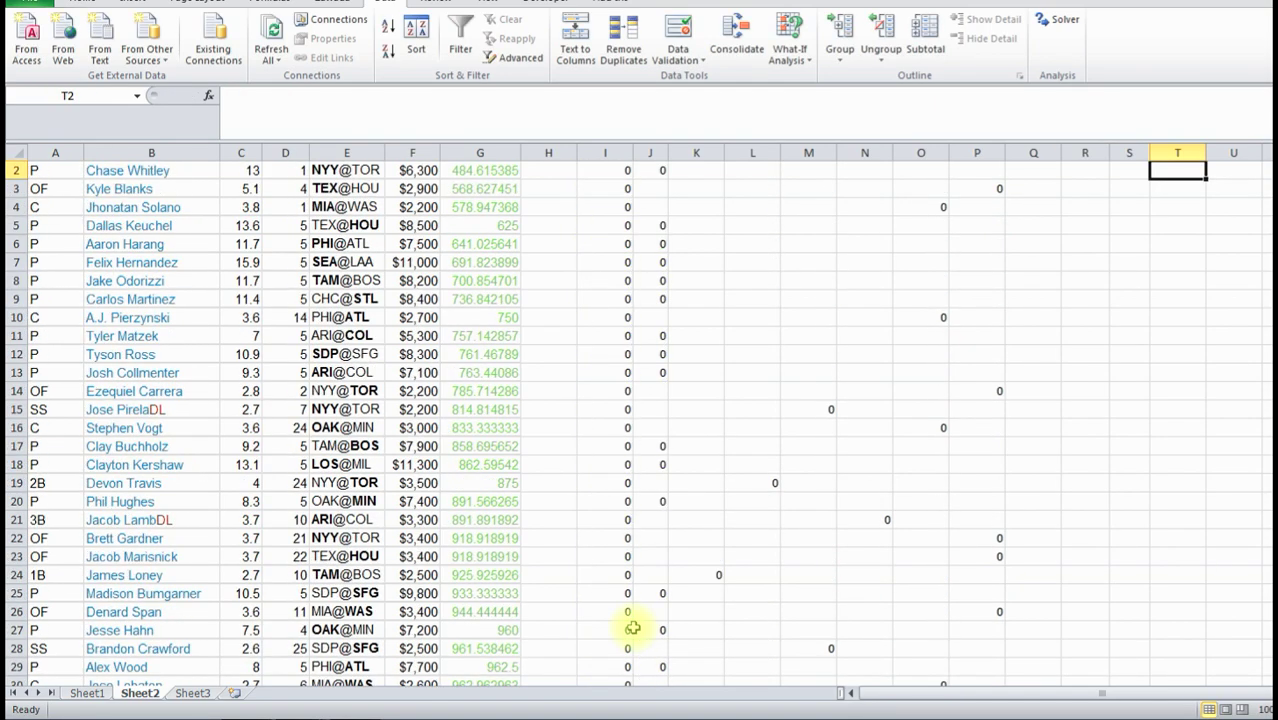
key("Up")
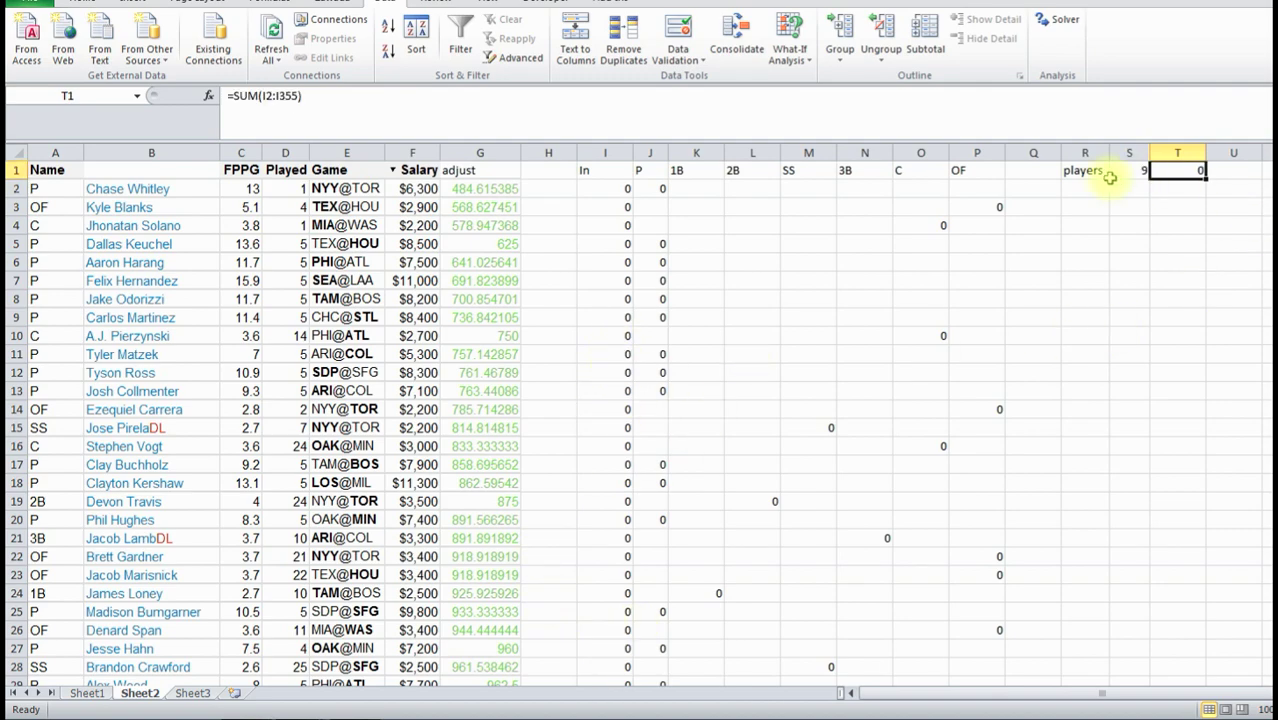
- Enter the label salary in R2 and the salary cap 35000 in S2
left_click(1082, 189)
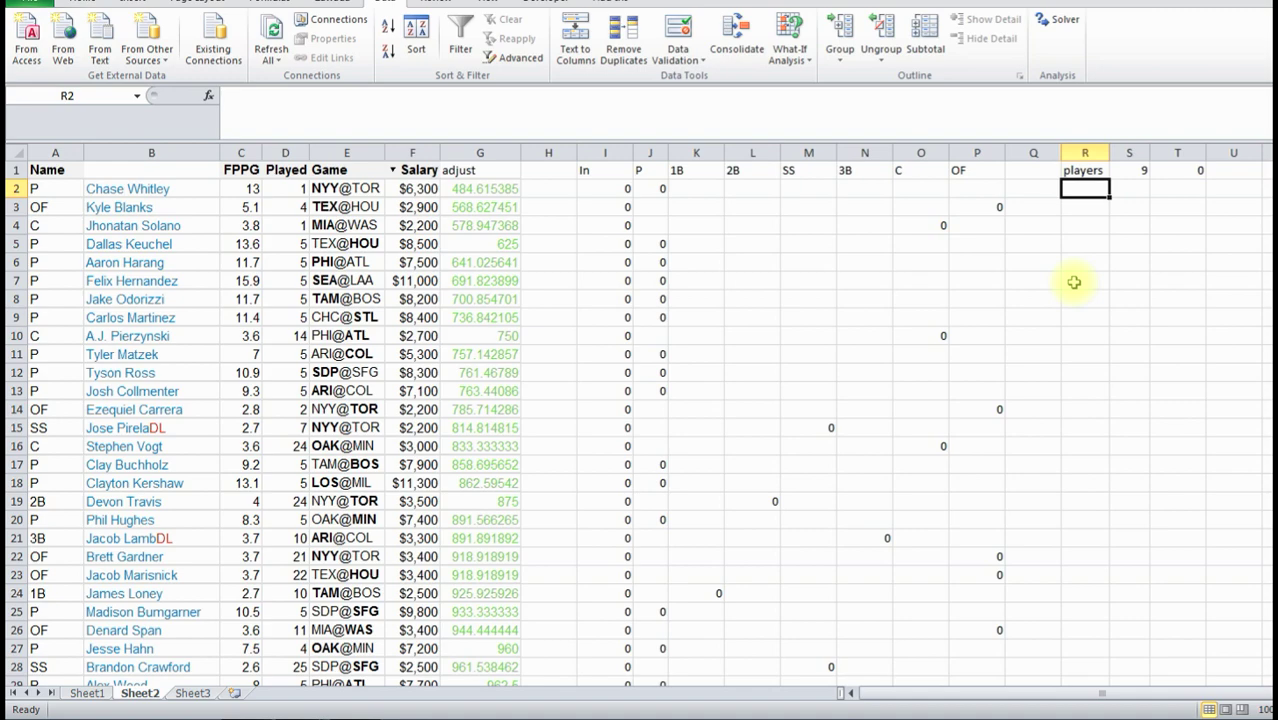
type("salary")
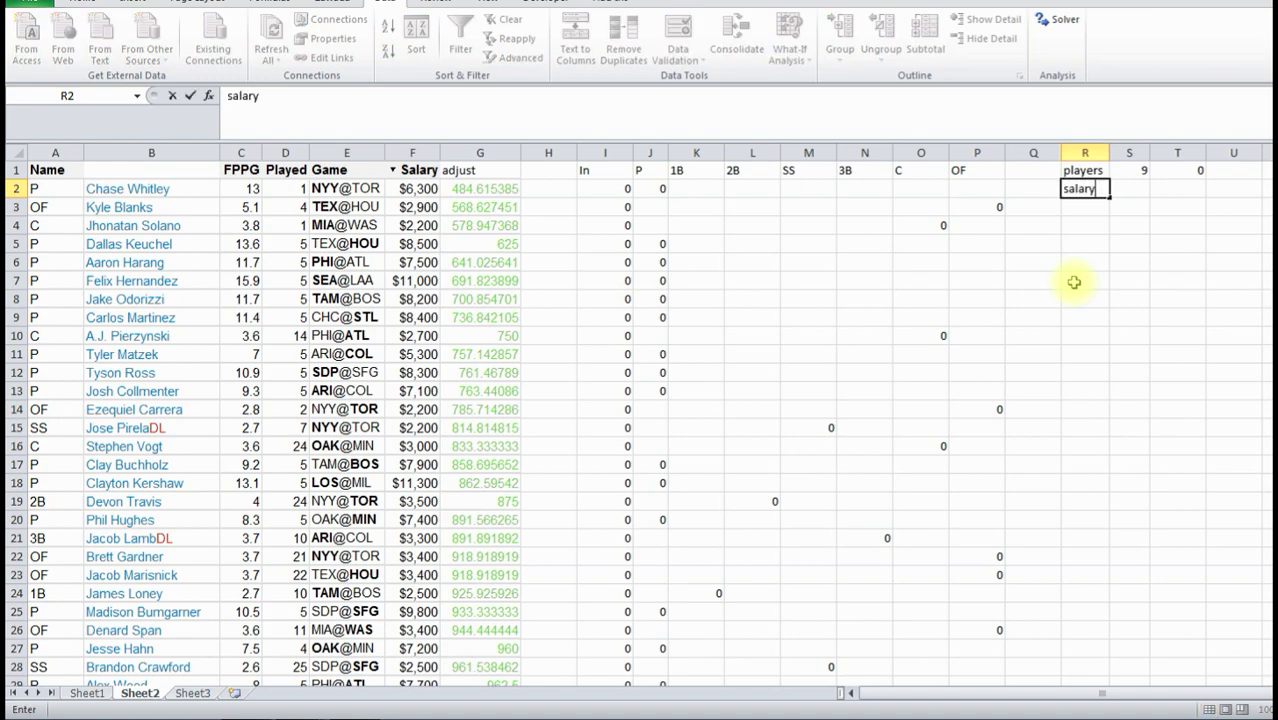
key("Tab")
type("3")
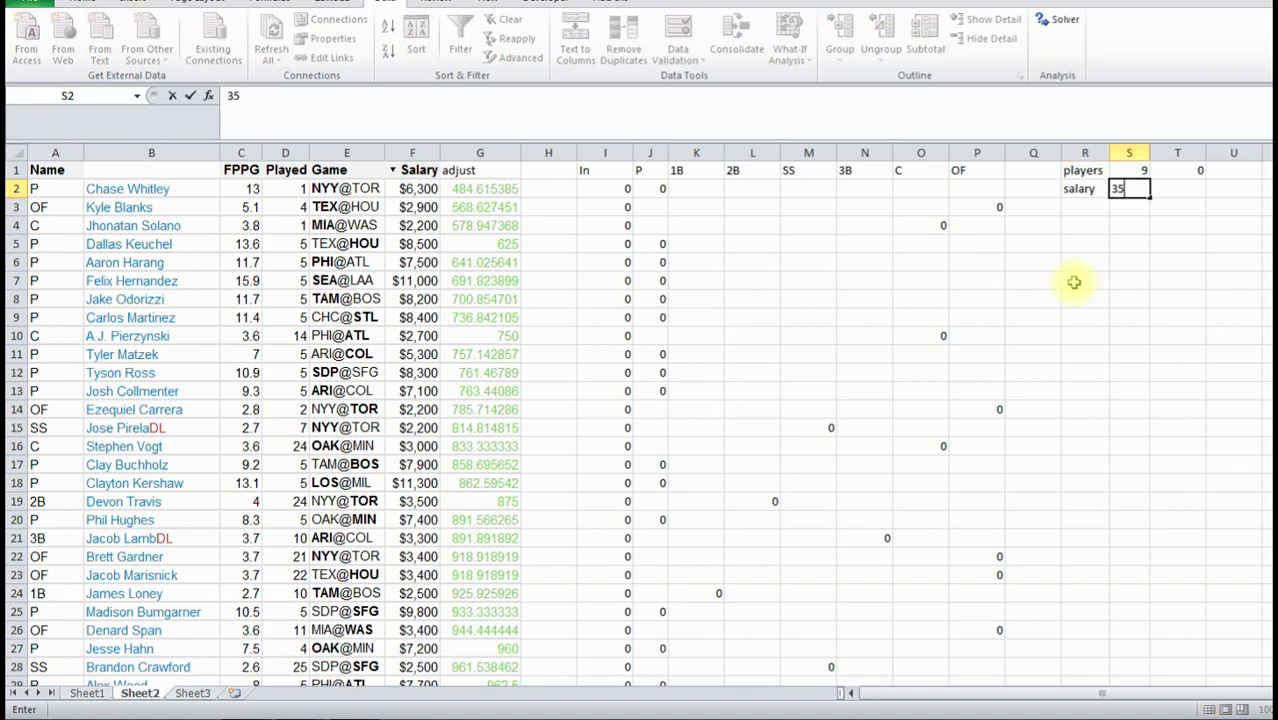
type("5000")
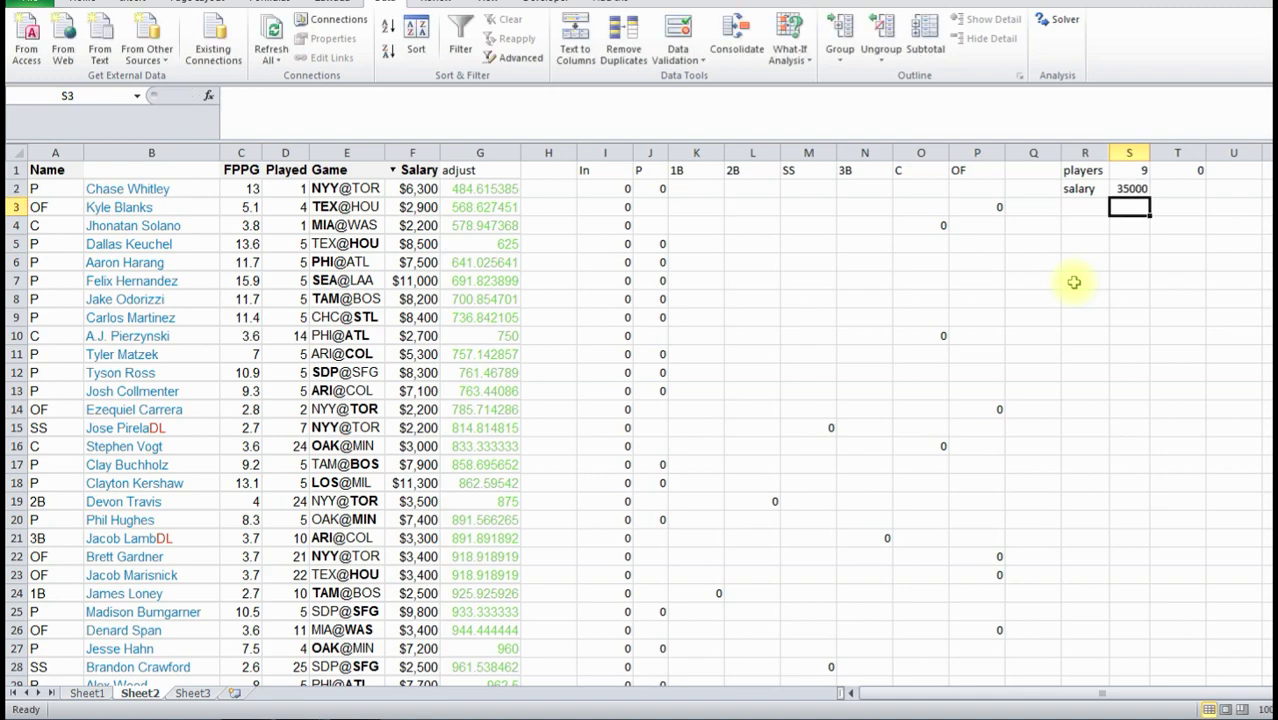
- Enter the formula =SUMPRODUCT(I2:I355,F2:F355) in T2 to total the salaries of the chosen players
key("Tab")
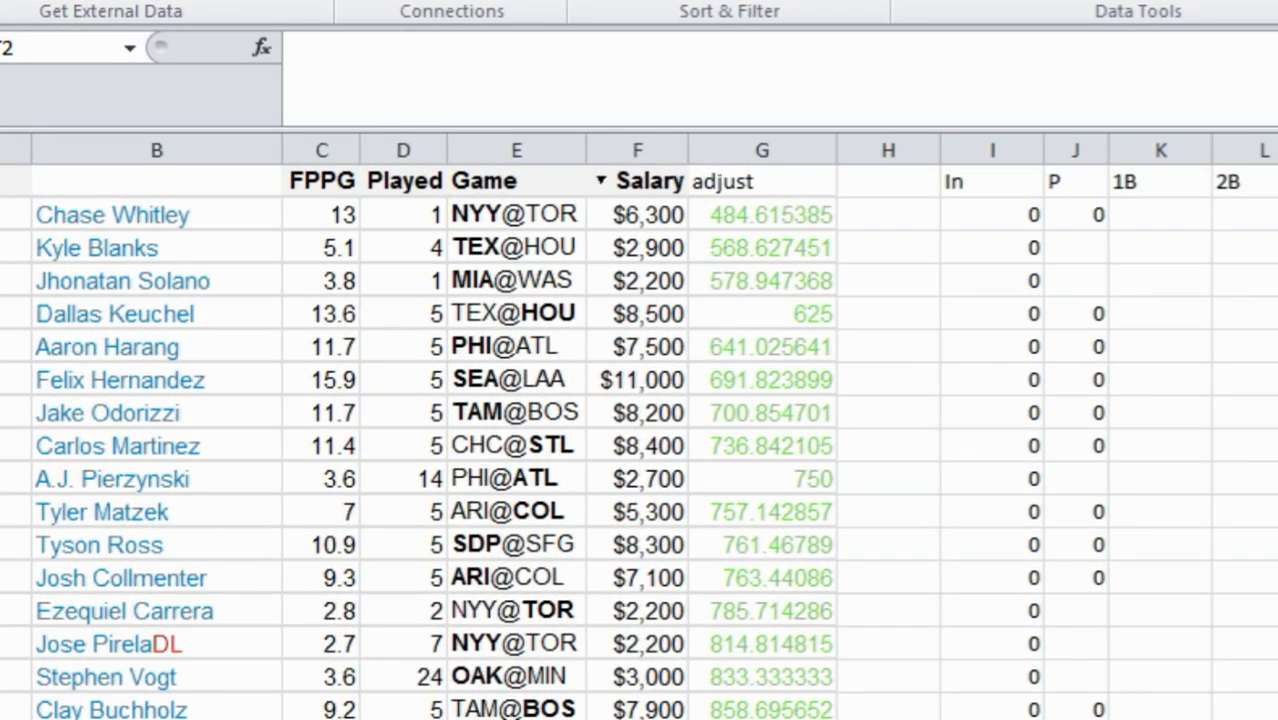
type("=sumproduct(")
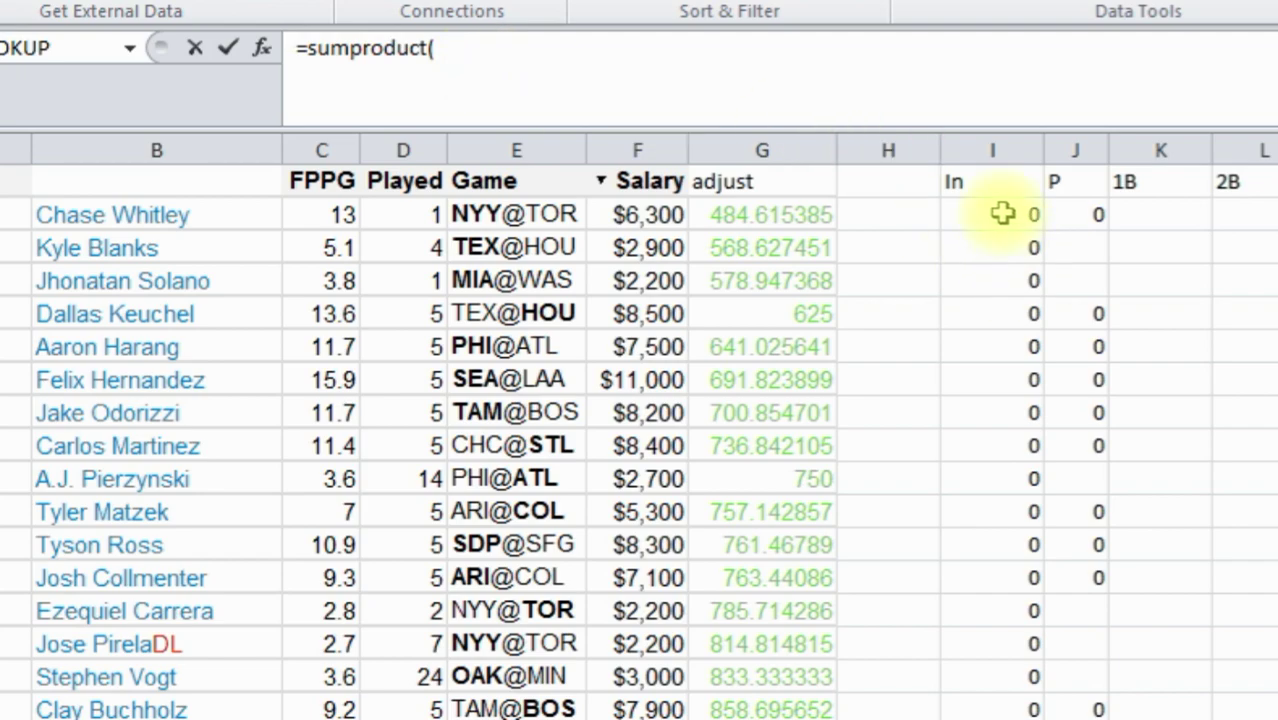
left_click_drag(998, 214, 995, 719)
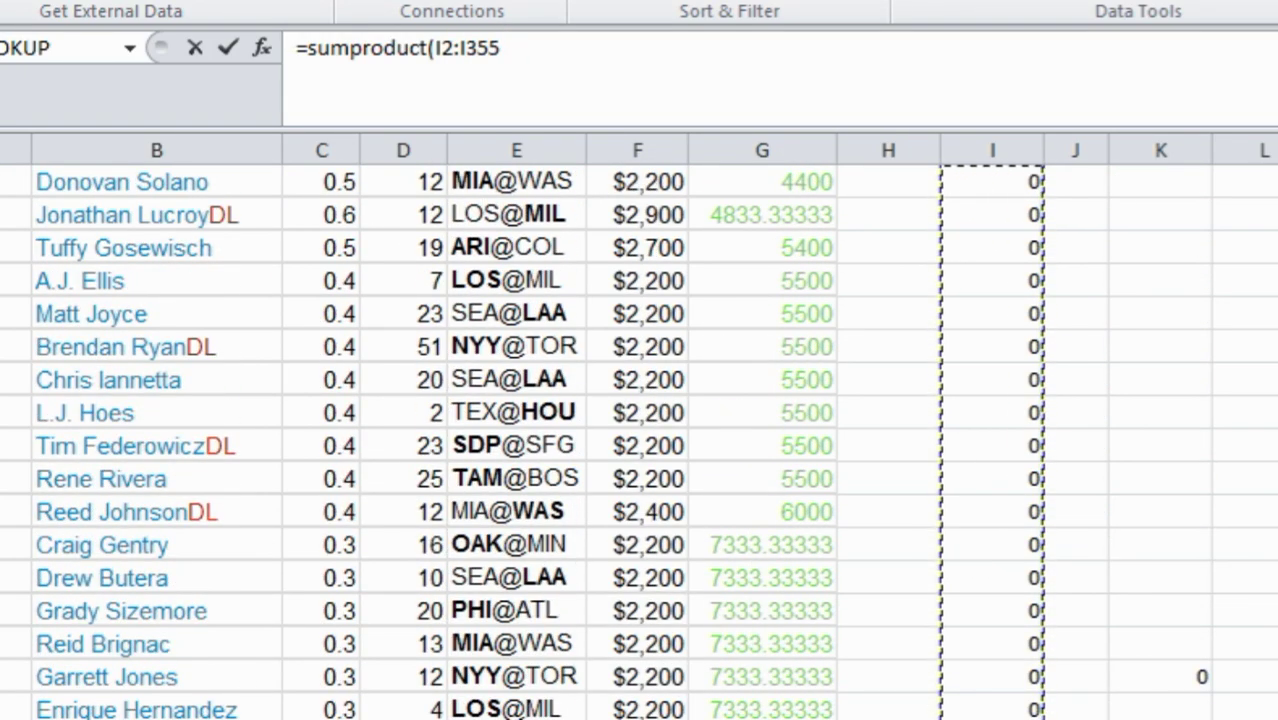
left_click(566, 48)
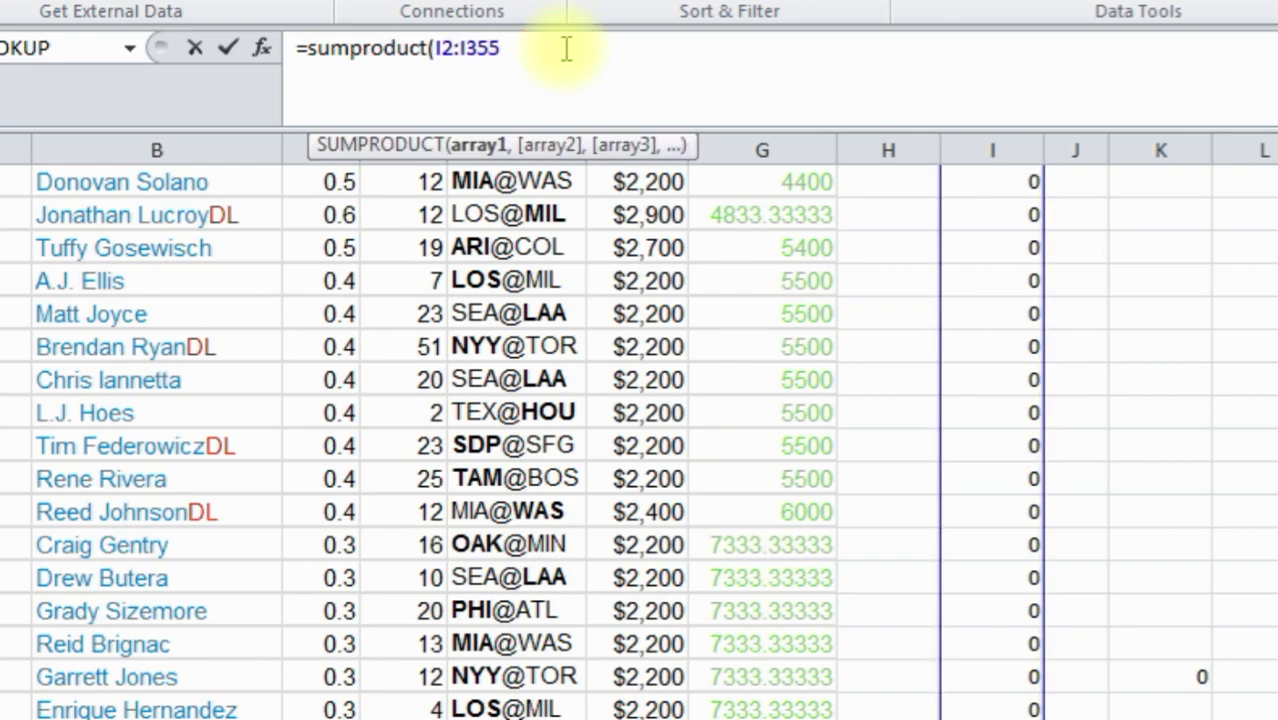
type(",")
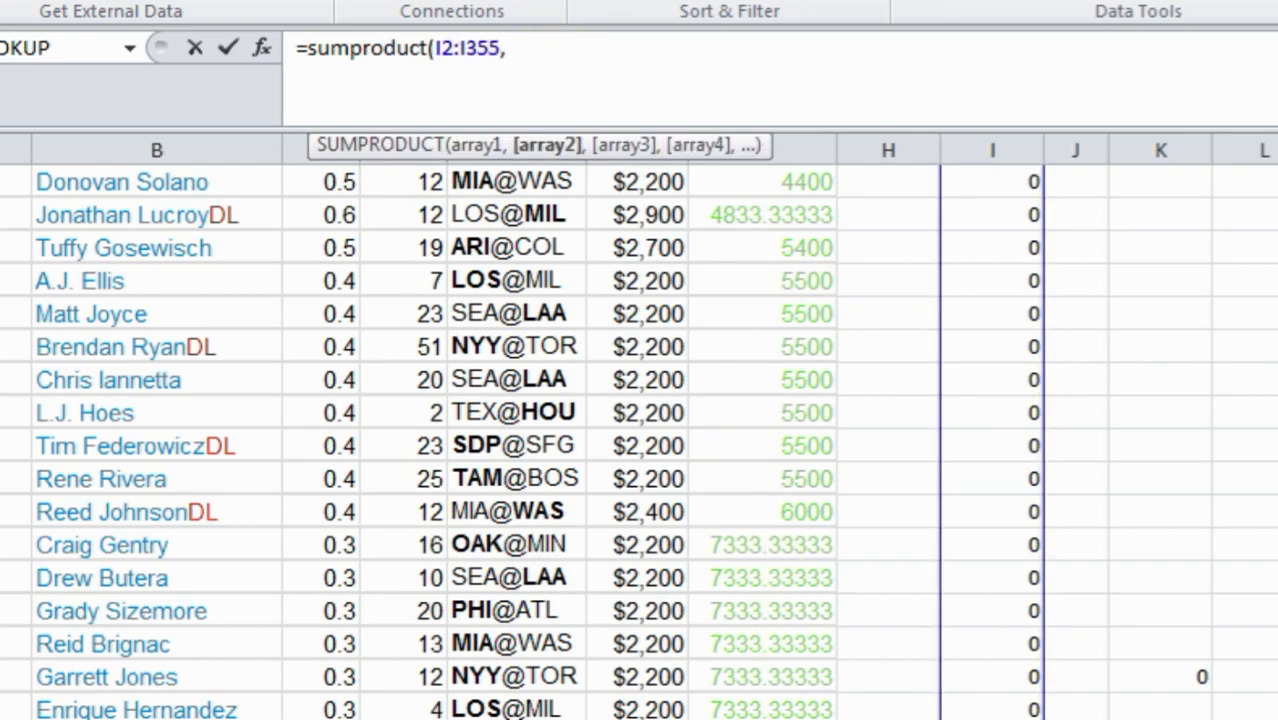
scroll(1050, 290, "up", 20)
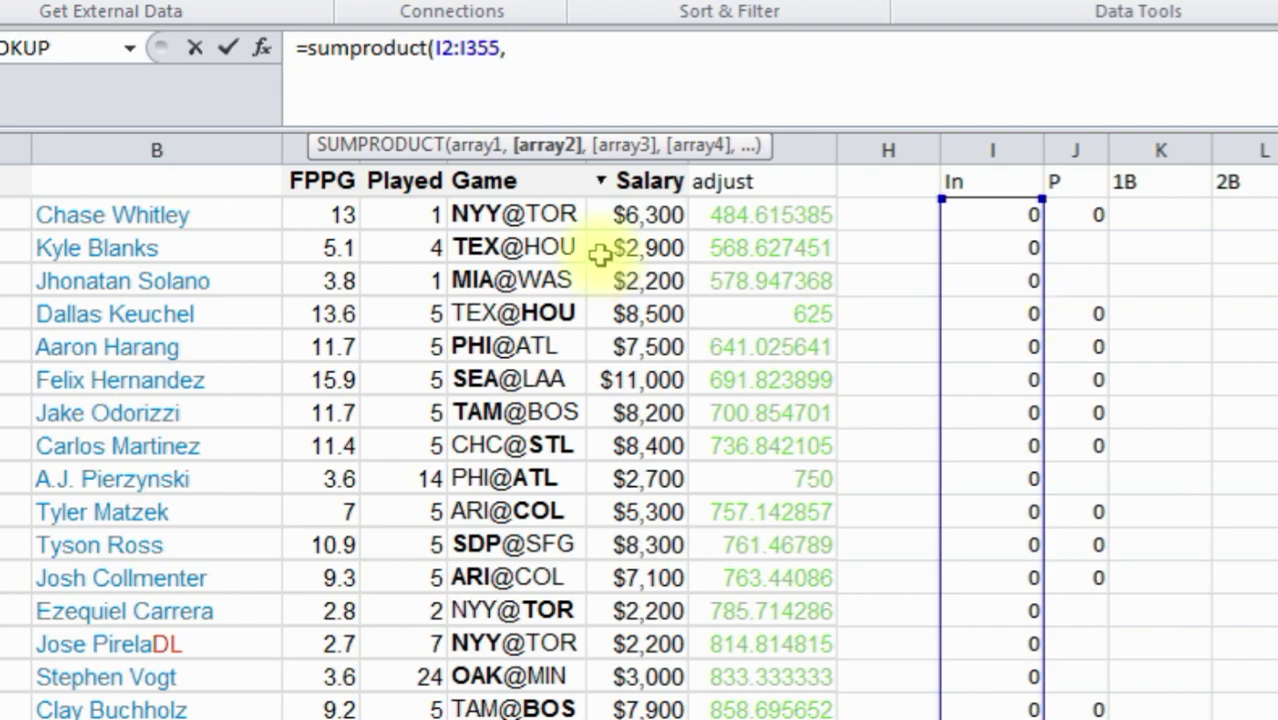
left_click_drag(660, 214, 645, 718)
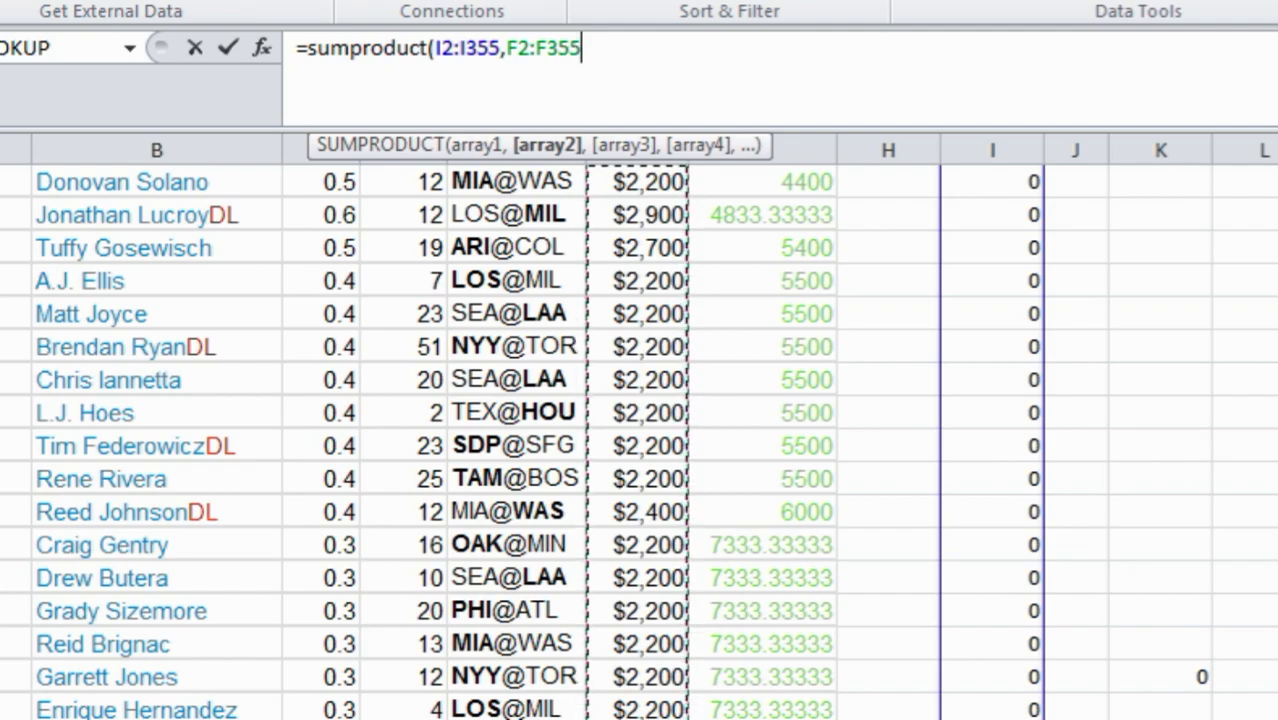
scroll(640, 440, "up", 20)
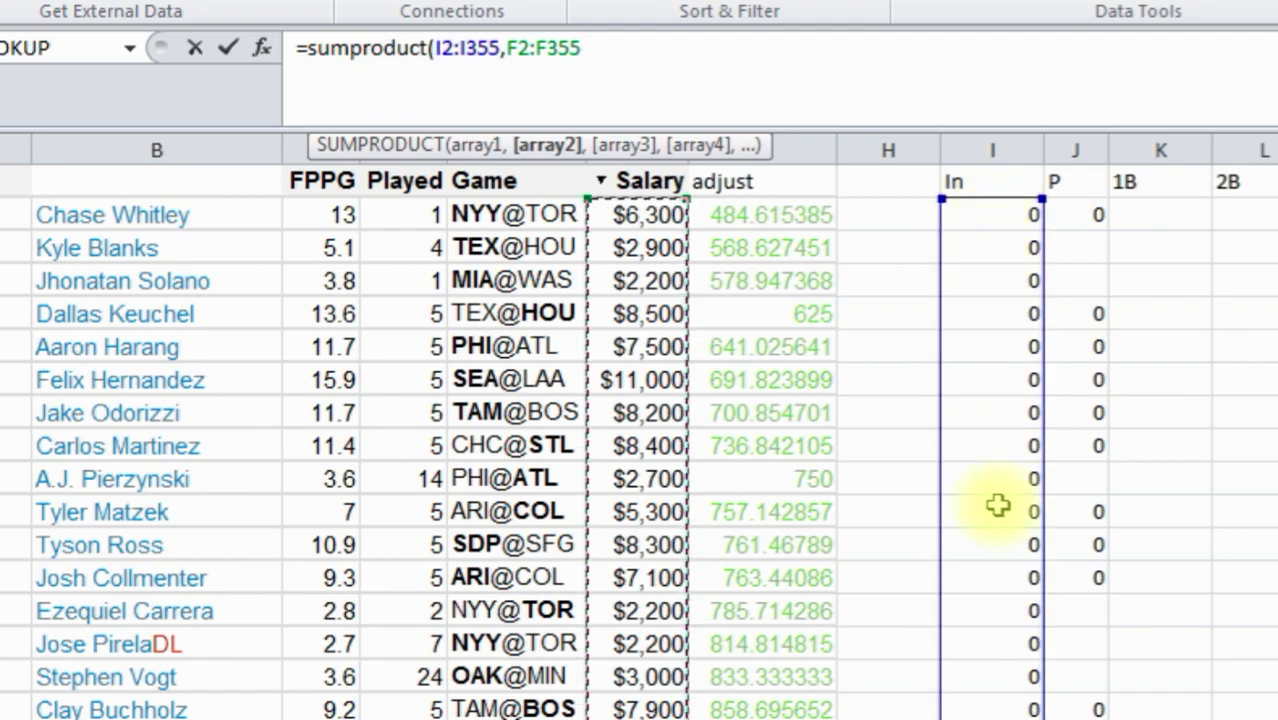
key("Escape")
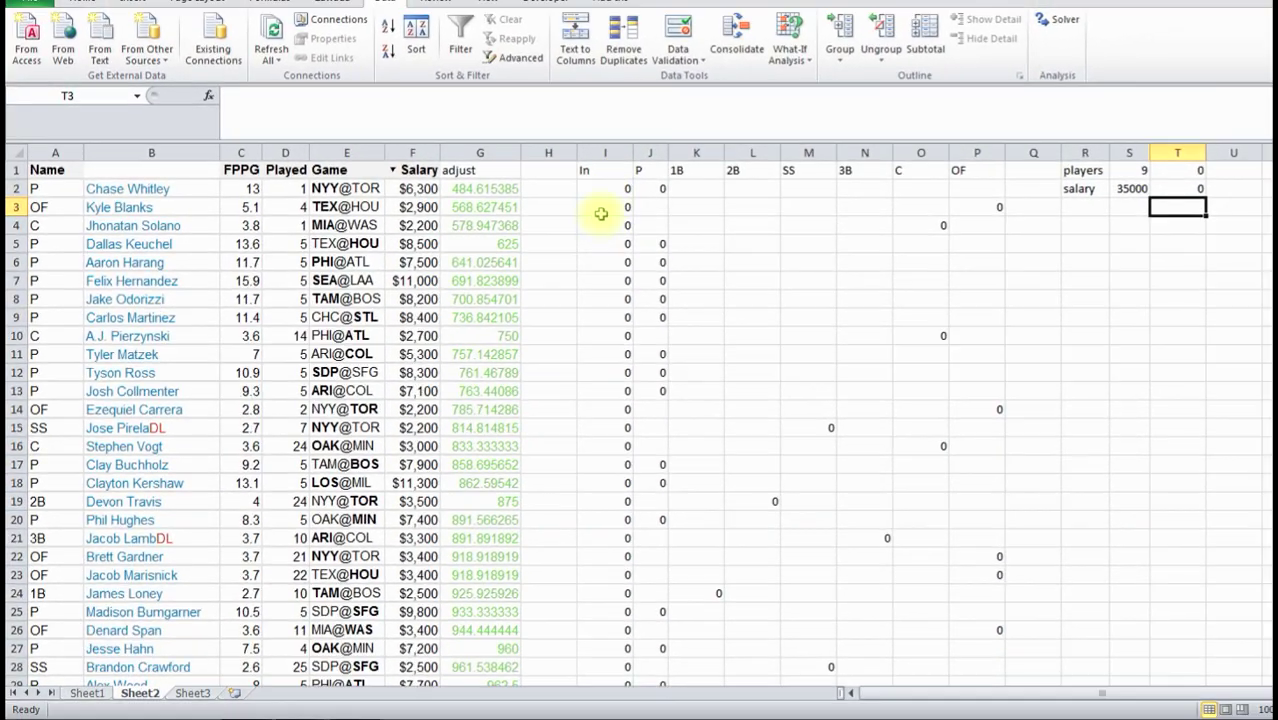
- Set the In value in I3 to 1 for the outfielder in row 3
left_click(992, 247)
type("1")
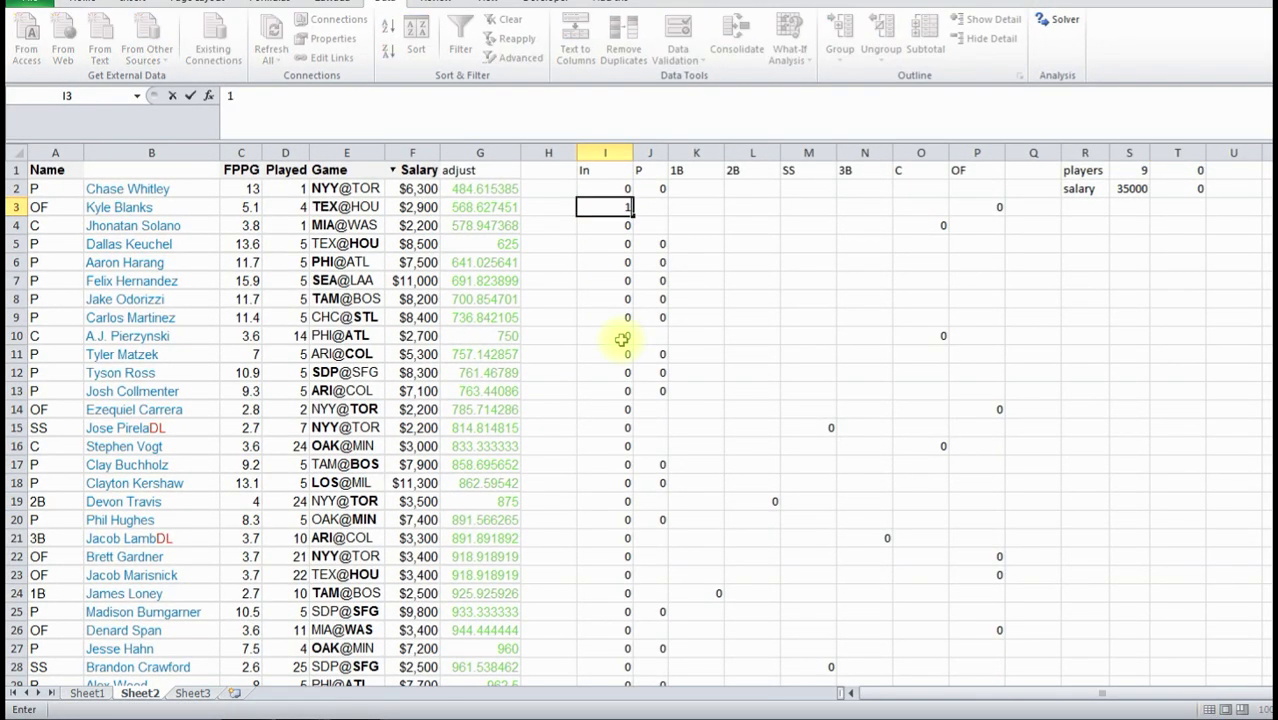
key("Return")
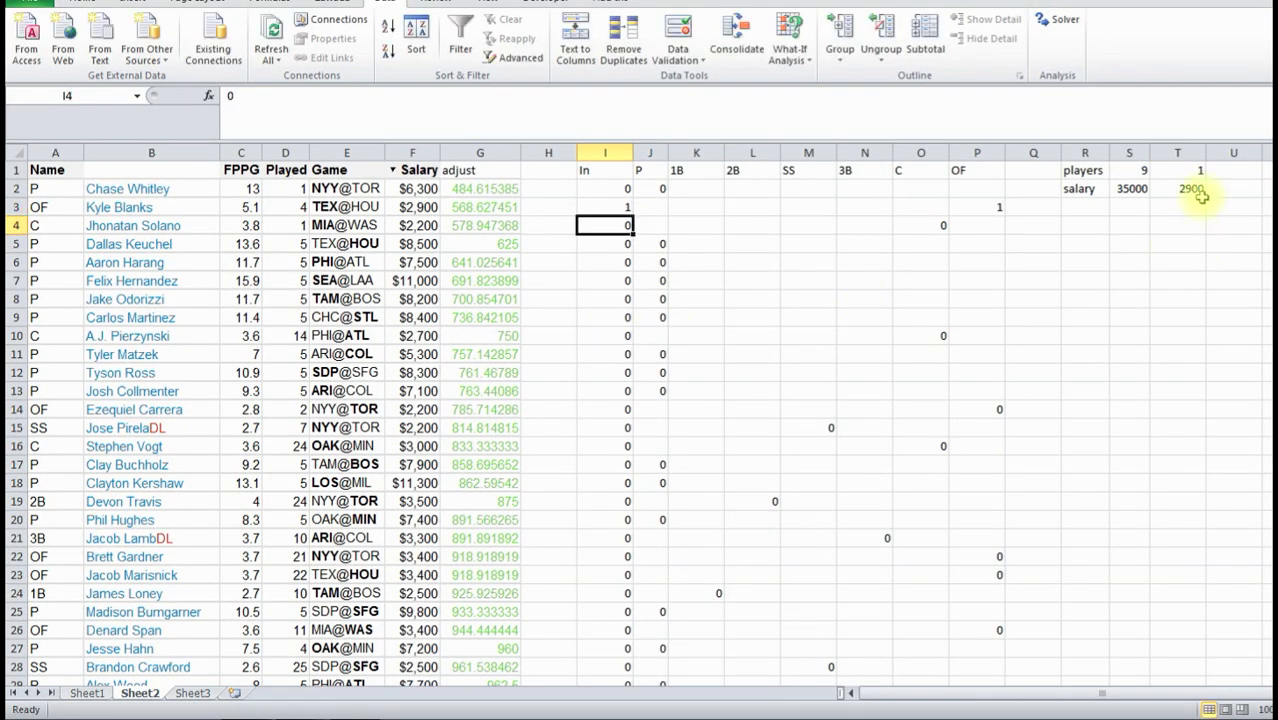
- Reset the In value in I3 to 0 for the outfielder in row 3
left_click(614, 207)
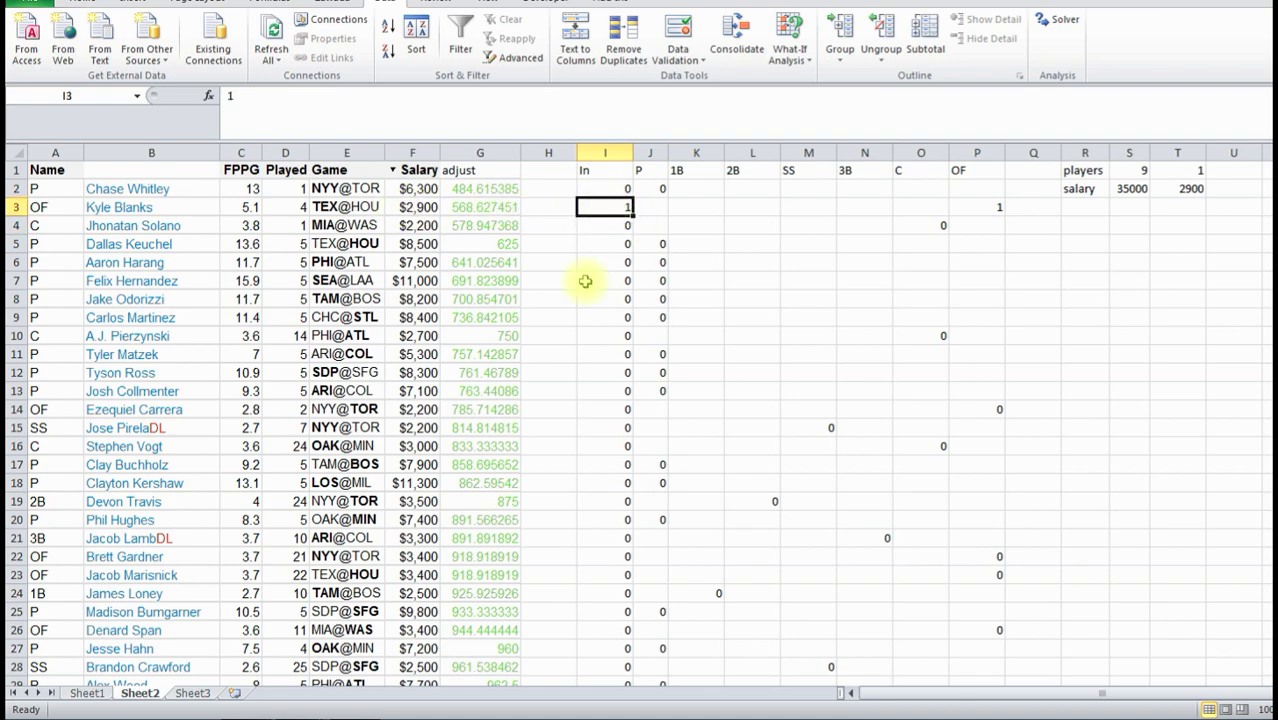
type("0")
key("Return")
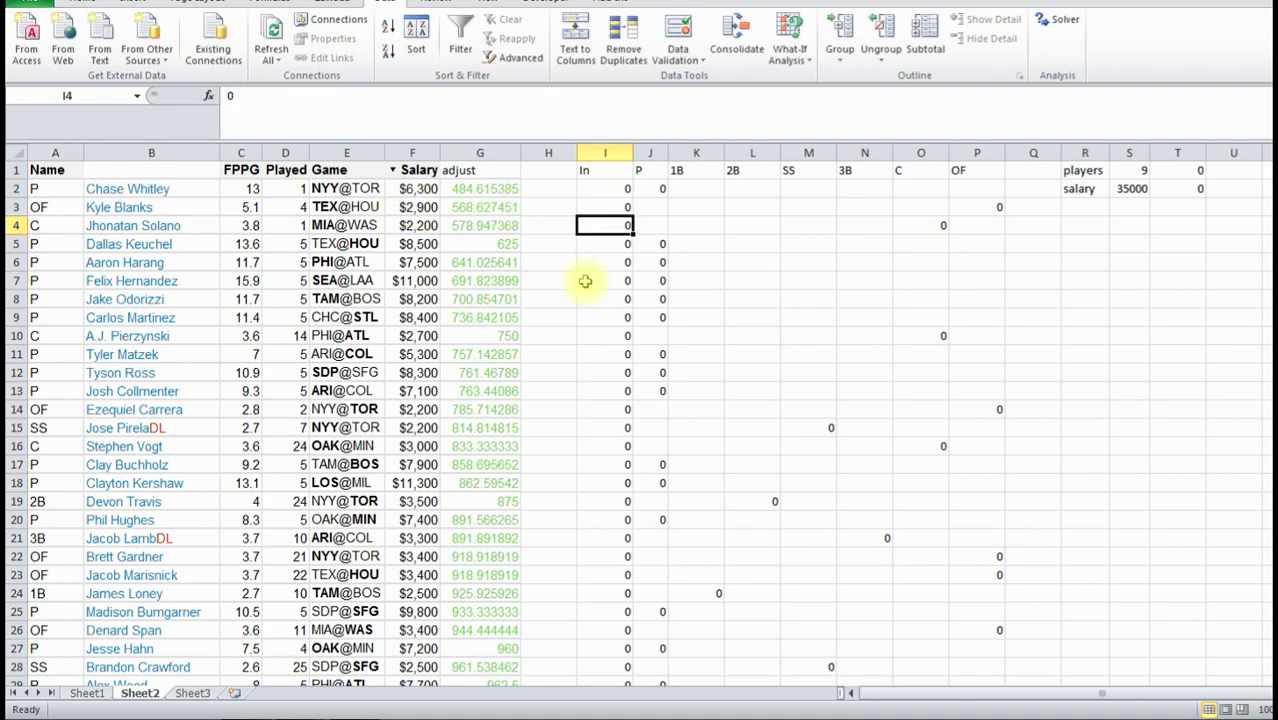
- Enter the label score in R3 below the salary label
key("Up")
key("Up")
key("Down")
key("Right")
key("Right")
key("Right")
key("Right")
key("Right")
key("Right")
key("Right")
key("Right")
key("Right")
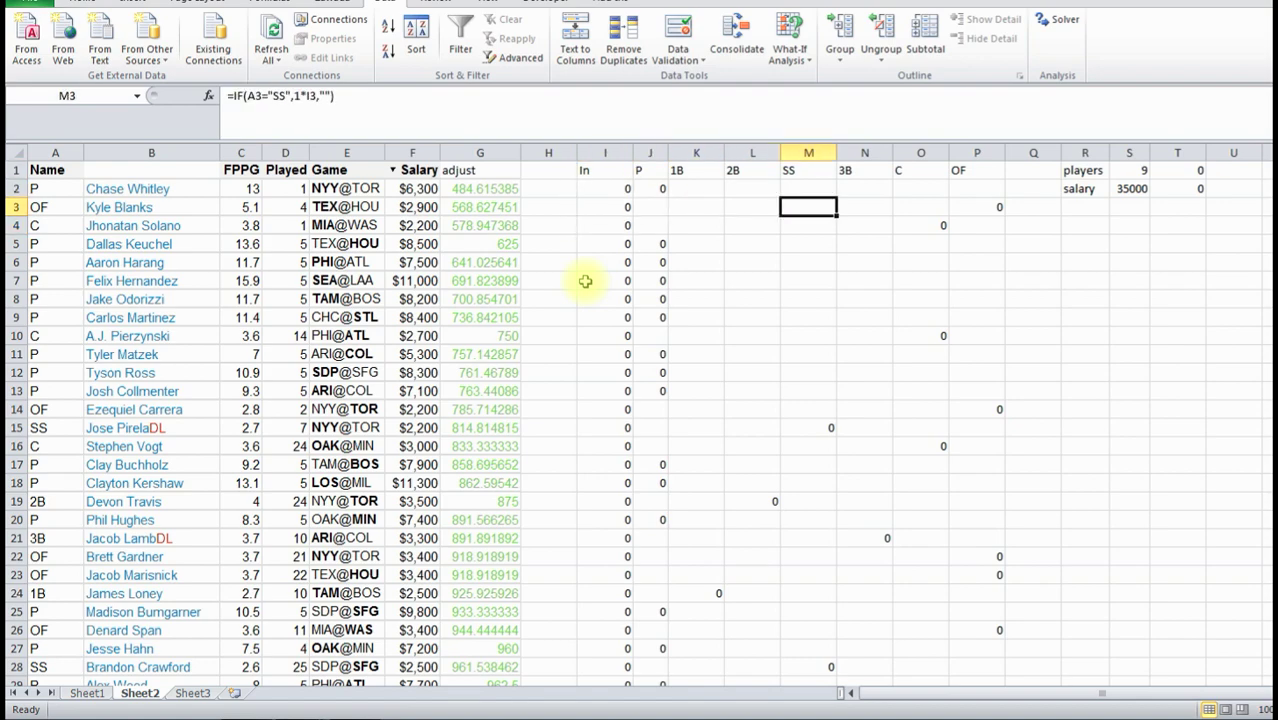
type("score")
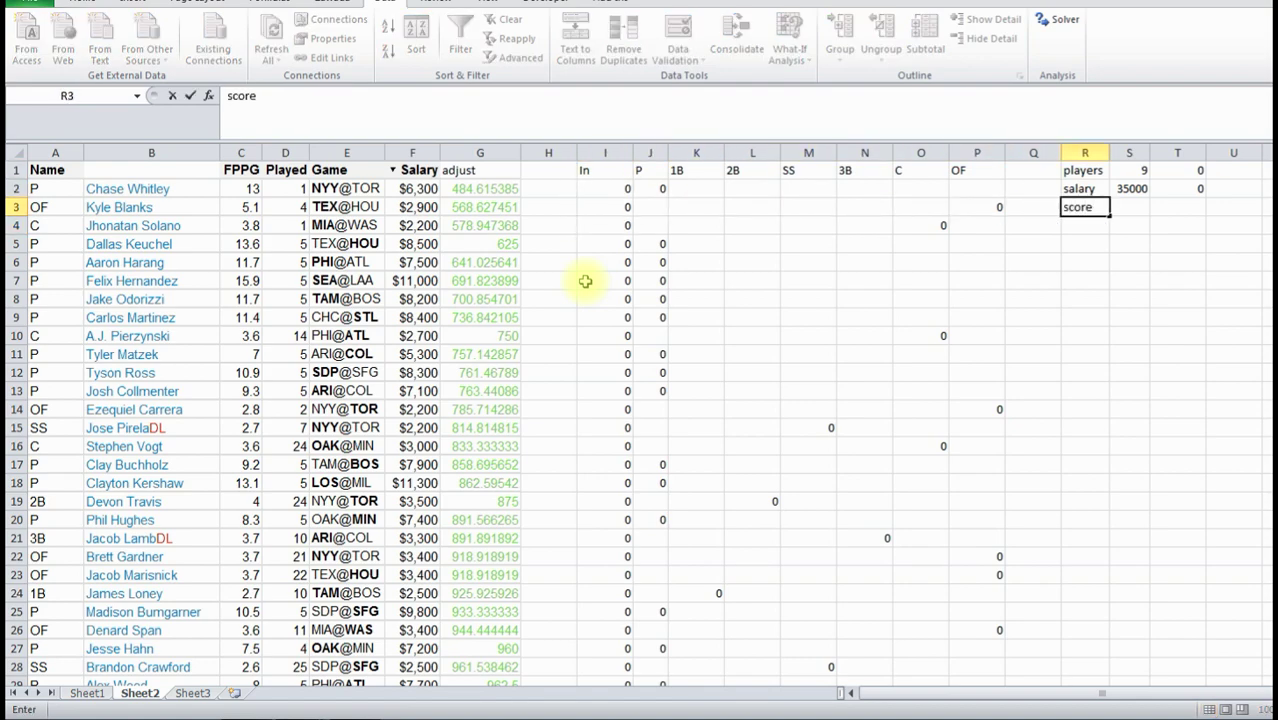
- Enter the formula =SUMPRODUCT(I2:I355,C2:C355) in T3 to total the FPPG of the chosen players
key("Right")
key("Right")
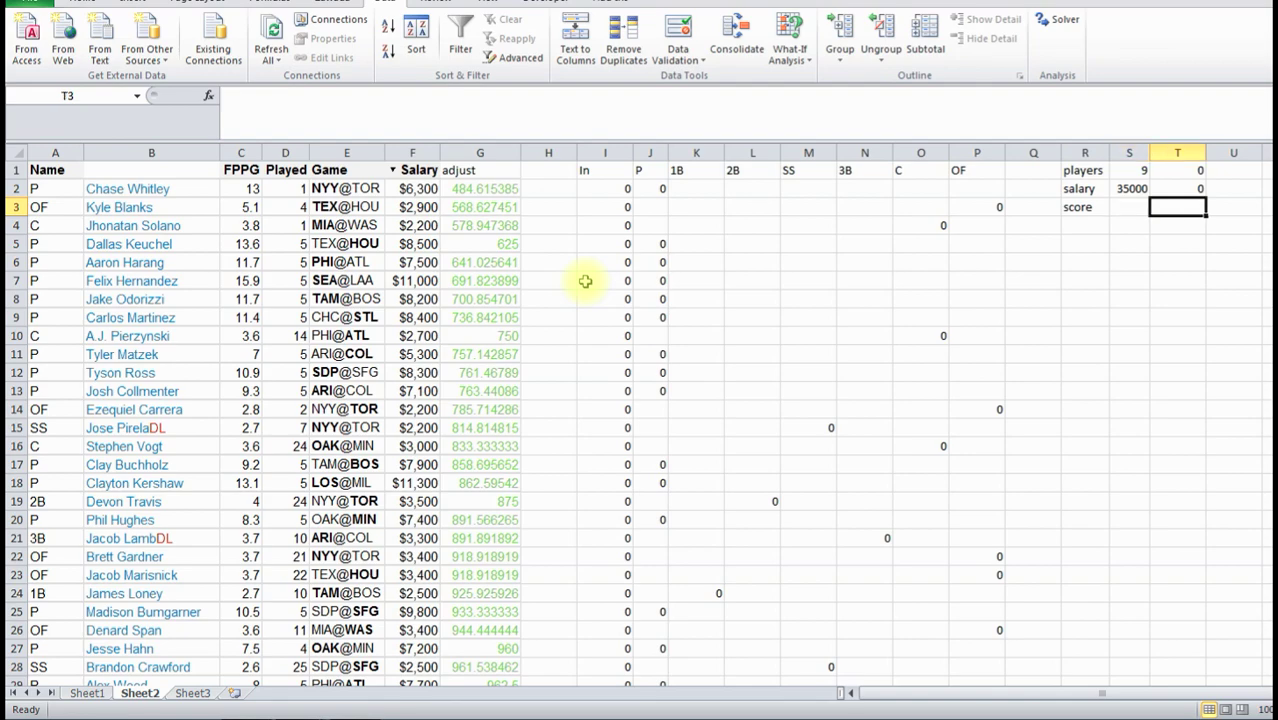
type("=")
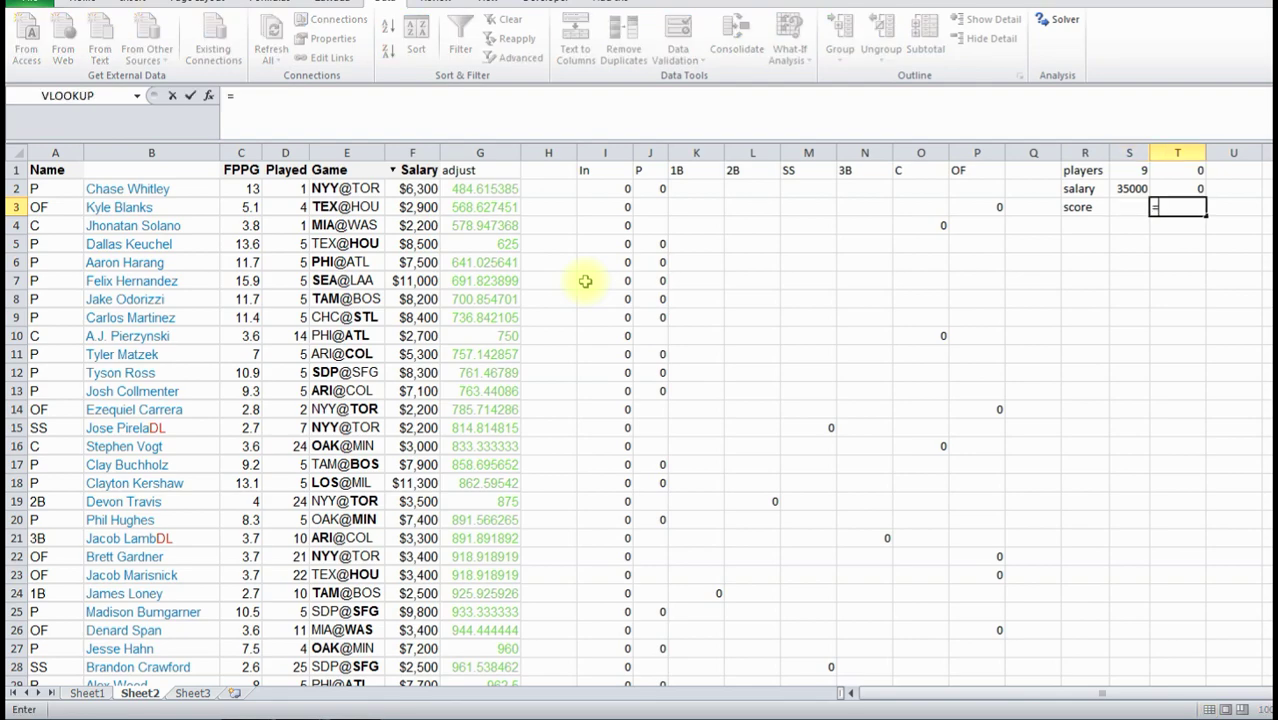
type("sumproduct")
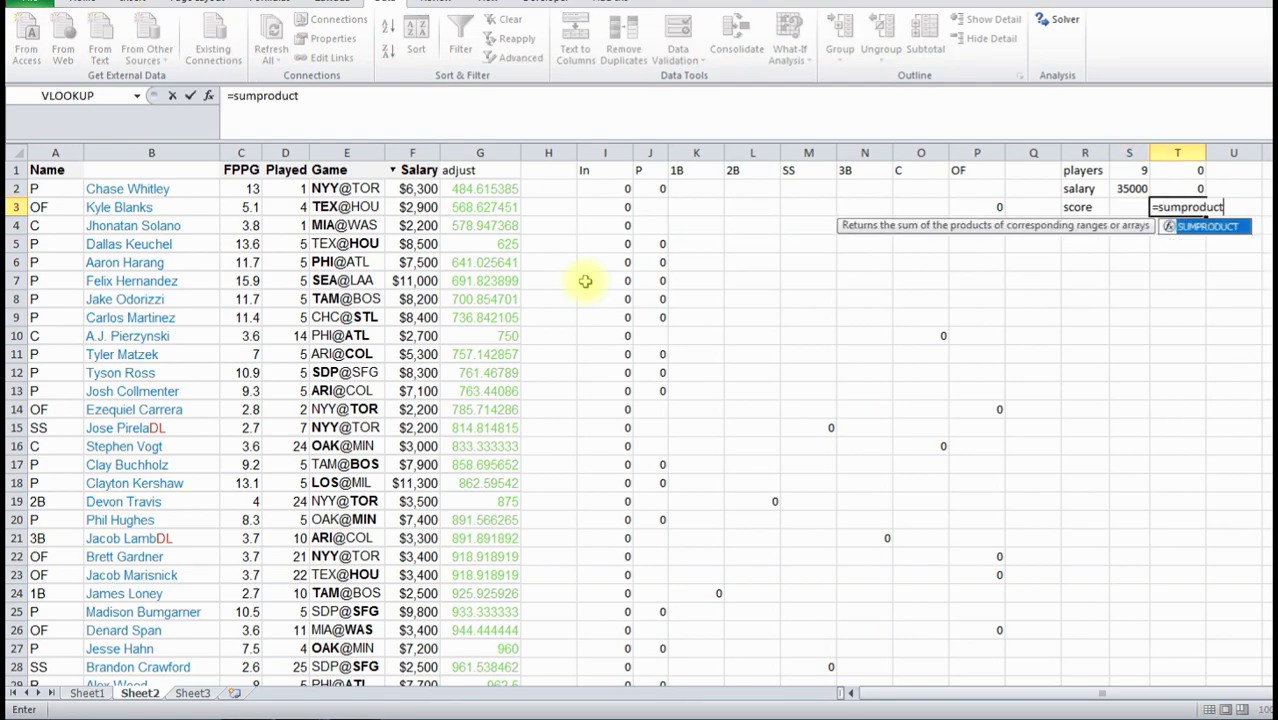
type("(")
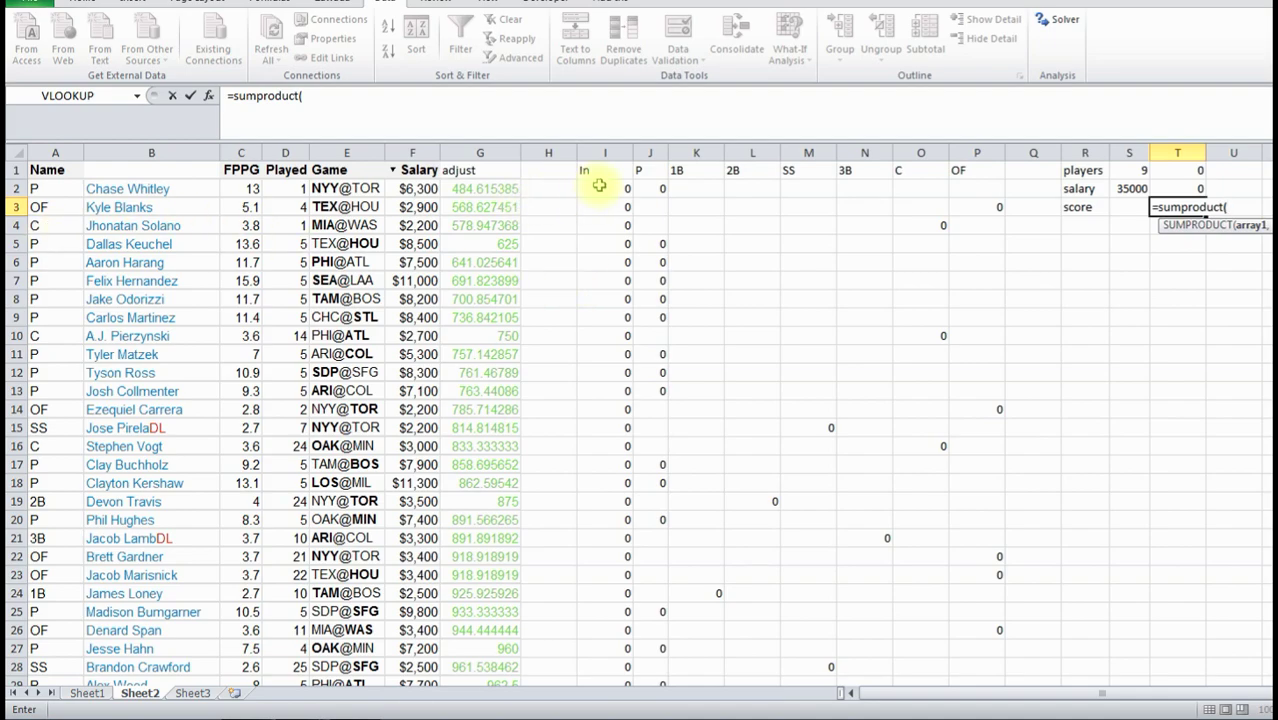
left_click_drag(599, 186, 617, 651)
type(",")
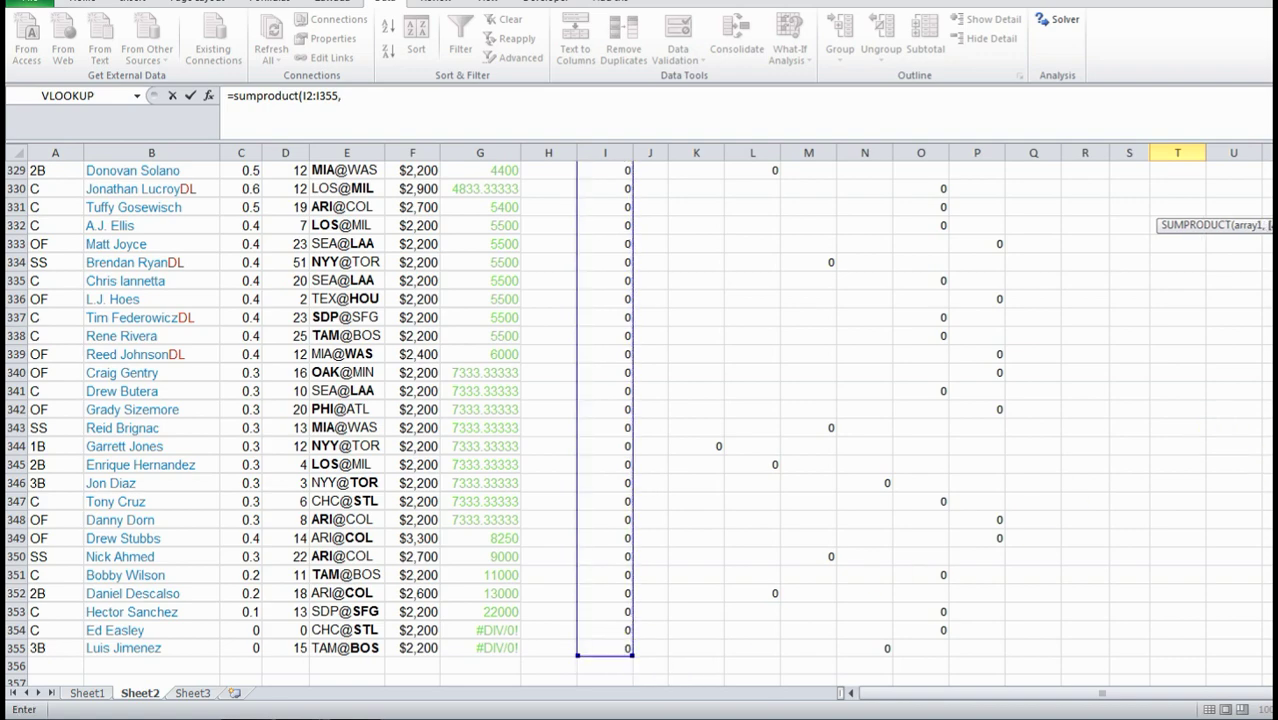
scroll(640, 420, "up", 20)
left_click_drag(241, 188, 248, 636)
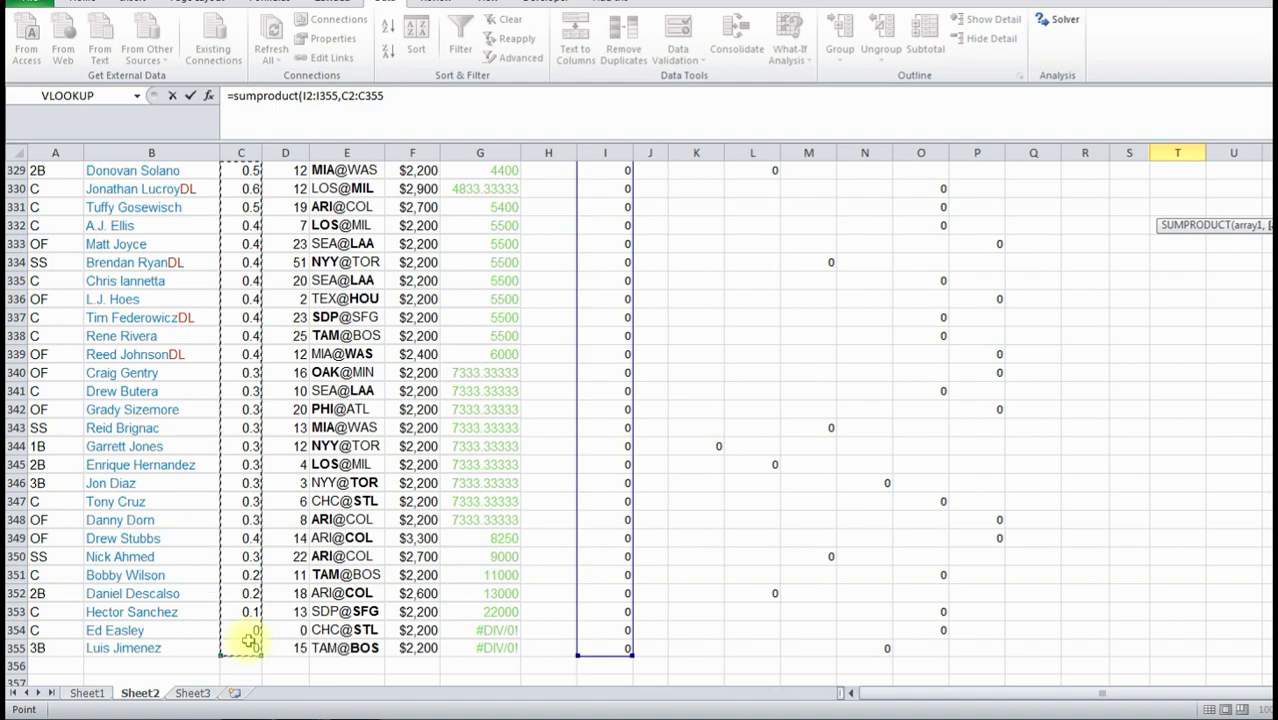
key("Return")
key("Up")
key("Up")
key("Up")
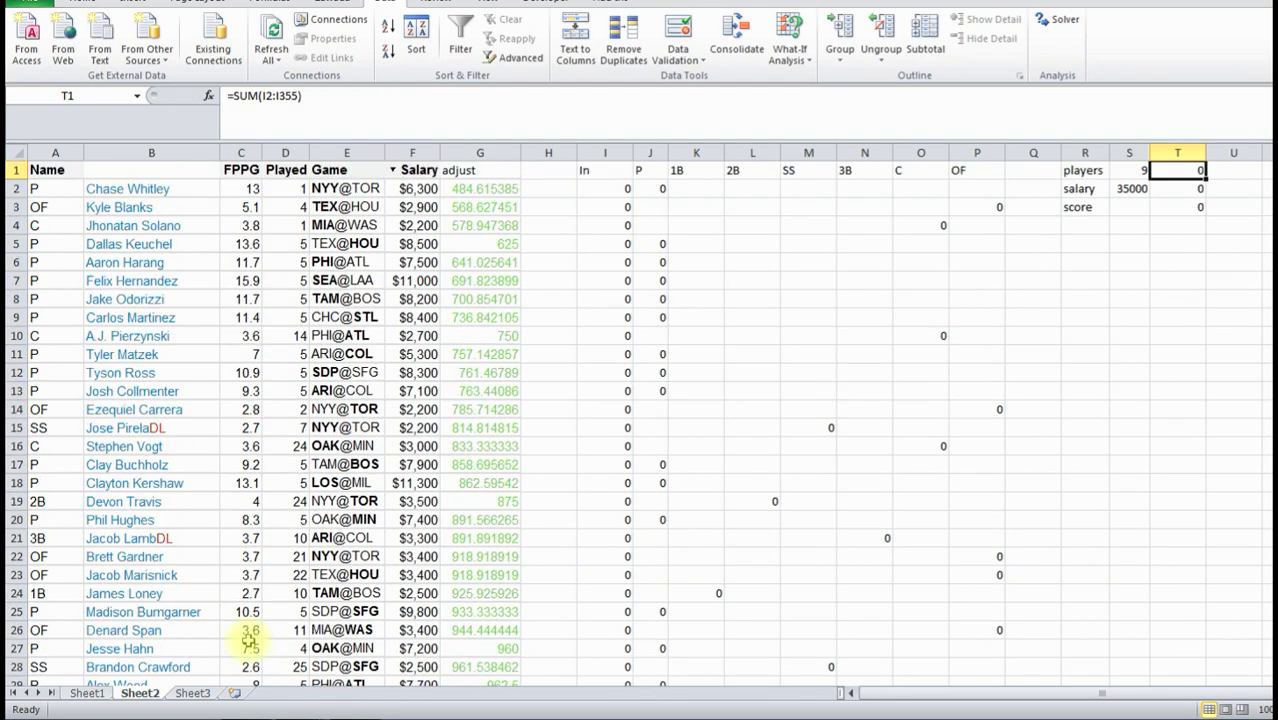
key("Down")
key("Down")
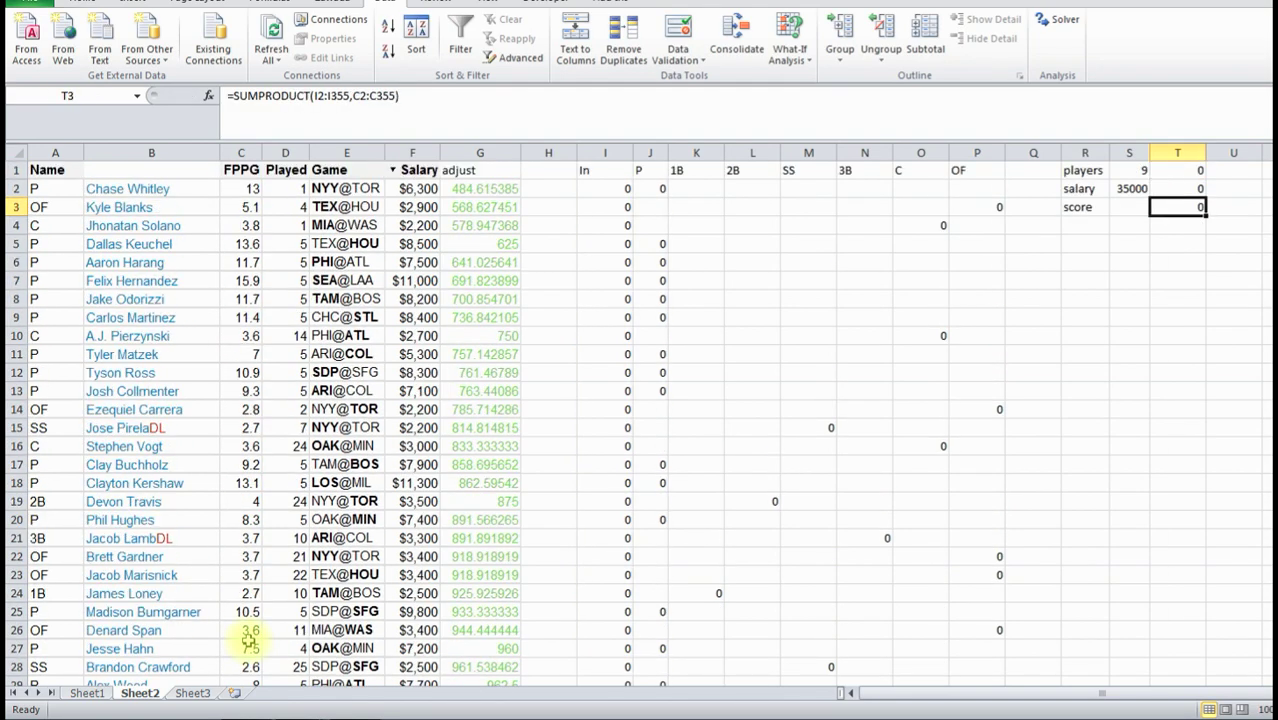
- Test the totals by setting the In value in I2 to 1, and reset it to 0
left_click(606, 187)
type("1")
key("Return")
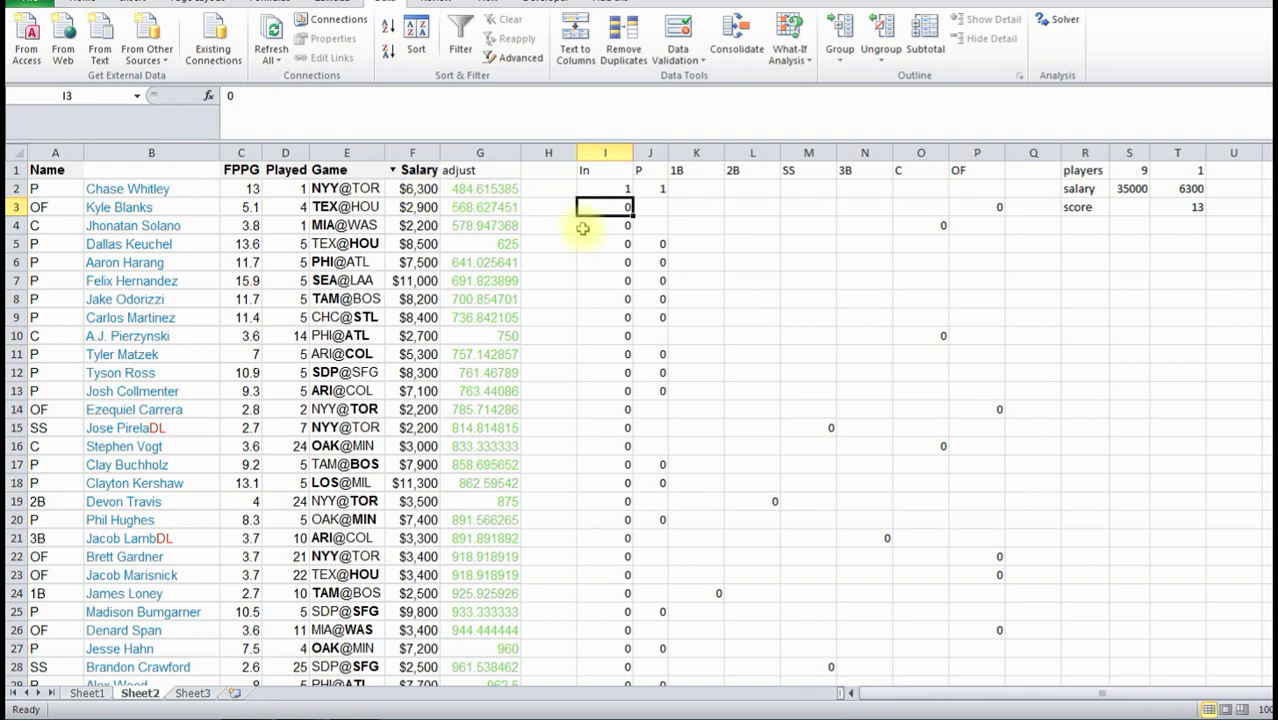
left_click(600, 373)
left_click(605, 281)
left_click(612, 189)
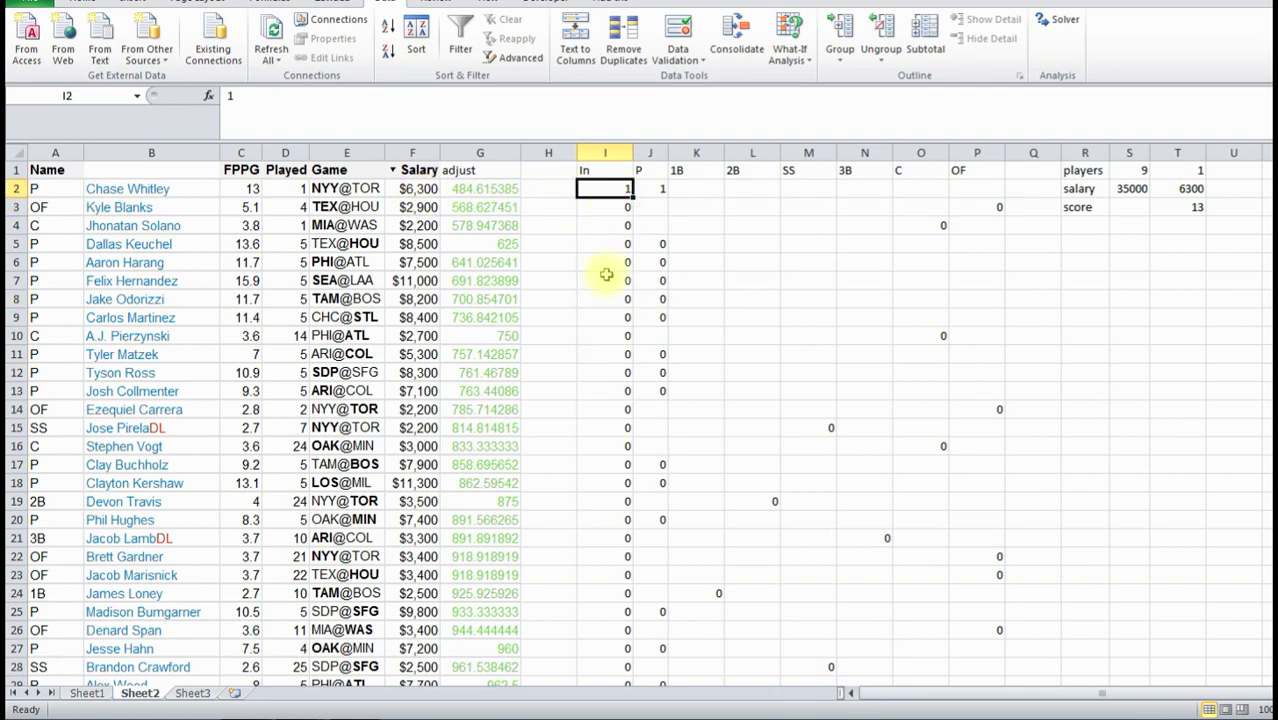
left_click(606, 276)
left_click(605, 191)
type("0")
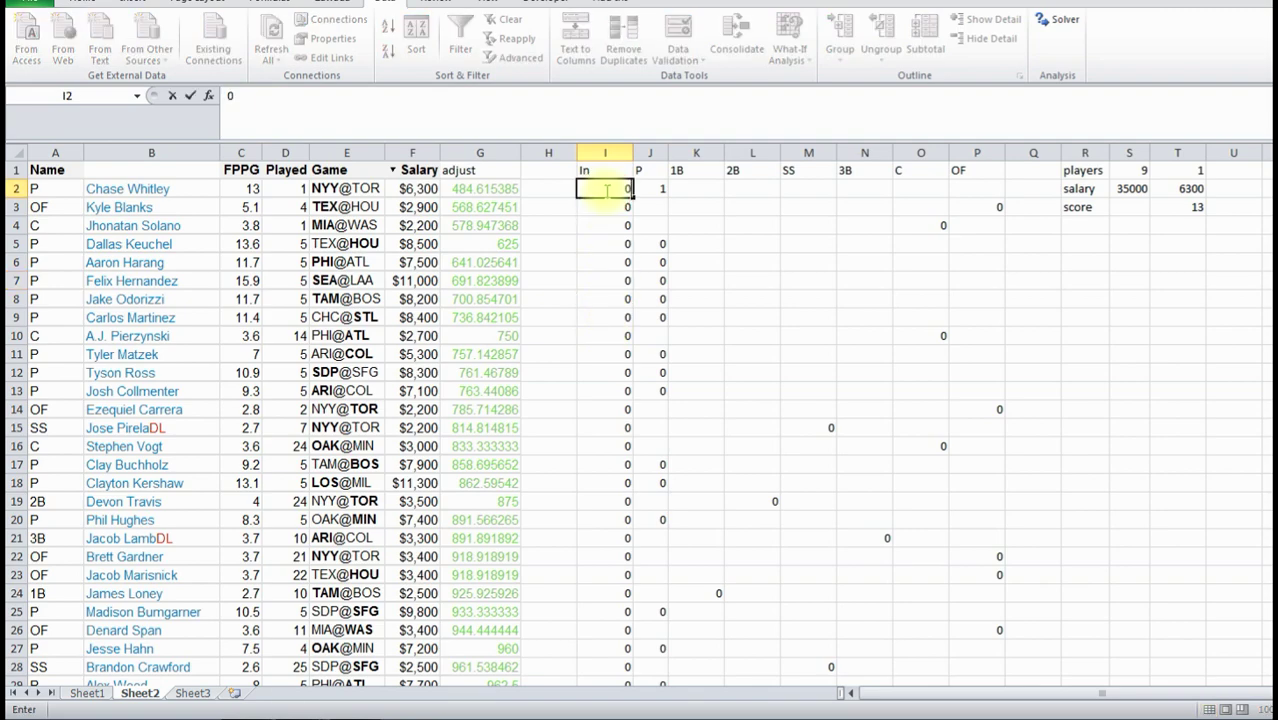
key("Return")
- List the position labels P, 1B, 2B, SS, 3B, C and OF in R5 through R11
key("Return")
key("Down")
key("Down")
key("Right")
key("Right")
key("Right")
key("Right")
key("Right")
key("Right")
key("Right")
key("Right")
key("Right")
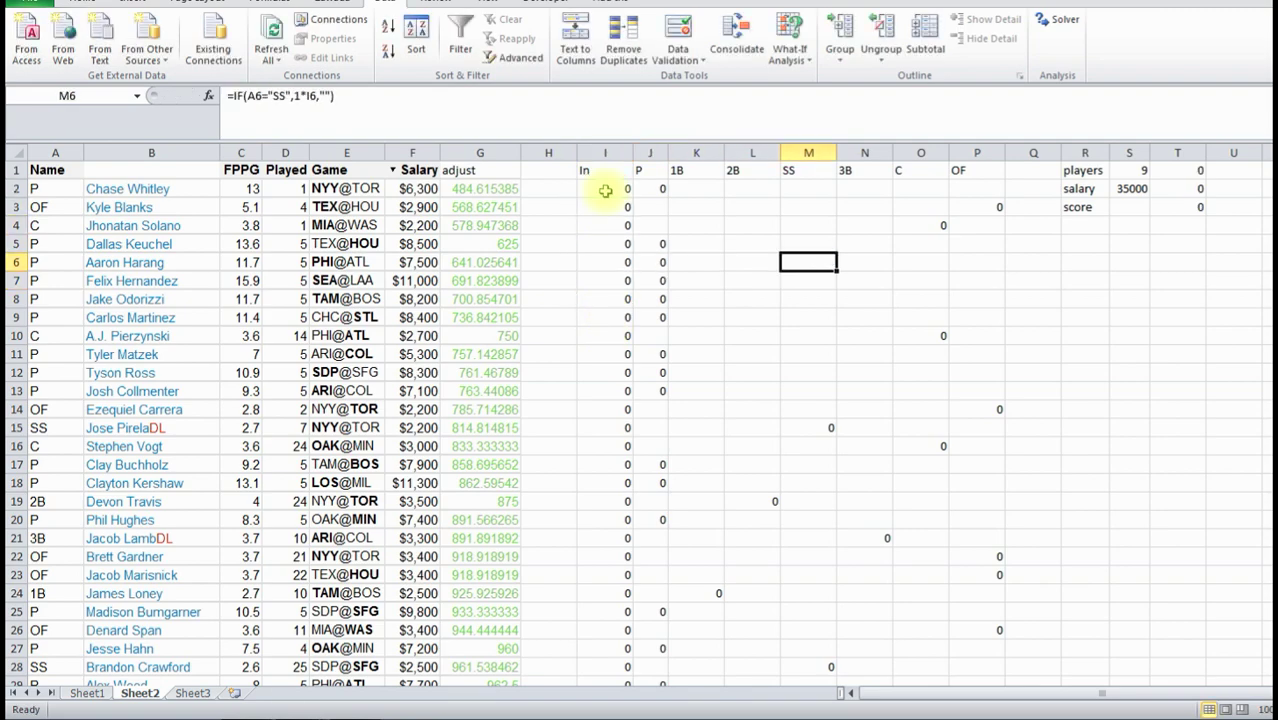
key("Up")
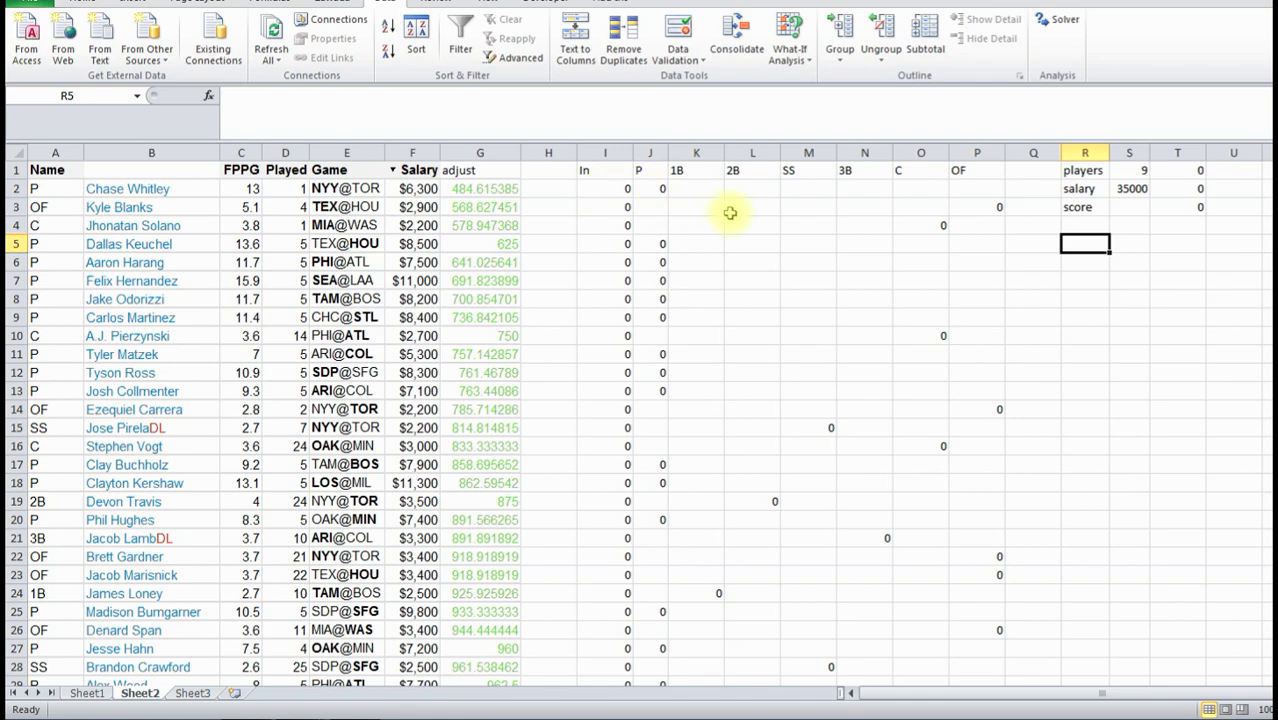
type("P")
key("Return")
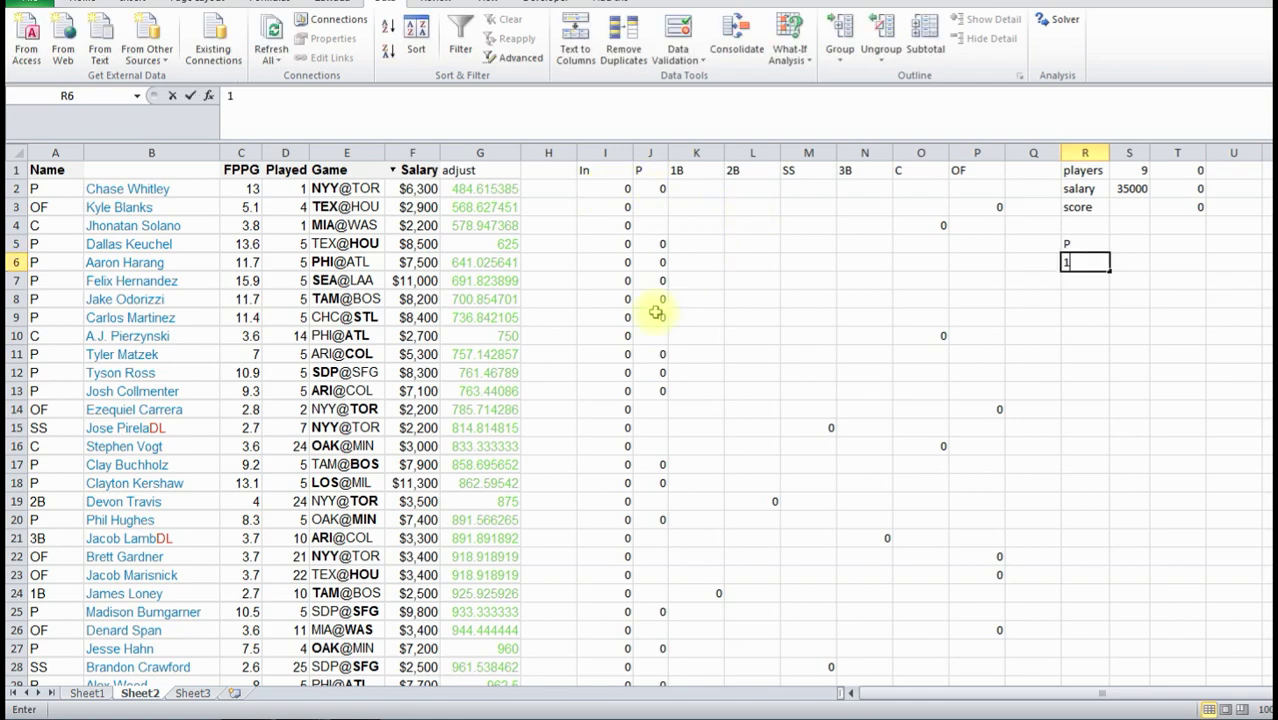
type("1B")
key("Return")
type("2B")
key("Return")
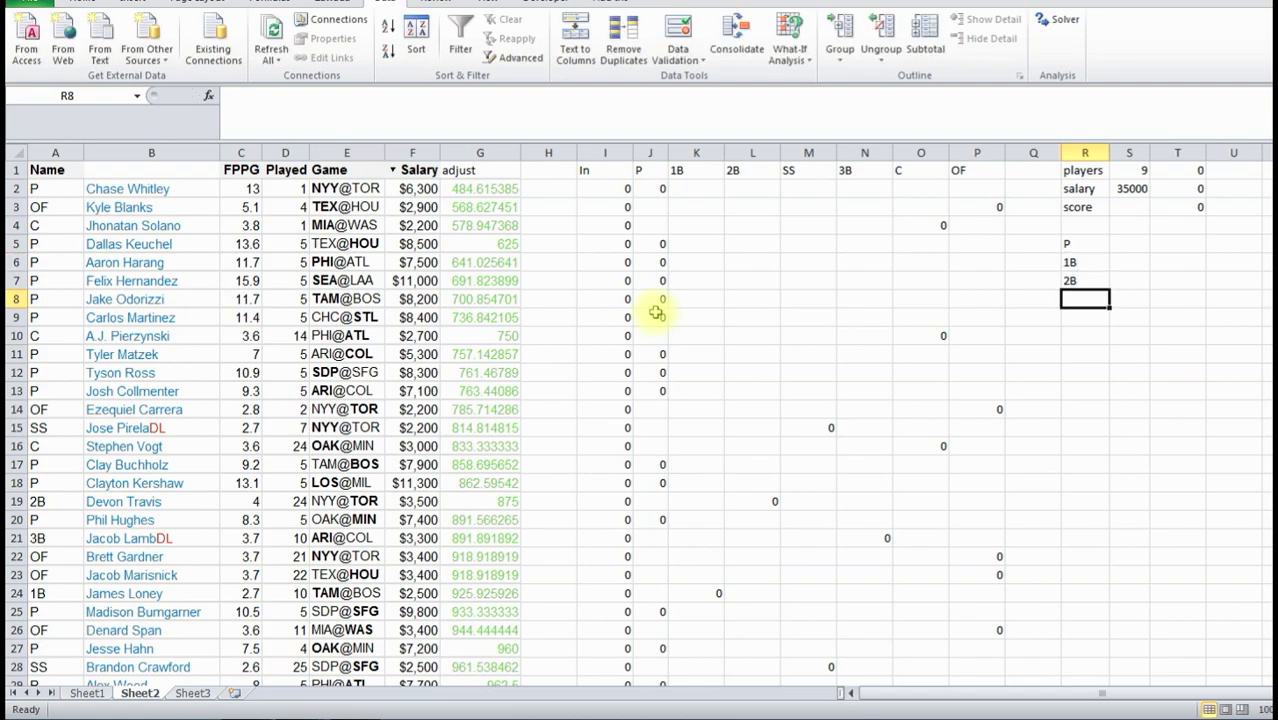
type("SS")
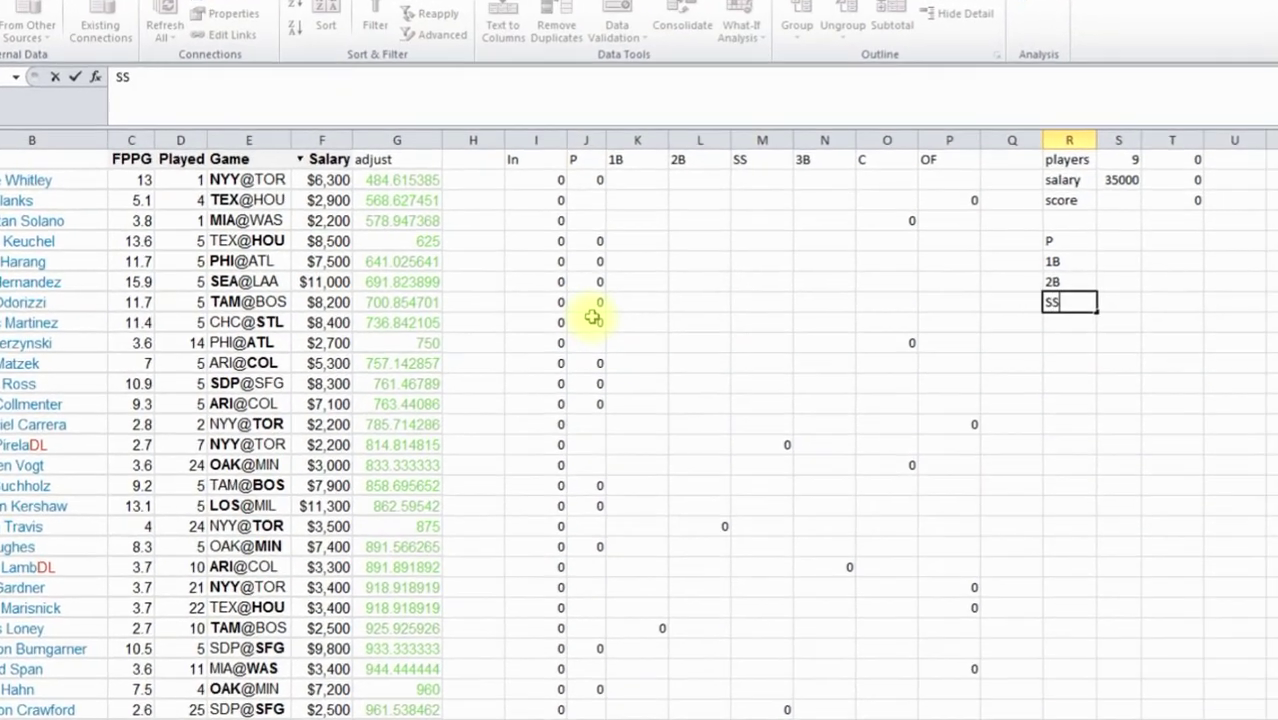
key("Return")
type("3")
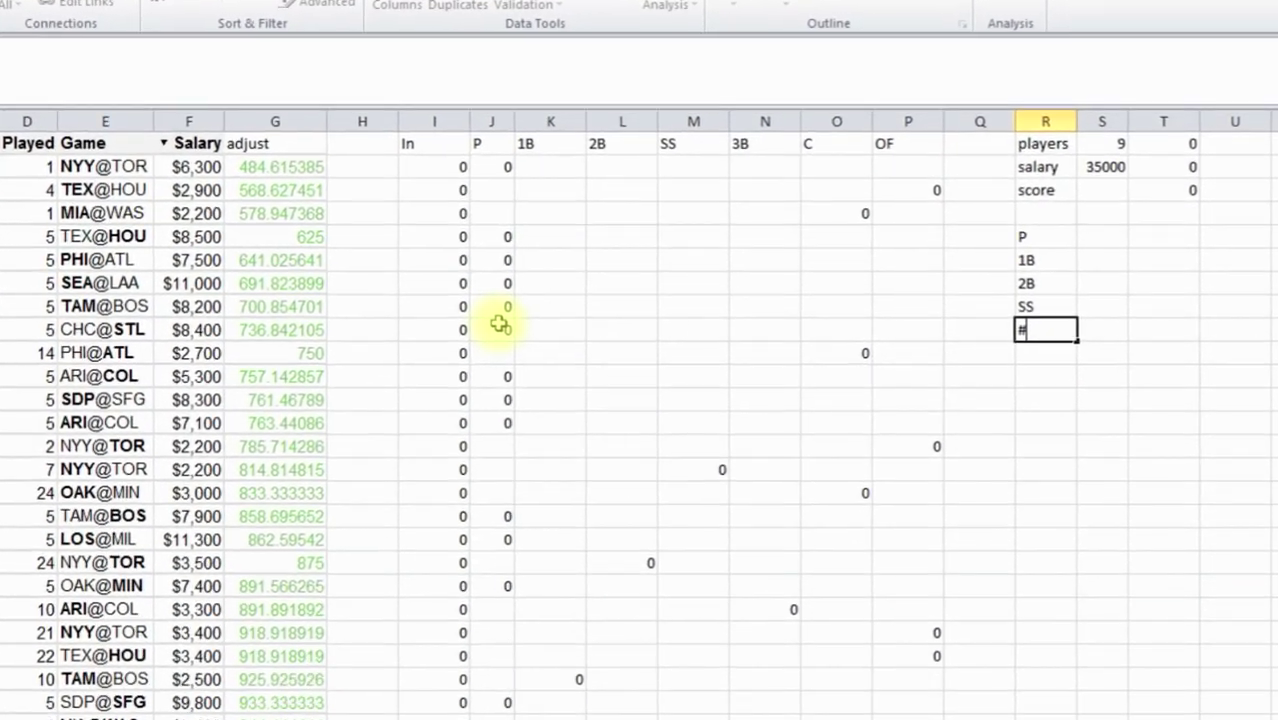
type("B")
key("Return")
type("C")
key("Return")
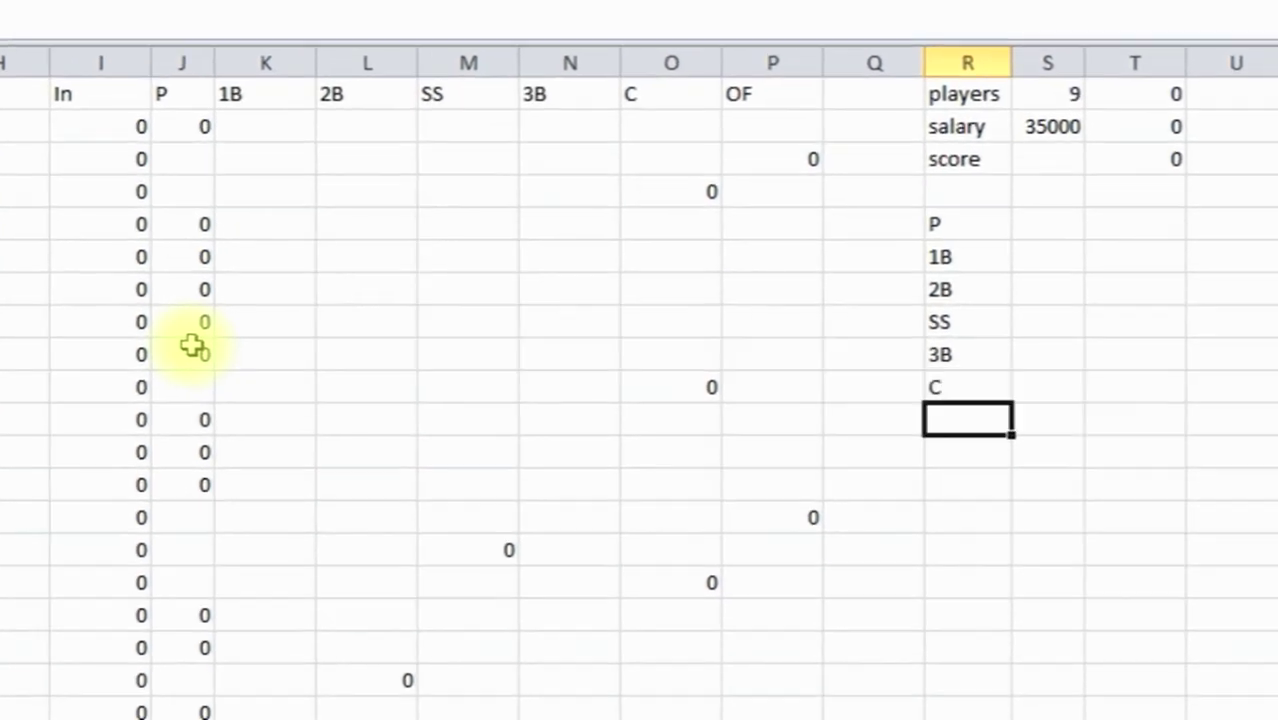
type("OF")
key("Return")
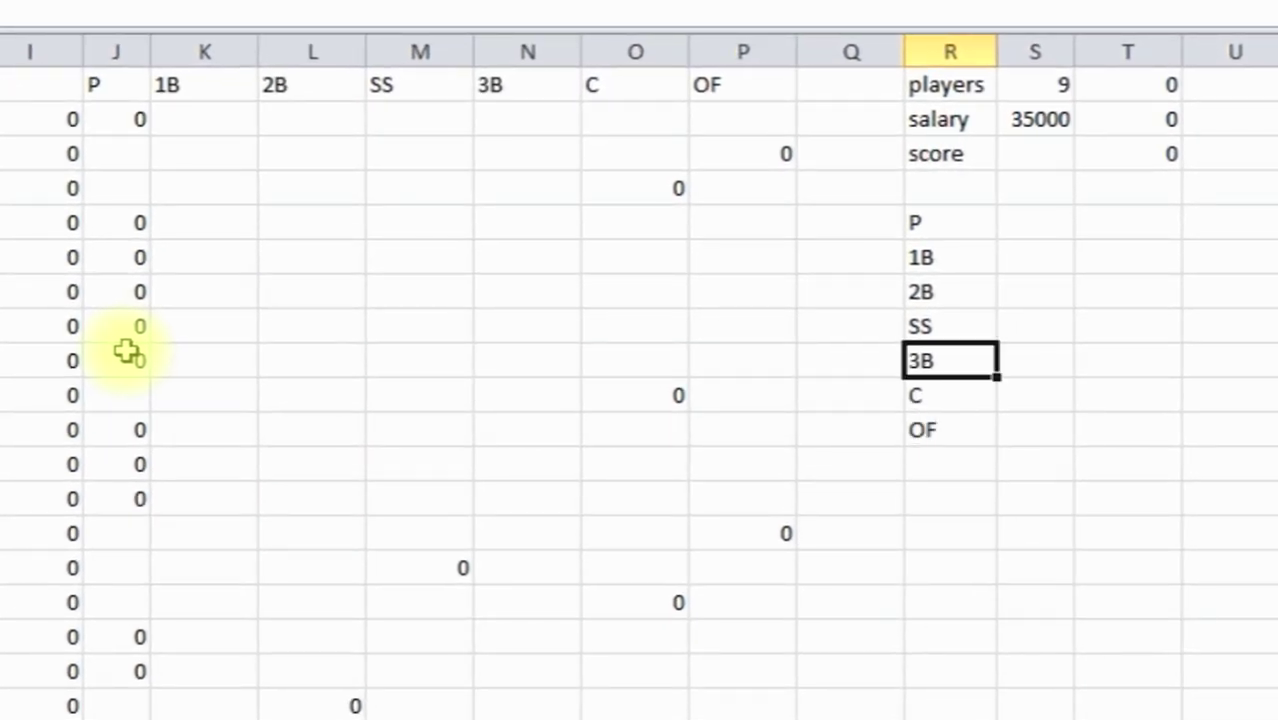
- Enter the required player counts in S5 through S11: 1 for each position from P to C, and 3 for OF
key("Up")
key("Up")
key("Up")
key("Up")
key("Right")
type("1")
key("Return")
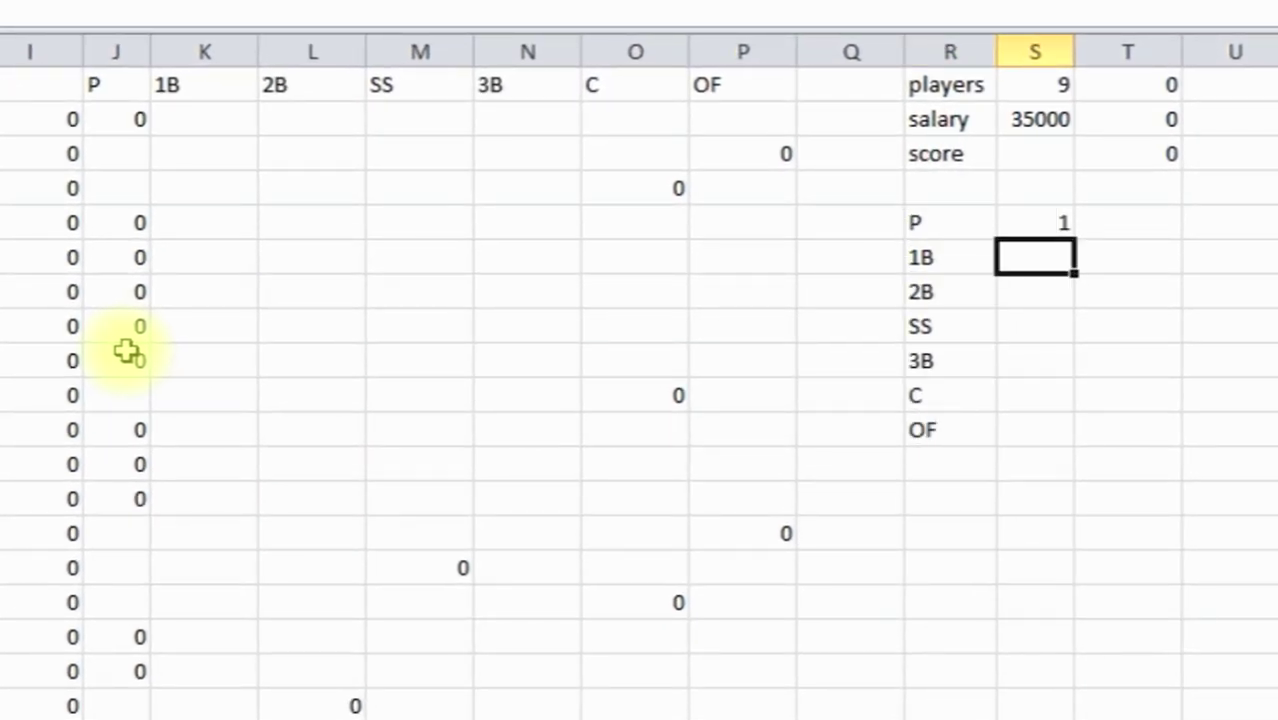
type("1")
key("Return")
type("1")
key("Return")
type("1")
key("Return")
type("1")
key("Return")
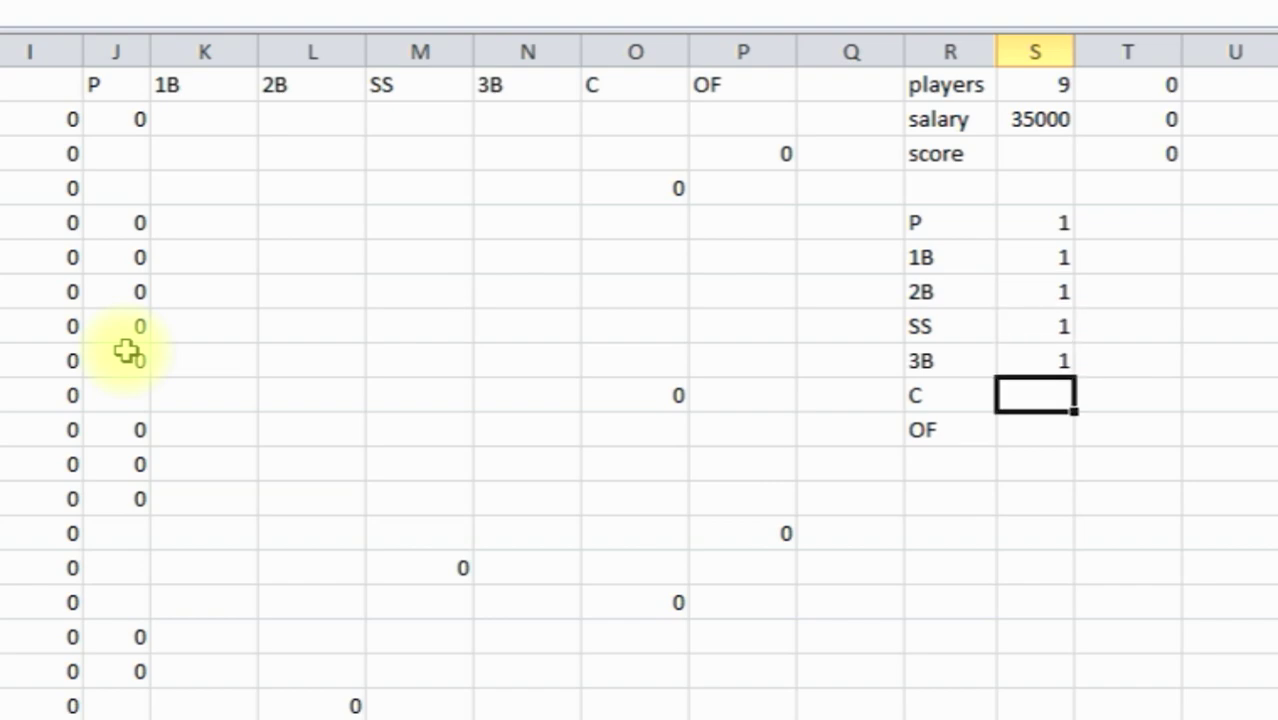
type("1")
key("Return")
type("3")
- Enter a SUM formula in T5 that totals the P flags in column J from row 2 to the last player row
key("Up")
key("Up")
key("Up")
key("Up")
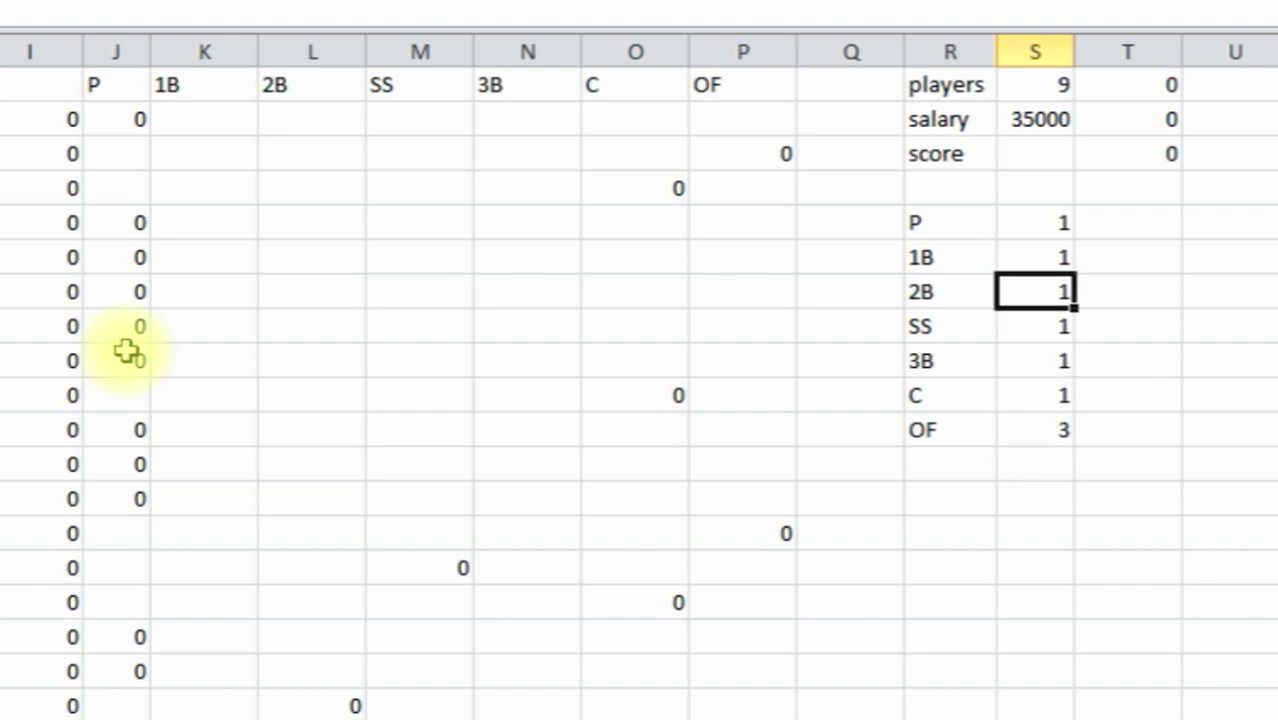
key("Up")
key("Up")
key("Right")
type("=sum(")
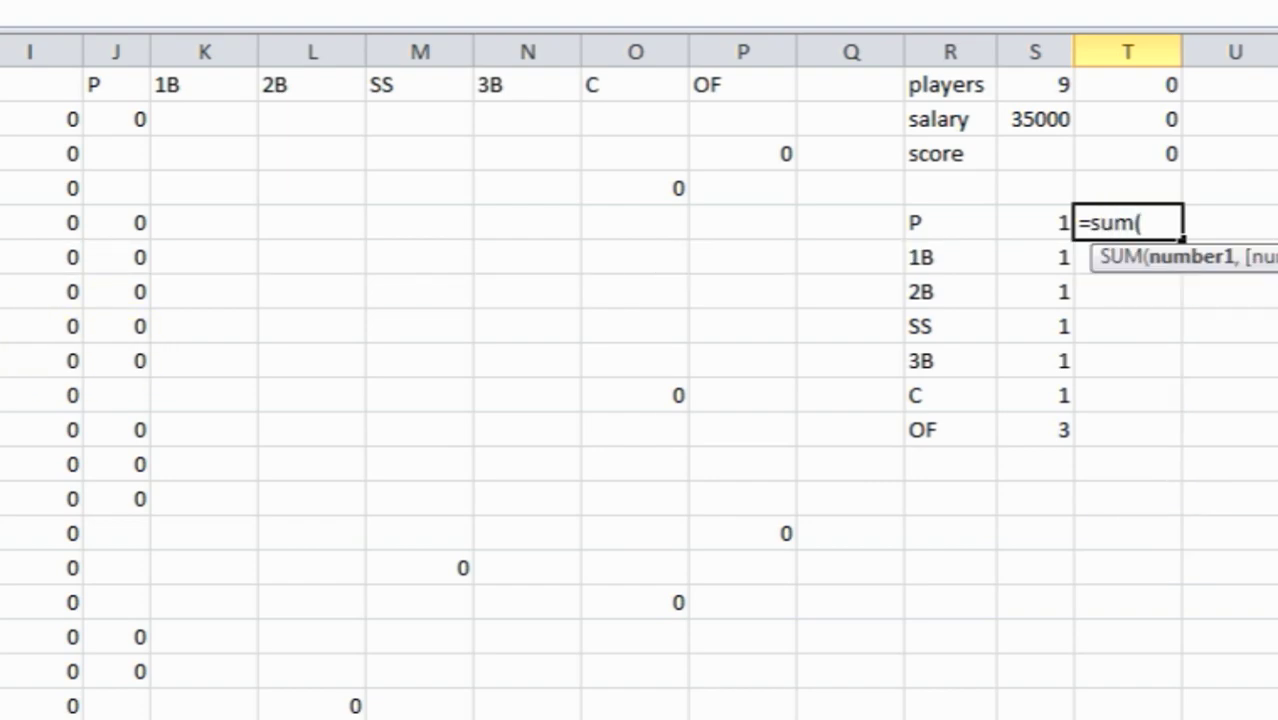
left_click_drag(114, 120, 118, 718)
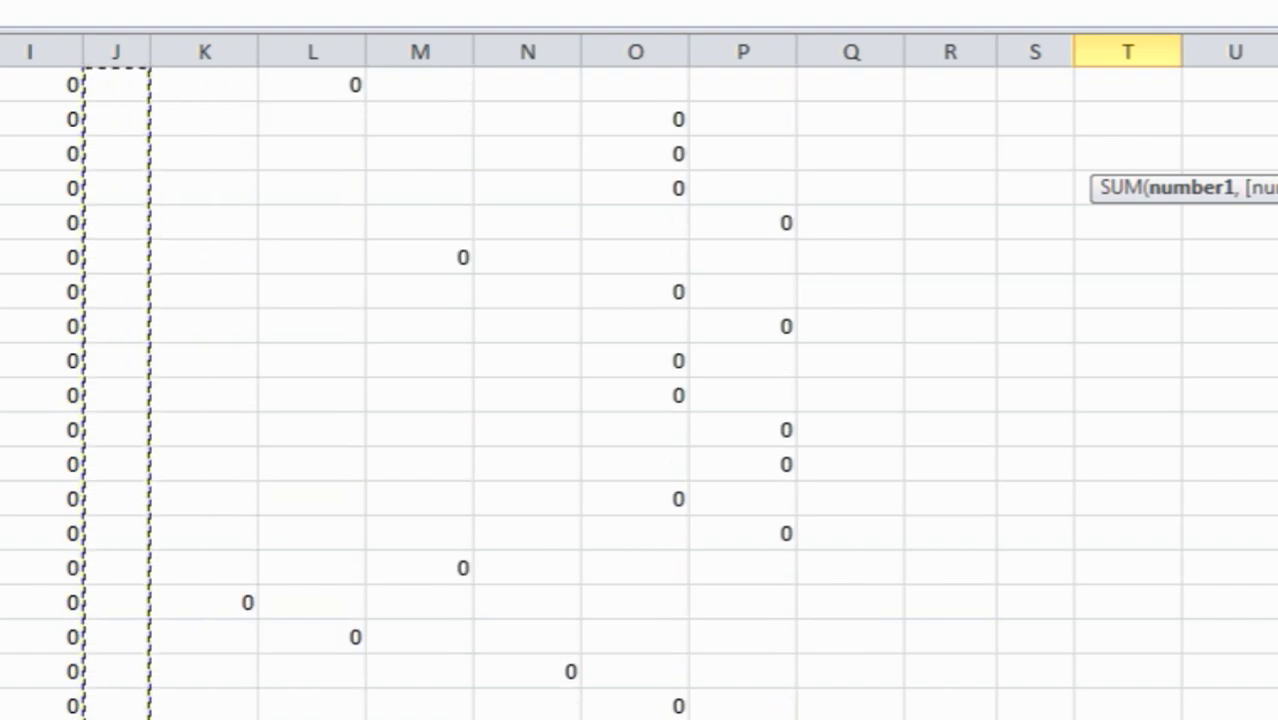
key("Escape")
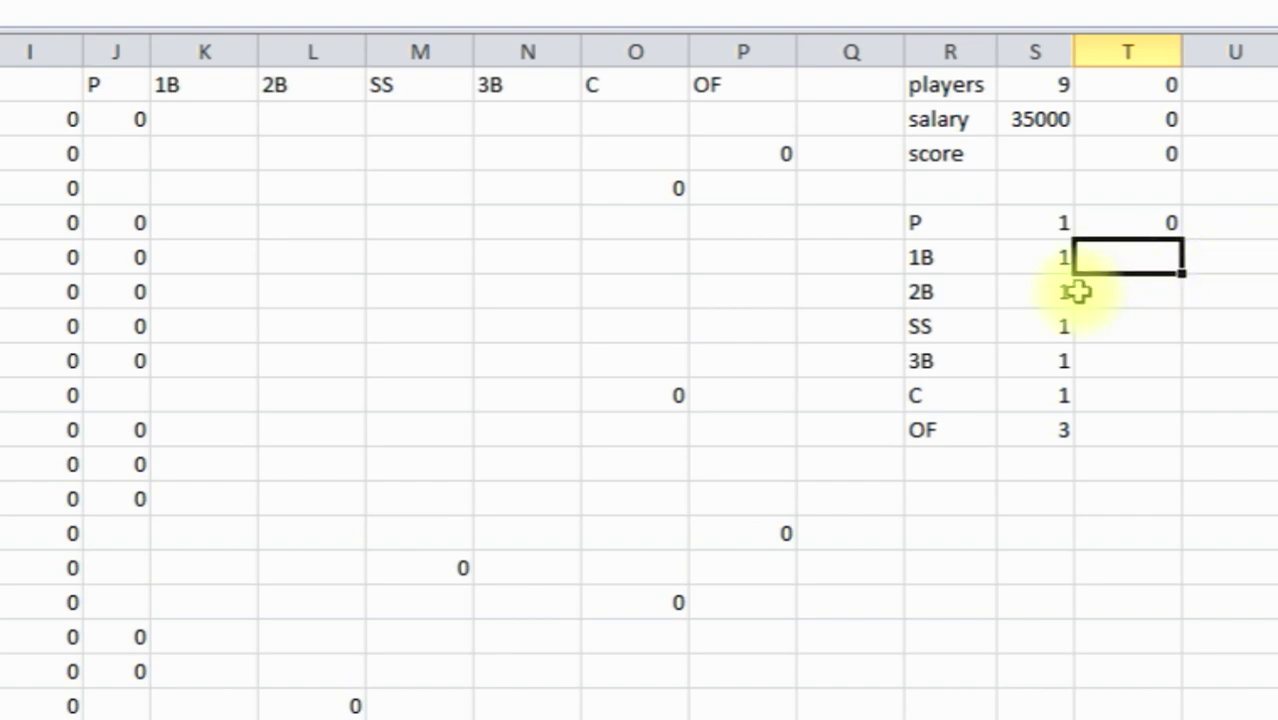
- Enter SUM formulas in T6 and T7 that total the 1B flags in column K and the 2B flags in column L
type("=sum(")
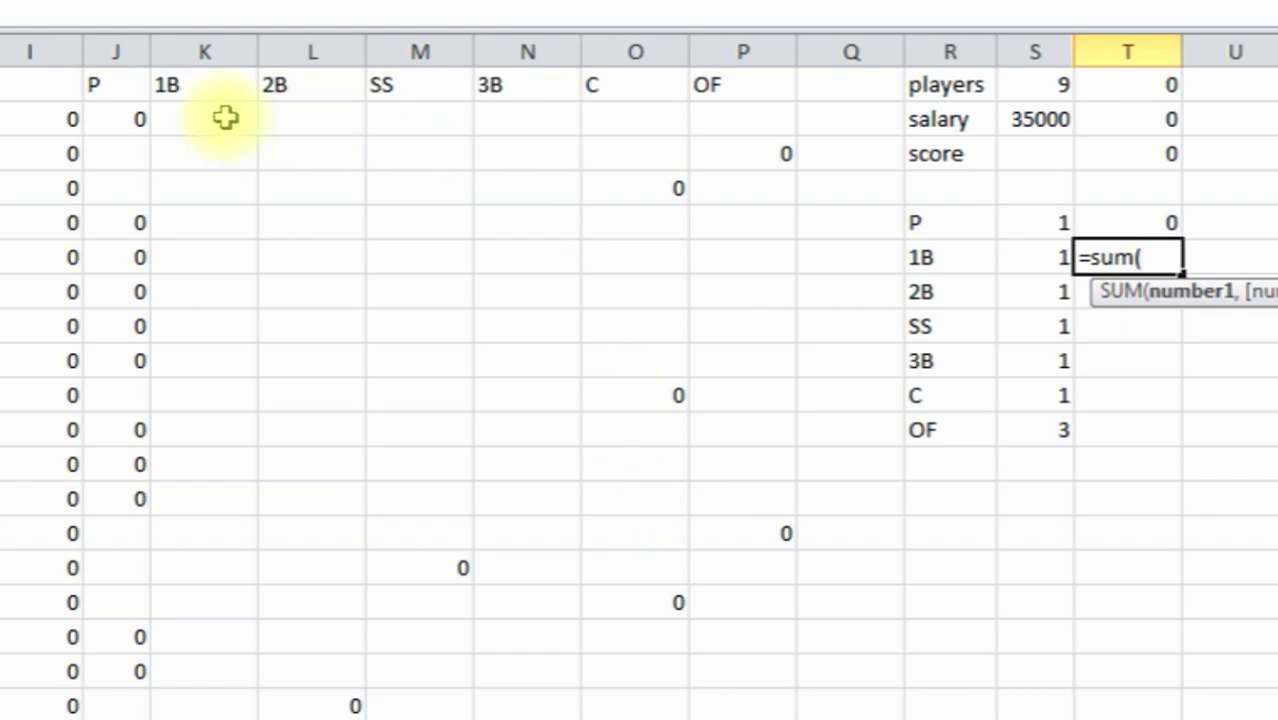
left_click_drag(225, 118, 225, 716)
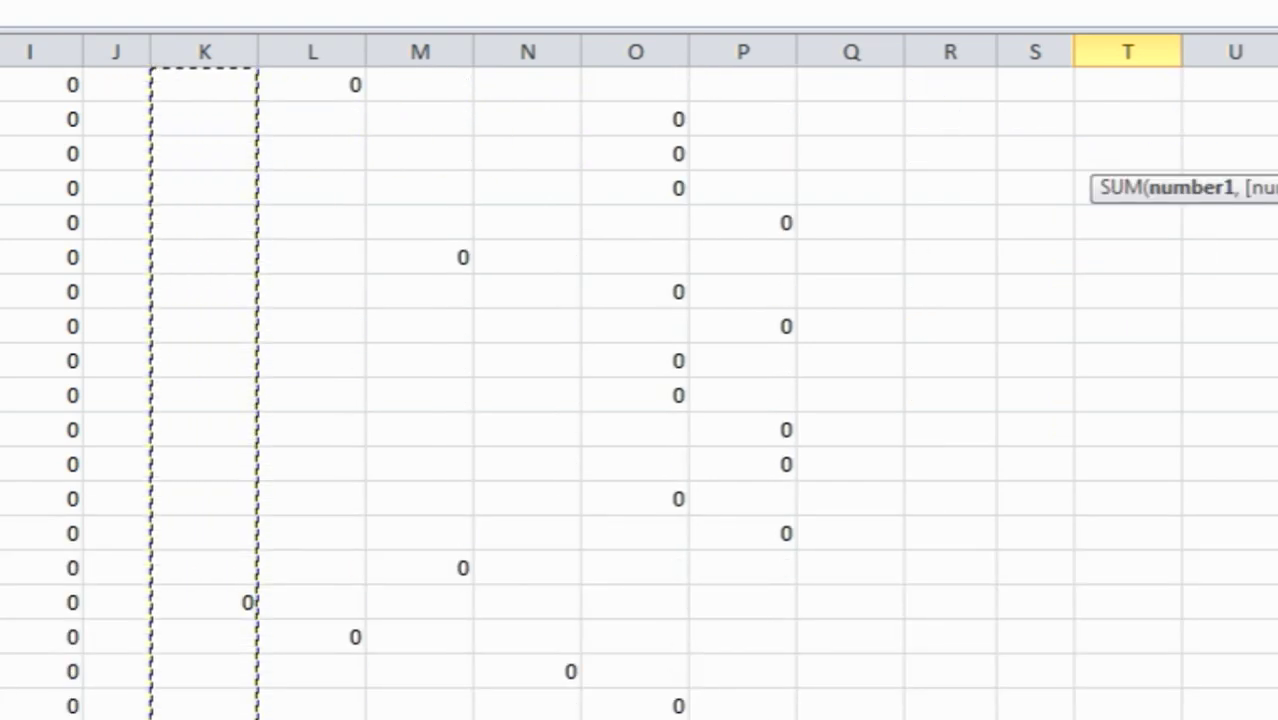
key("Return")
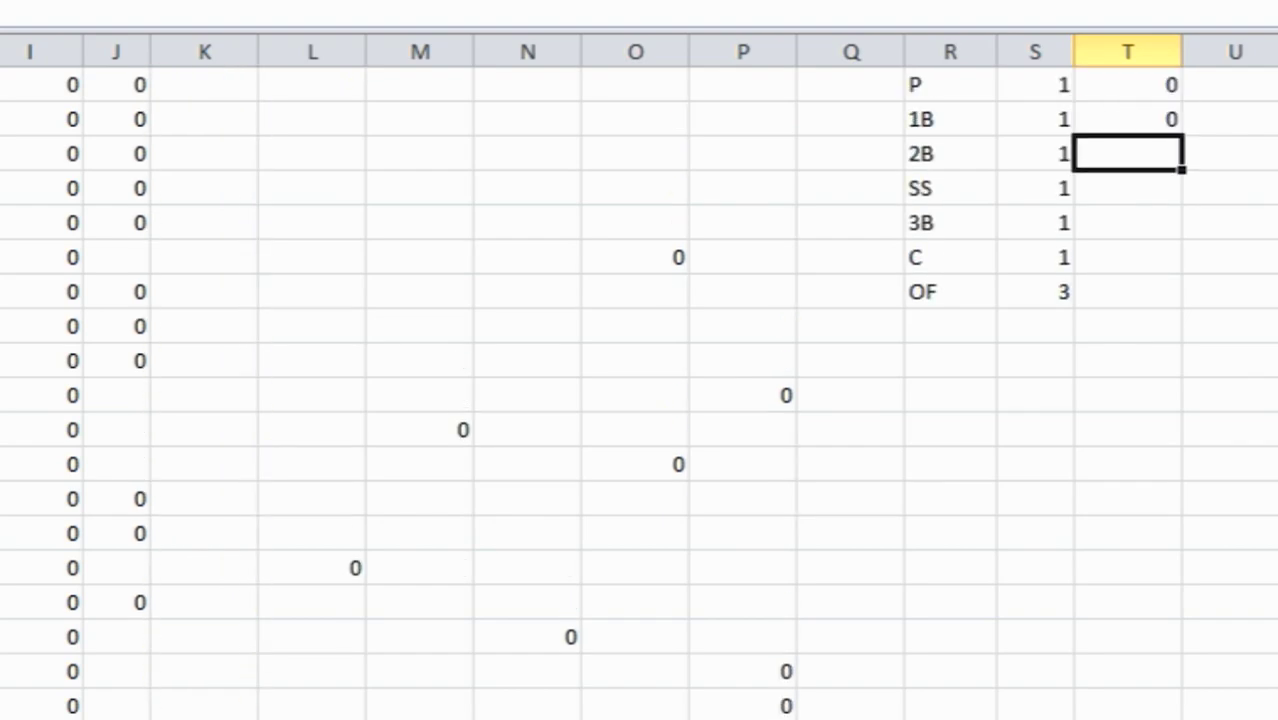
type("=sum(")
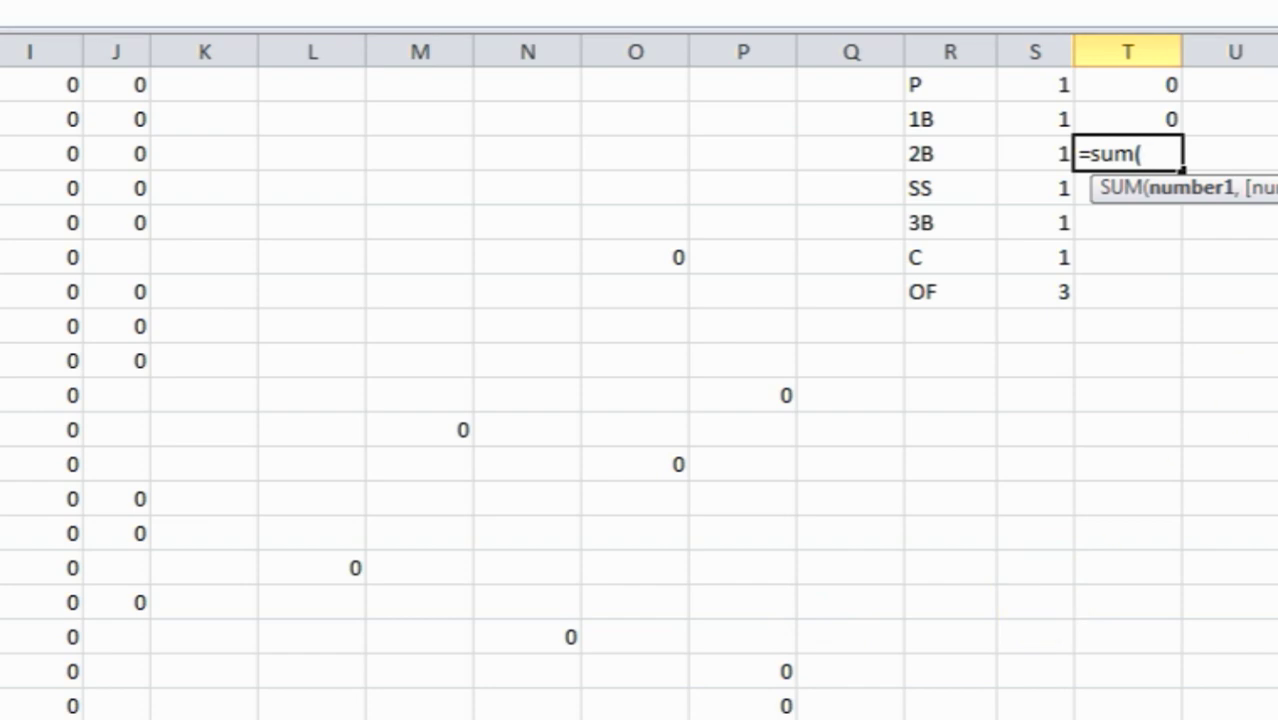
scroll(295, 153, "up", 2)
left_click_drag(310, 118, 305, 717)
key("Return")
- Enter SUM formulas in T8 and T9 that total the SS flags in column M and the 3B flags in column N
type("=sum(")
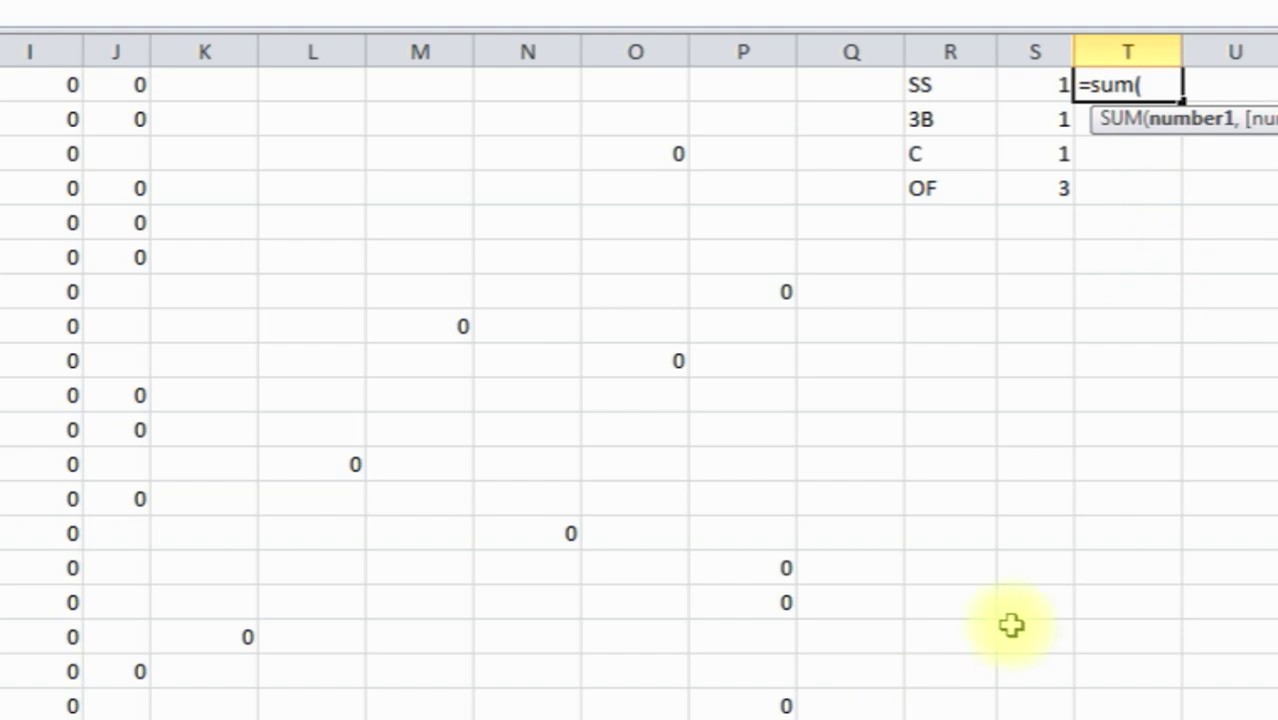
scroll(1078, 23, "up", 2)
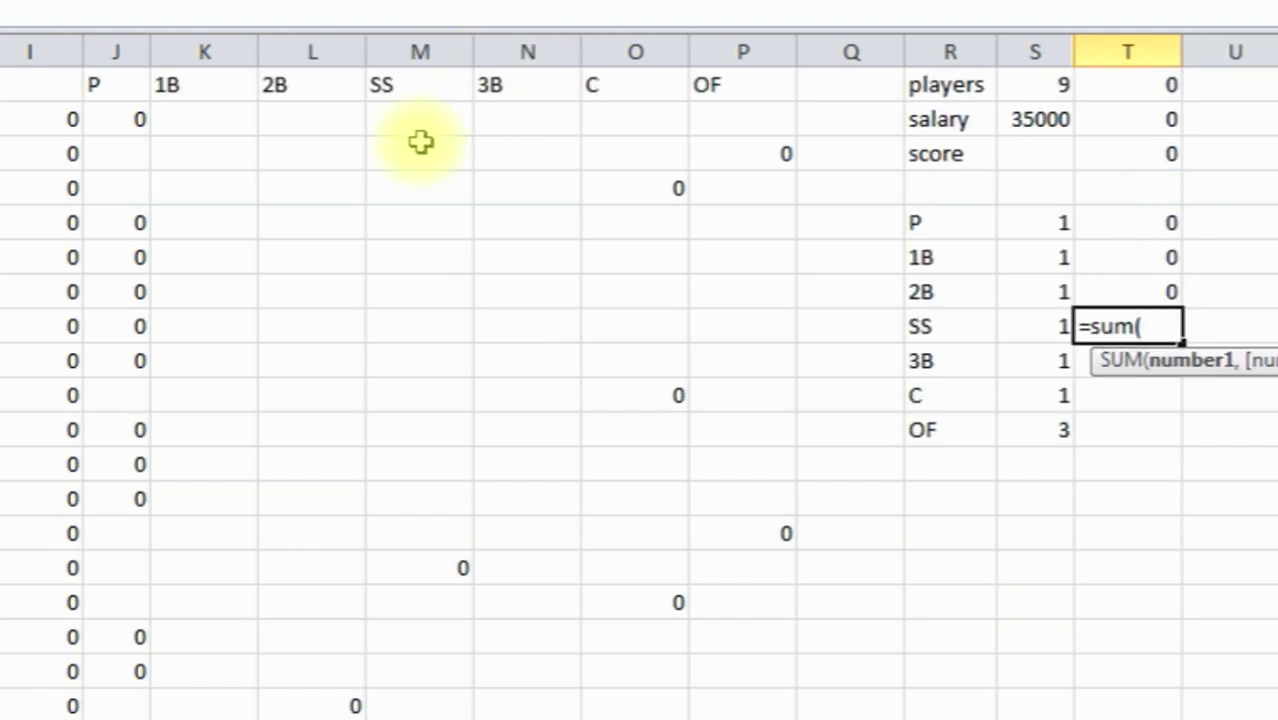
left_click_drag(419, 118, 419, 717)
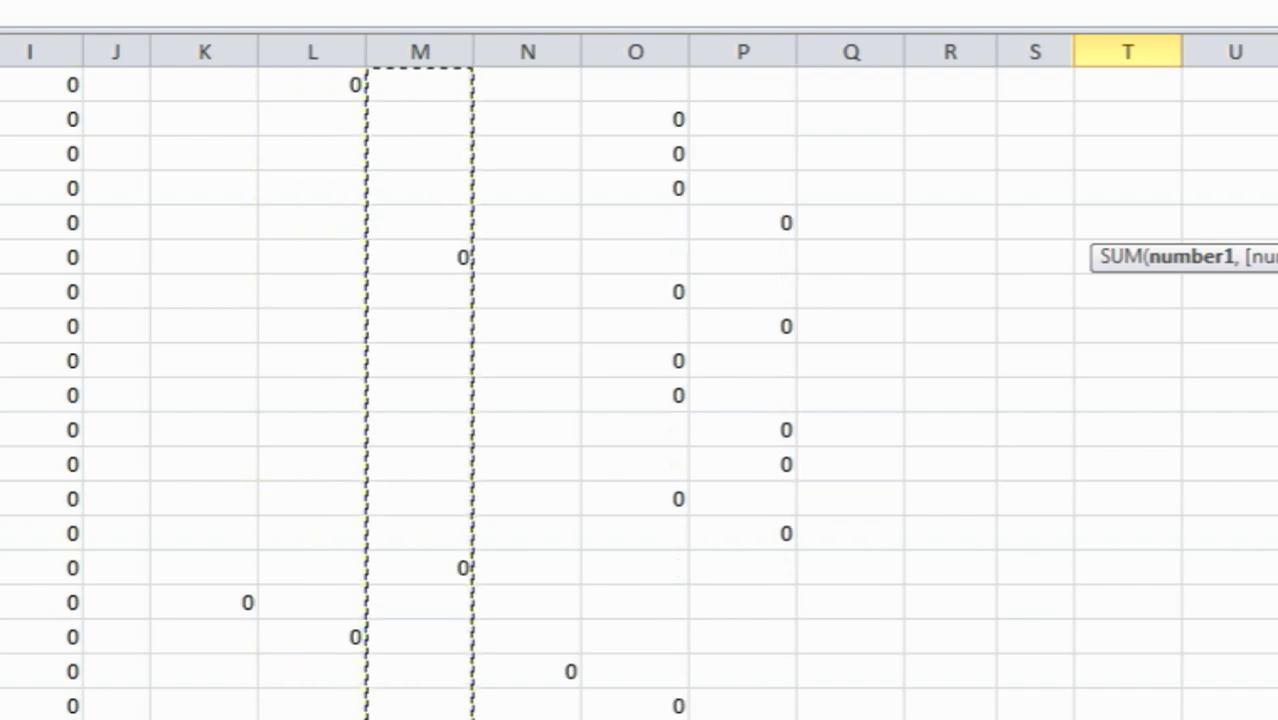
key("Escape")
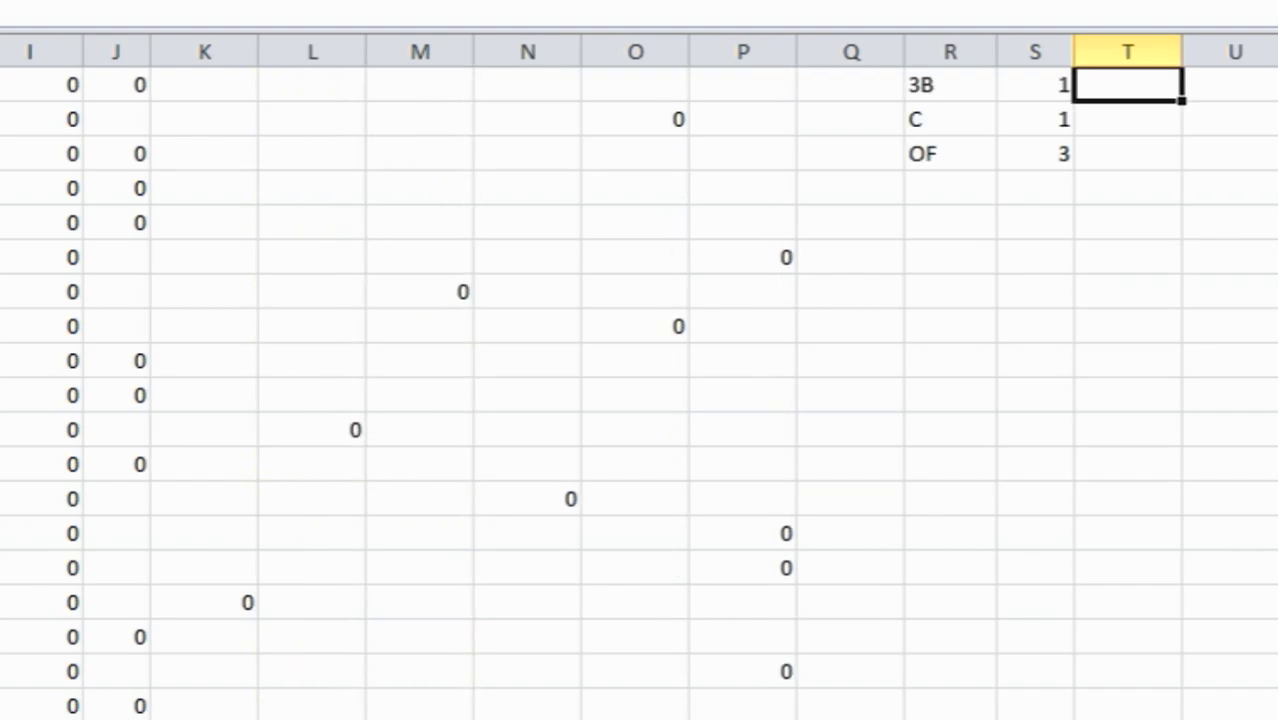
scroll(708, 473, "up", 3)
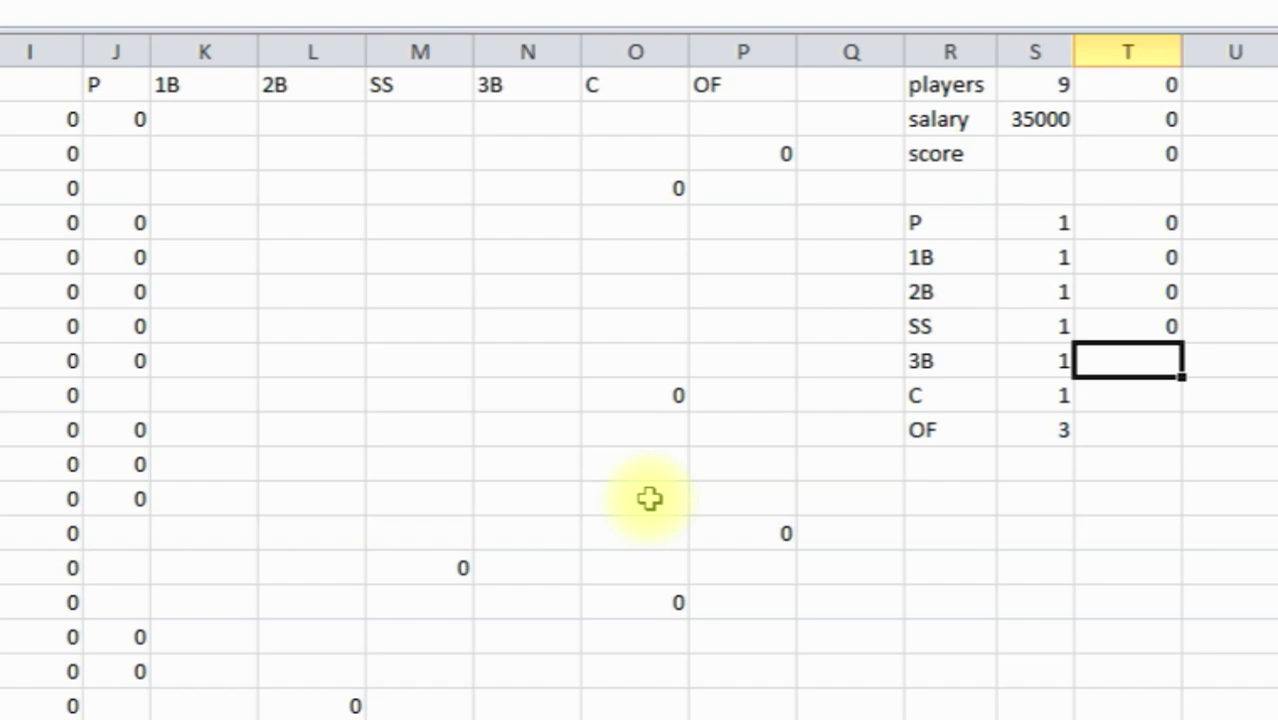
type("=sum(")
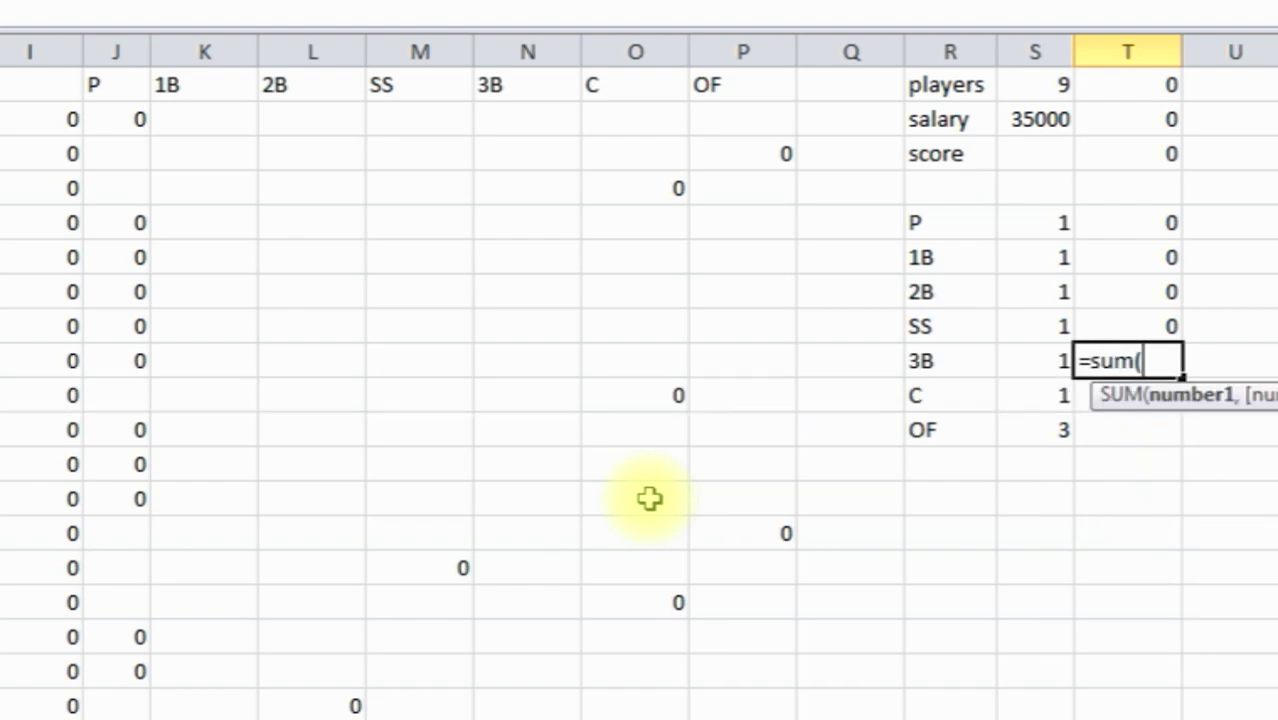
left_click_drag(505, 120, 527, 715)
key("Return")
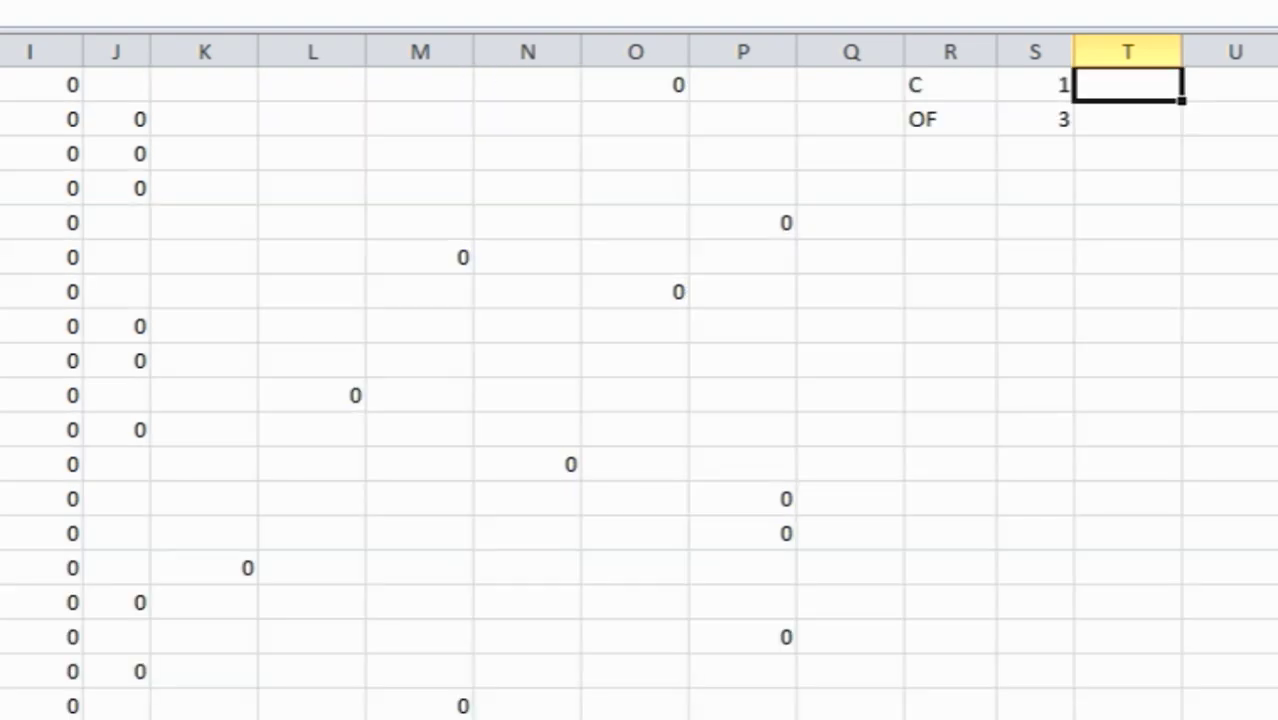
- Enter SUM formulas in T10 and T11 that total the C flags in column O and the OF flags in column P
scroll(640, 380, "up", 3)
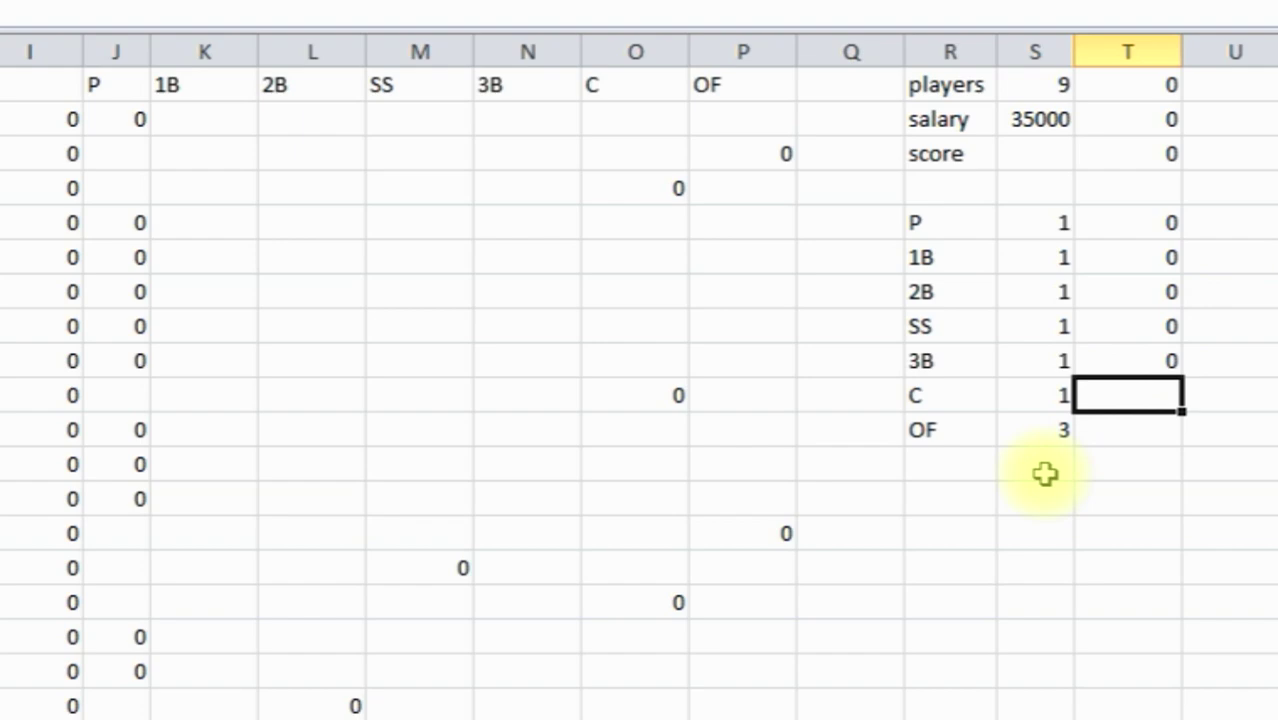
type("=sum(")
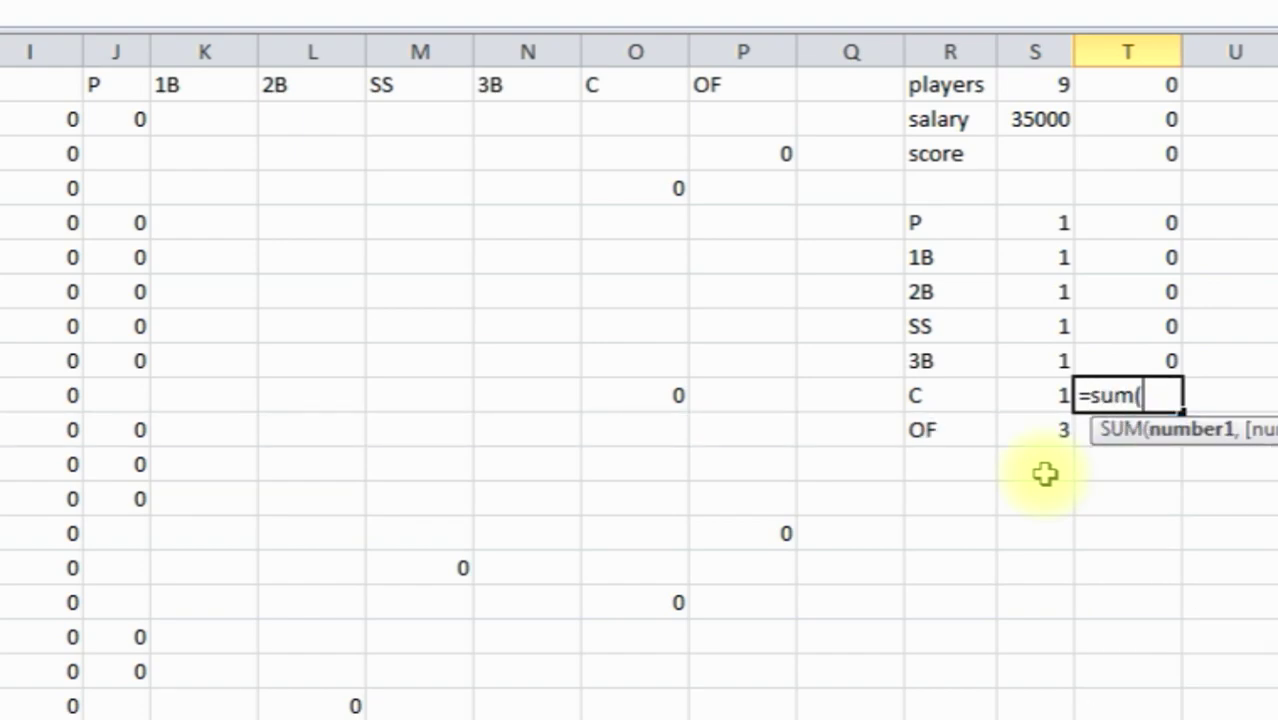
left_click_drag(633, 119, 635, 718)
key("Return")
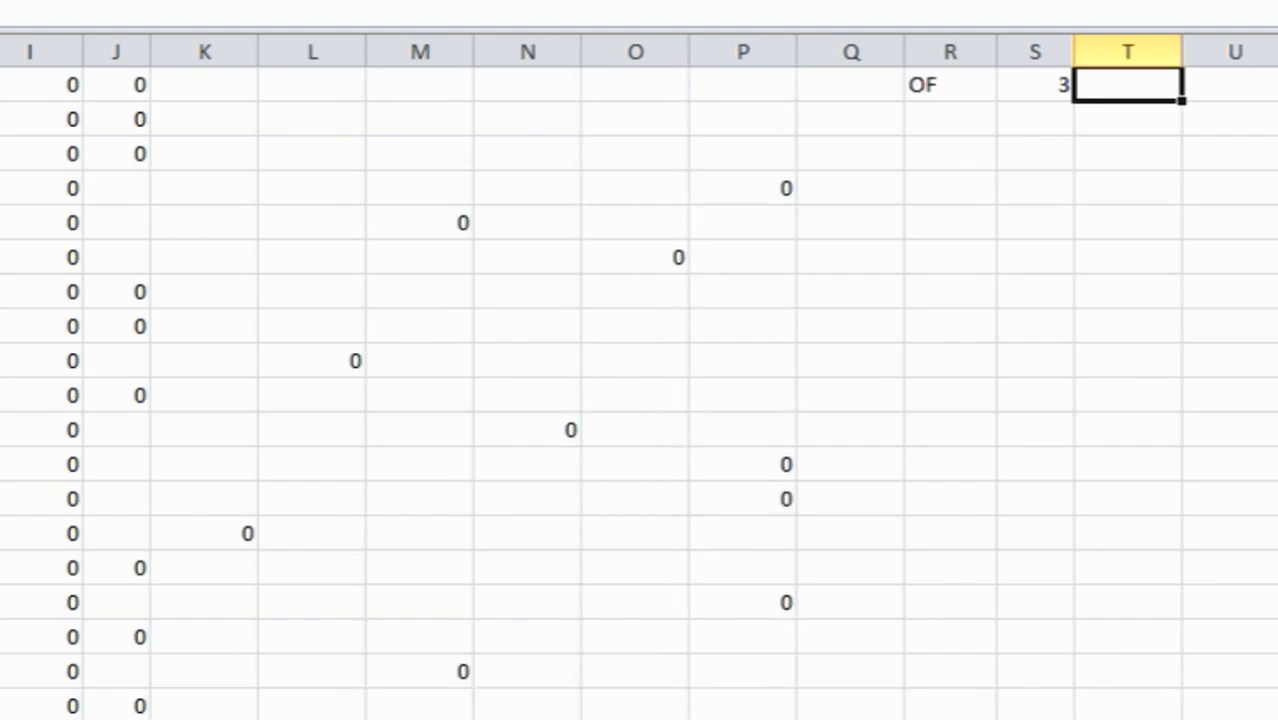
scroll(853, 560, "up", 4)
type("=sum(")
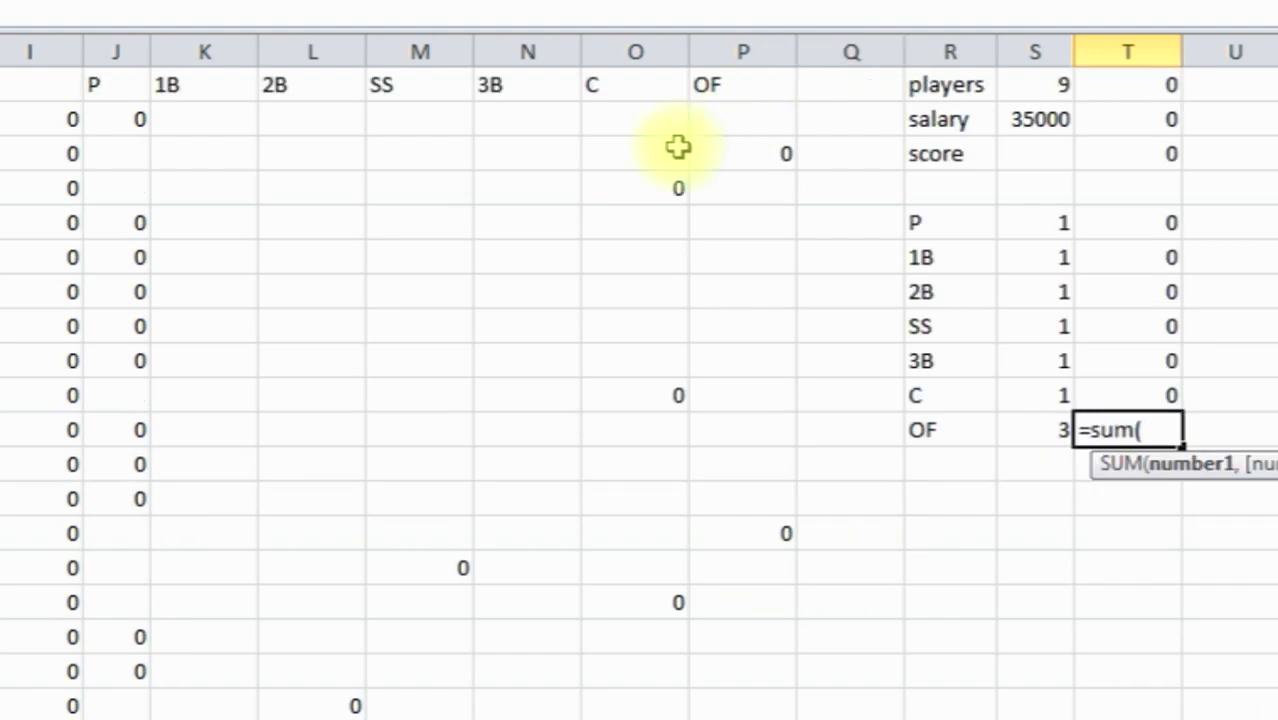
left_click_drag(740, 119, 795, 715)
scroll(795, 442, "down", 5)
key("Return")
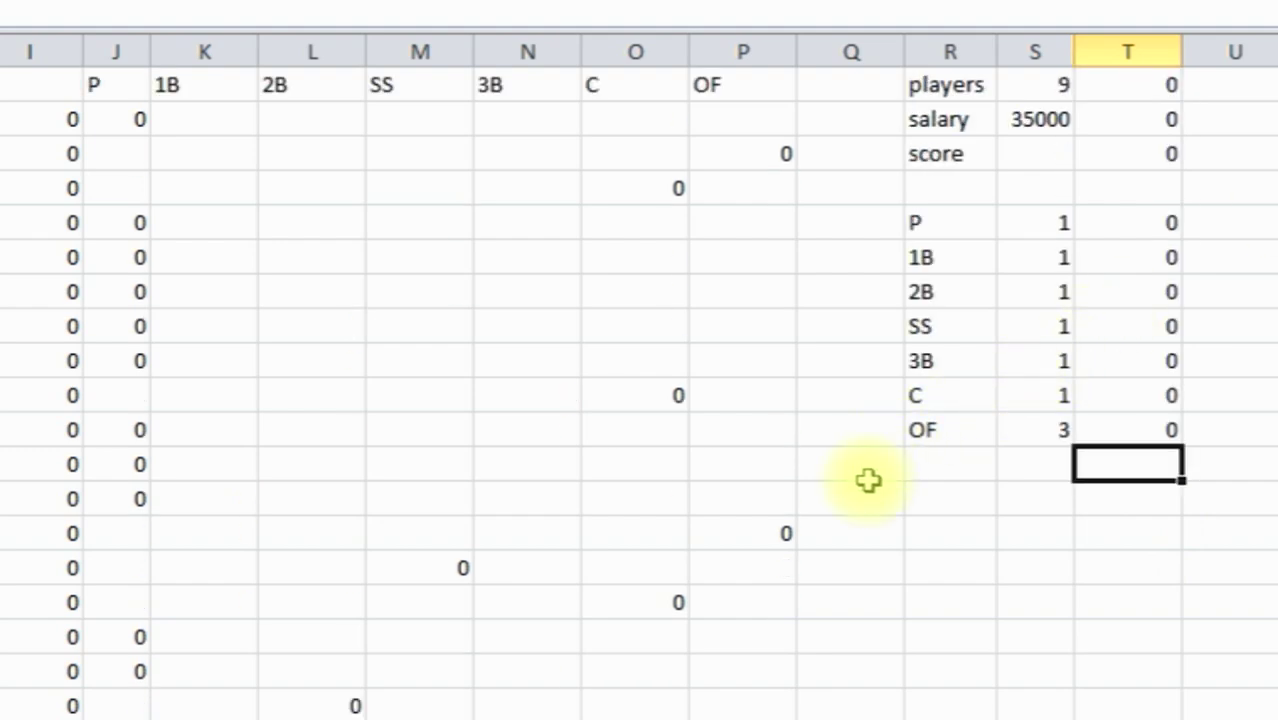
- Review the limits in column S, the totals in column T and the In flags in column I
left_click(1020, 398)
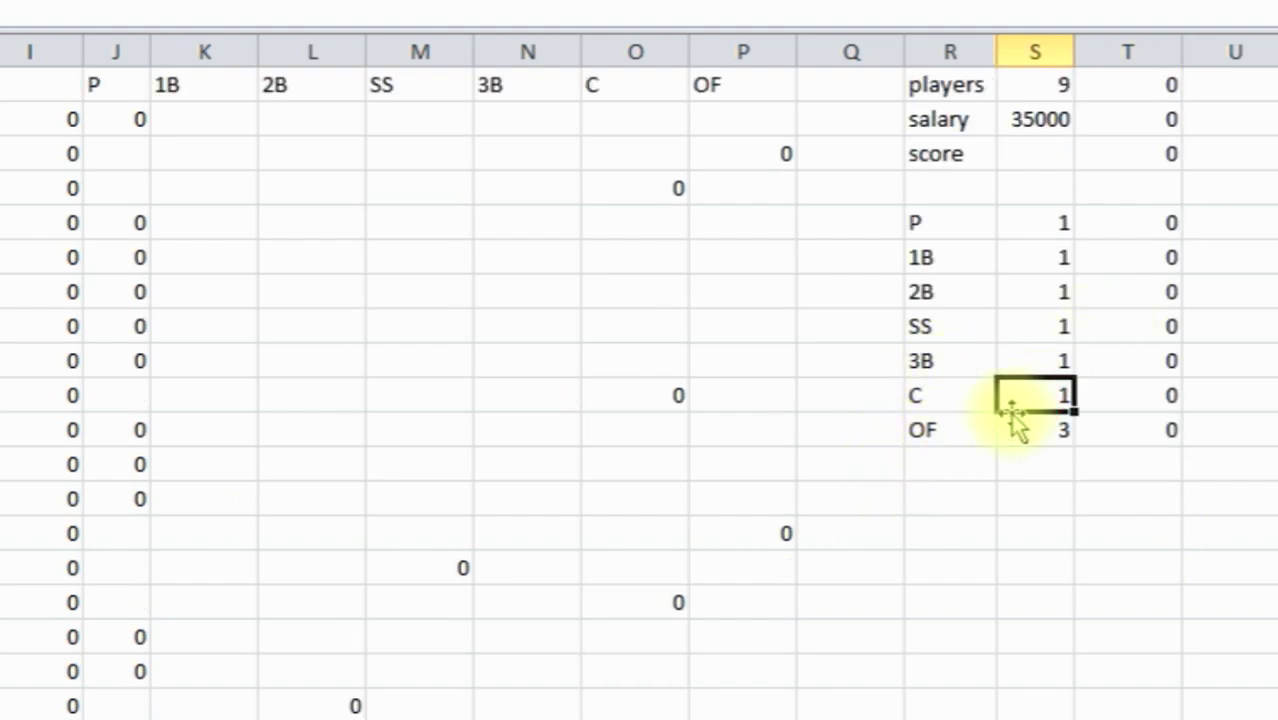
left_click(1062, 116)
left_click(1163, 92)
left_click(1137, 153)
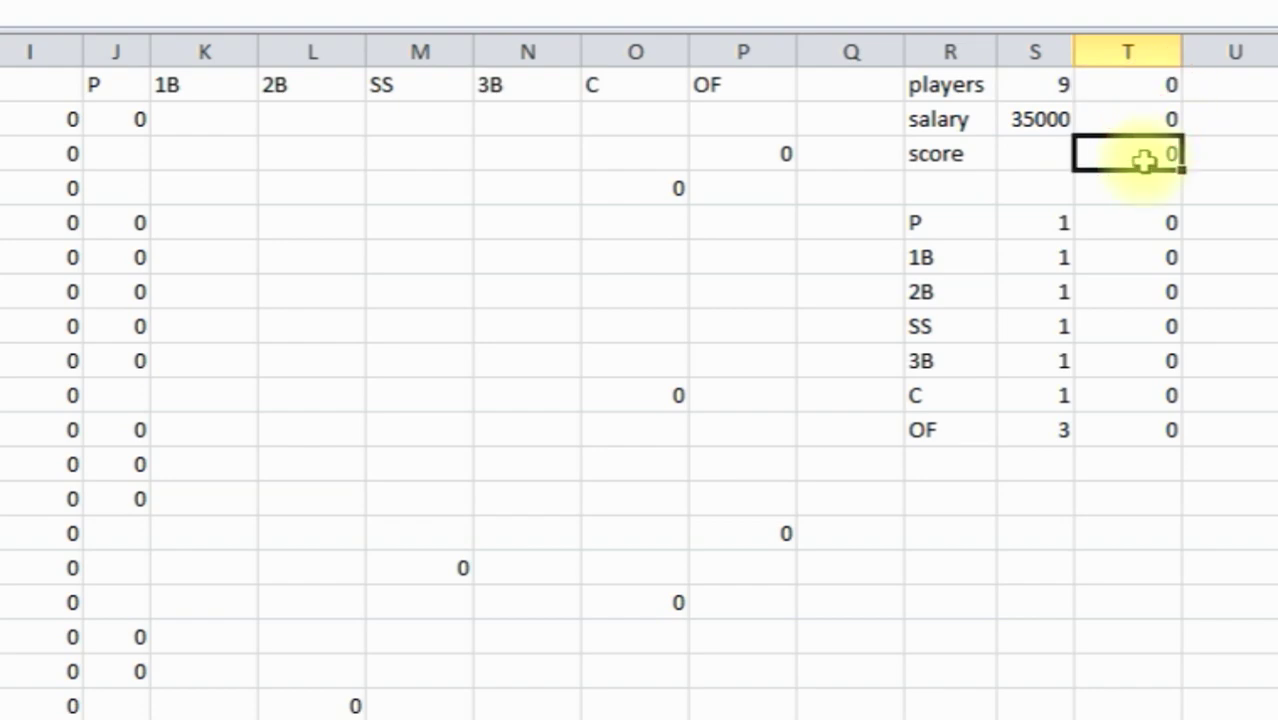
left_click(1143, 252)
left_click(1145, 333)
left_click(1137, 398)
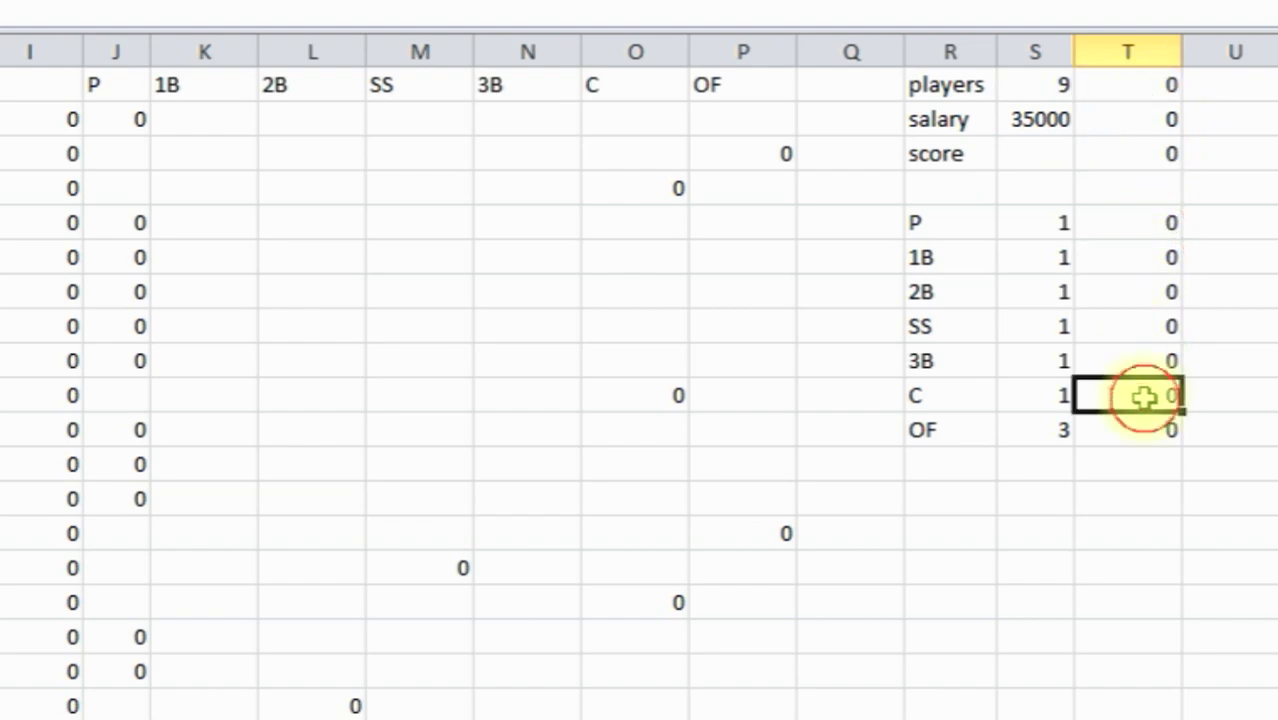
left_click(1140, 158)
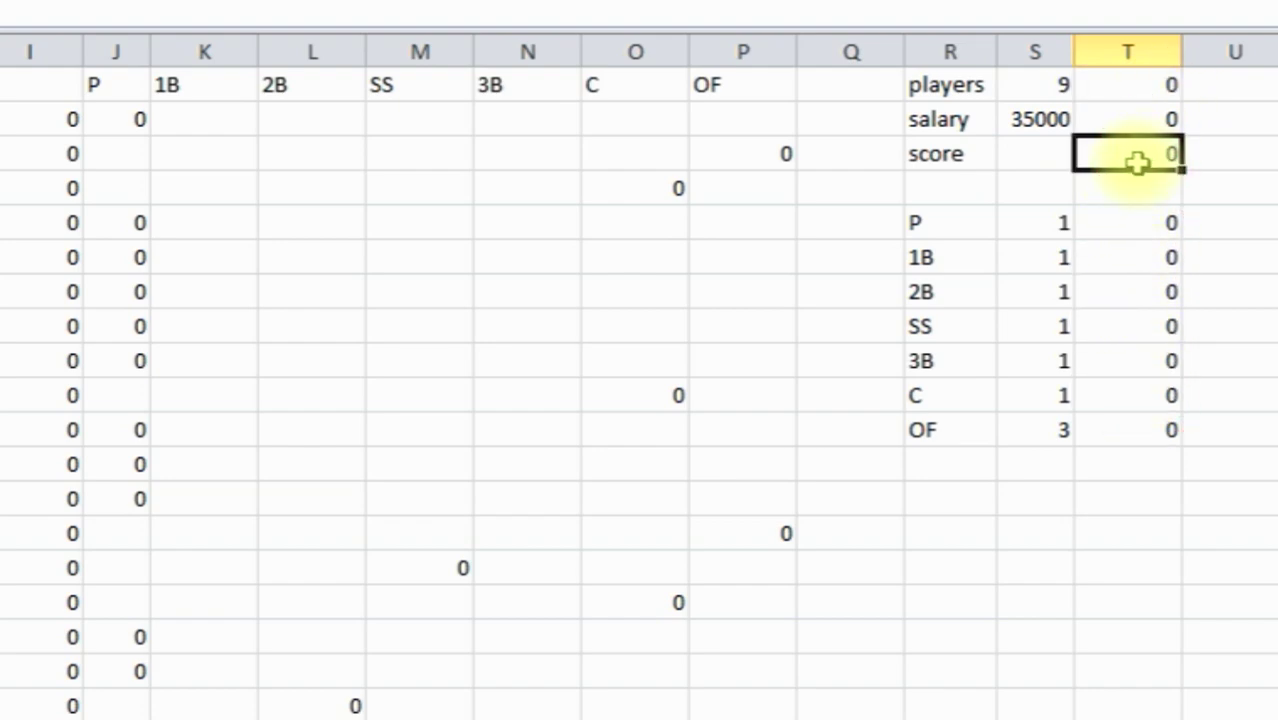
left_click(45, 222)
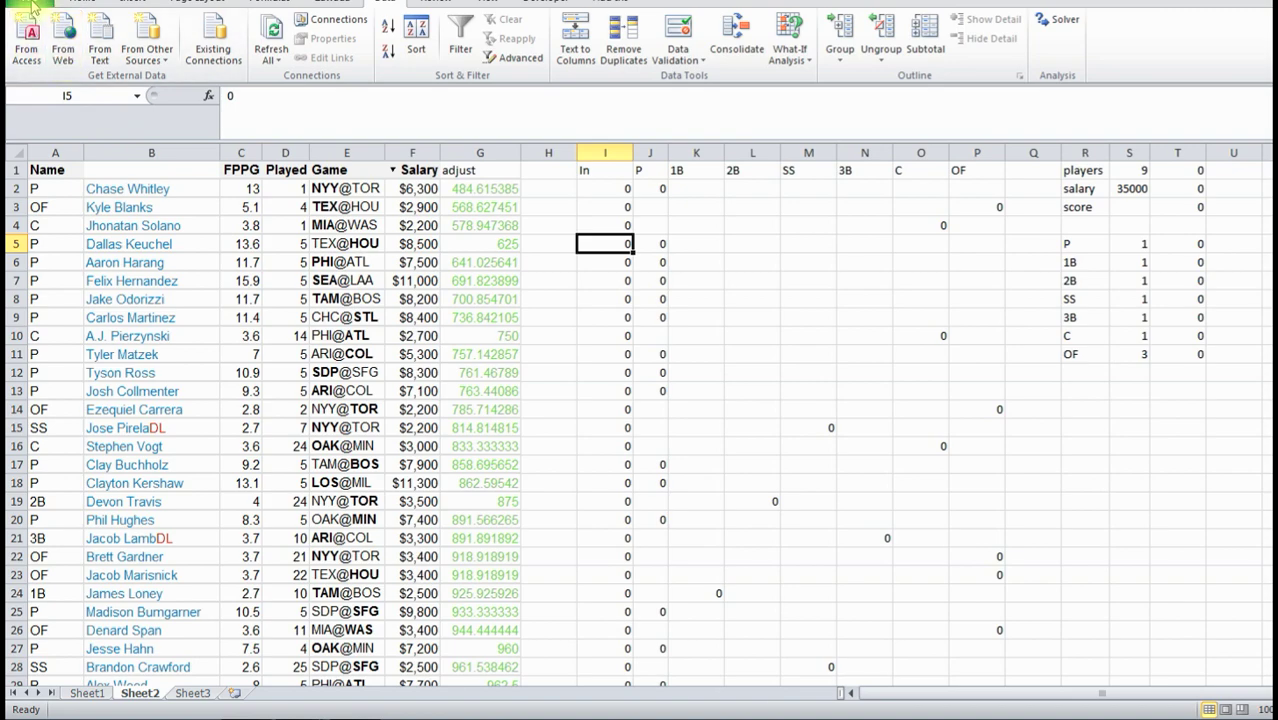
- Check in the Excel add-ins list whether the Solver Add-in is enabled, leaving the list unchanged
left_click(30, 5)
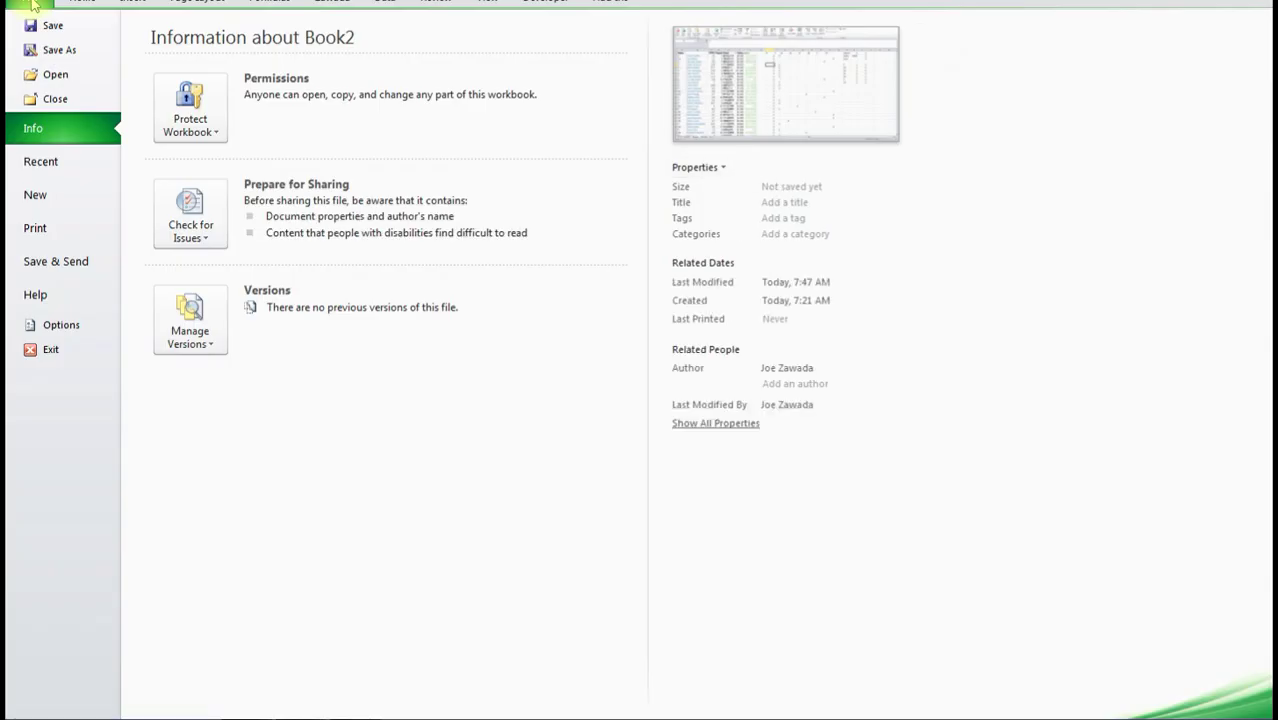
left_click(45, 330)
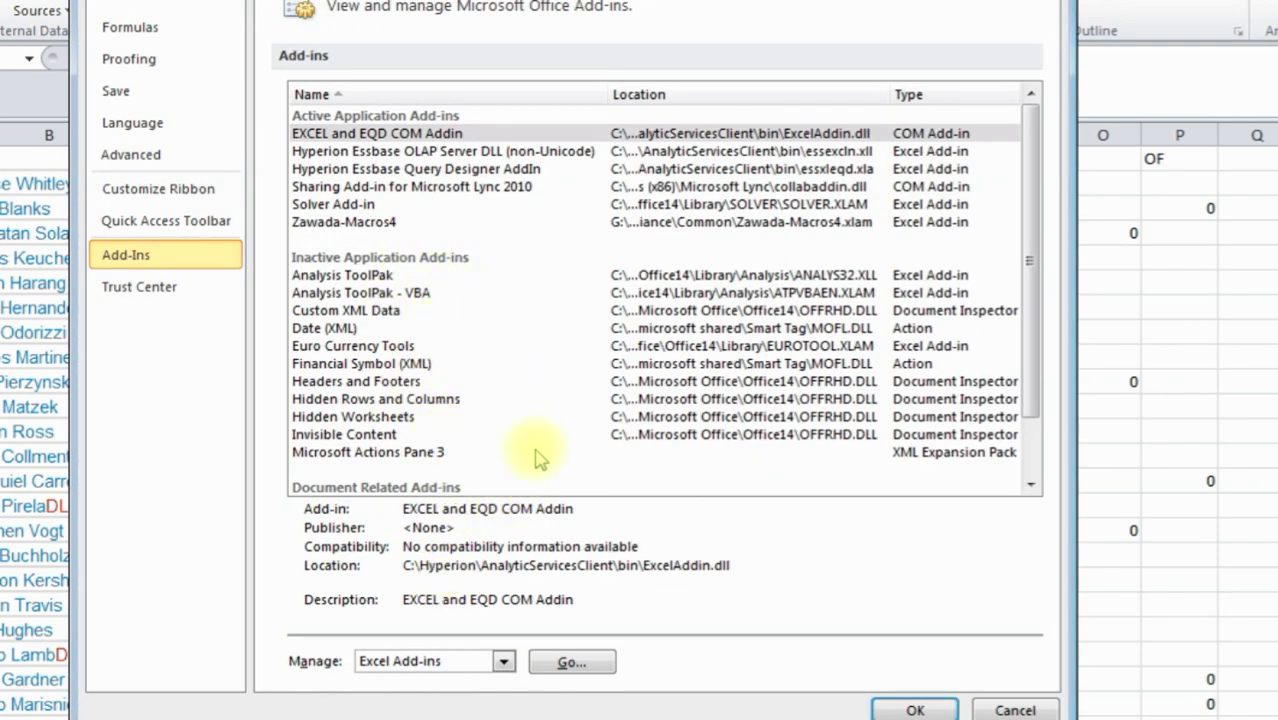
left_click(572, 663)
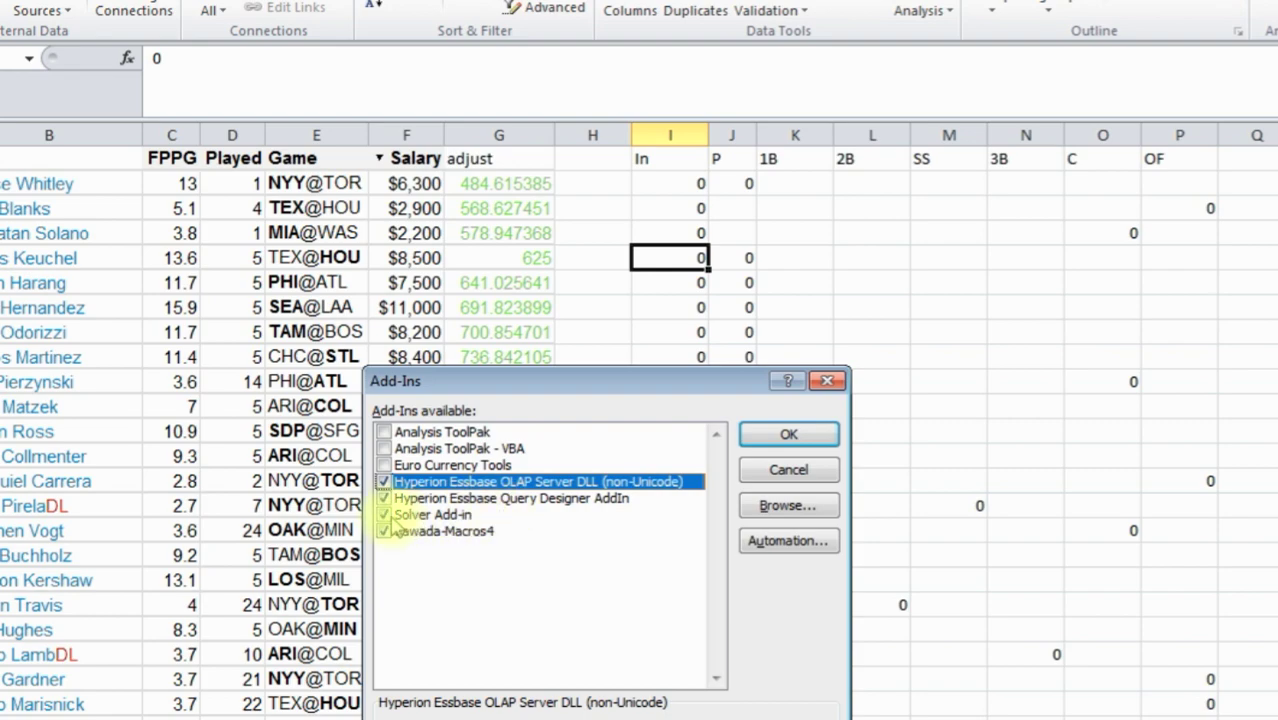
left_click(826, 381)
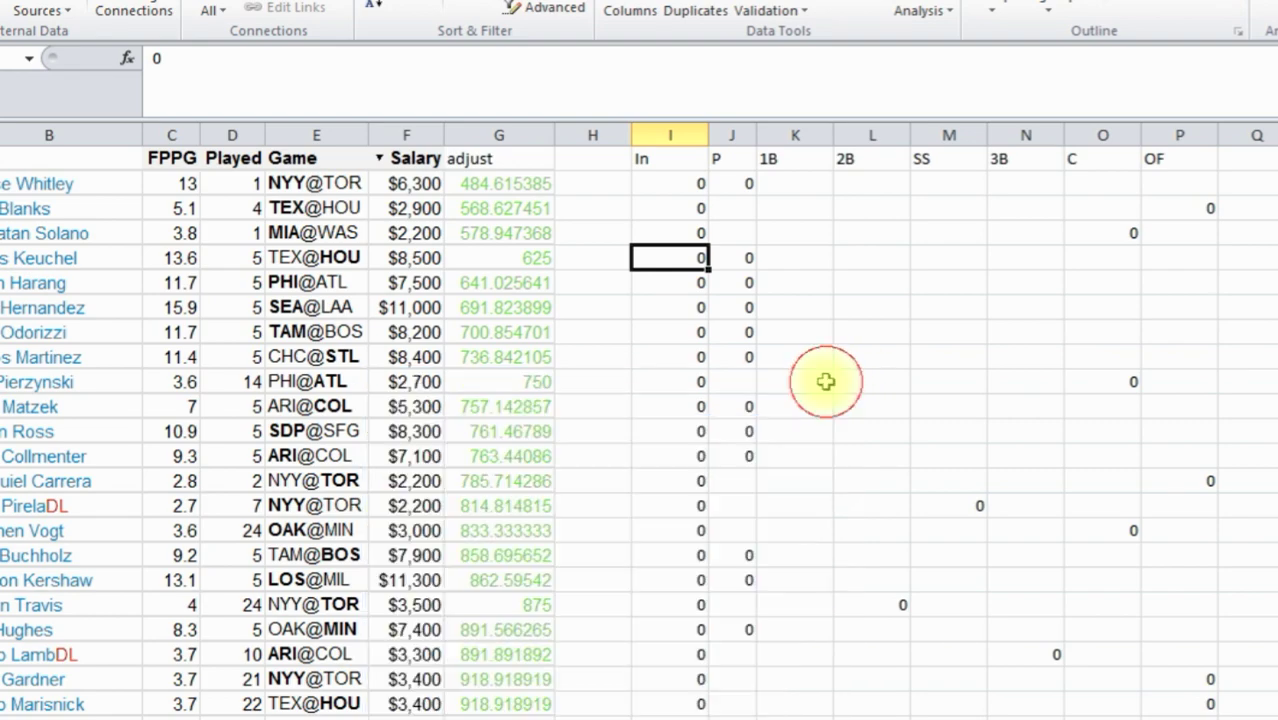
- Open Solver and set its objective to maximize the score total in T3
left_click(232, 356)
left_click(48, 328)
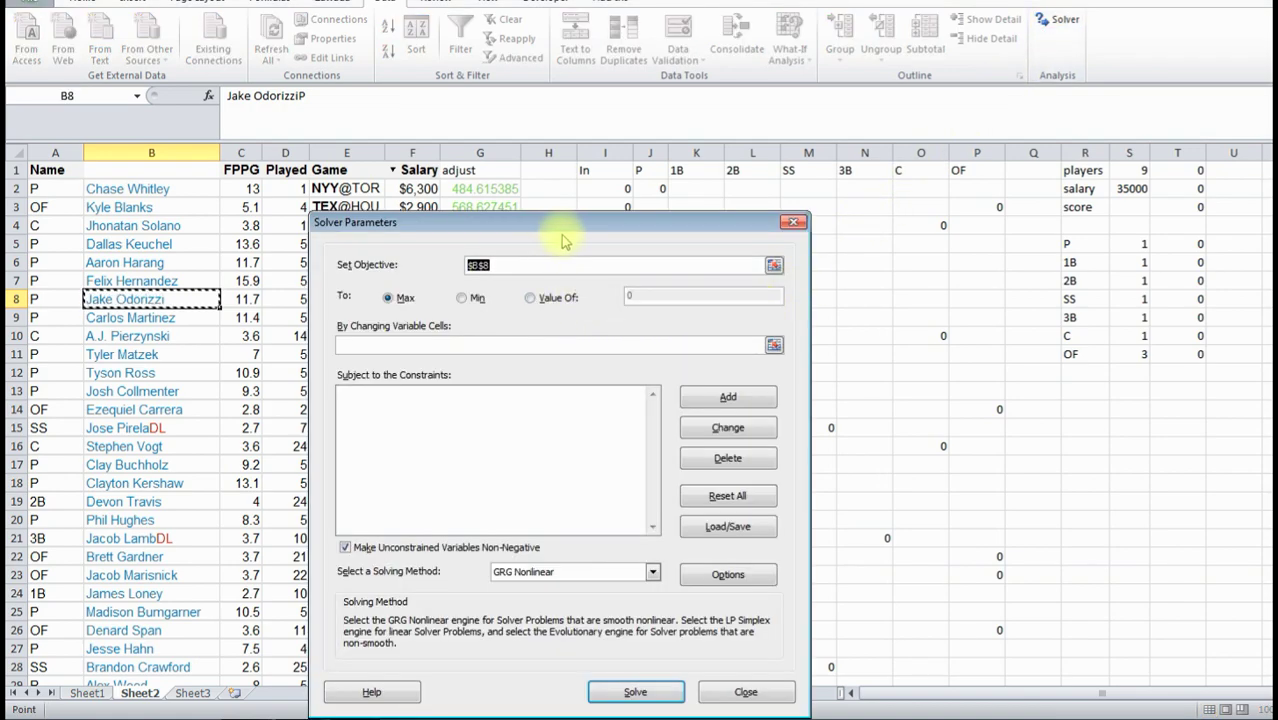
left_click_drag(568, 226, 618, 155)
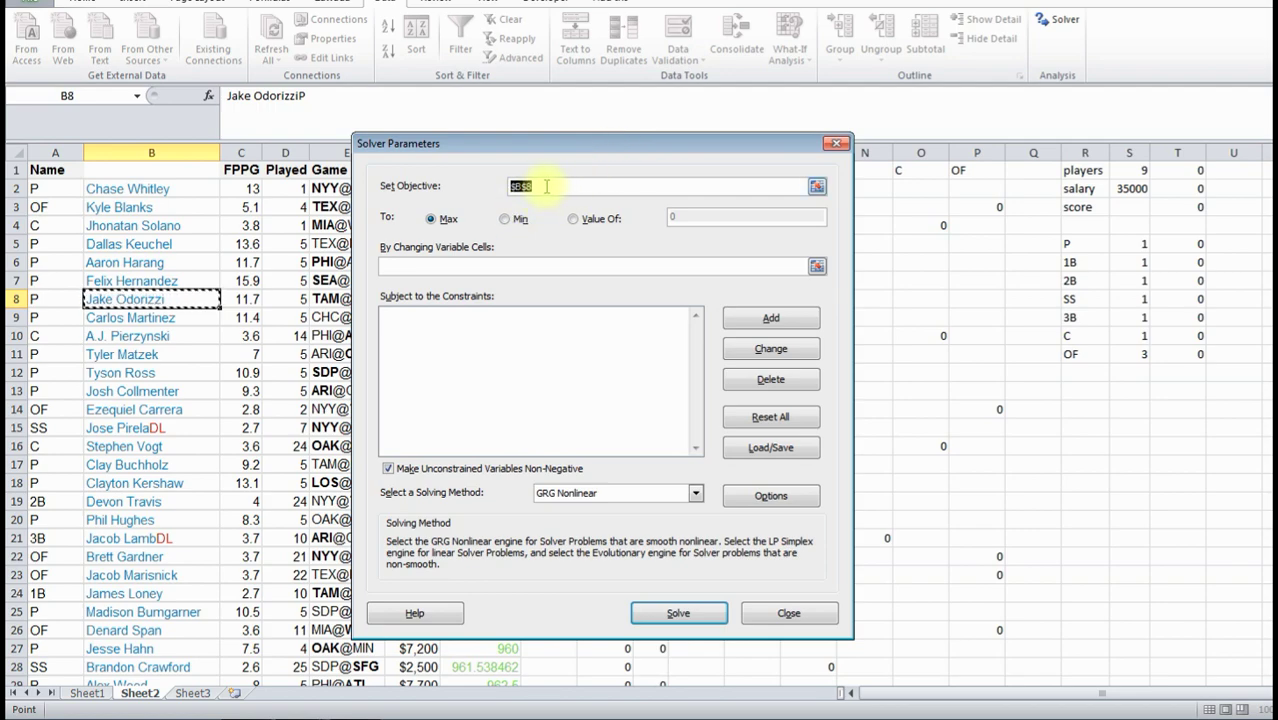
key("BackSpace")
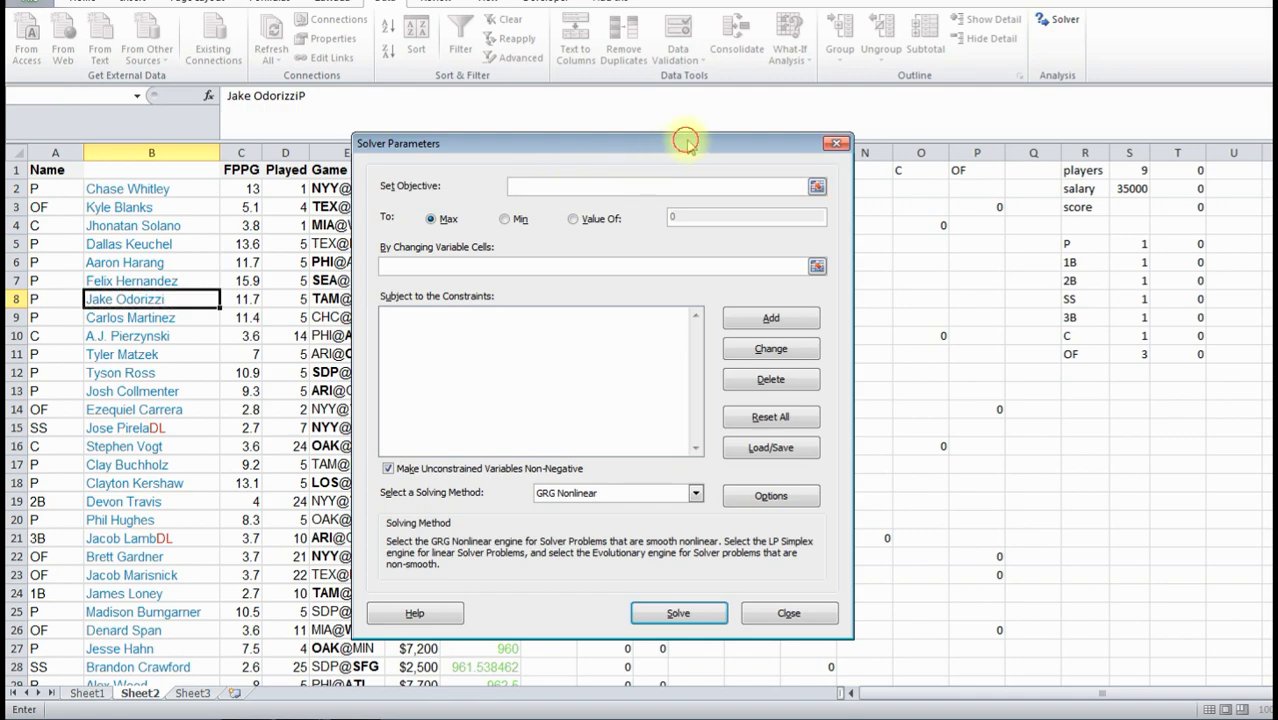
left_click_drag(686, 141, 749, 134)
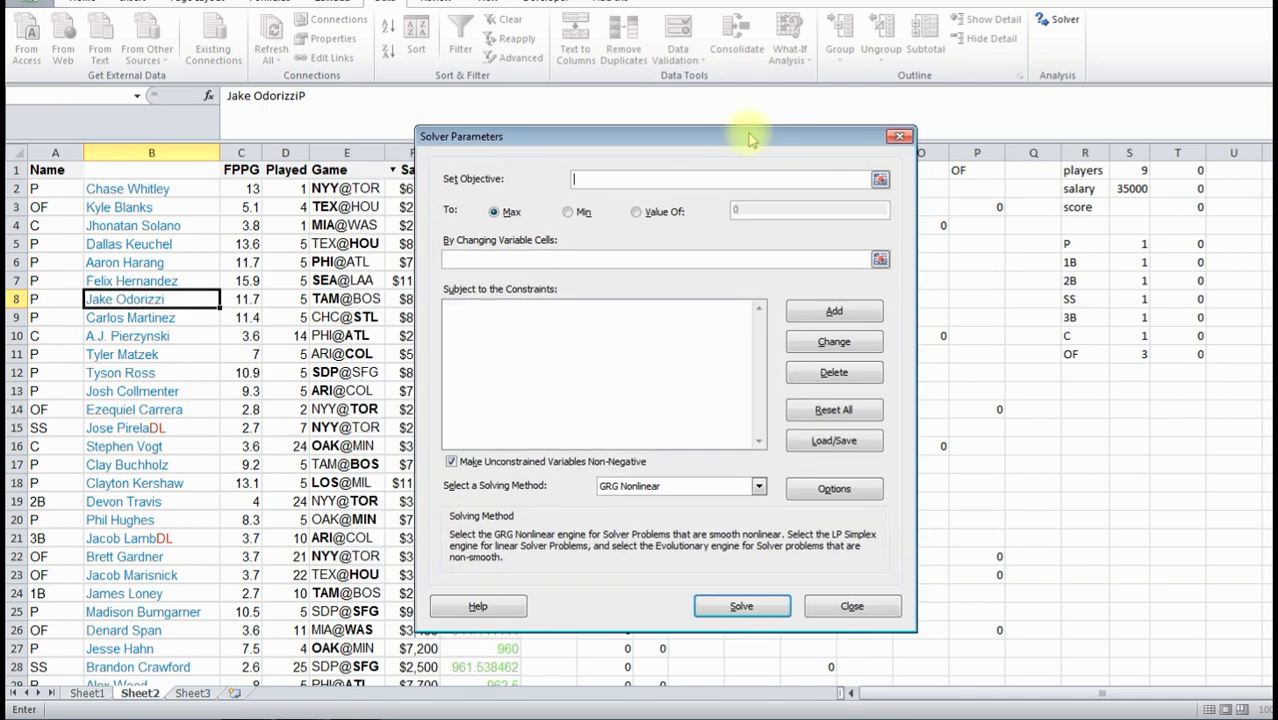
left_click(1186, 210)
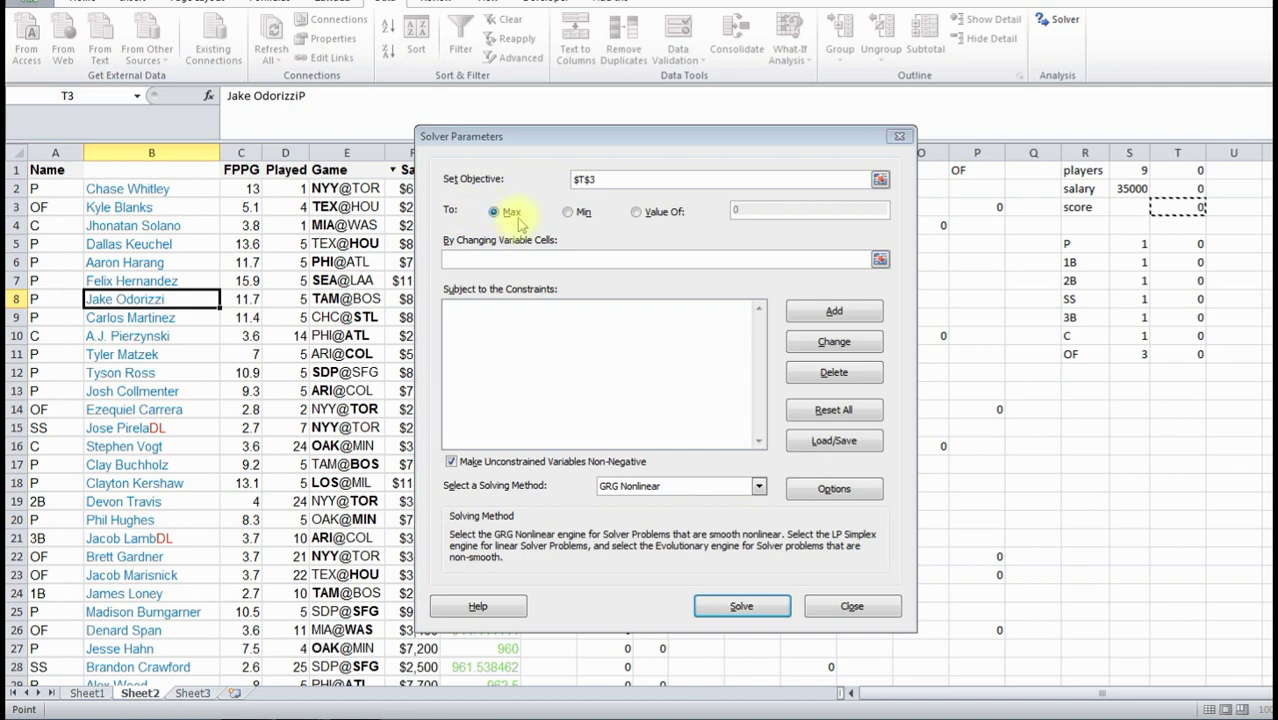
- Set Solver's changing variable cells to the In flags in I2:I201
left_click(471, 260)
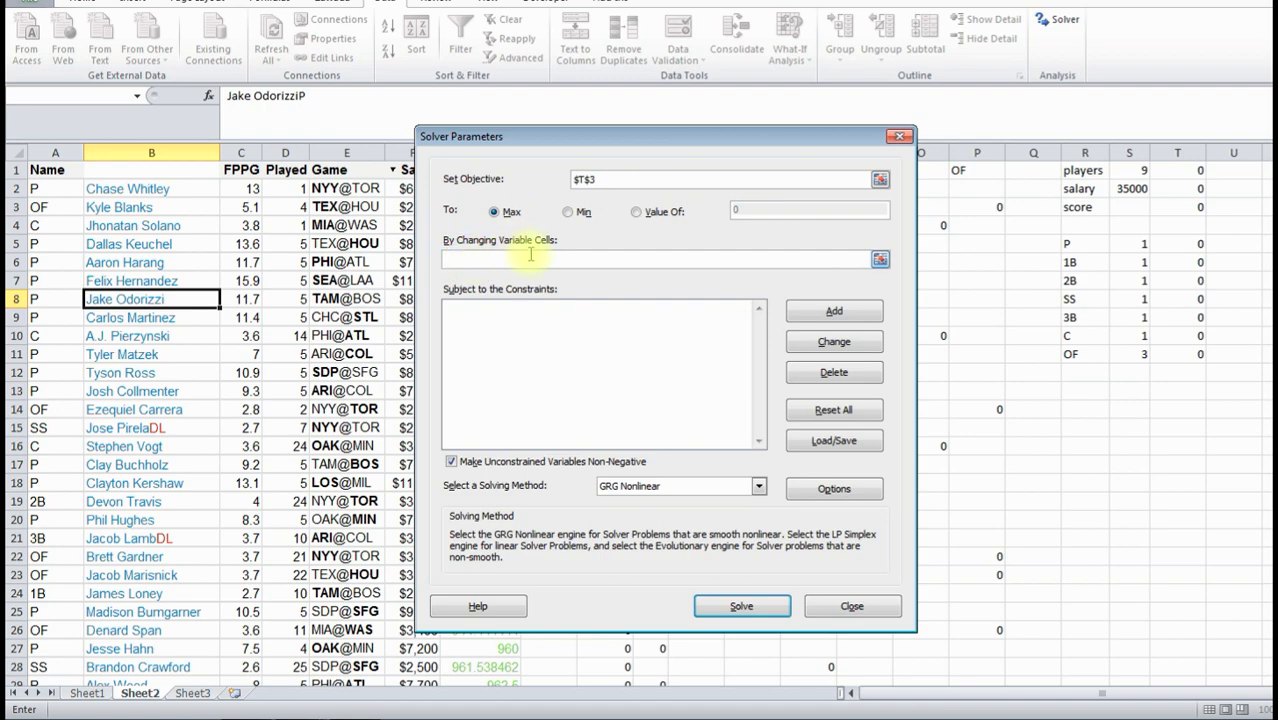
left_click_drag(605, 143, 922, 176)
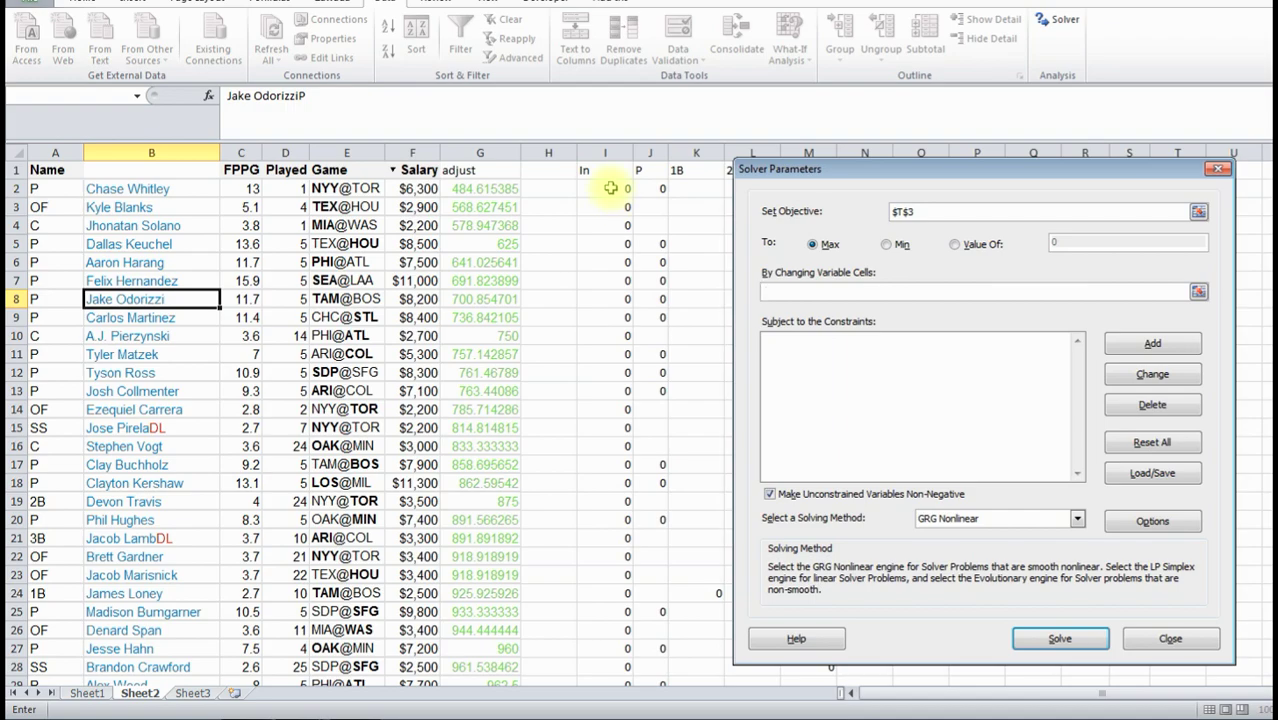
left_click_drag(610, 188, 626, 278)
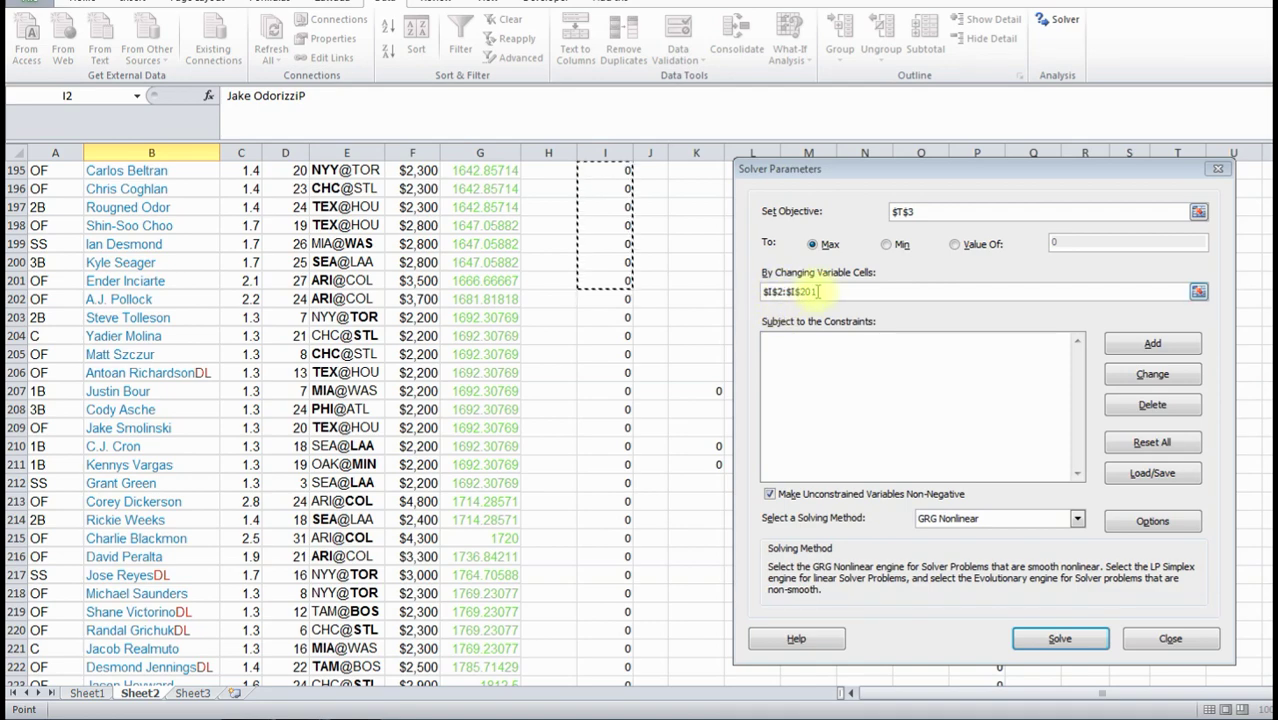
left_click_drag(958, 177, 562, 175)
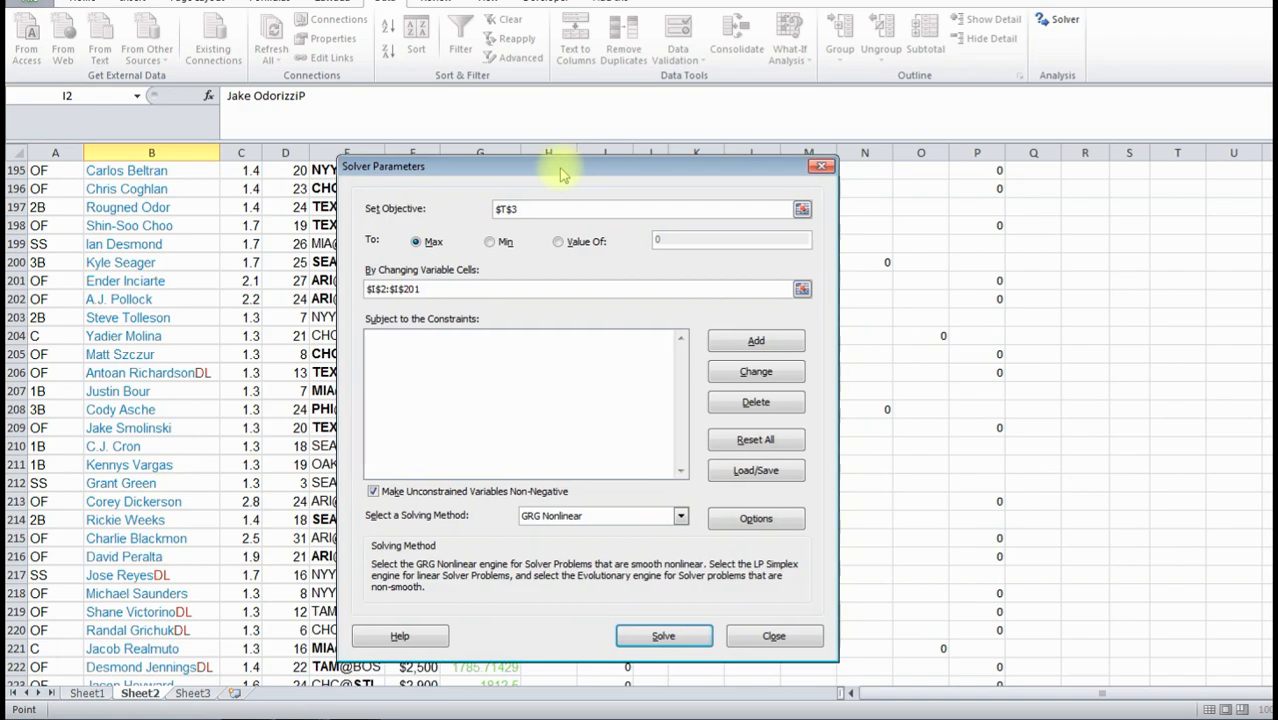
- Add a Solver constraint that the player total in T1 equals the player limit in S1
scroll(1260, 420, "up", 20)
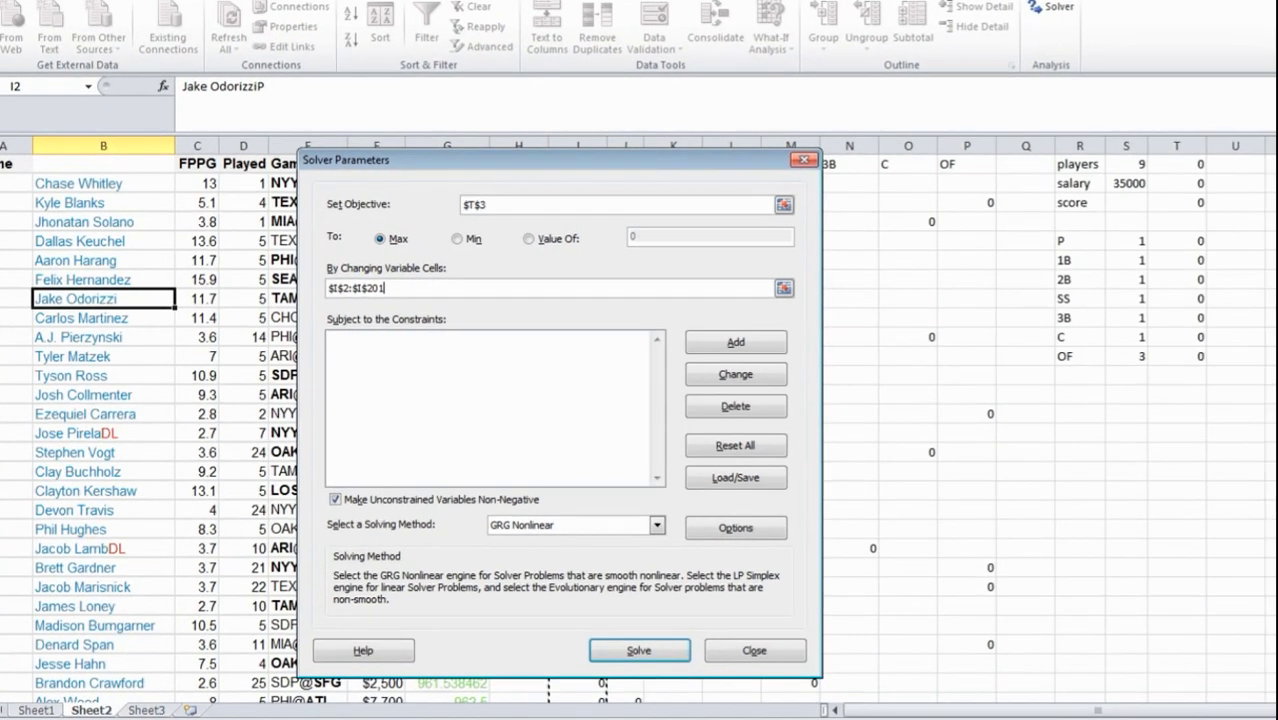
left_click(431, 346)
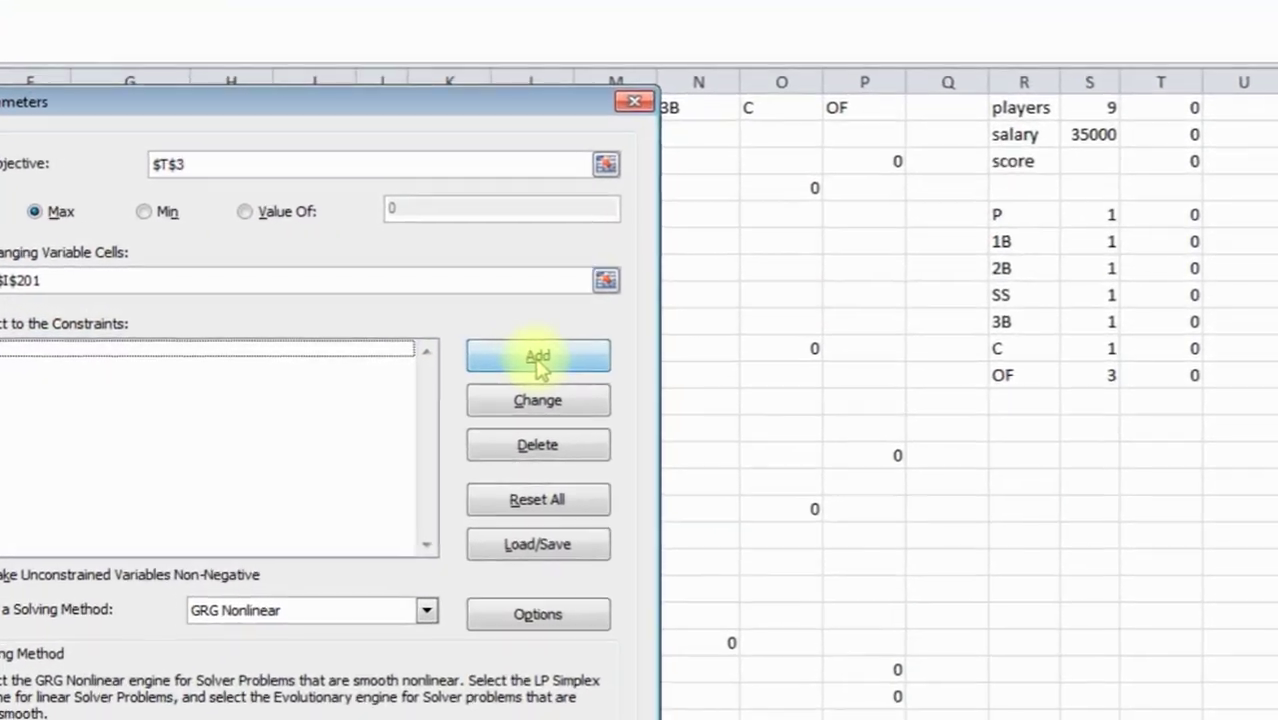
left_click(672, 348)
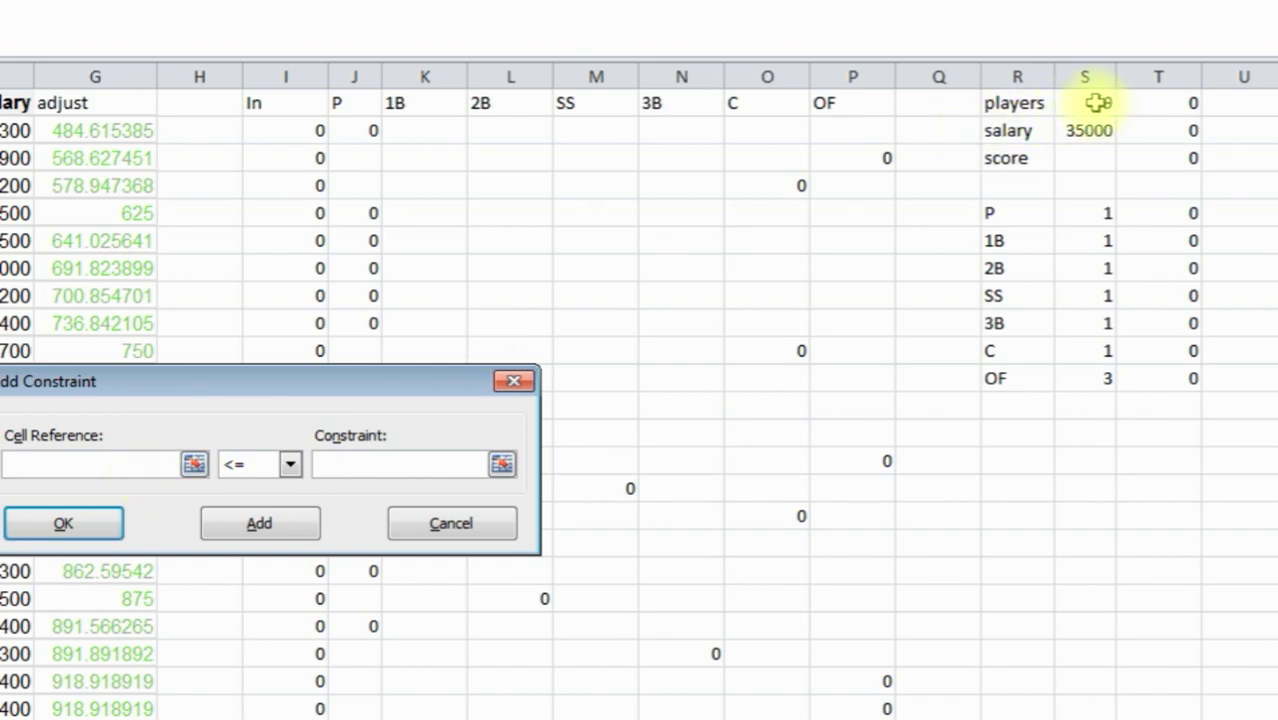
left_click(1172, 106)
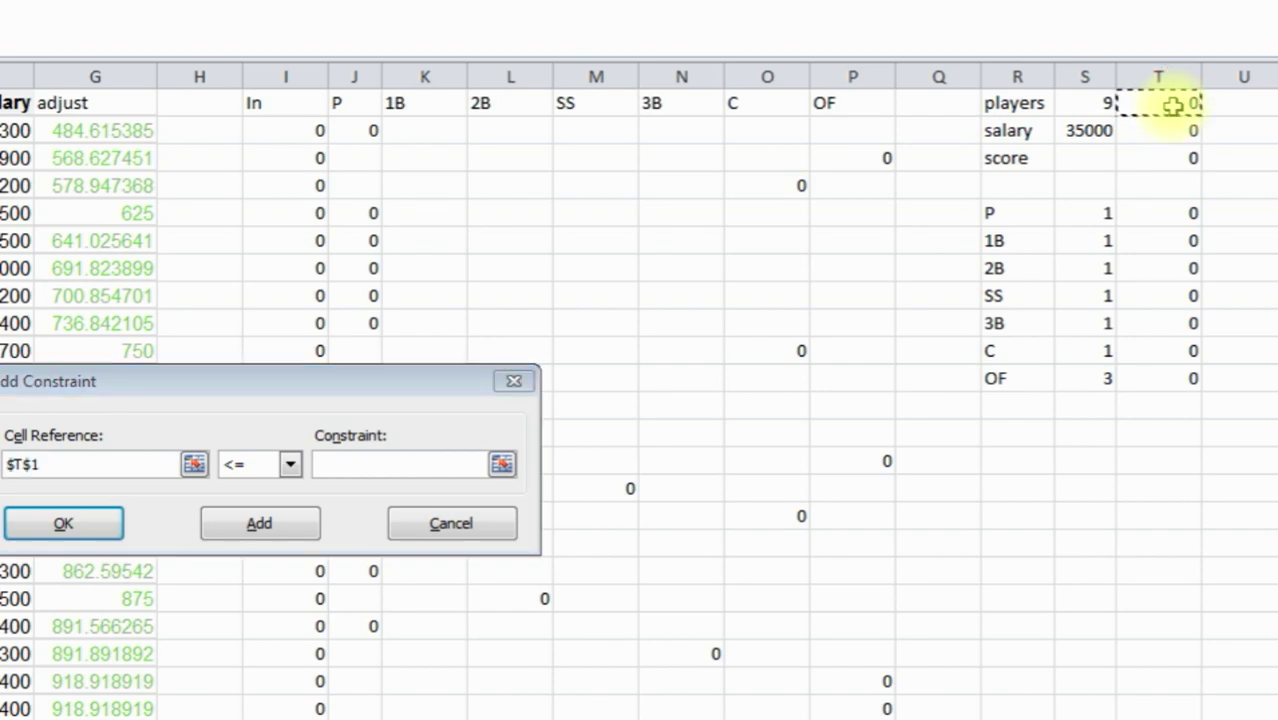
left_click(290, 464)
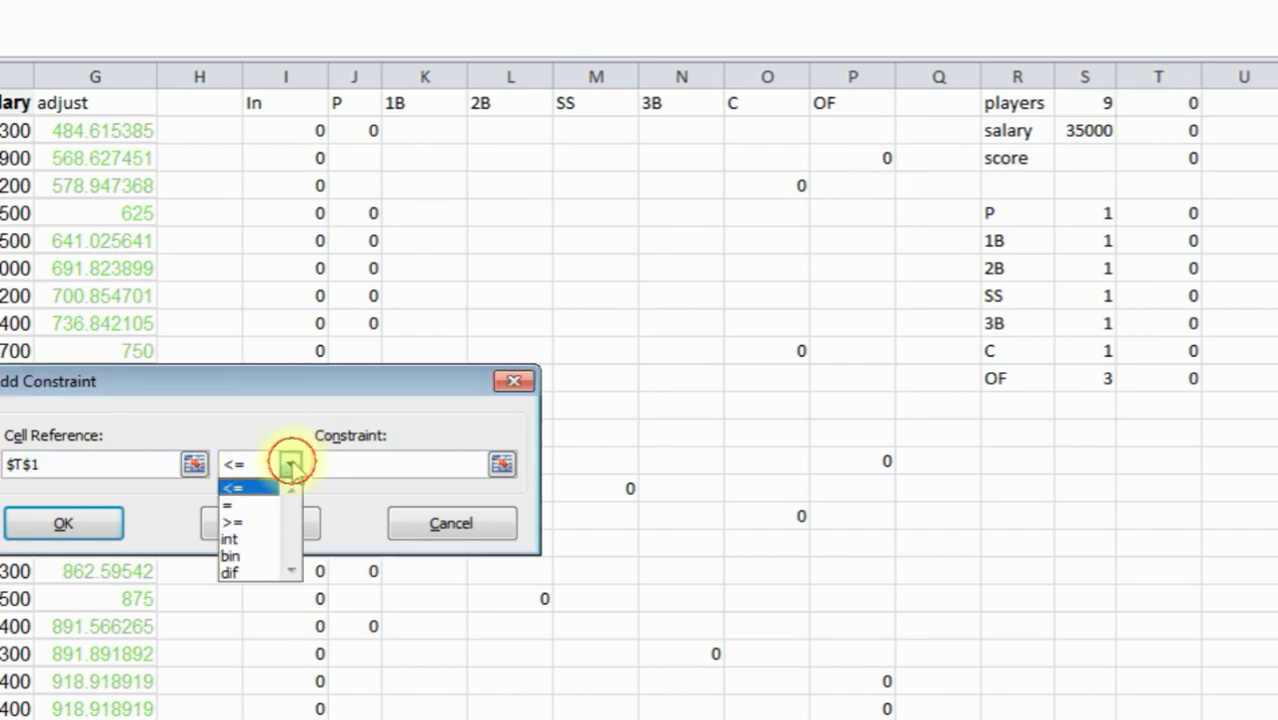
left_click(255, 494)
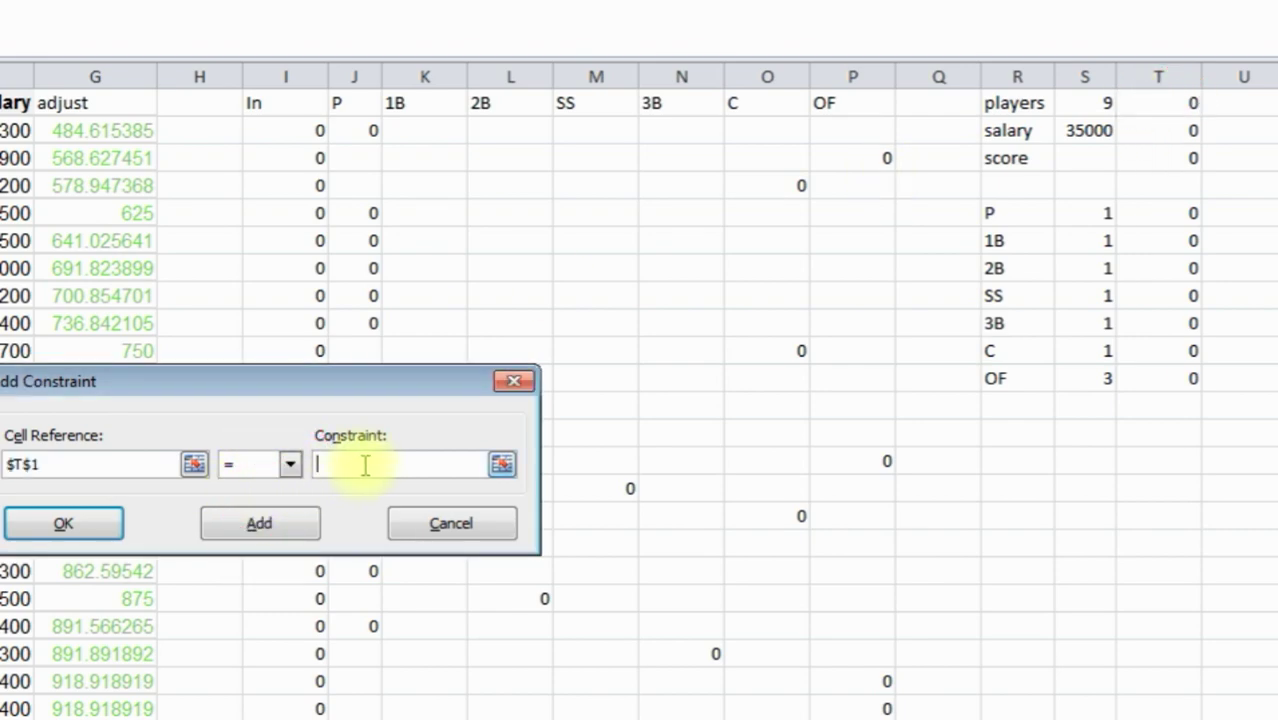
left_click(1089, 105)
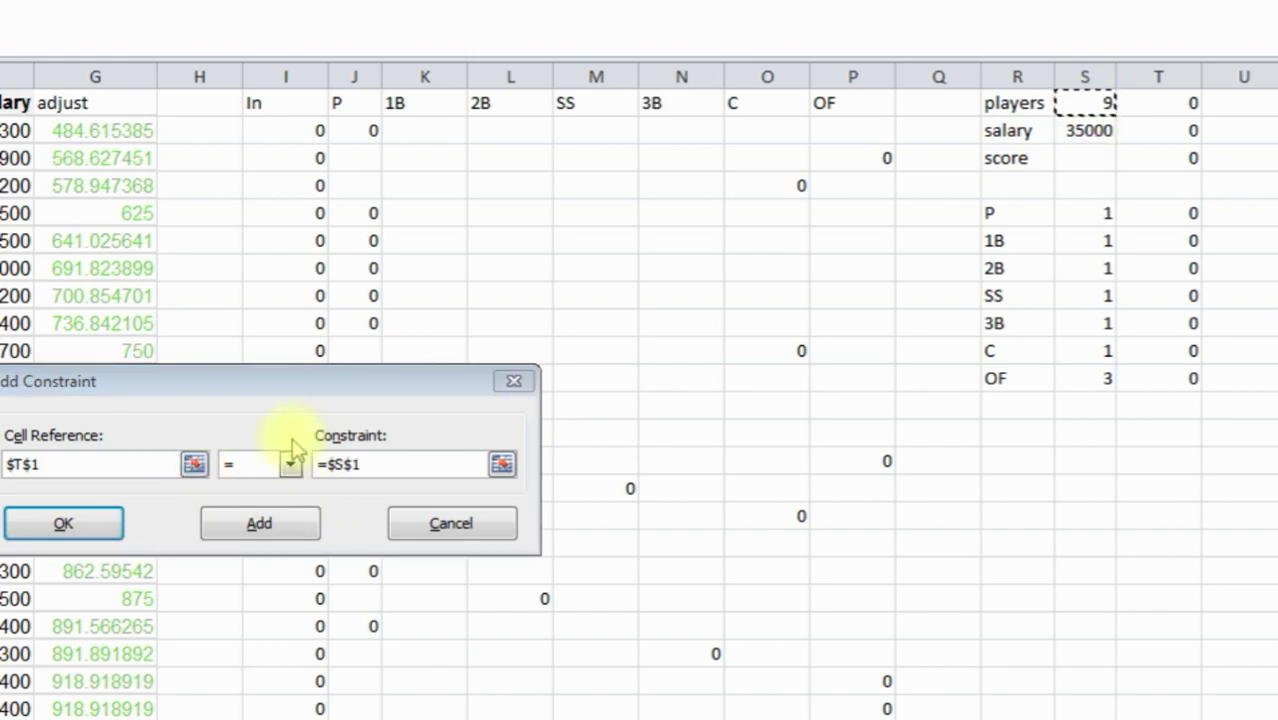
left_click(266, 524)
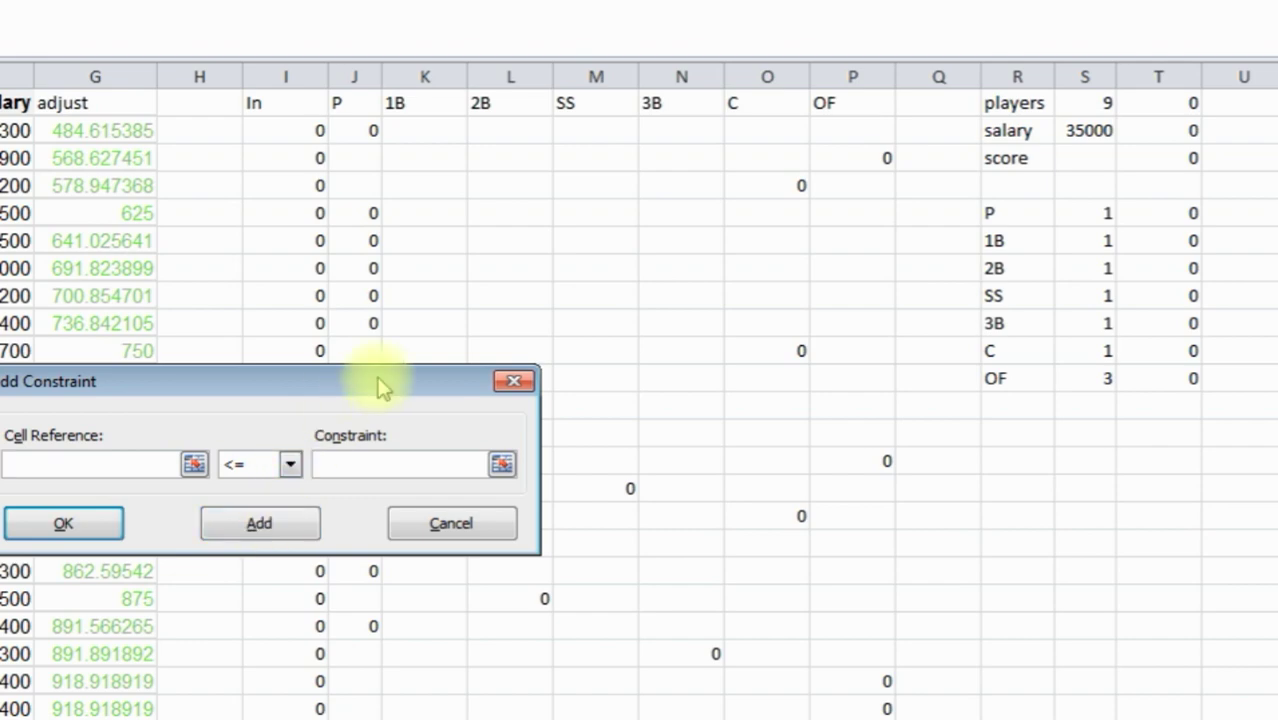
- Add a Solver constraint that the salary total in T2 is less than or equal to the salary limit in S2
left_click(1171, 131)
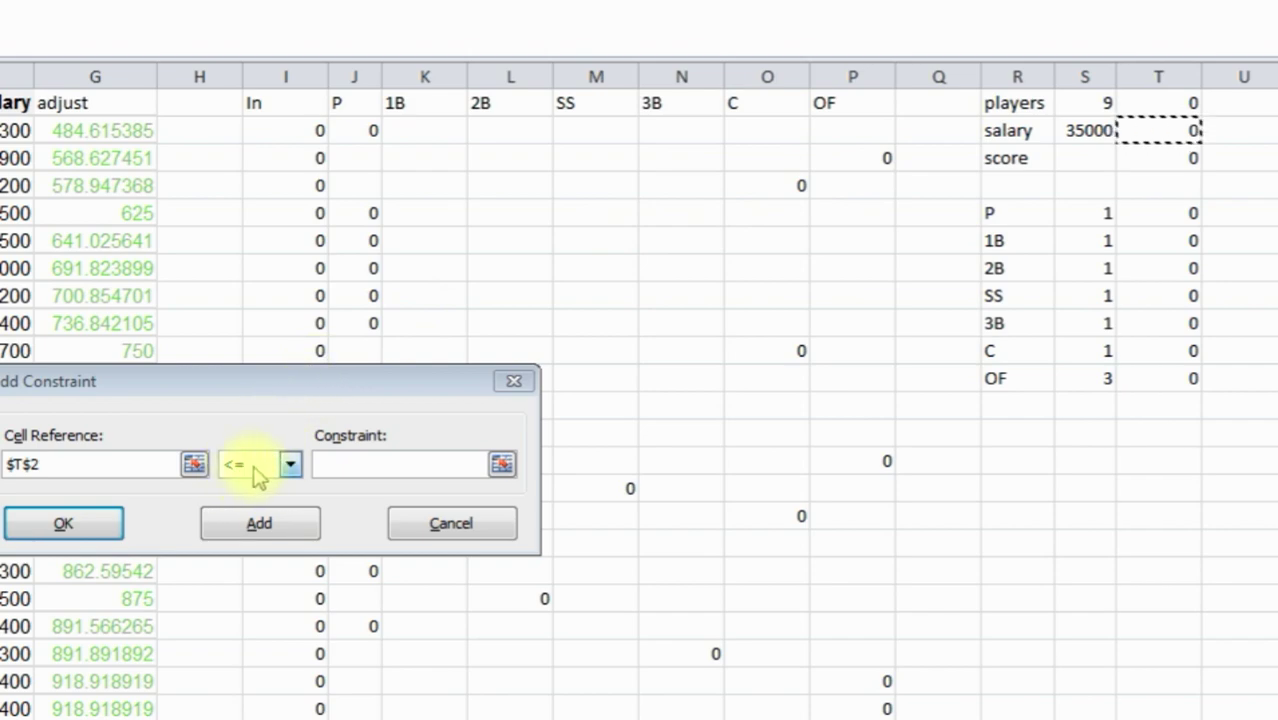
left_click(340, 463)
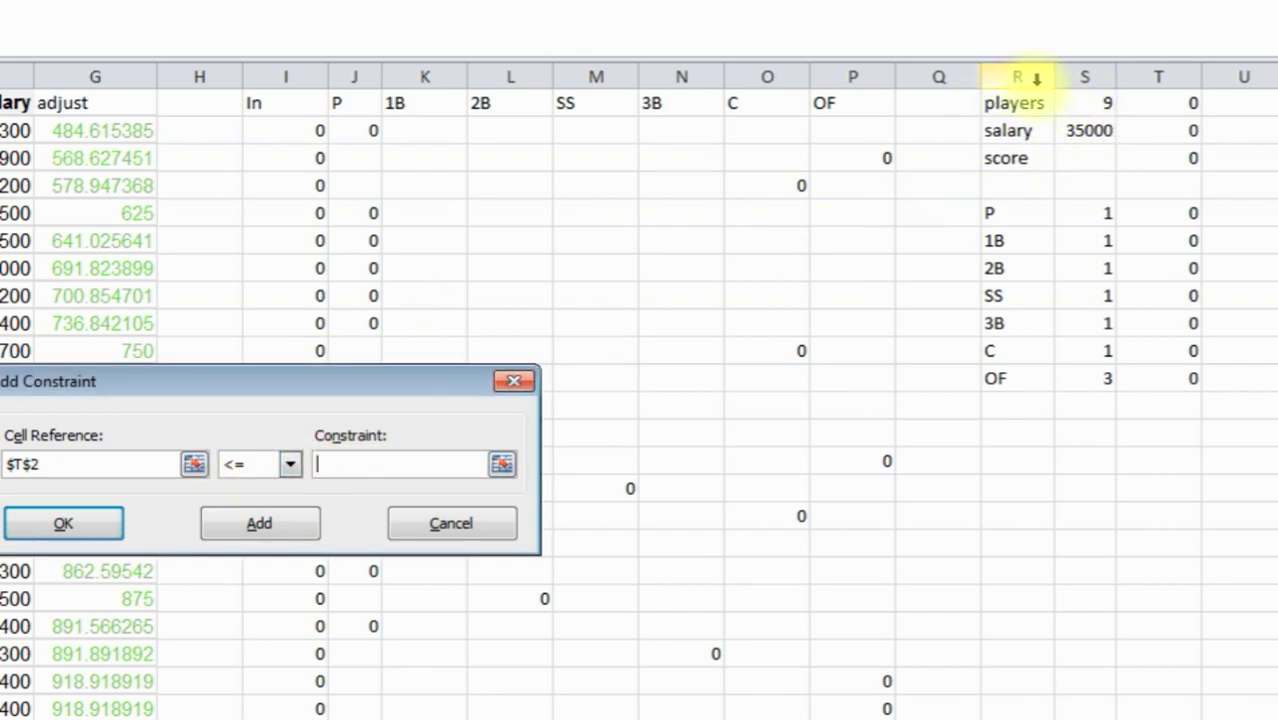
left_click(1080, 130)
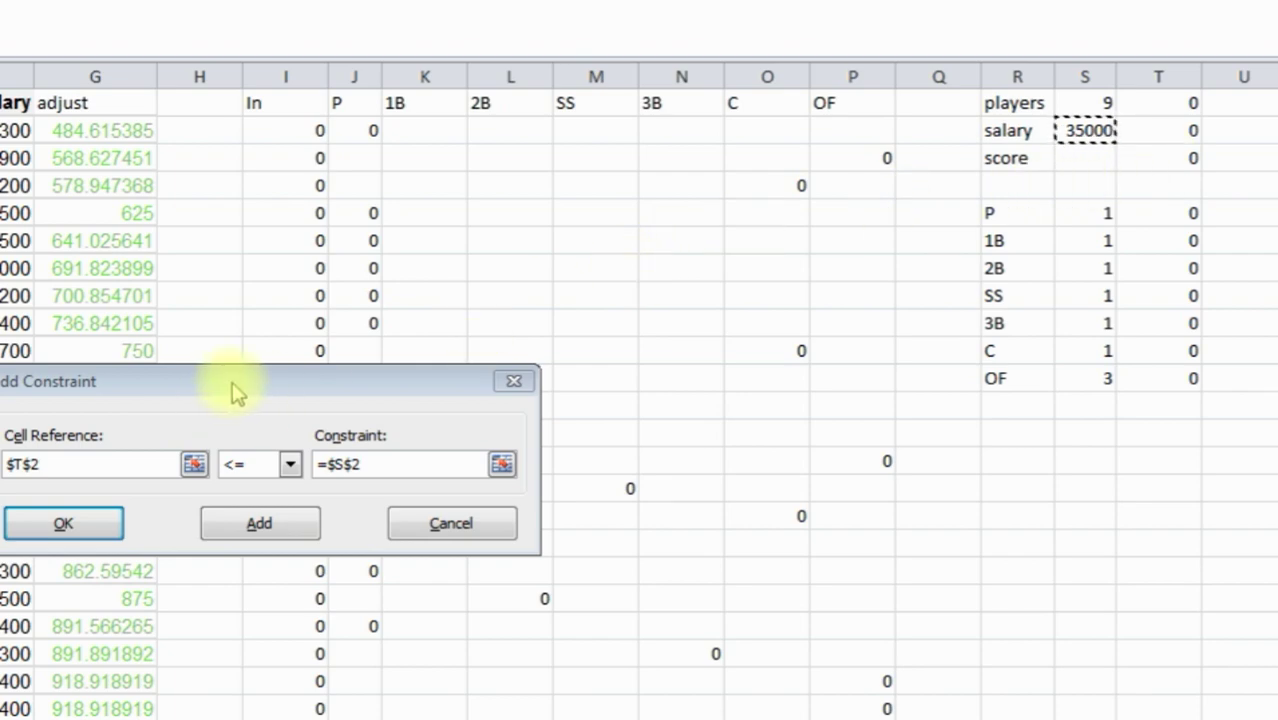
left_click_drag(236, 381, 501, 298)
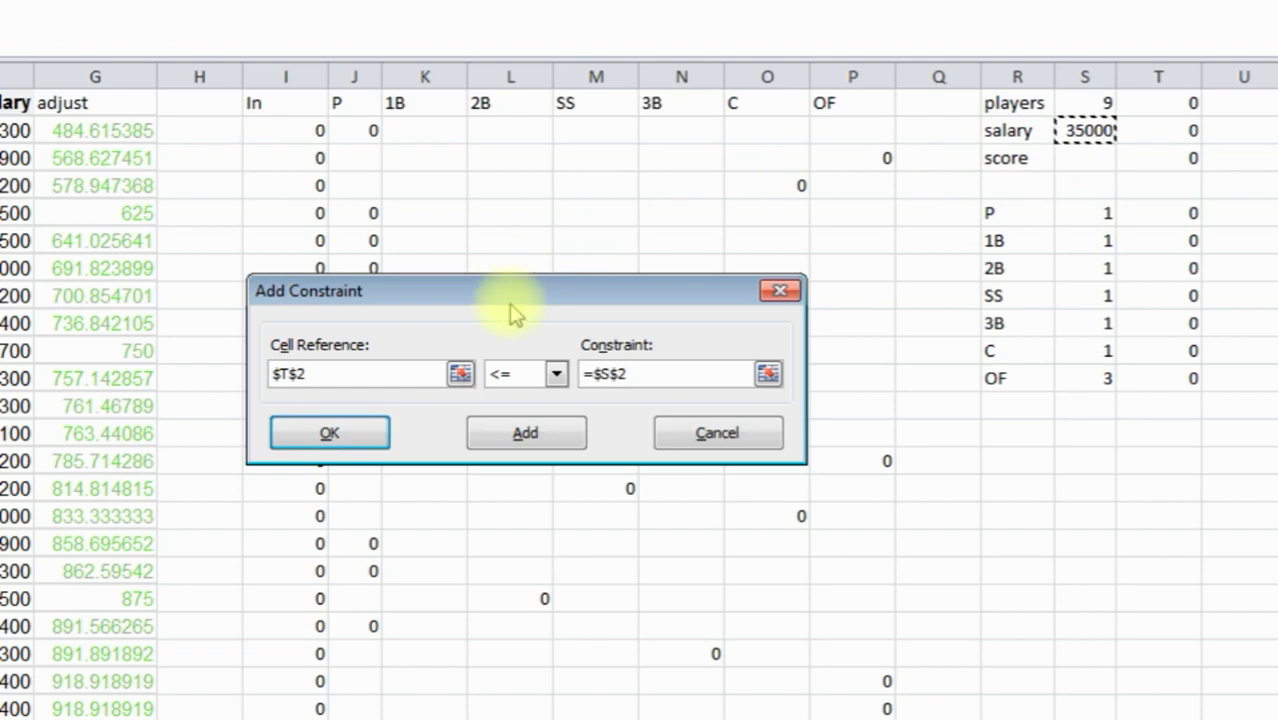
left_click(523, 433)
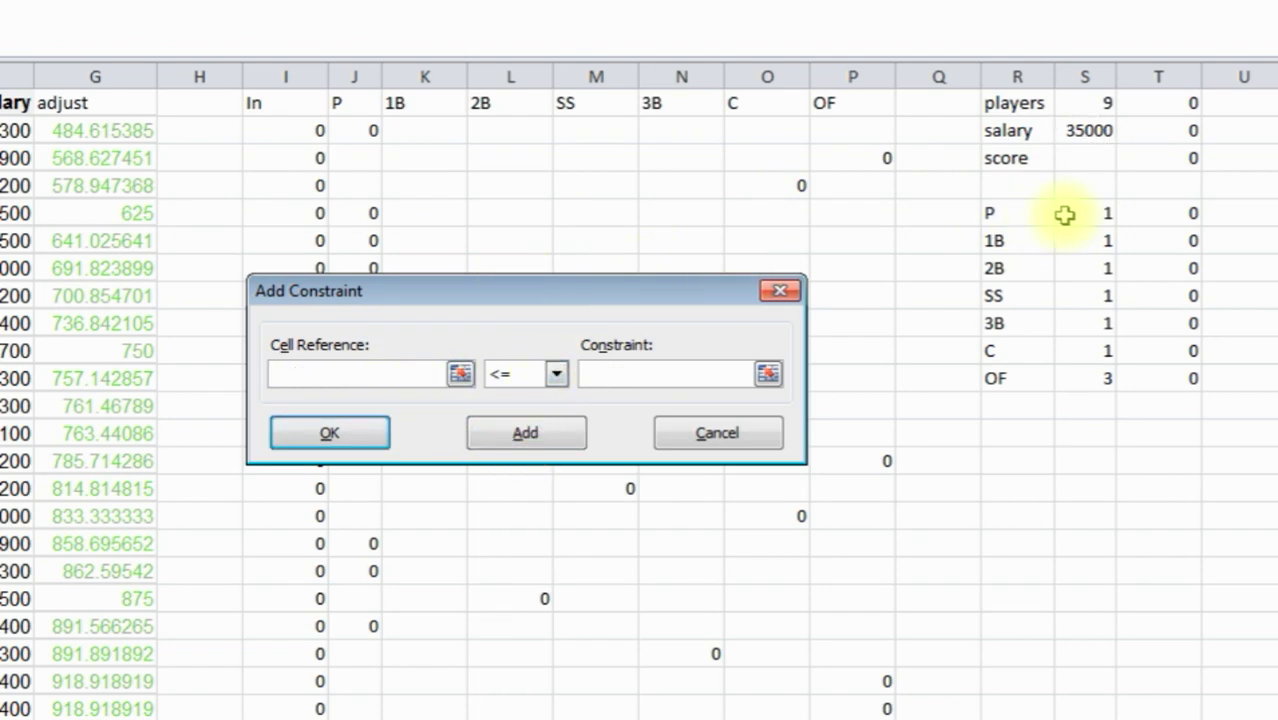
- Add a Solver constraint that the P total in T5 equals the limit in S5
left_click(1158, 209)
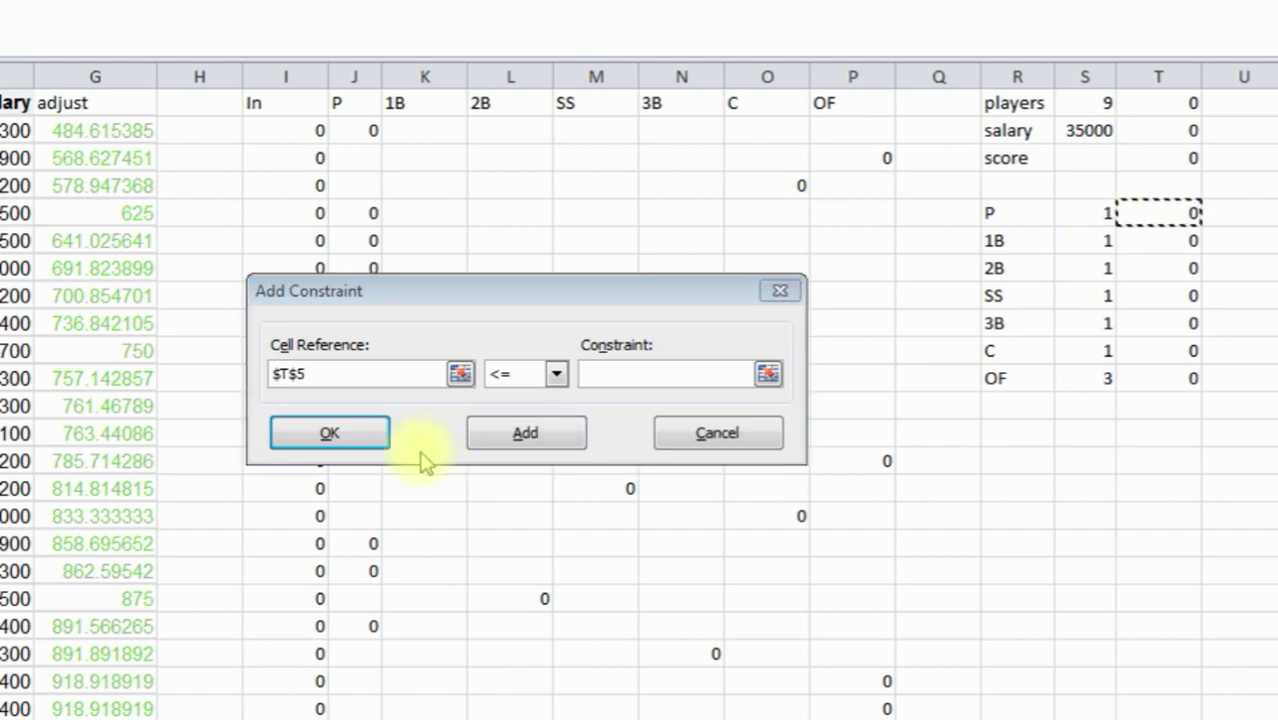
left_click(556, 373)
left_click(494, 414)
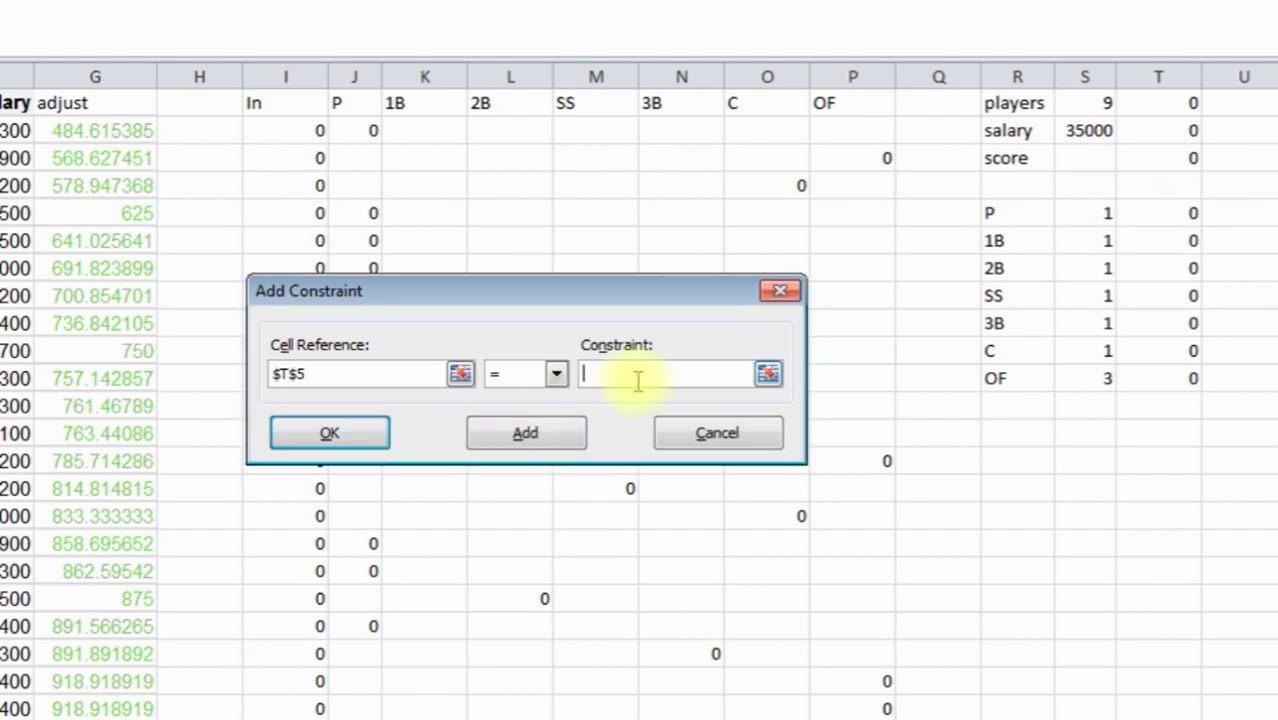
left_click(1090, 212)
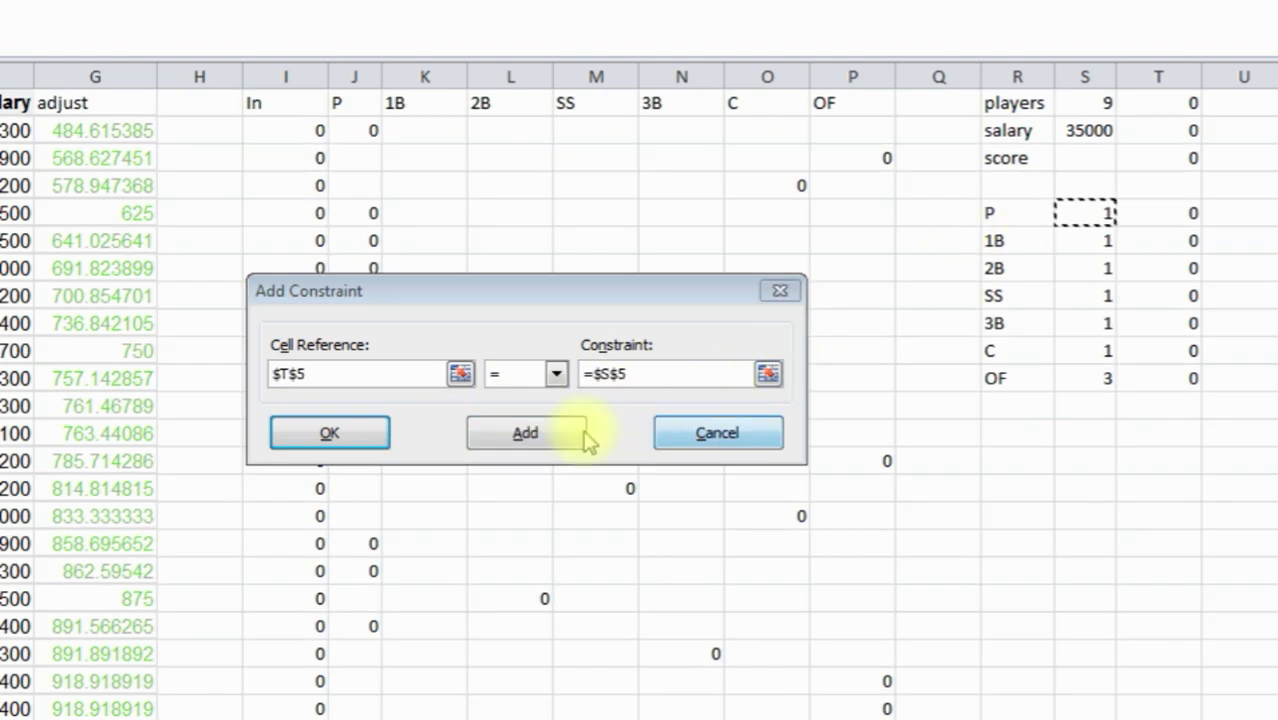
left_click(530, 435)
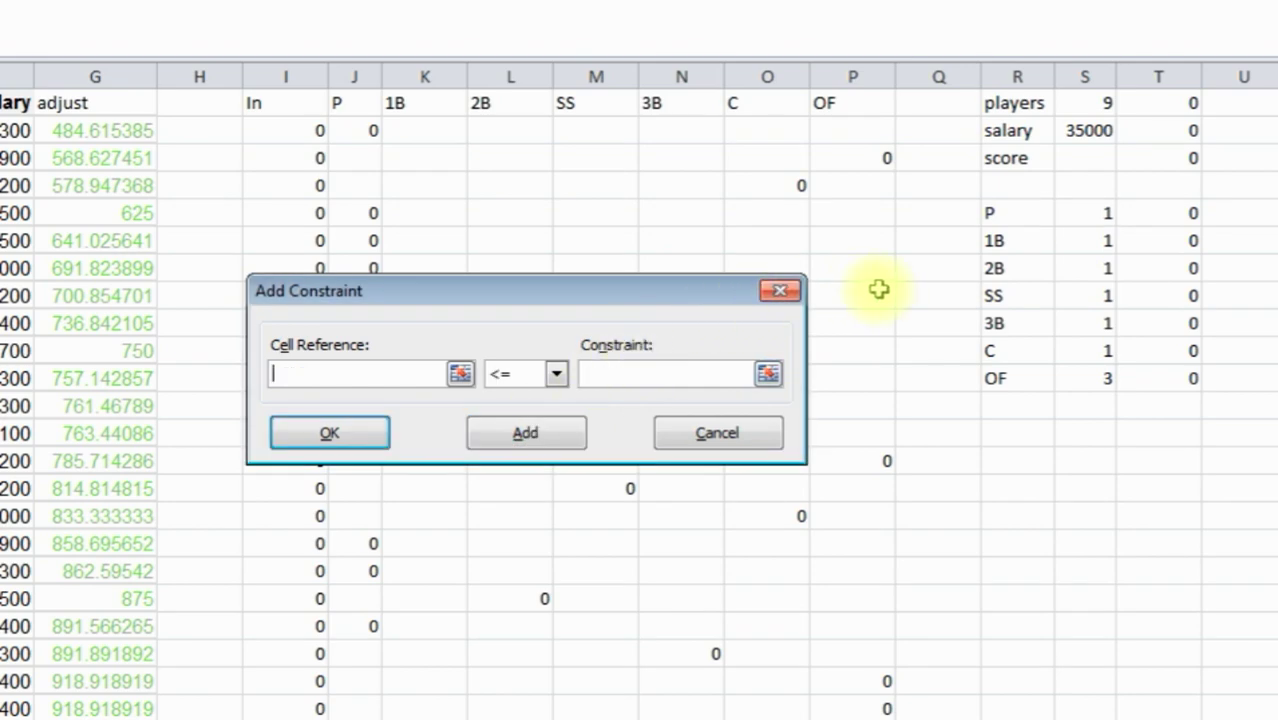
- Add a Solver constraint that the 1B total in T6 equals the limit in S6
left_click(1177, 242)
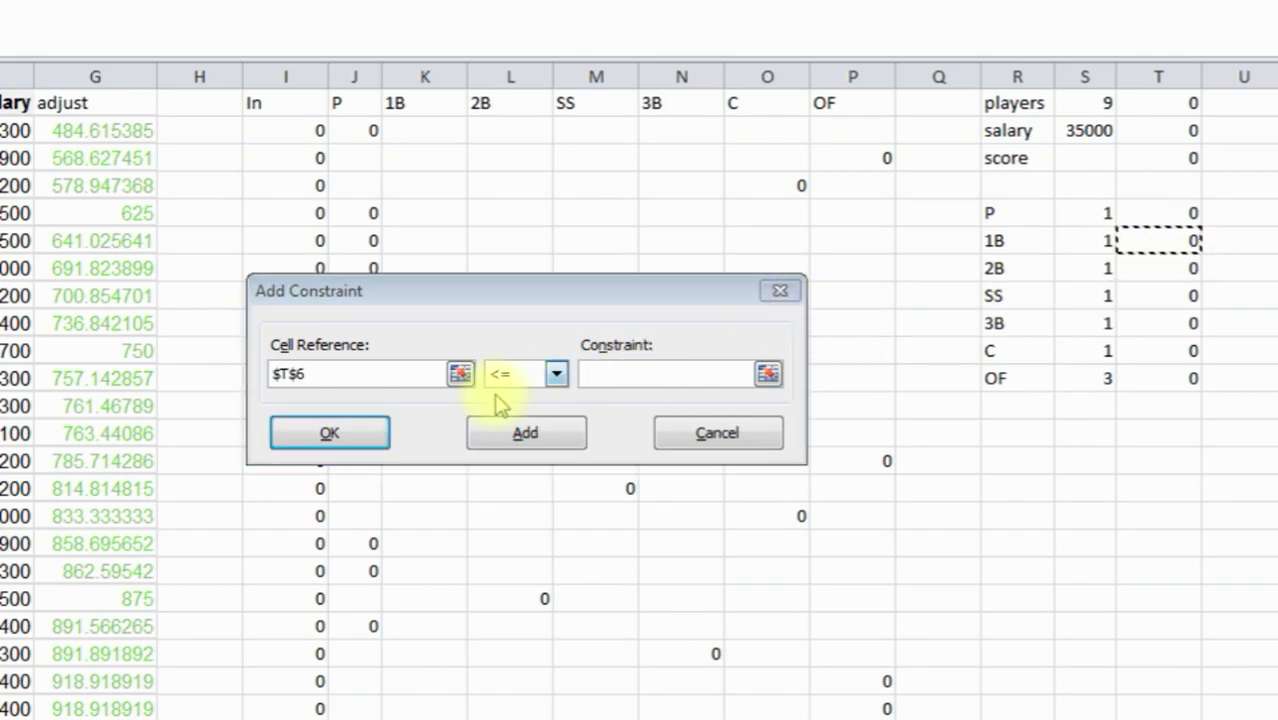
left_click(555, 374)
left_click(514, 419)
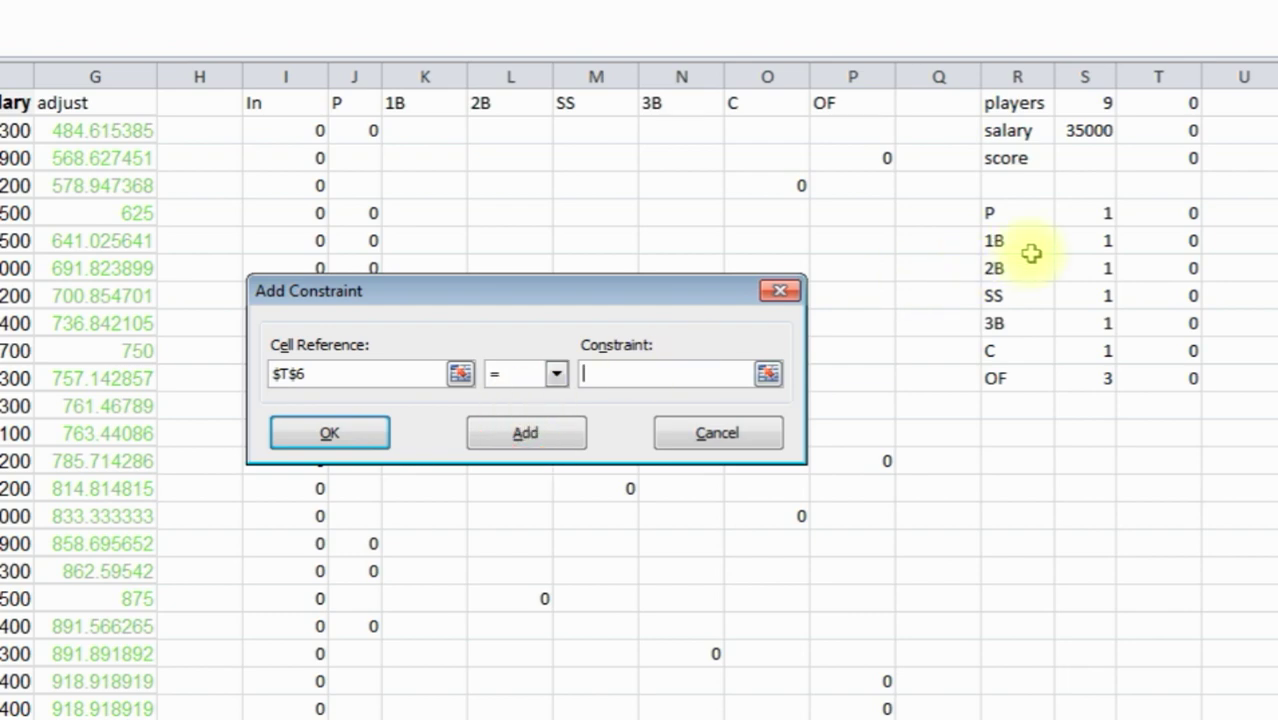
left_click(1090, 242)
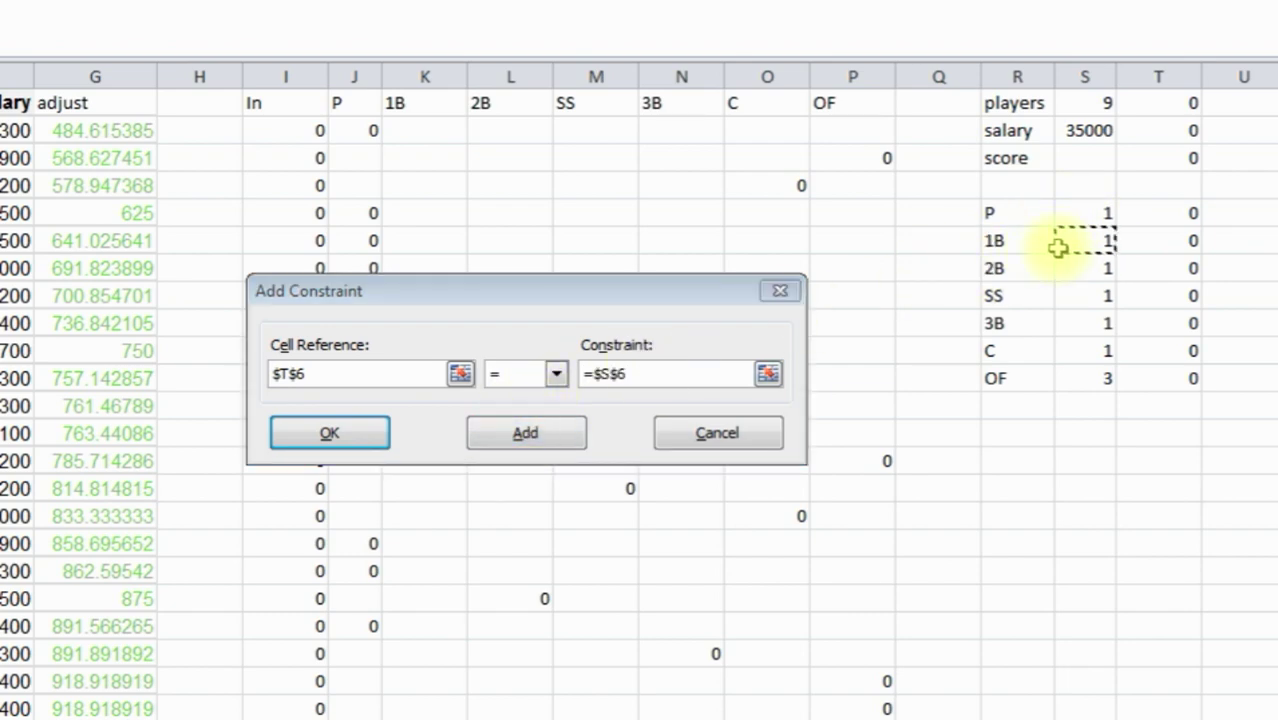
left_click(528, 435)
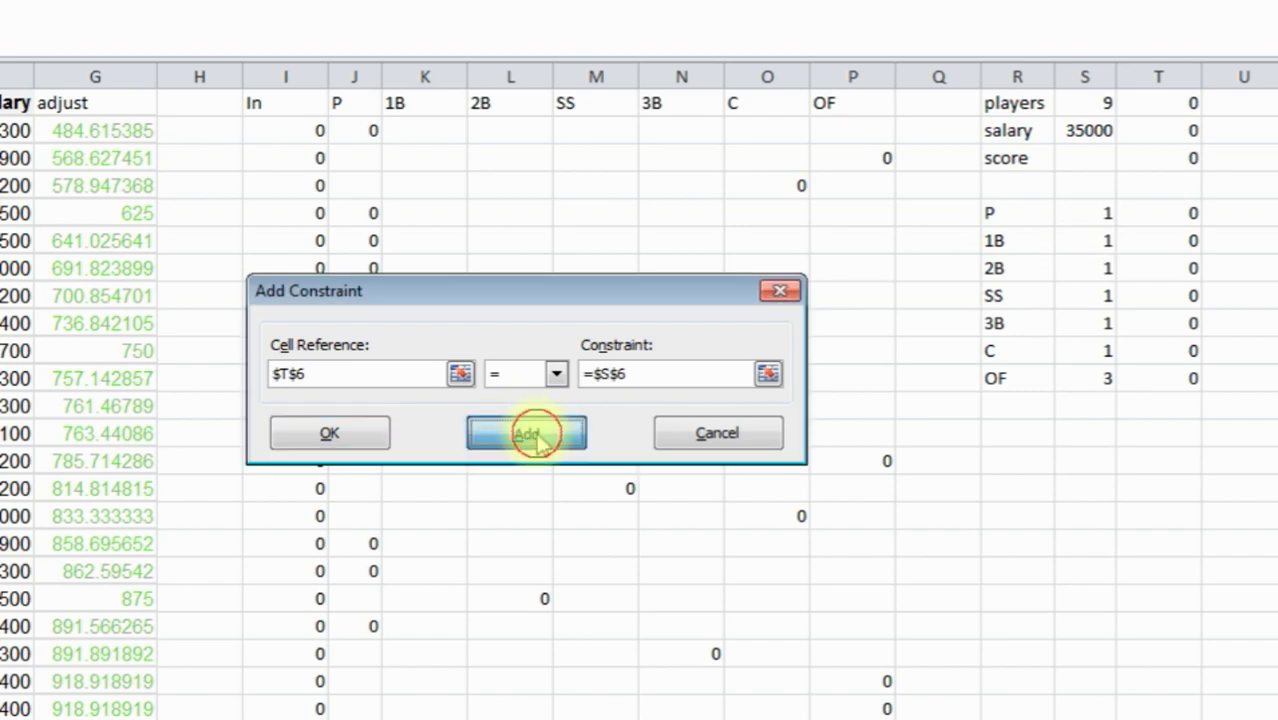
- Add a Solver constraint that the 2B total in T7 equals the limit in S7
left_click(1180, 270)
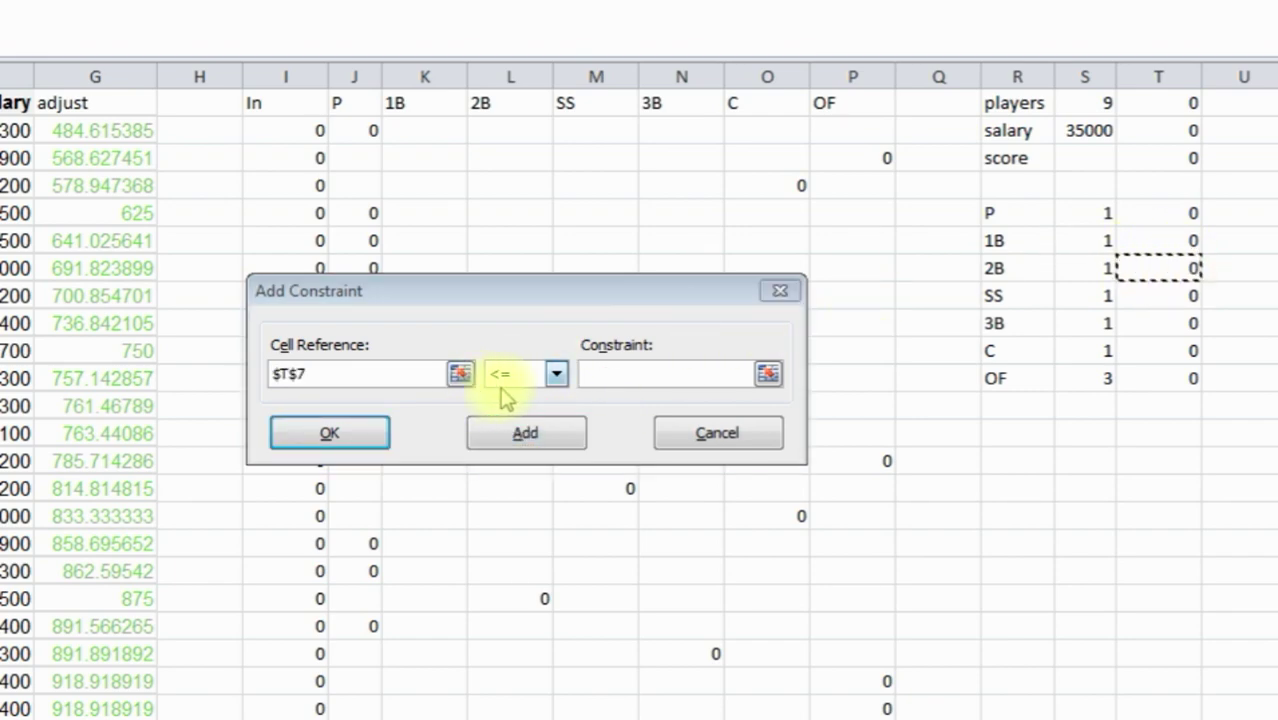
left_click(556, 374)
left_click(522, 421)
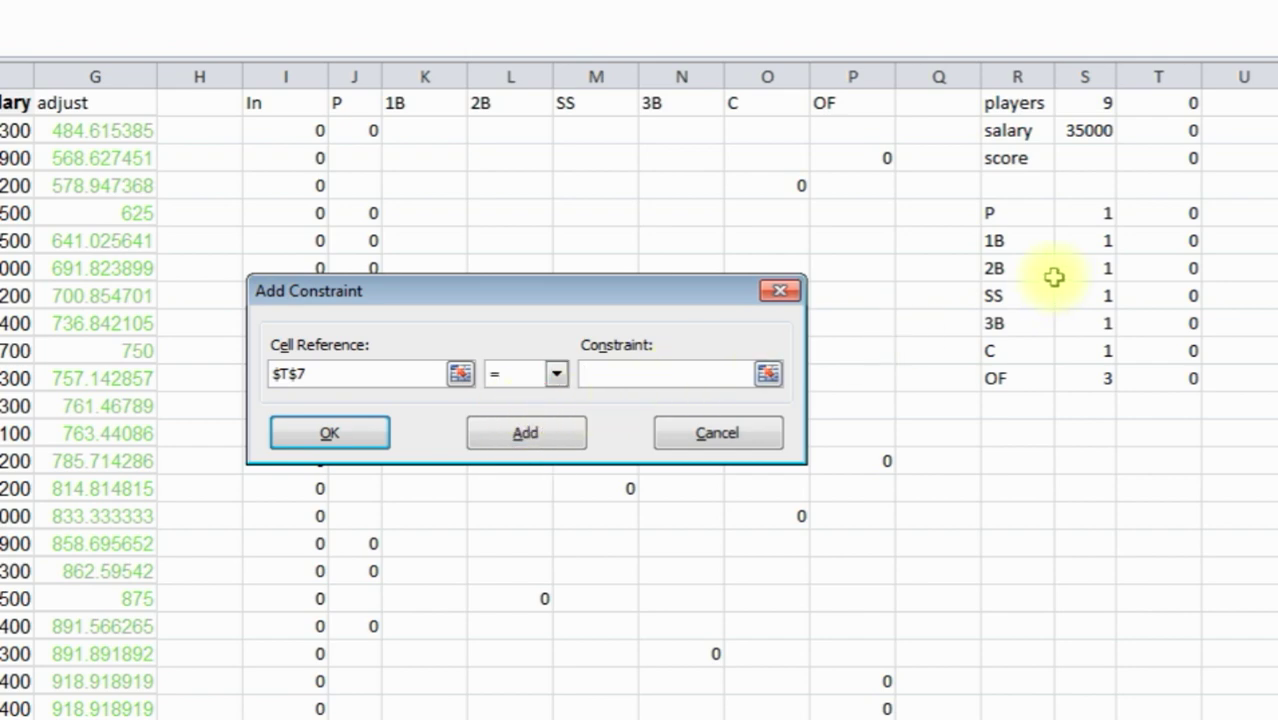
left_click(1108, 270)
left_click(542, 434)
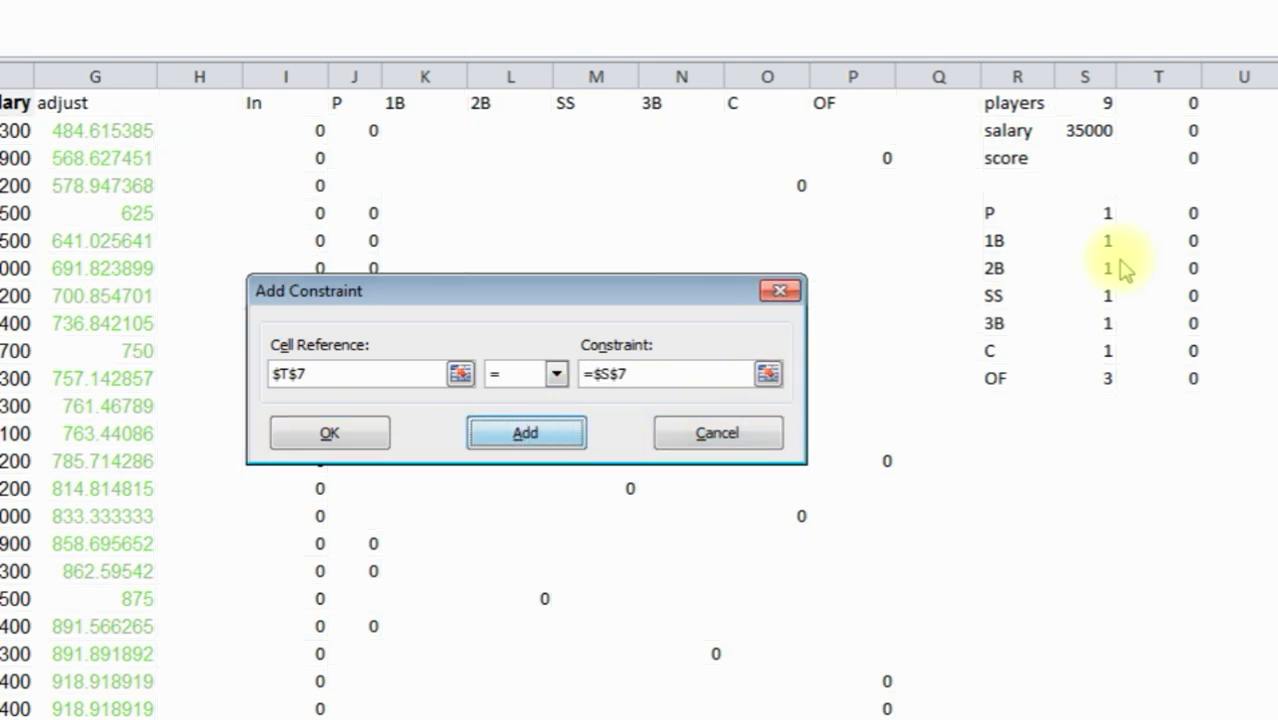
- Add a Solver constraint that the SS total in T8 equals the limit in S8
left_click(1166, 297)
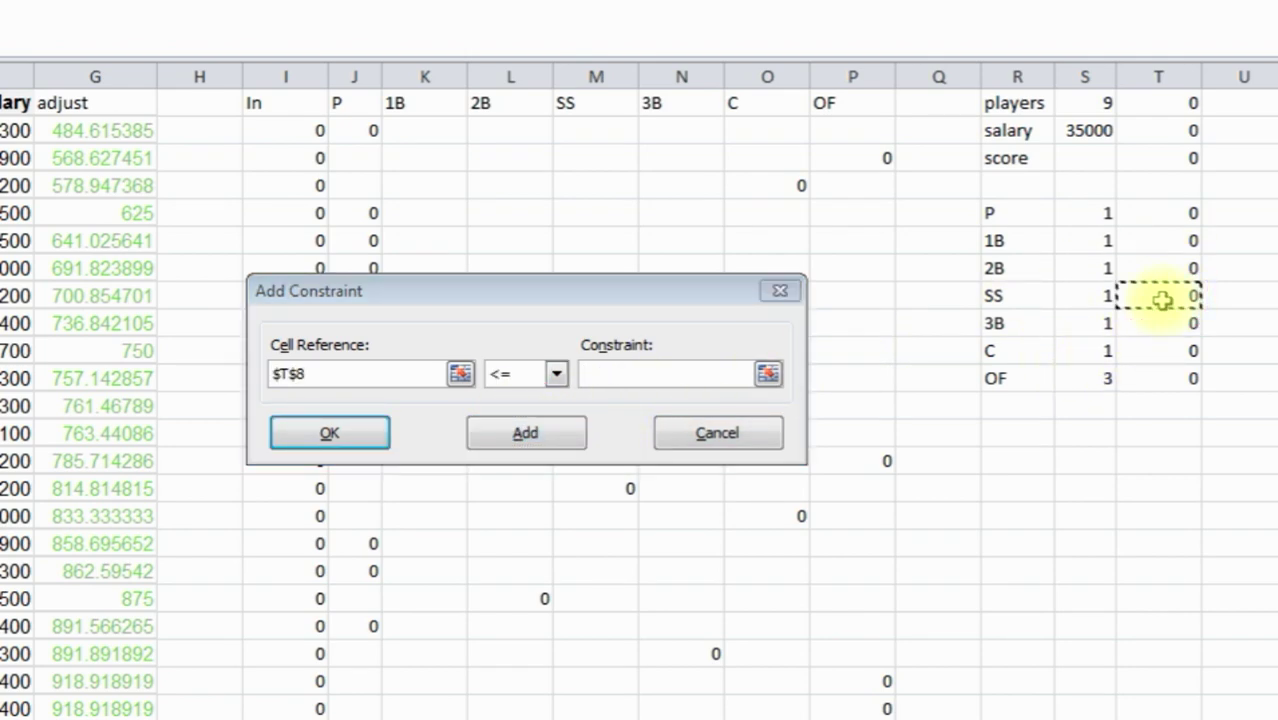
left_click(556, 374)
left_click(525, 416)
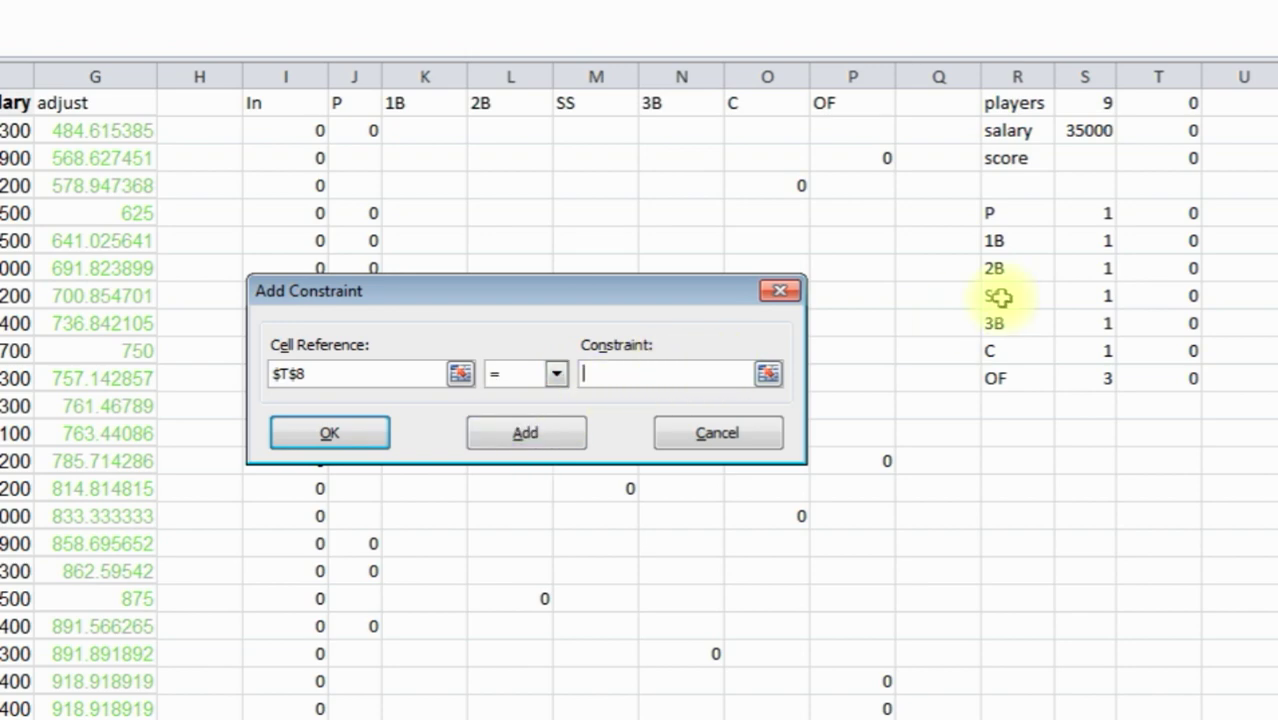
left_click(1098, 295)
left_click(525, 432)
- Add a Solver constraint that the 3B total in T9 equals the limit in S9
left_click(1187, 326)
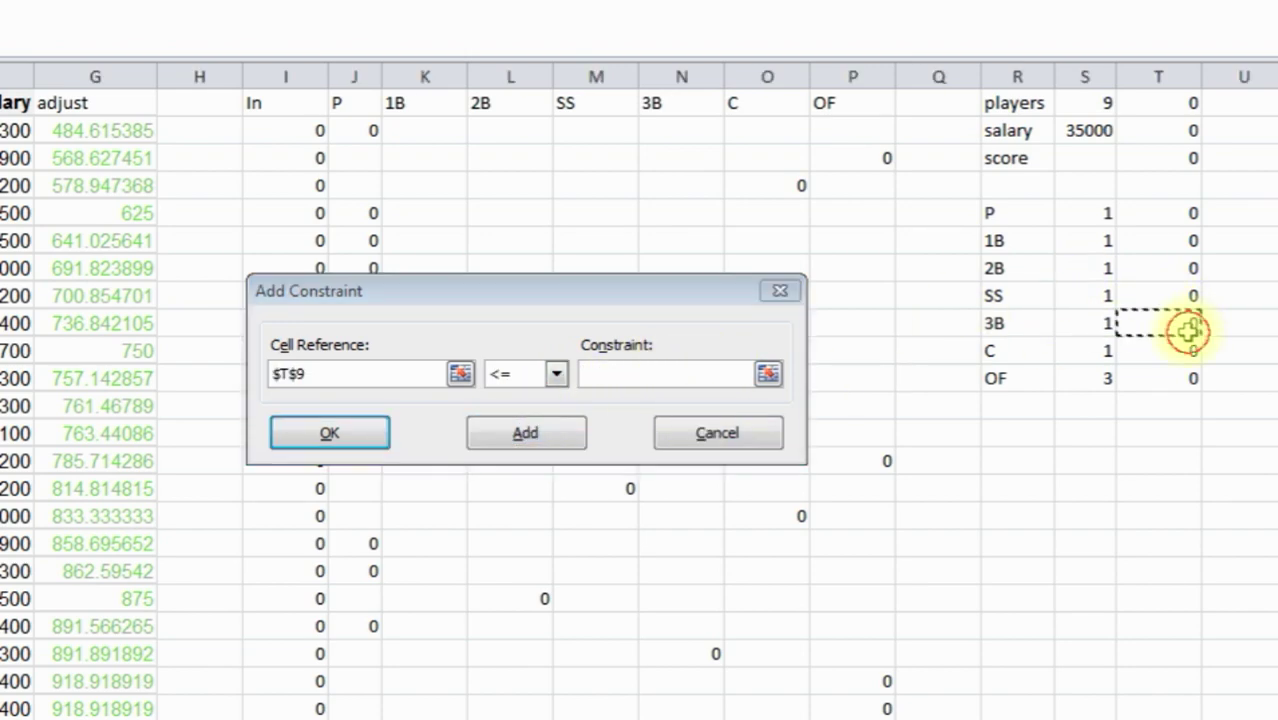
left_click(556, 374)
left_click(527, 414)
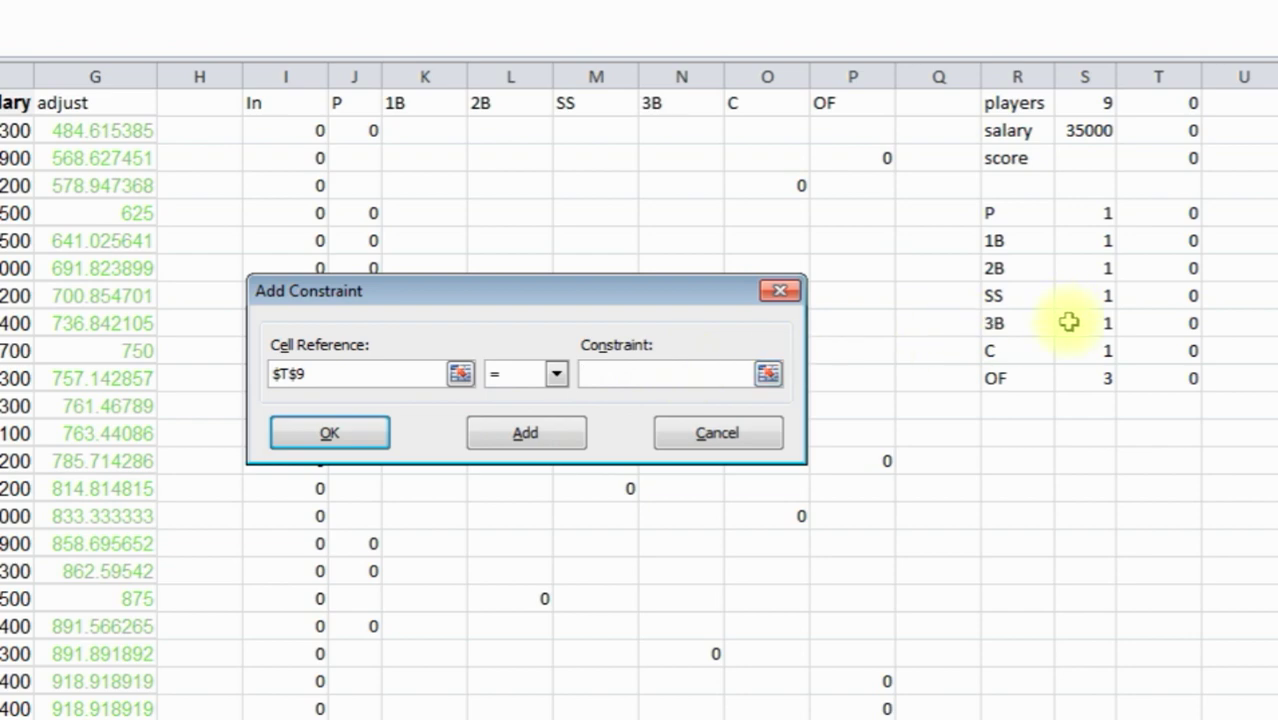
left_click(1100, 324)
left_click(522, 434)
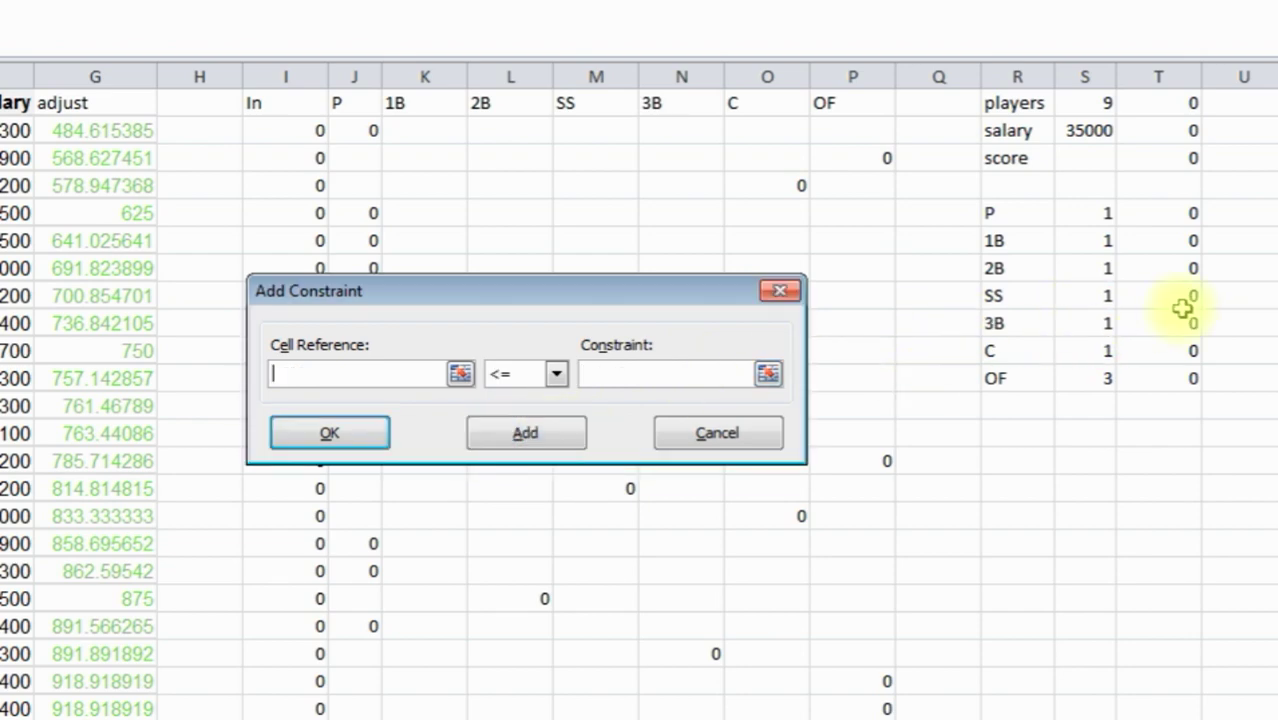
- Add a Solver constraint that the C total in T10 is less than or equal to the limit in S10
left_click(1183, 352)
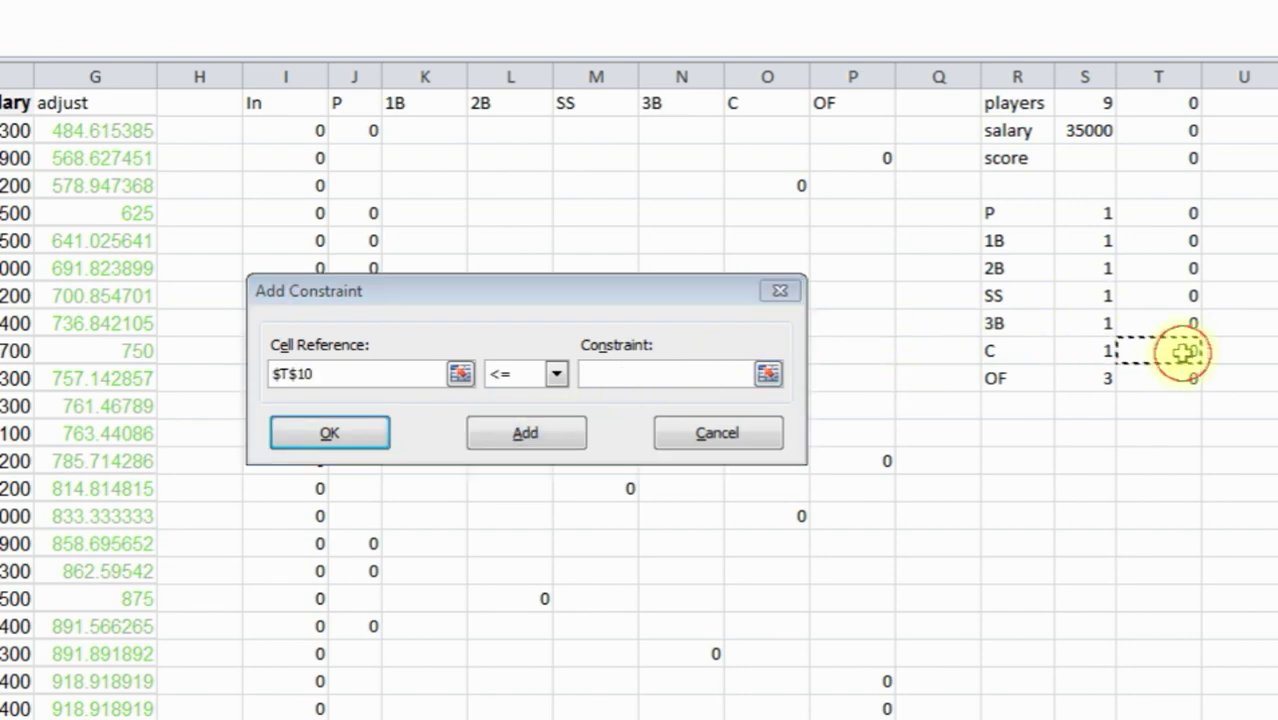
left_click(548, 440)
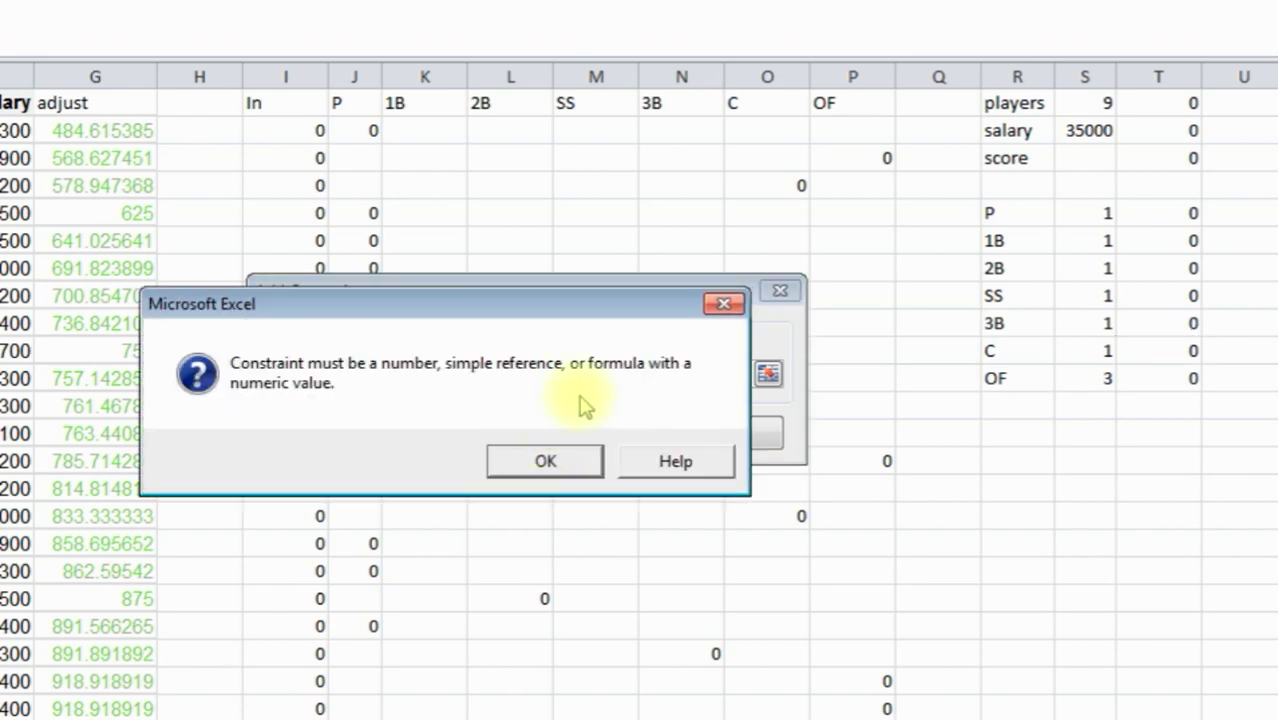
left_click(556, 468)
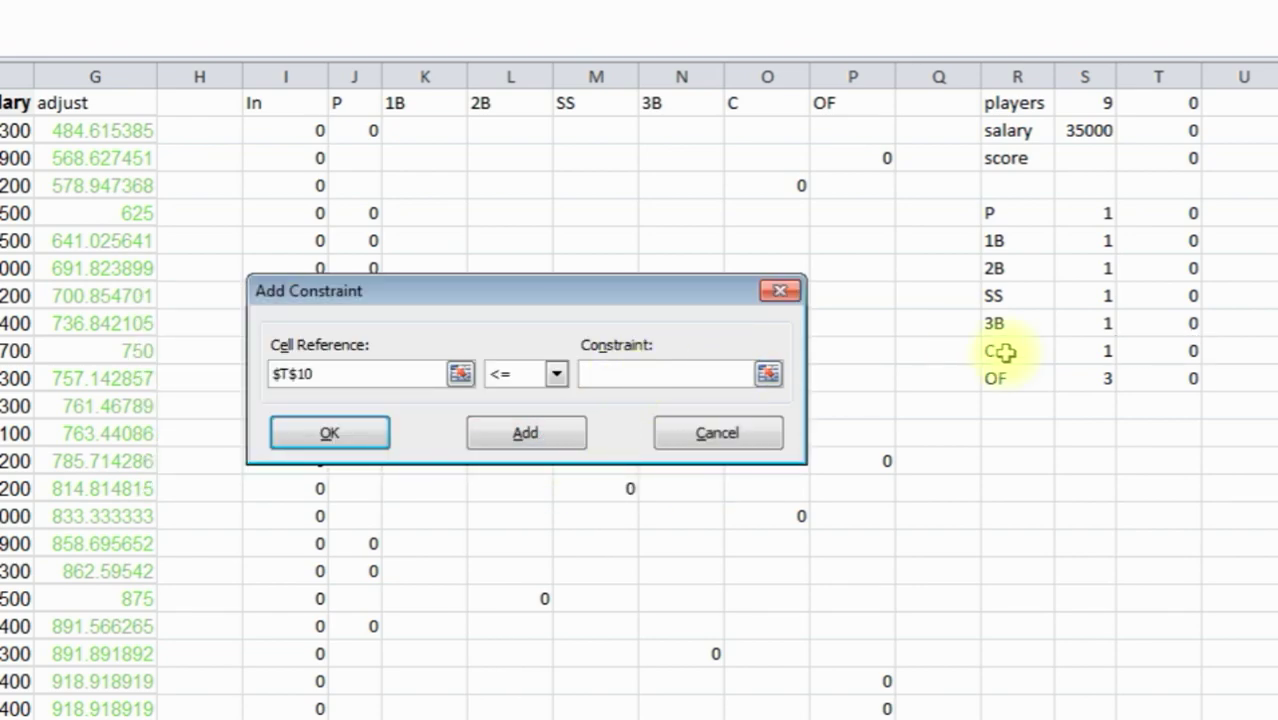
left_click(1095, 350)
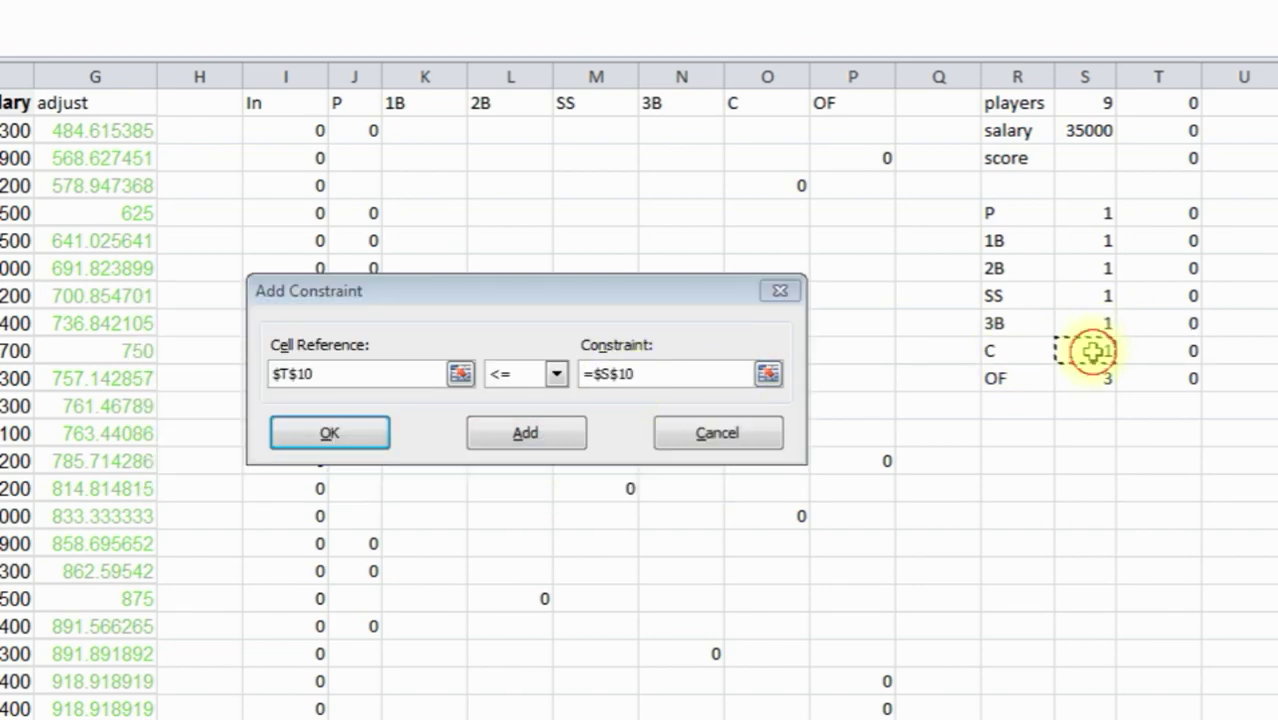
left_click(548, 440)
- Add a Solver constraint that the OF total in T11 equals the limit in S11
left_click(1128, 378)
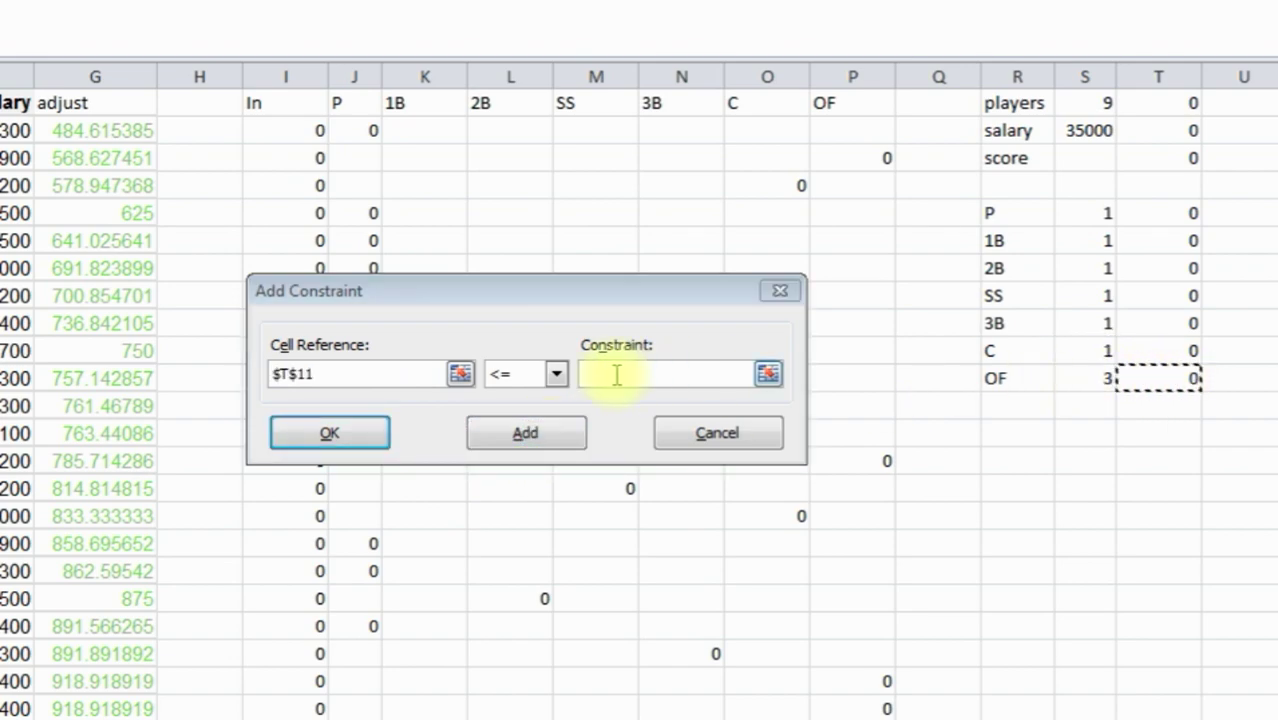
left_click(556, 373)
left_click(538, 407)
left_click(1070, 385)
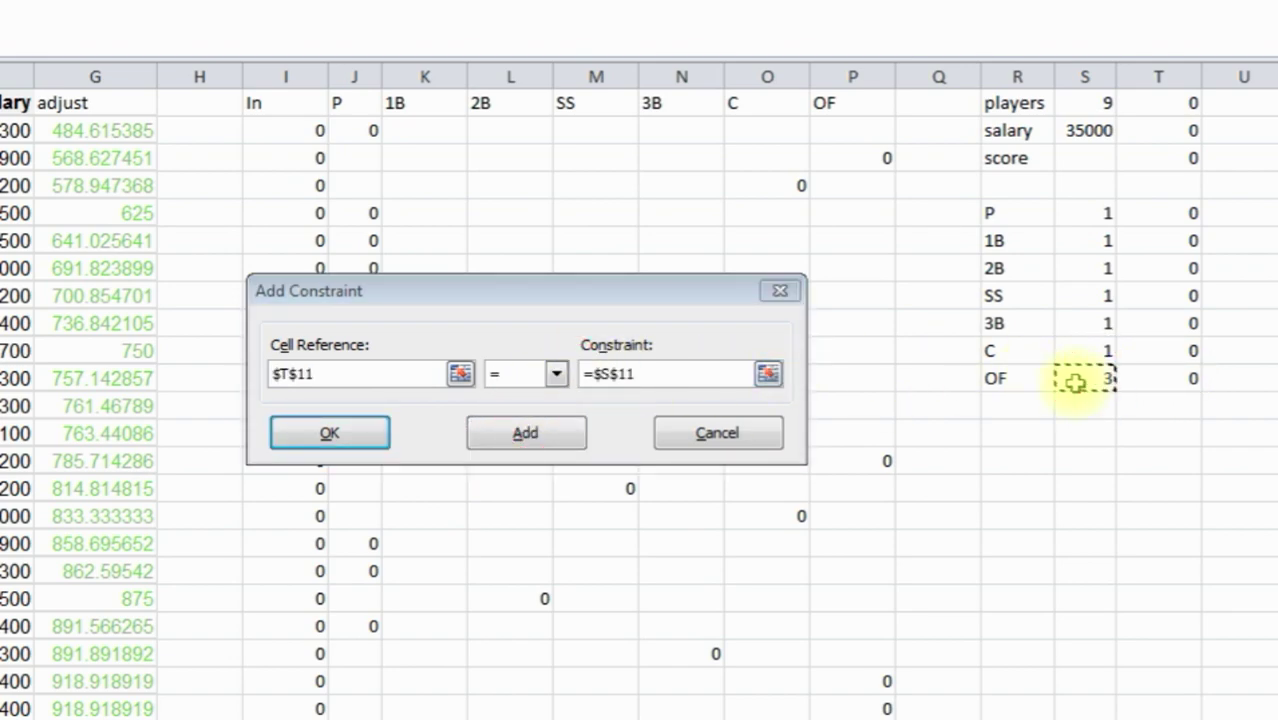
left_click(540, 435)
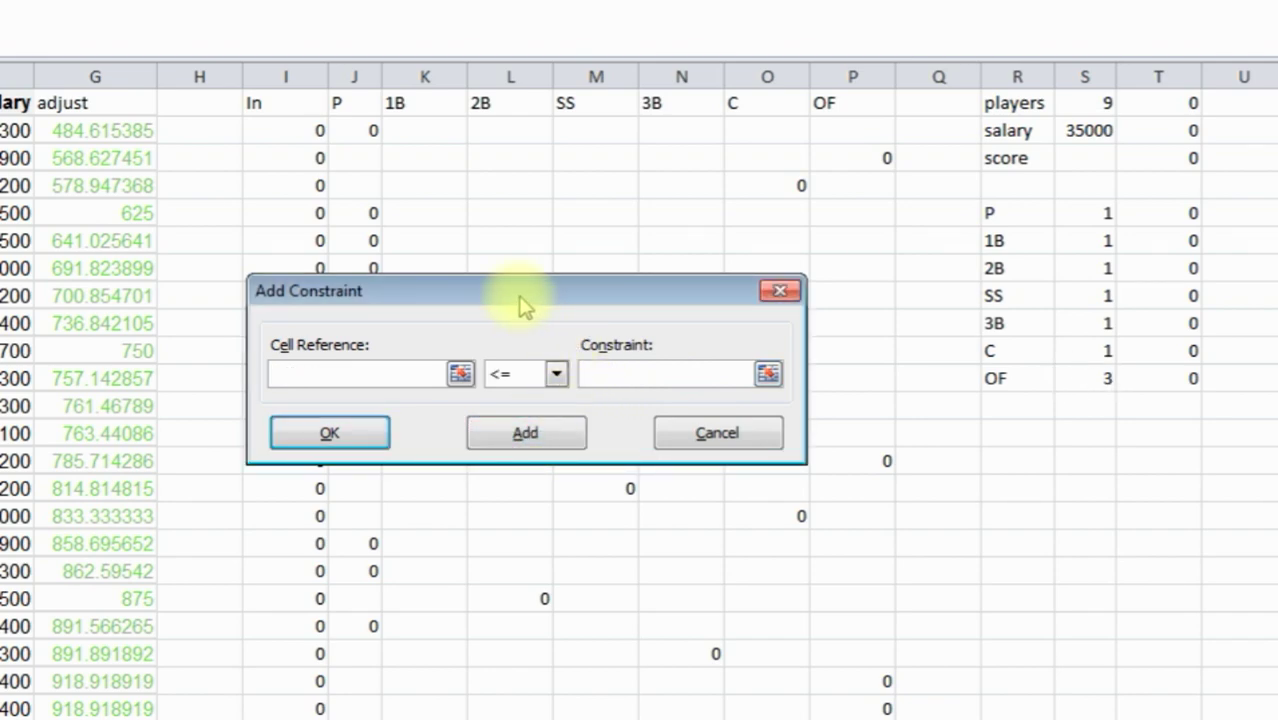
- Add a Solver constraint that the In cells I2:I201 are binary
left_click_drag(519, 304, 634, 217)
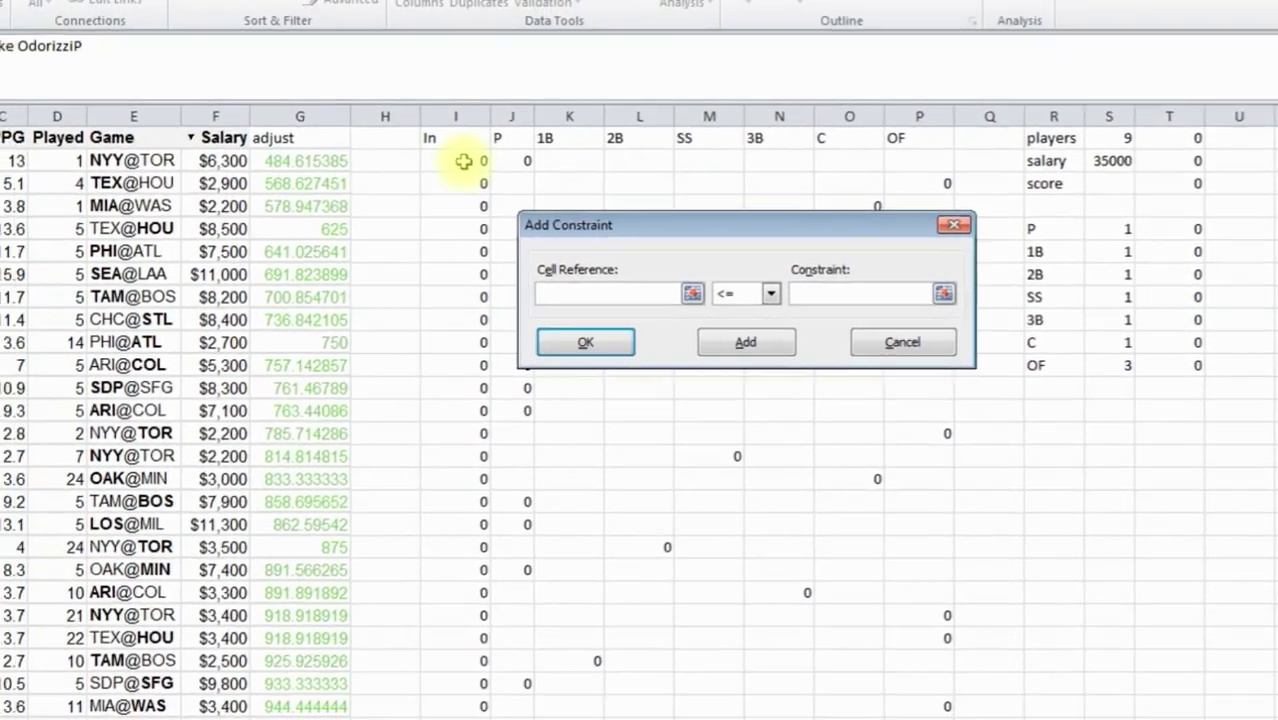
left_click_drag(390, 147, 597, 509)
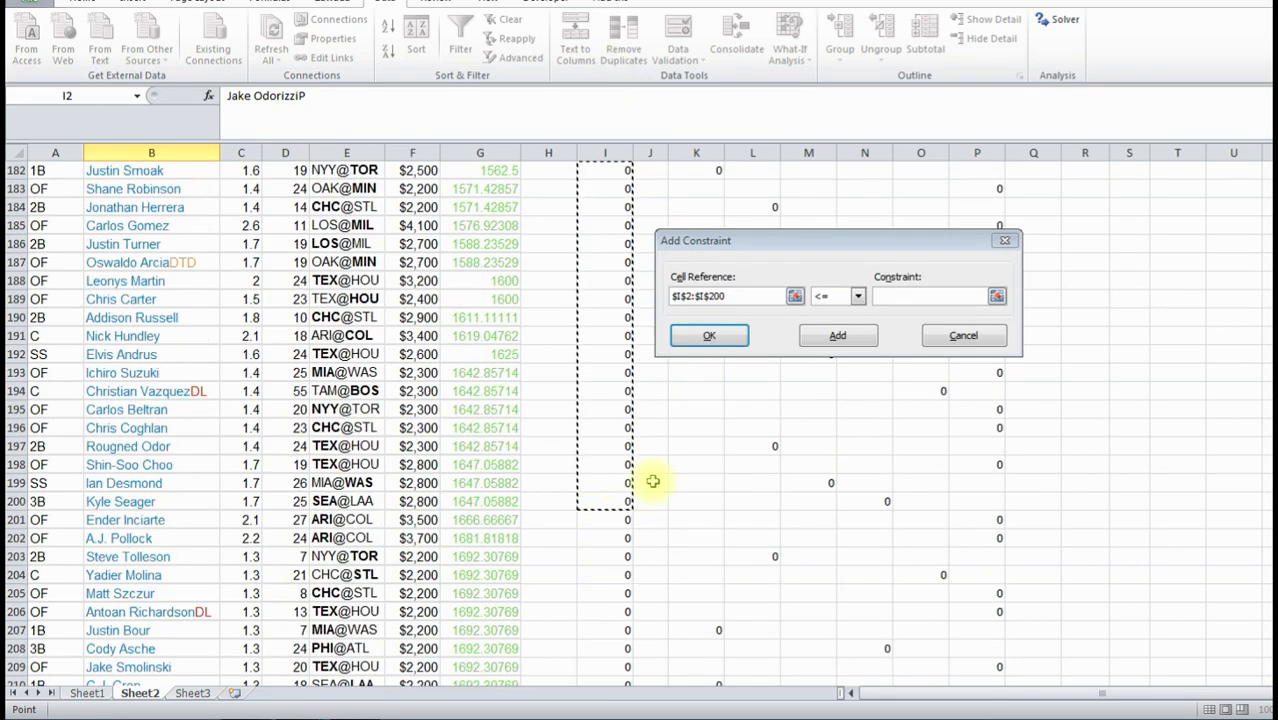
left_click(738, 300)
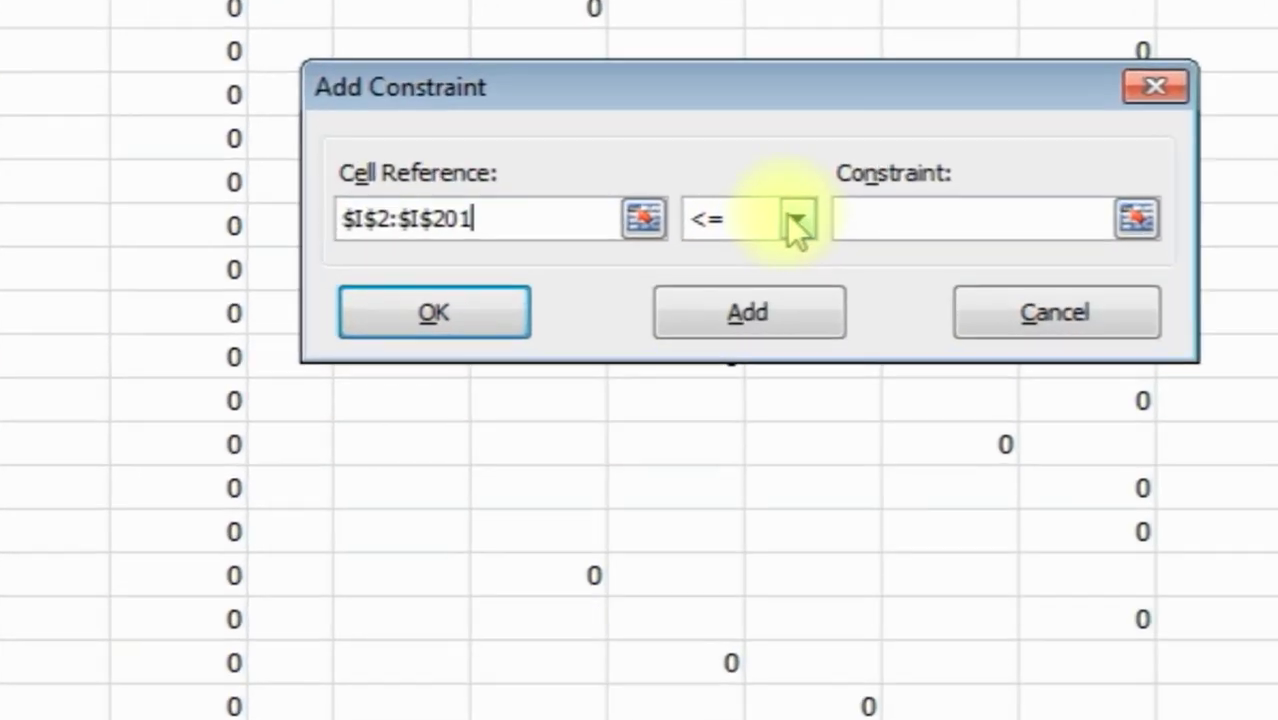
left_click(858, 296)
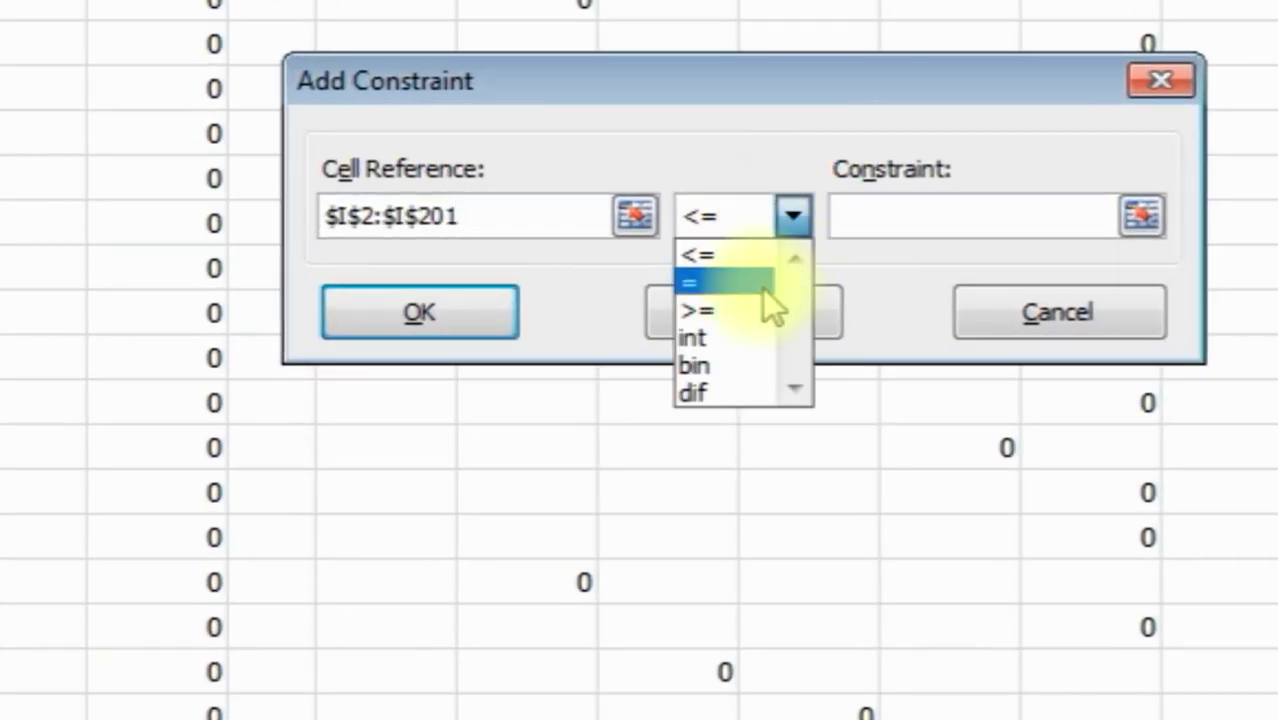
left_click(731, 364)
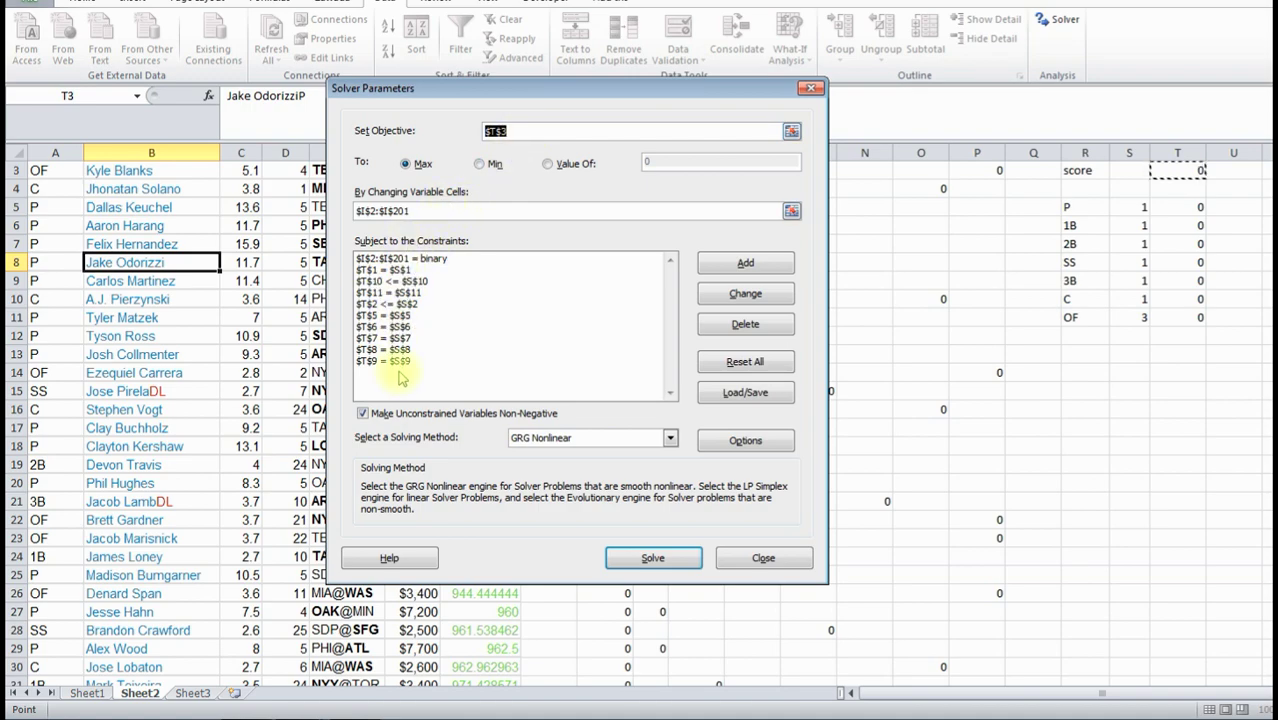
- Set the solving method to Simplex LP, run Solver and keep its solution
left_click(670, 438)
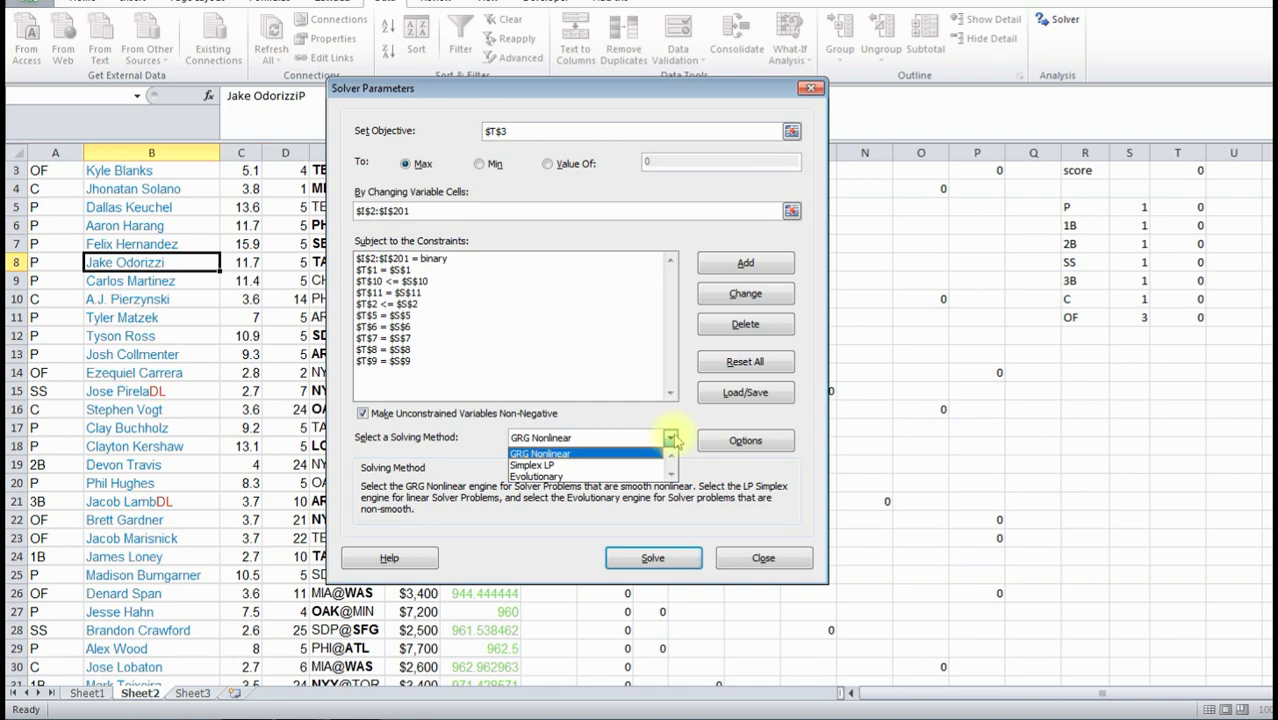
left_click(565, 465)
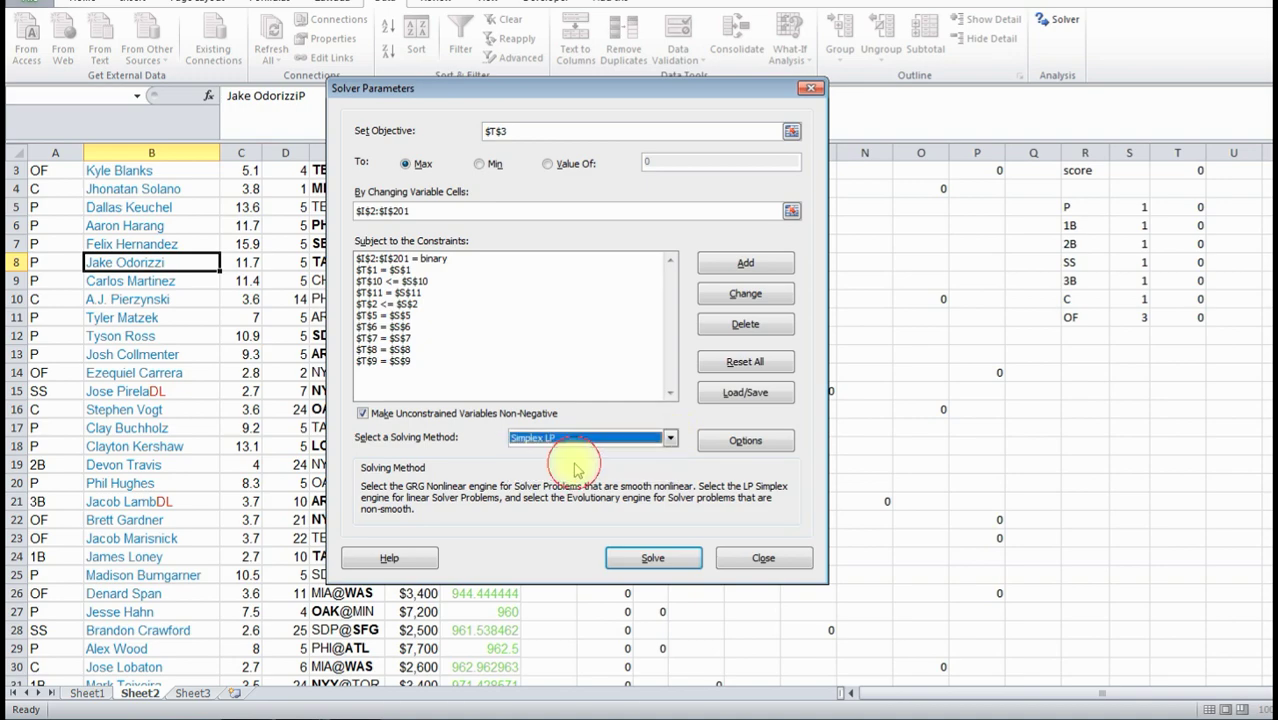
left_click(660, 563)
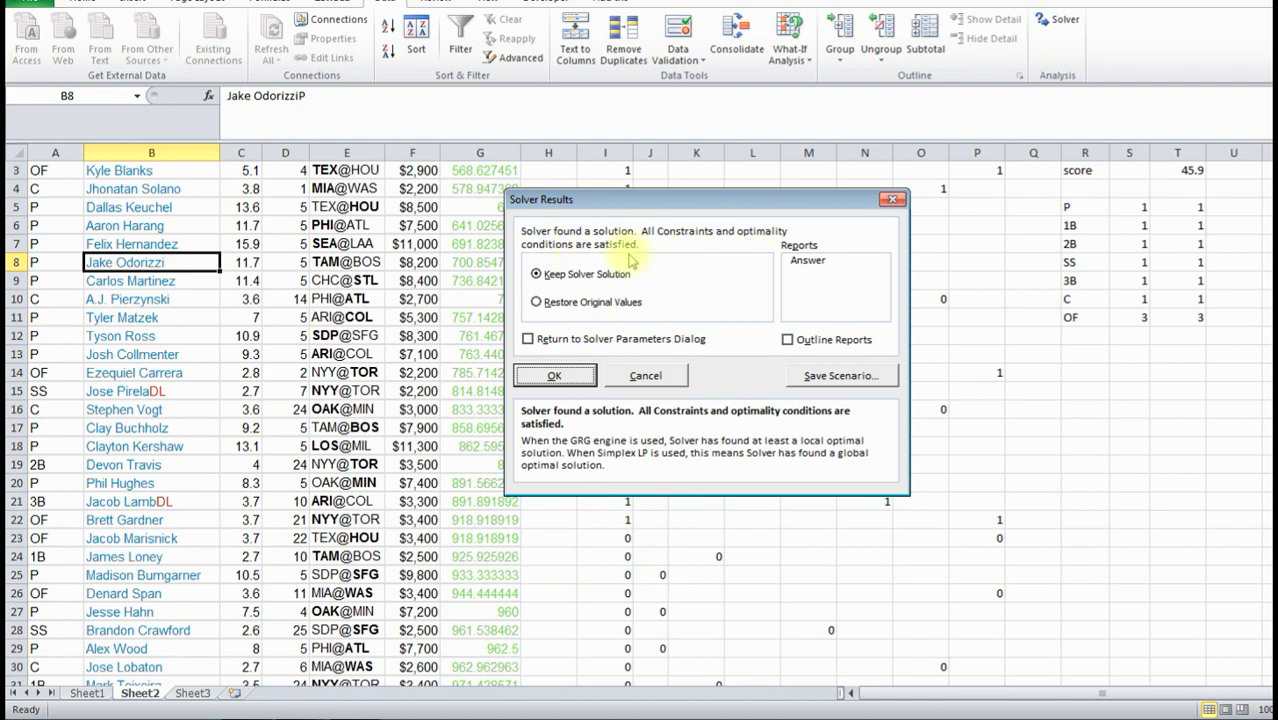
left_click(557, 378)
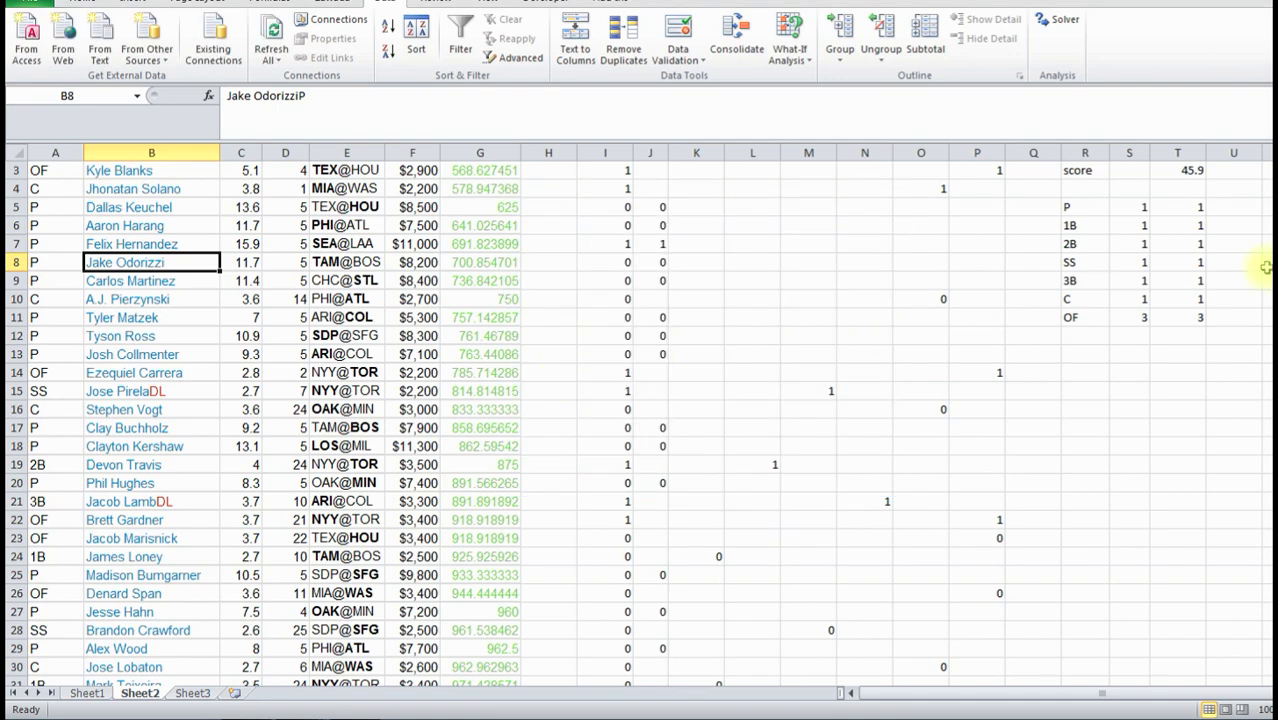
- Compare the player, salary and position totals in column T with the limits in column S, and check the score in T3
scroll(603, 425, "up", 1)
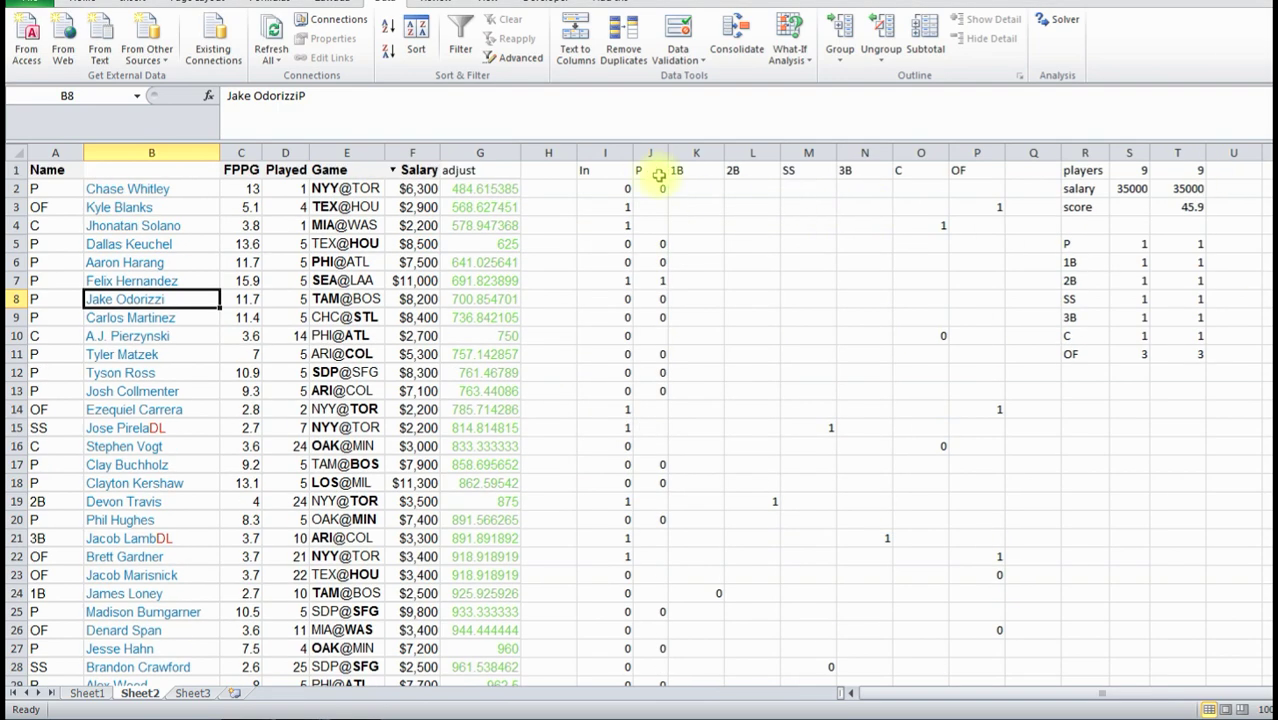
left_click(1138, 172)
left_click(1165, 172)
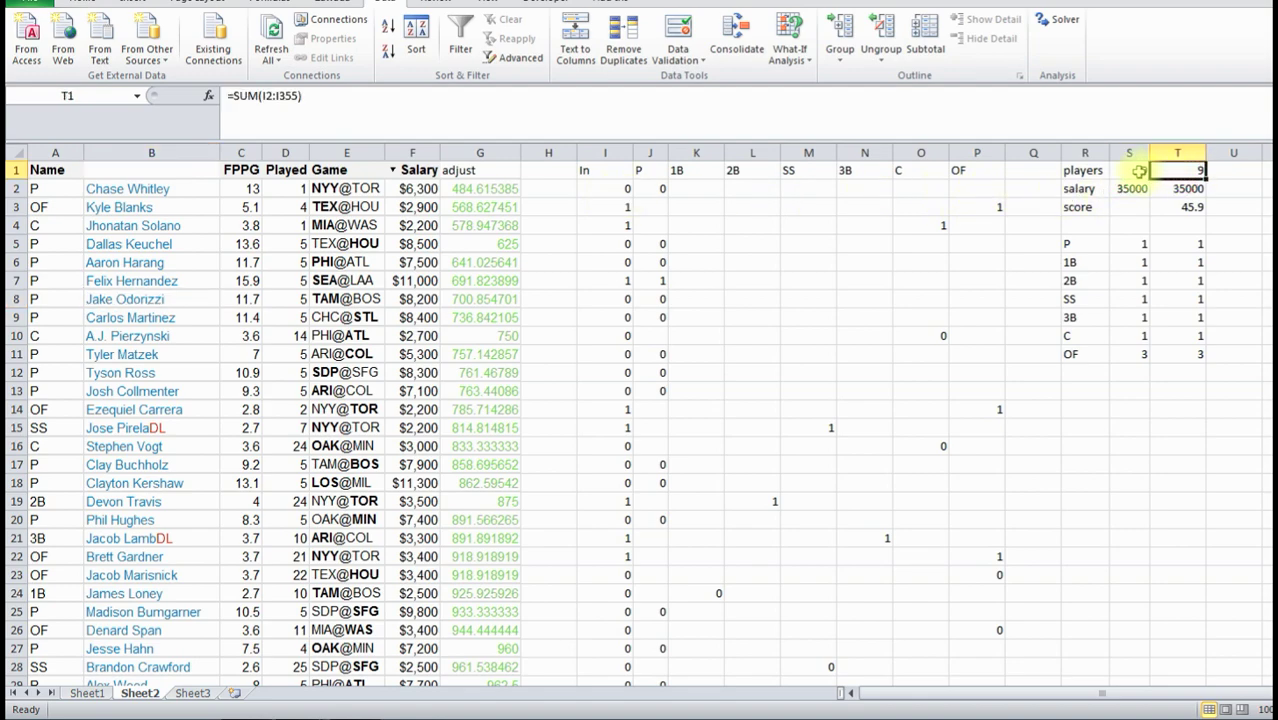
left_click(1138, 172)
left_click(1170, 188)
left_click(1130, 189)
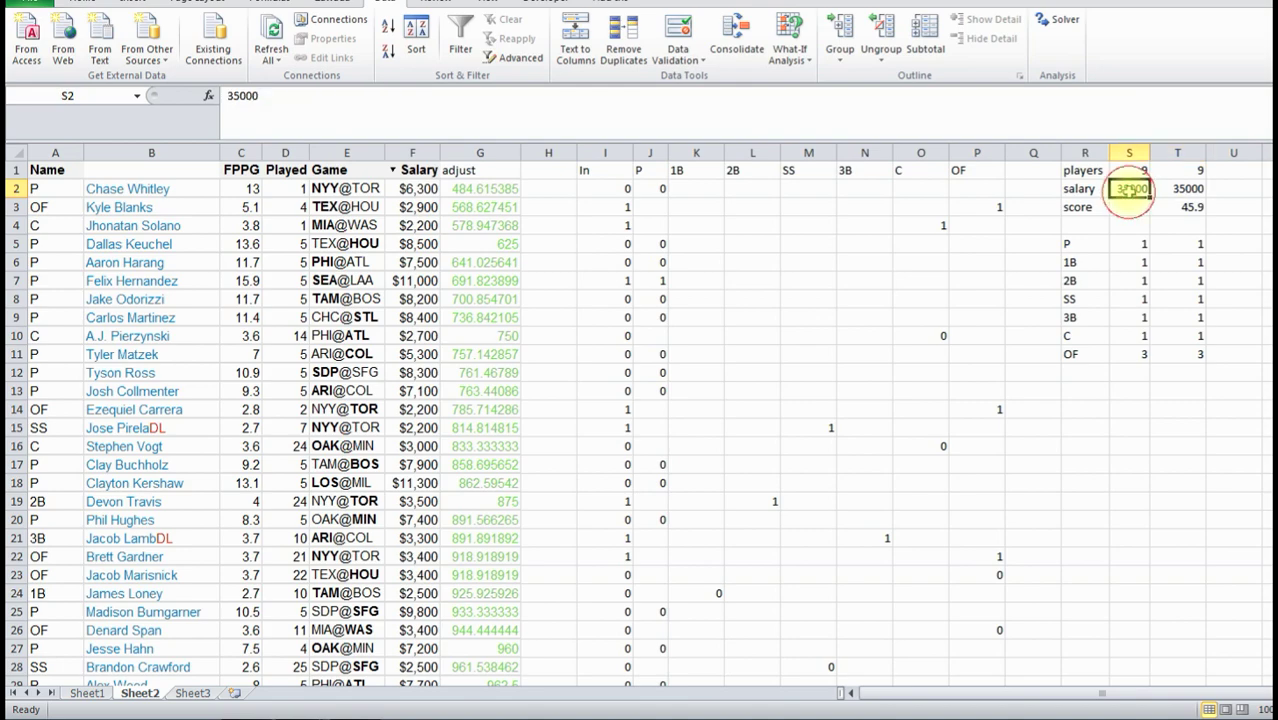
left_click(1184, 207)
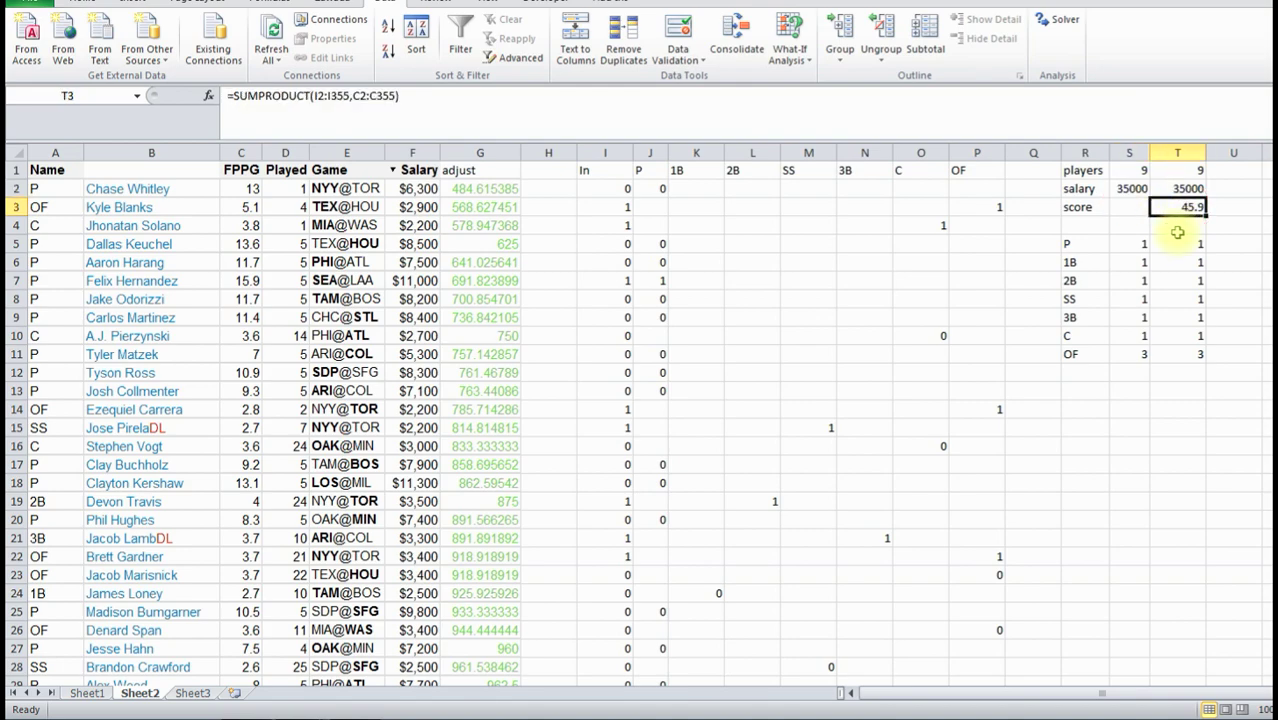
left_click(1176, 244)
left_click(1176, 262)
left_click(1176, 281)
left_click(1176, 299)
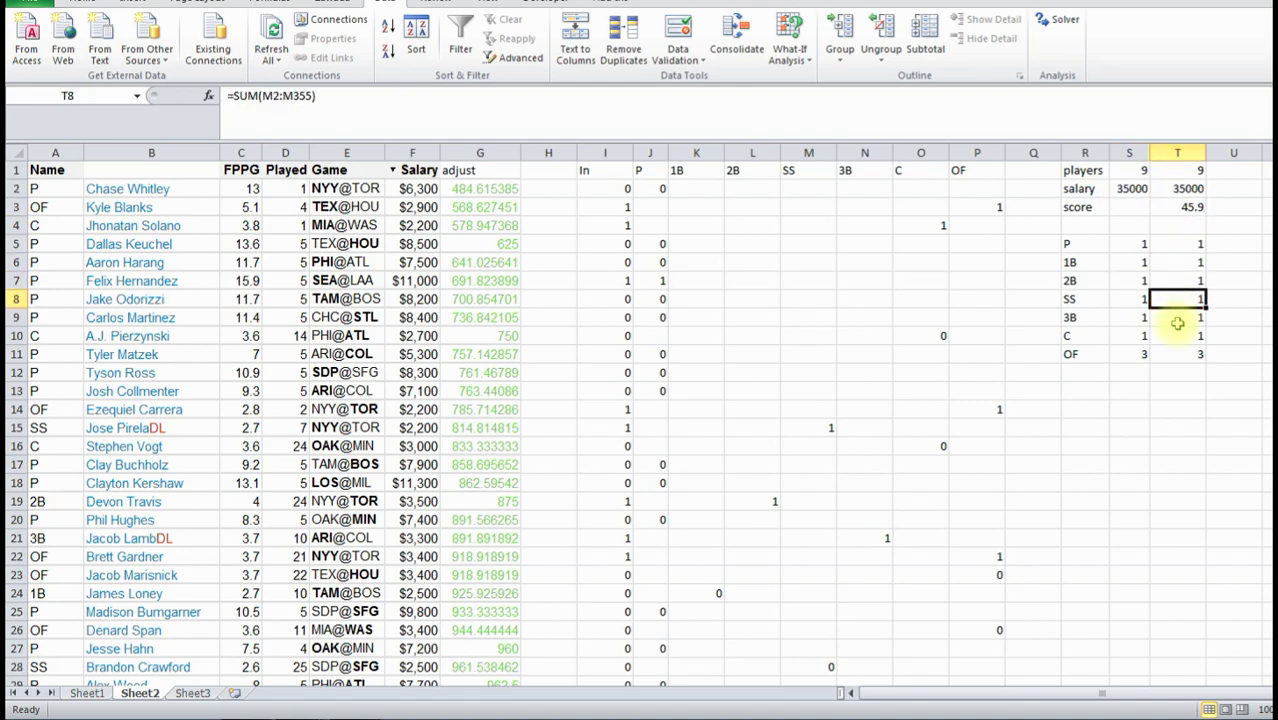
left_click(1177, 320)
left_click(1176, 340)
left_click(1152, 354)
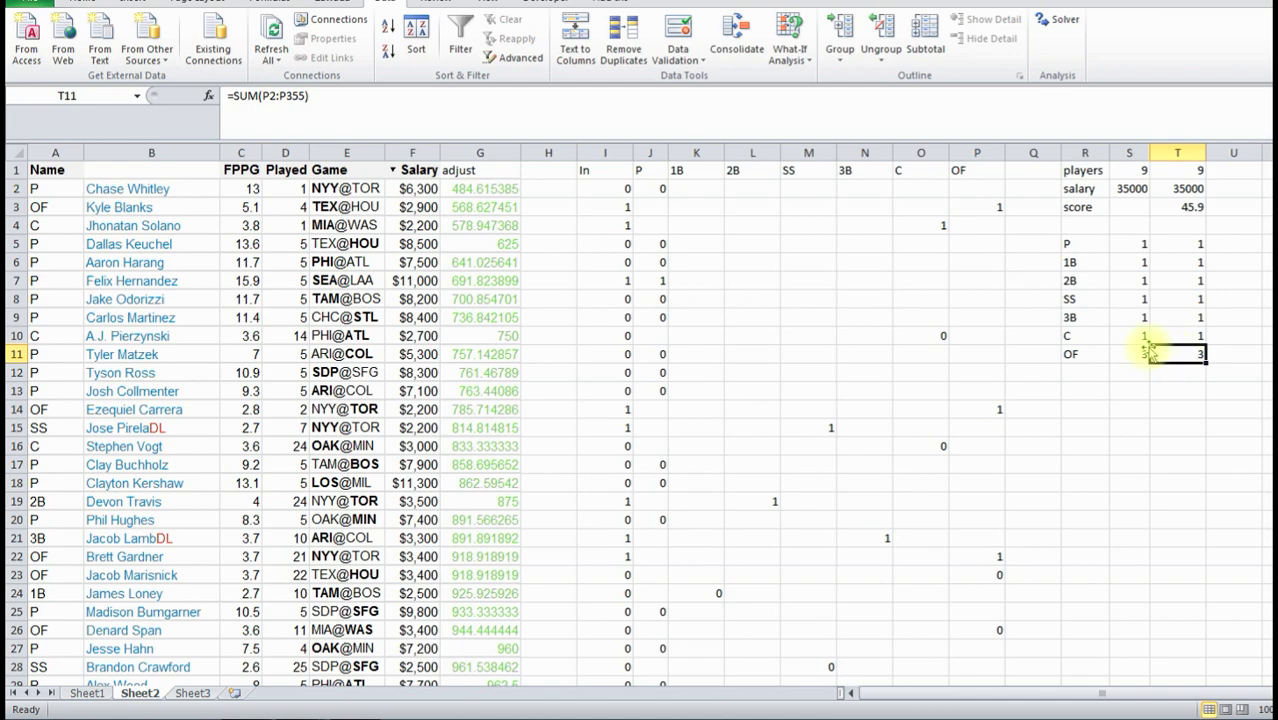
- Examine the In column from I2 and trace row 3 across the position columns back to the position in A3
left_click(598, 183)
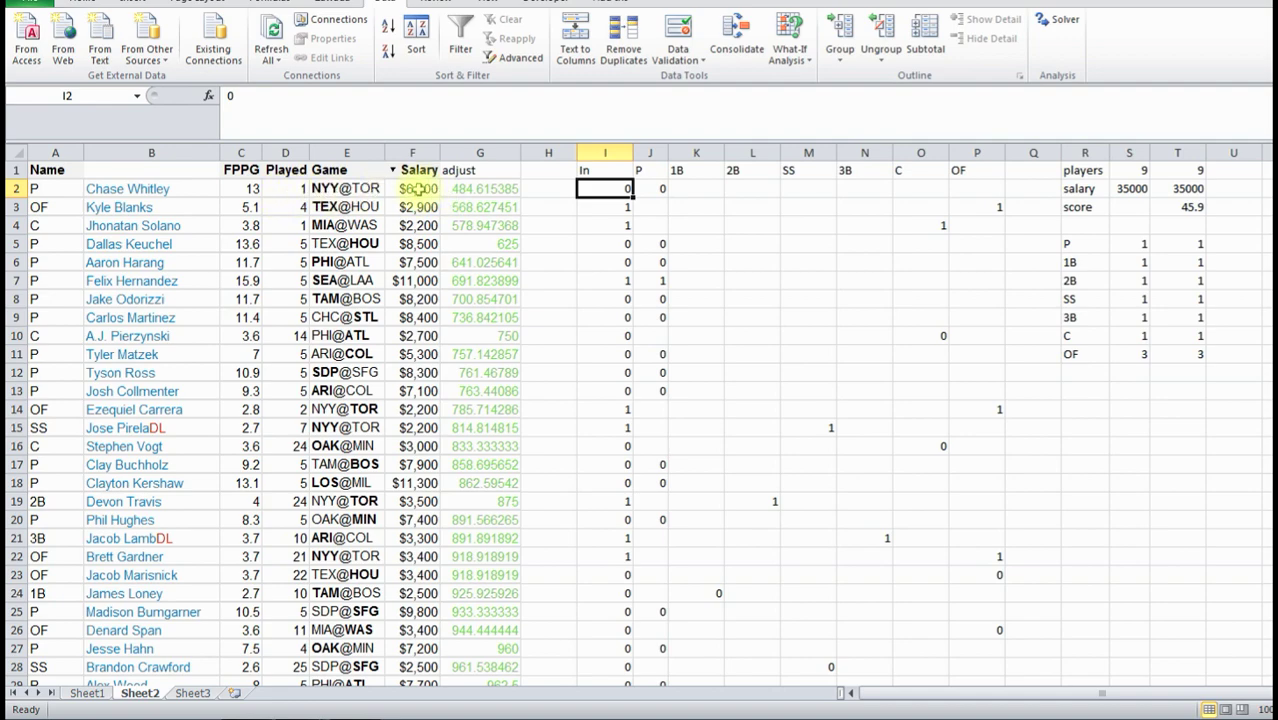
scroll(416, 188, "right", 5)
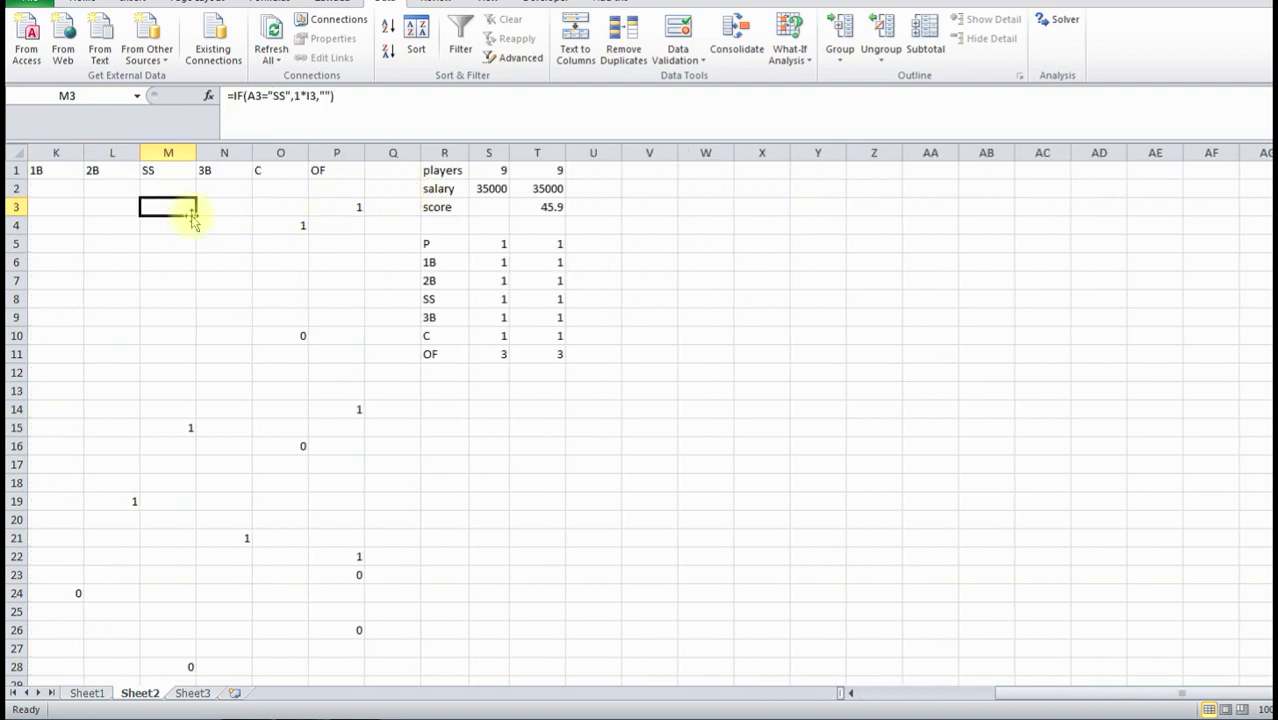
key("Left")
key("Left")
key("Left")
key("Left")
key("Left")
key("Left")
key("Left")
key("Left")
key("Left")
key("Left")
key("Left")
key("Left")
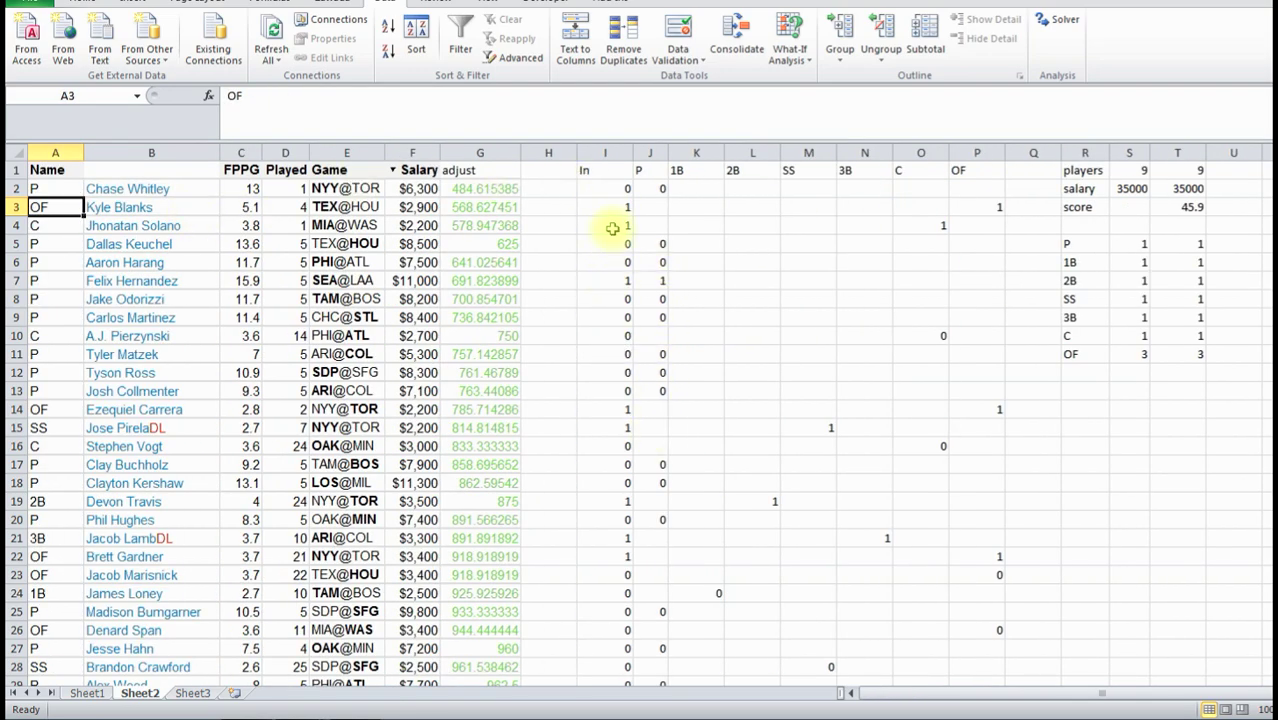
- Examine the pitcher mark in J7 and follow the catcher's row 4 between its C mark and its position and salary
left_click(652, 280)
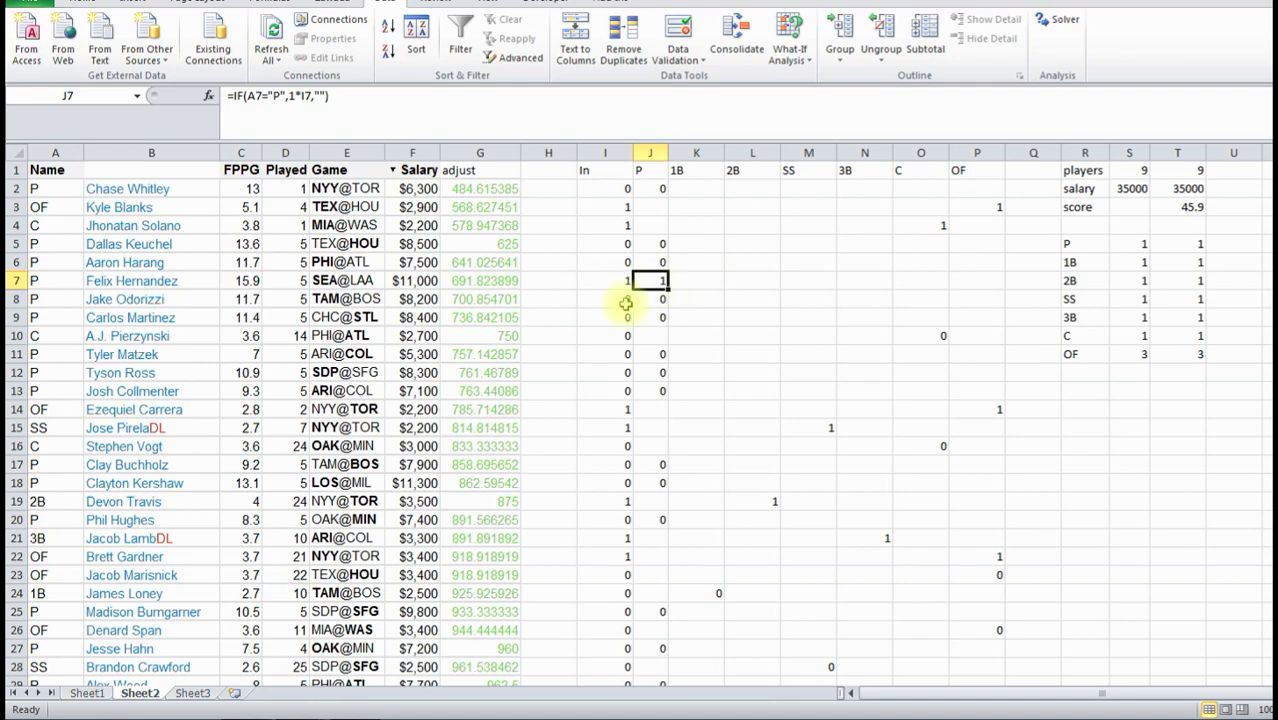
left_click(707, 243)
left_click(712, 222)
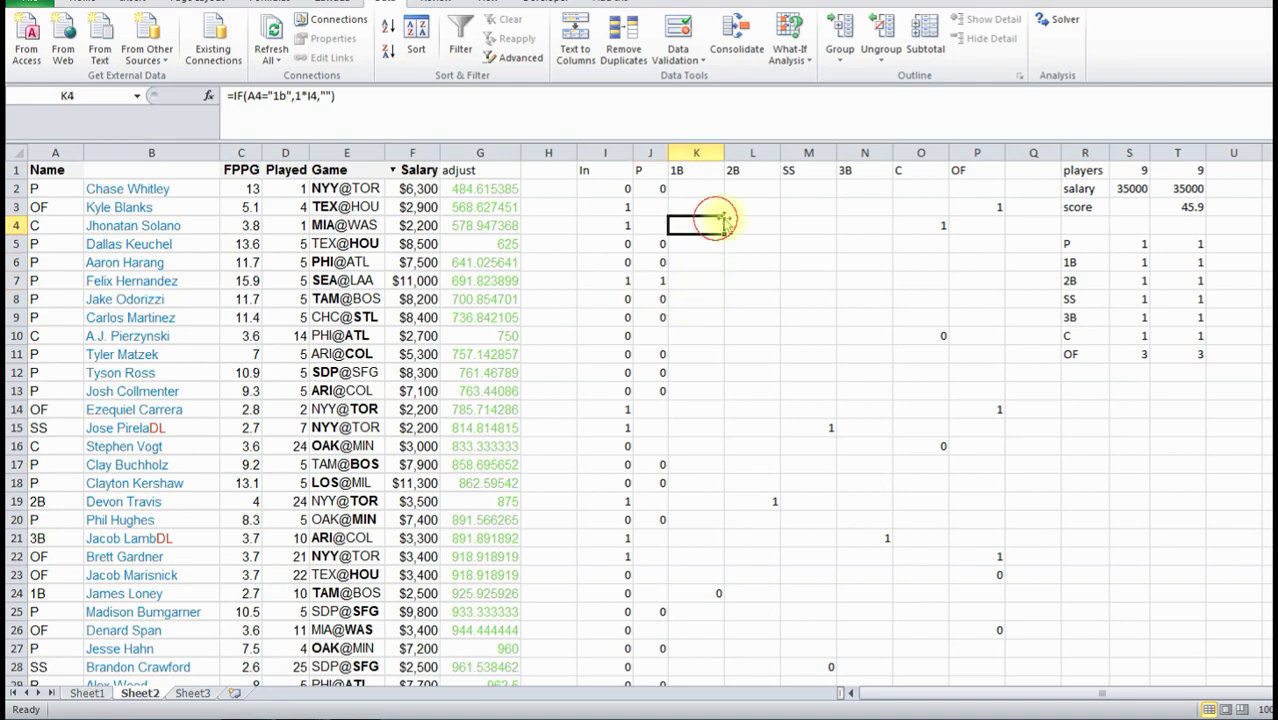
left_click(919, 222)
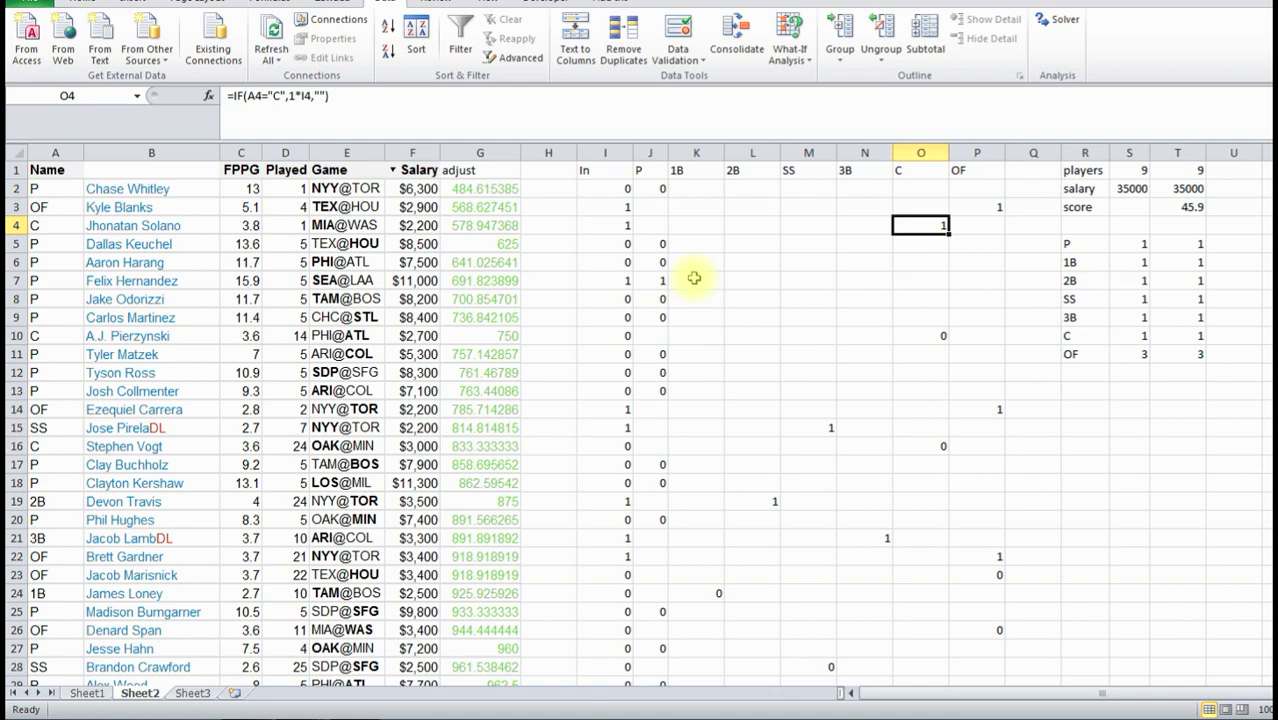
key("Left")
key("Left")
key("Left")
key("Left")
key("Left")
key("Left")
key("Left")
key("Left")
key("Left")
key("Left")
key("Left")
key("Left")
key("Left")
key("Right")
key("Right")
key("Right")
key("Right")
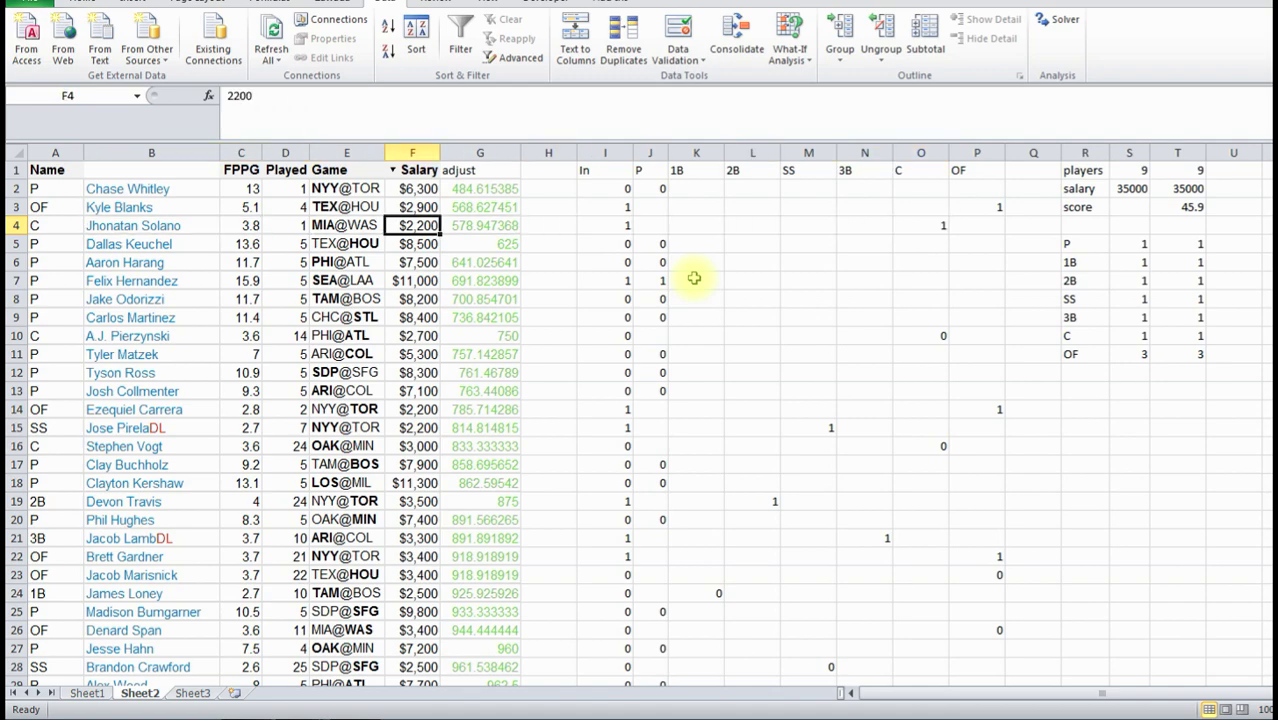
key("Right")
key("Right")
key("Right")
key("Right")
key("Right")
key("Right")
key("Right")
key("Right")
key("Right")
key("Right")
- Follow row 3 between the outfielder's OF mark and the player's position and FPPG
key("Up")
key("Left")
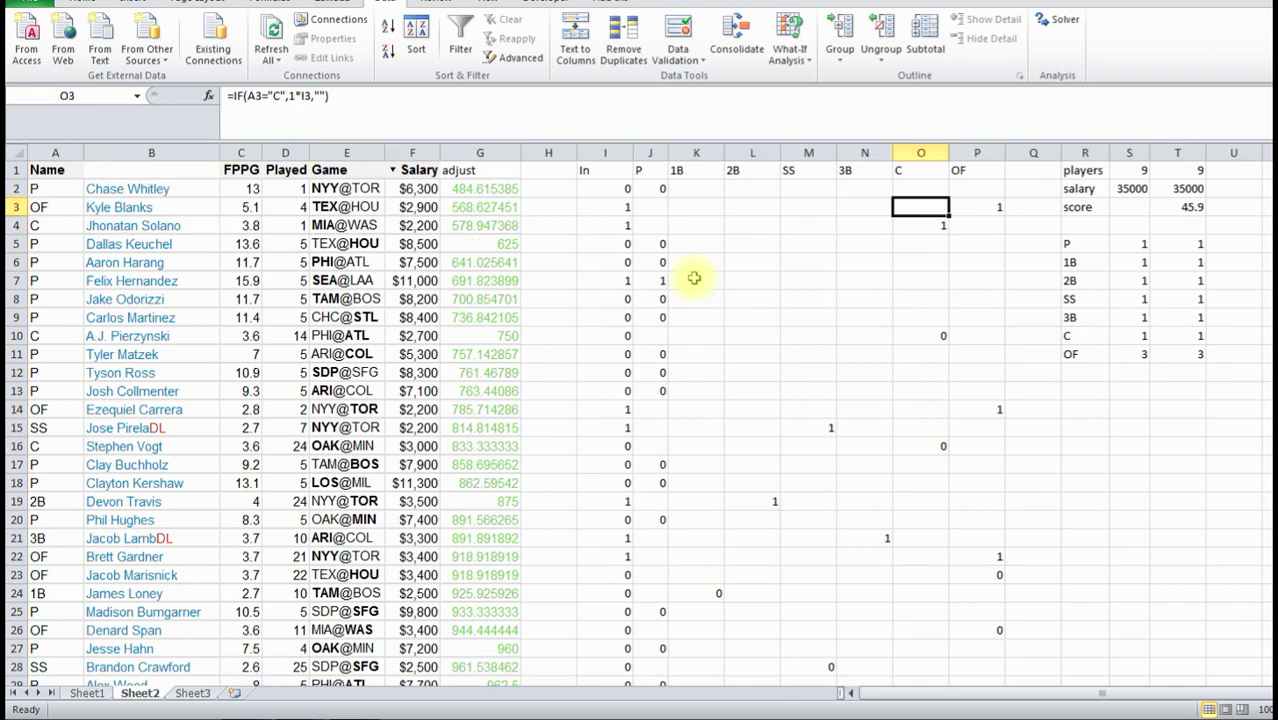
key("Left")
key("Left")
key("Left")
key("Left")
key("Left")
key("Left")
key("Left")
key("Left")
key("Left")
key("Left")
key("Left")
key("Left")
key("Left")
key("Right")
key("Right")
key("Right")
key("Right")
key("Right")
key("Right")
key("Right")
key("Right")
key("Right")
key("Right")
key("Right")
key("Right")
key("Right")
key("Right")
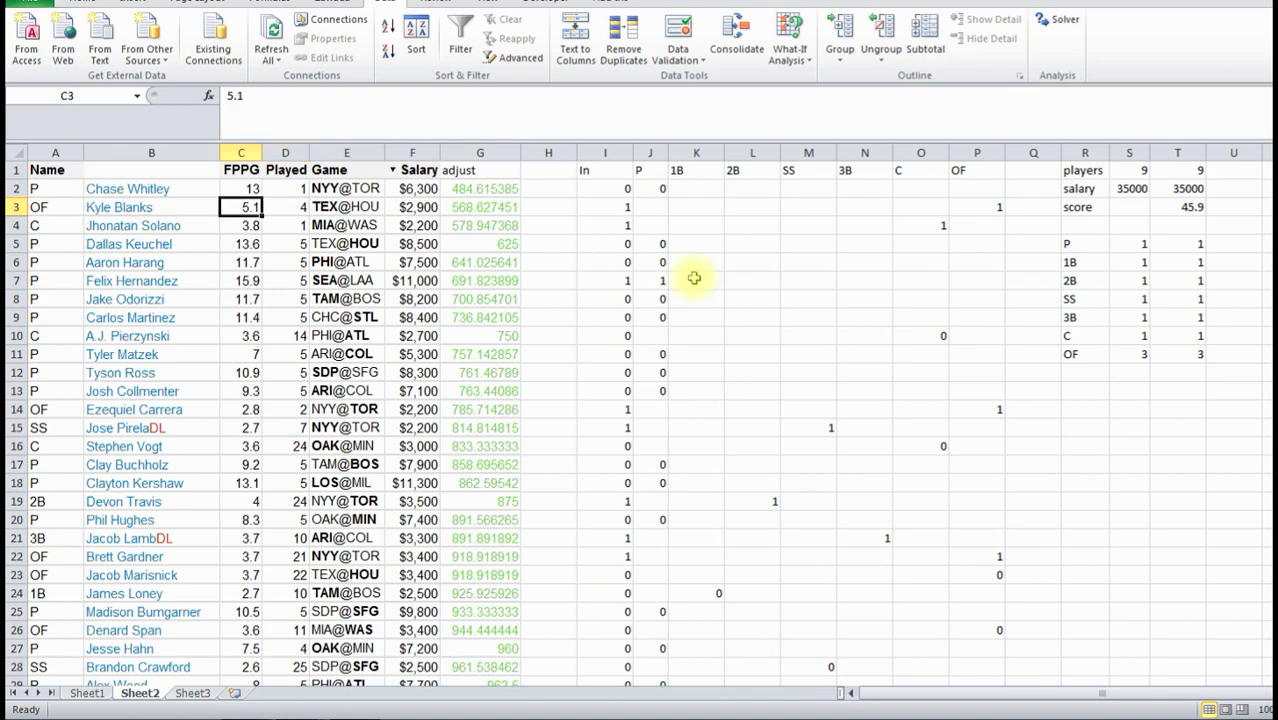
- Examine the outfielder's entries in row 14 and the SS mark in M15
key("Down")
key("Down")
key("Down")
key("Down")
key("Down")
key("Down")
key("Down")
key("Down")
key("Down")
key("Down")
key("Down")
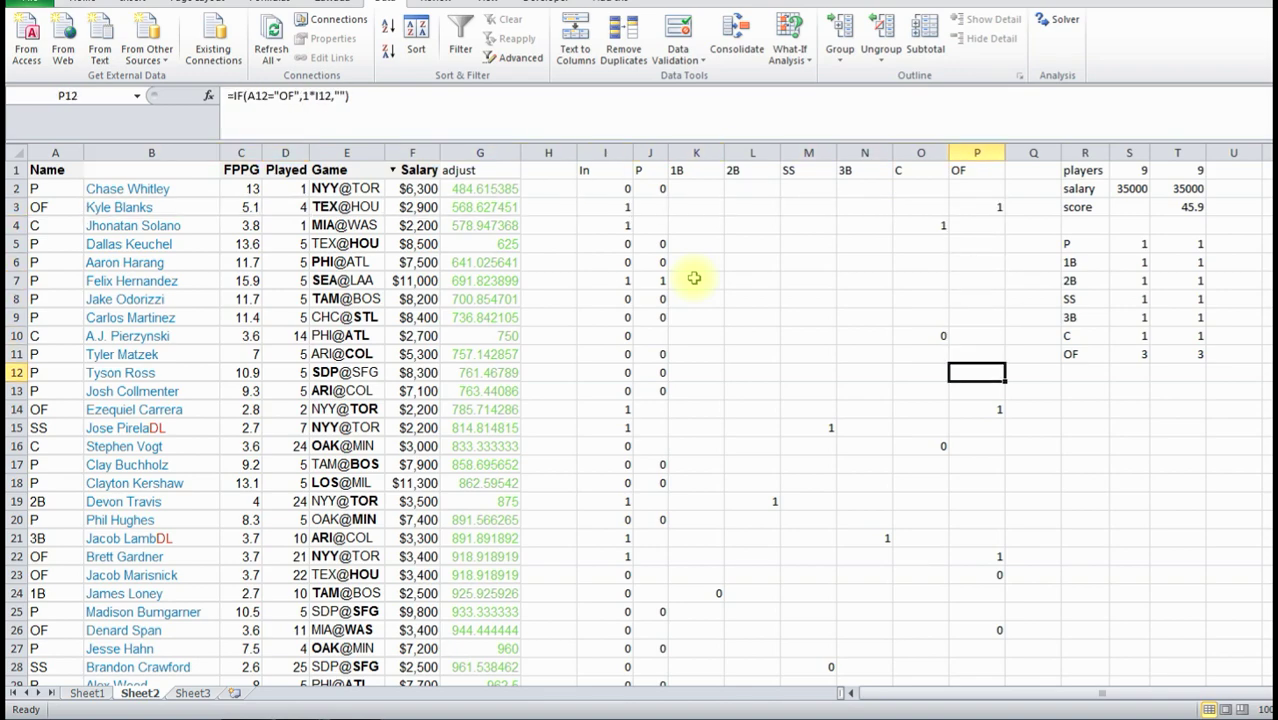
key("Left")
key("Left")
key("Left")
key("Left")
key("Left")
key("Left")
key("Left")
key("Left")
key("Left")
key("Left")
key("Left")
key("Left")
key("Left")
key("Left")
key("Left")
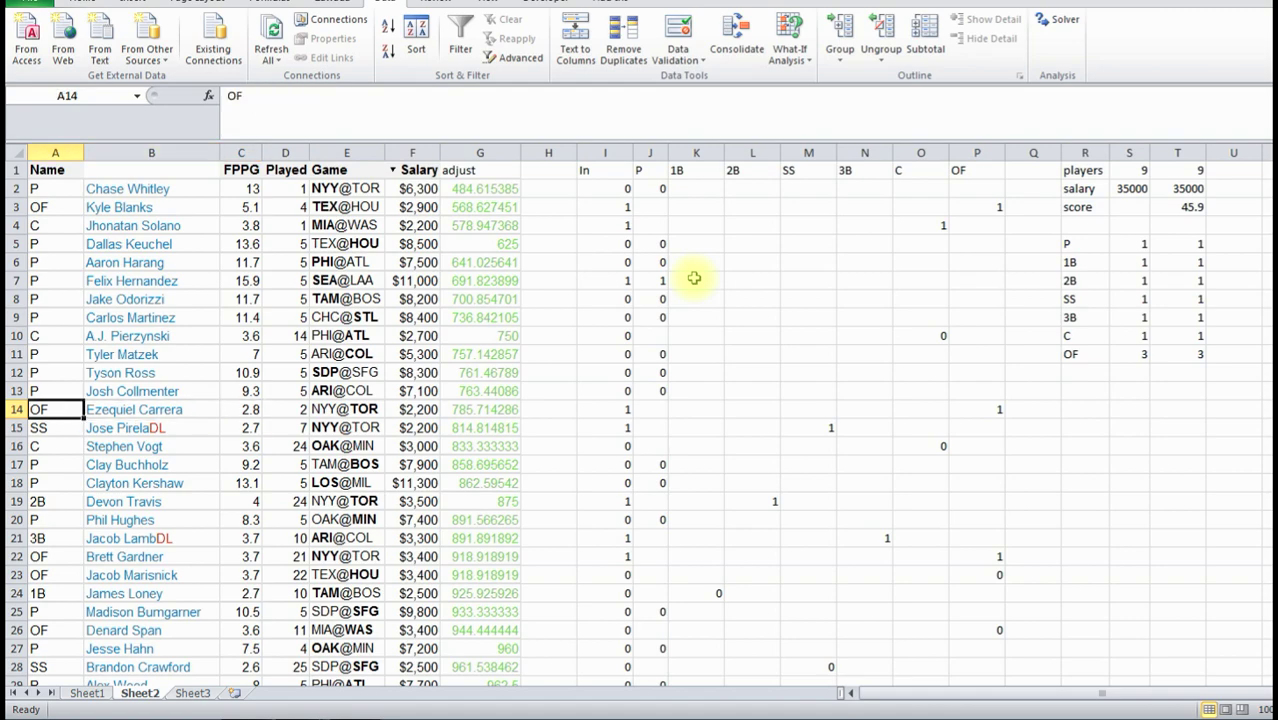
key("Right")
key("Right")
key("Right")
key("Right")
key("Right")
key("Right")
key("Right")
key("Right")
key("Right")
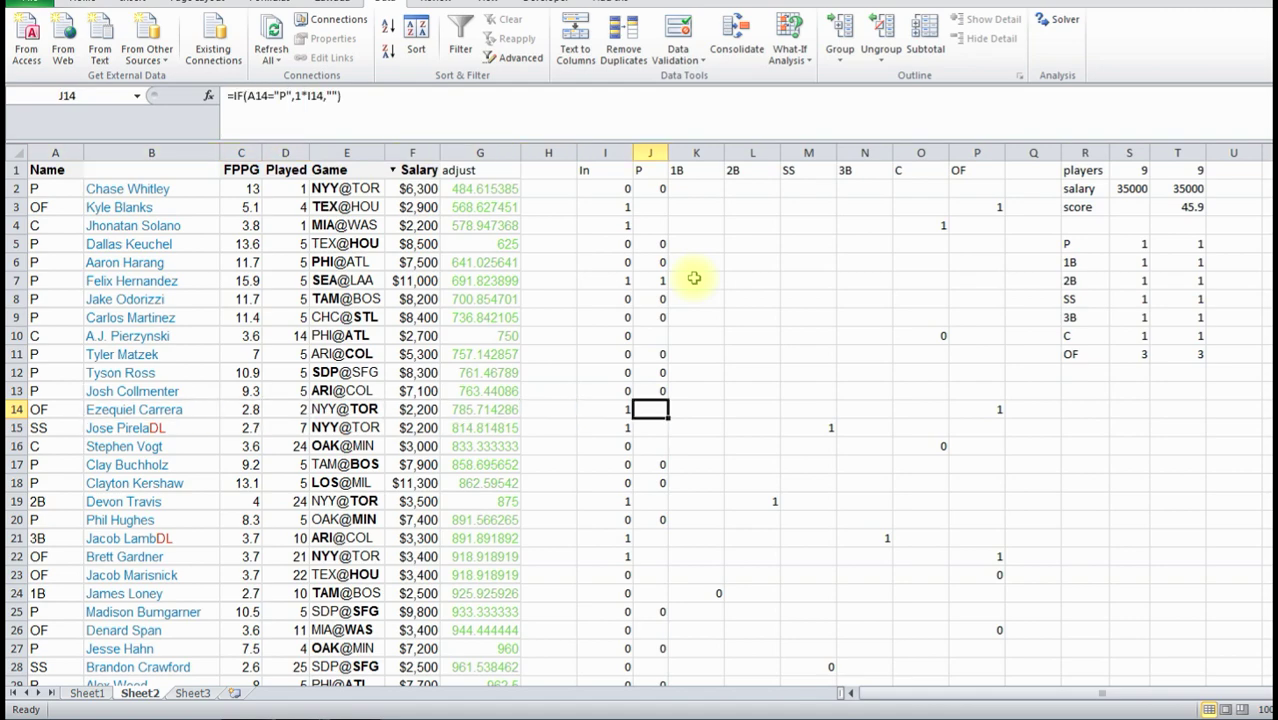
key("Right")
key("Right")
key("Down")
key("Right")
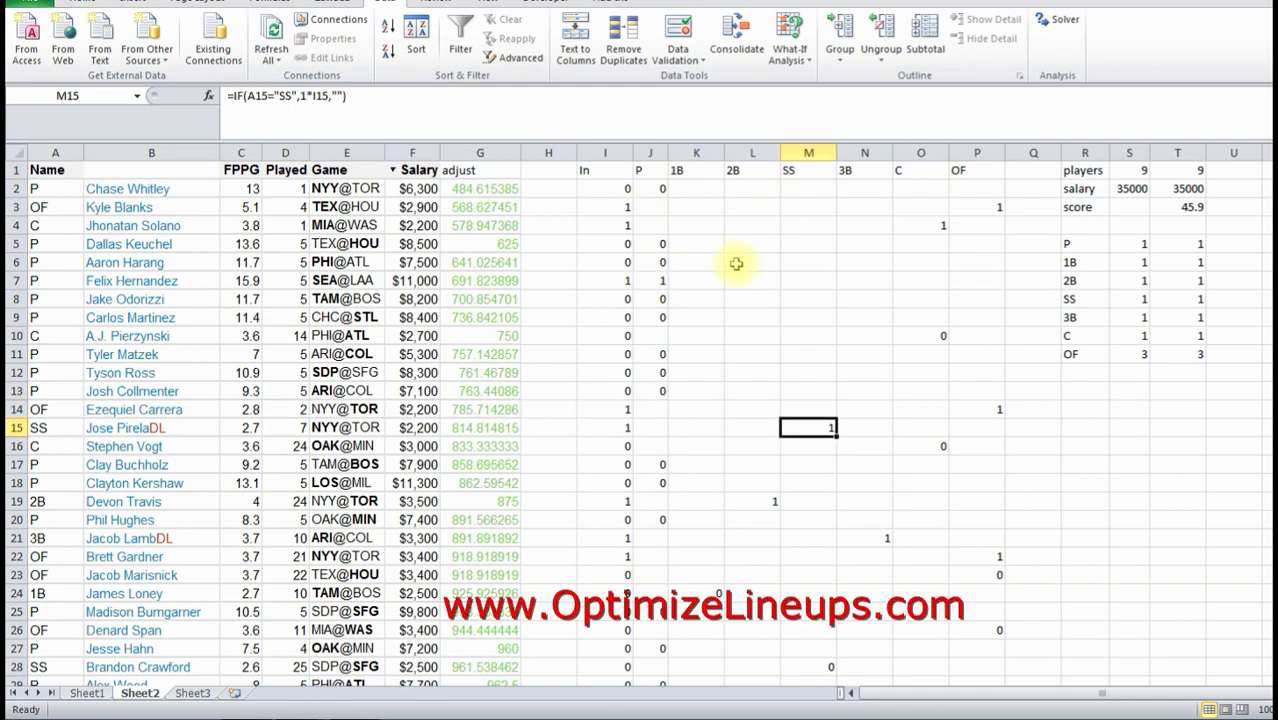